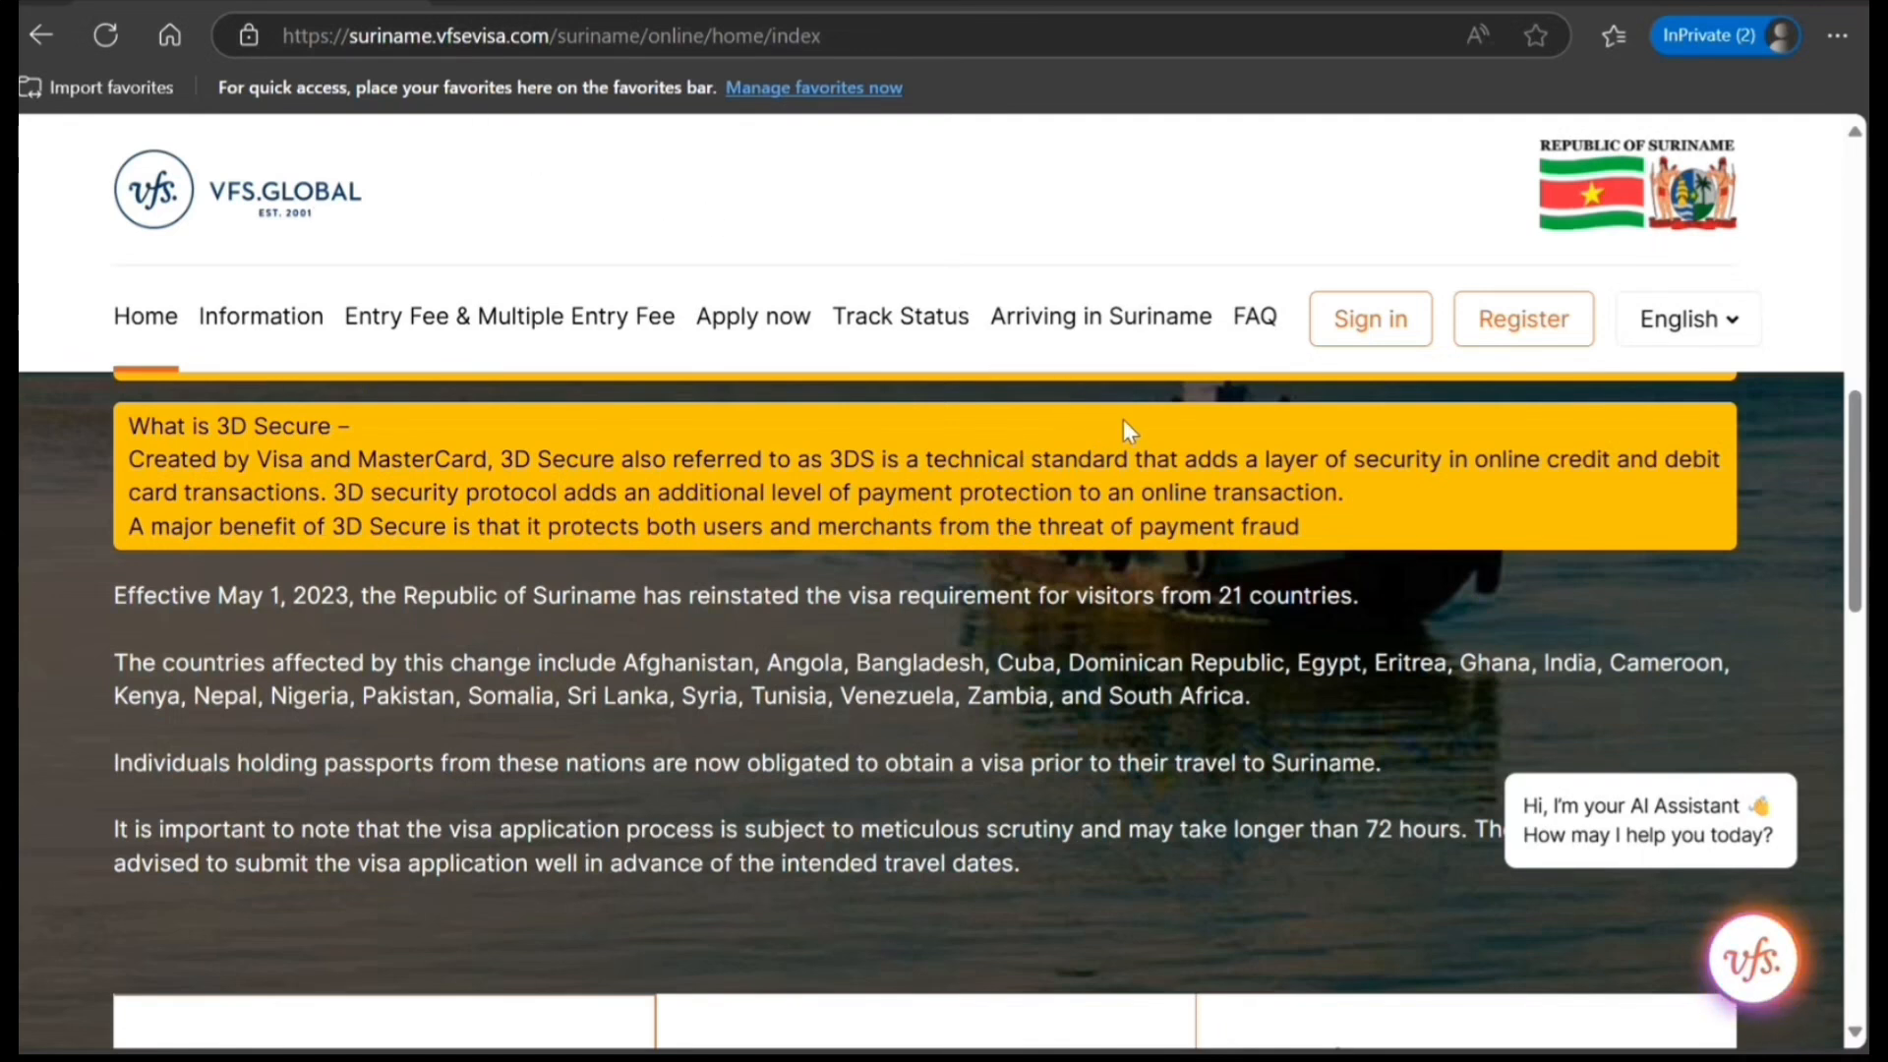
# Open the FAQ page and expand the Visa Information answer on how the E-VISA or Entry Fee is received.
pyautogui.click(1248, 320)
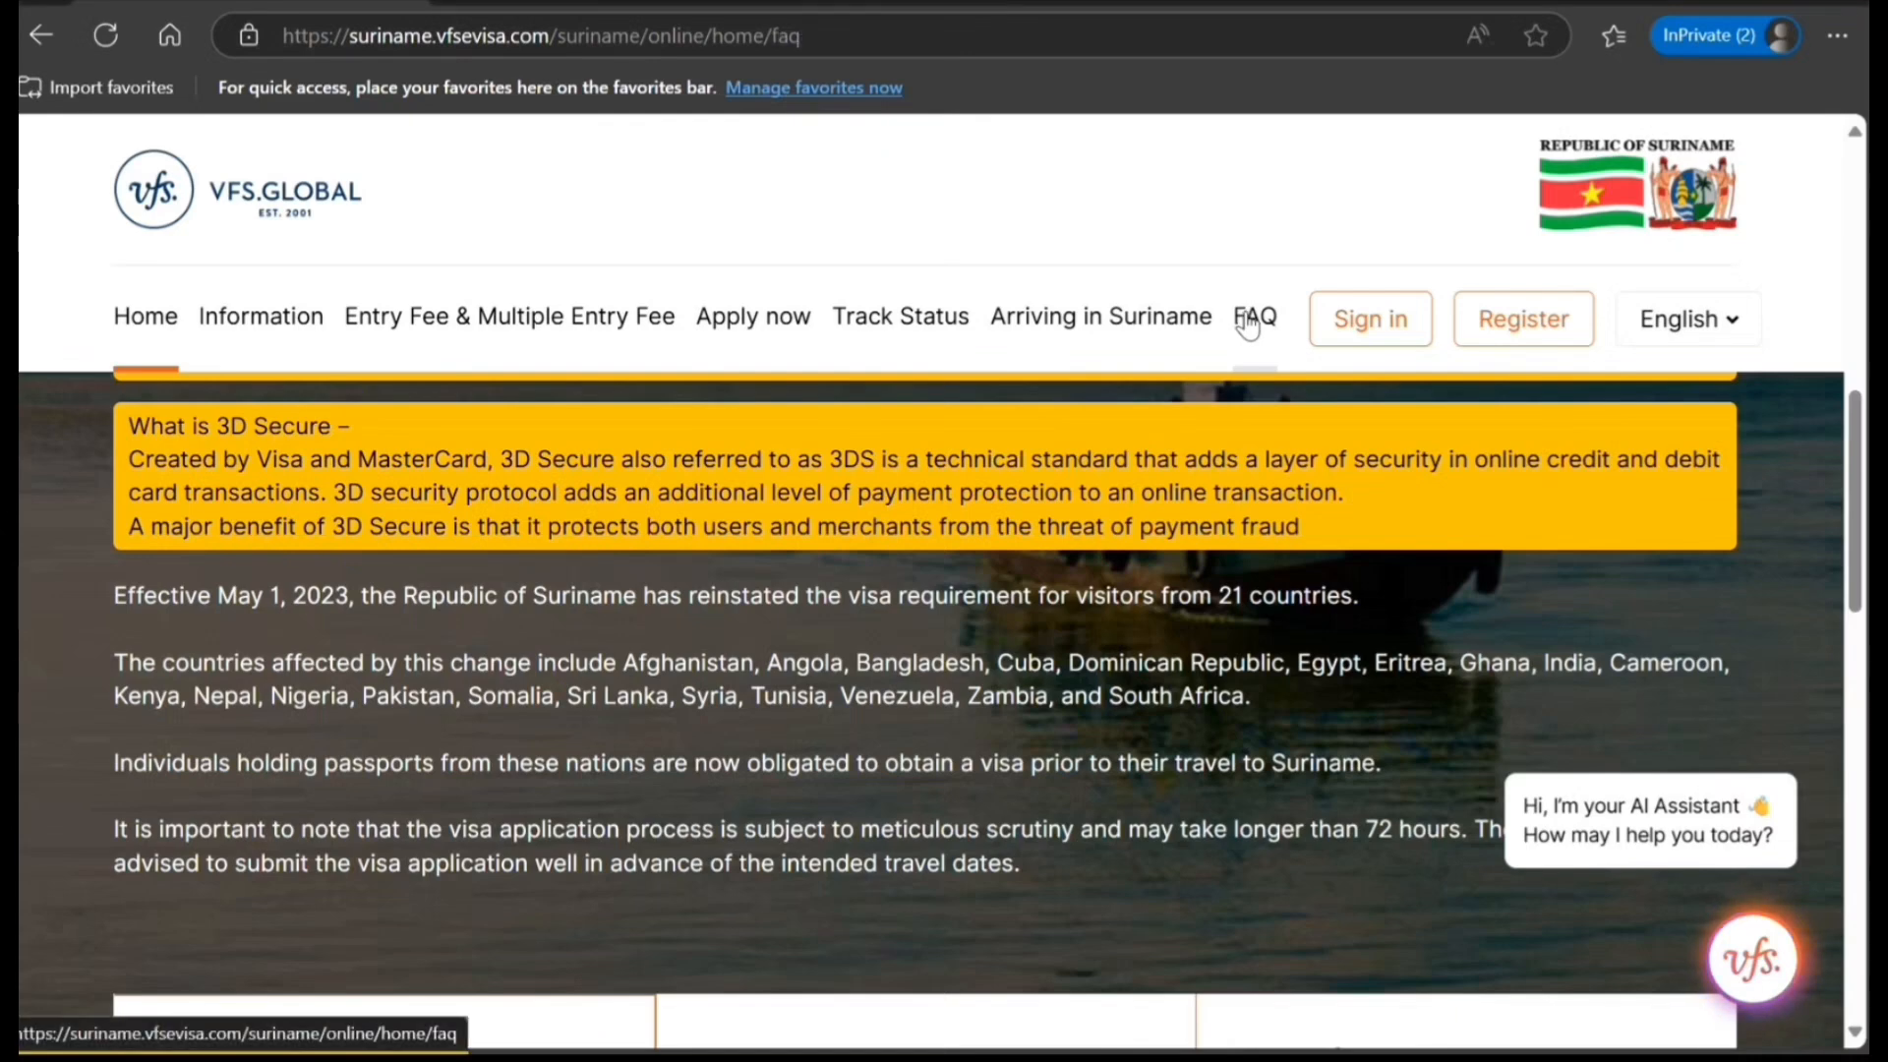
pyautogui.scroll(-10, 1015, 554)
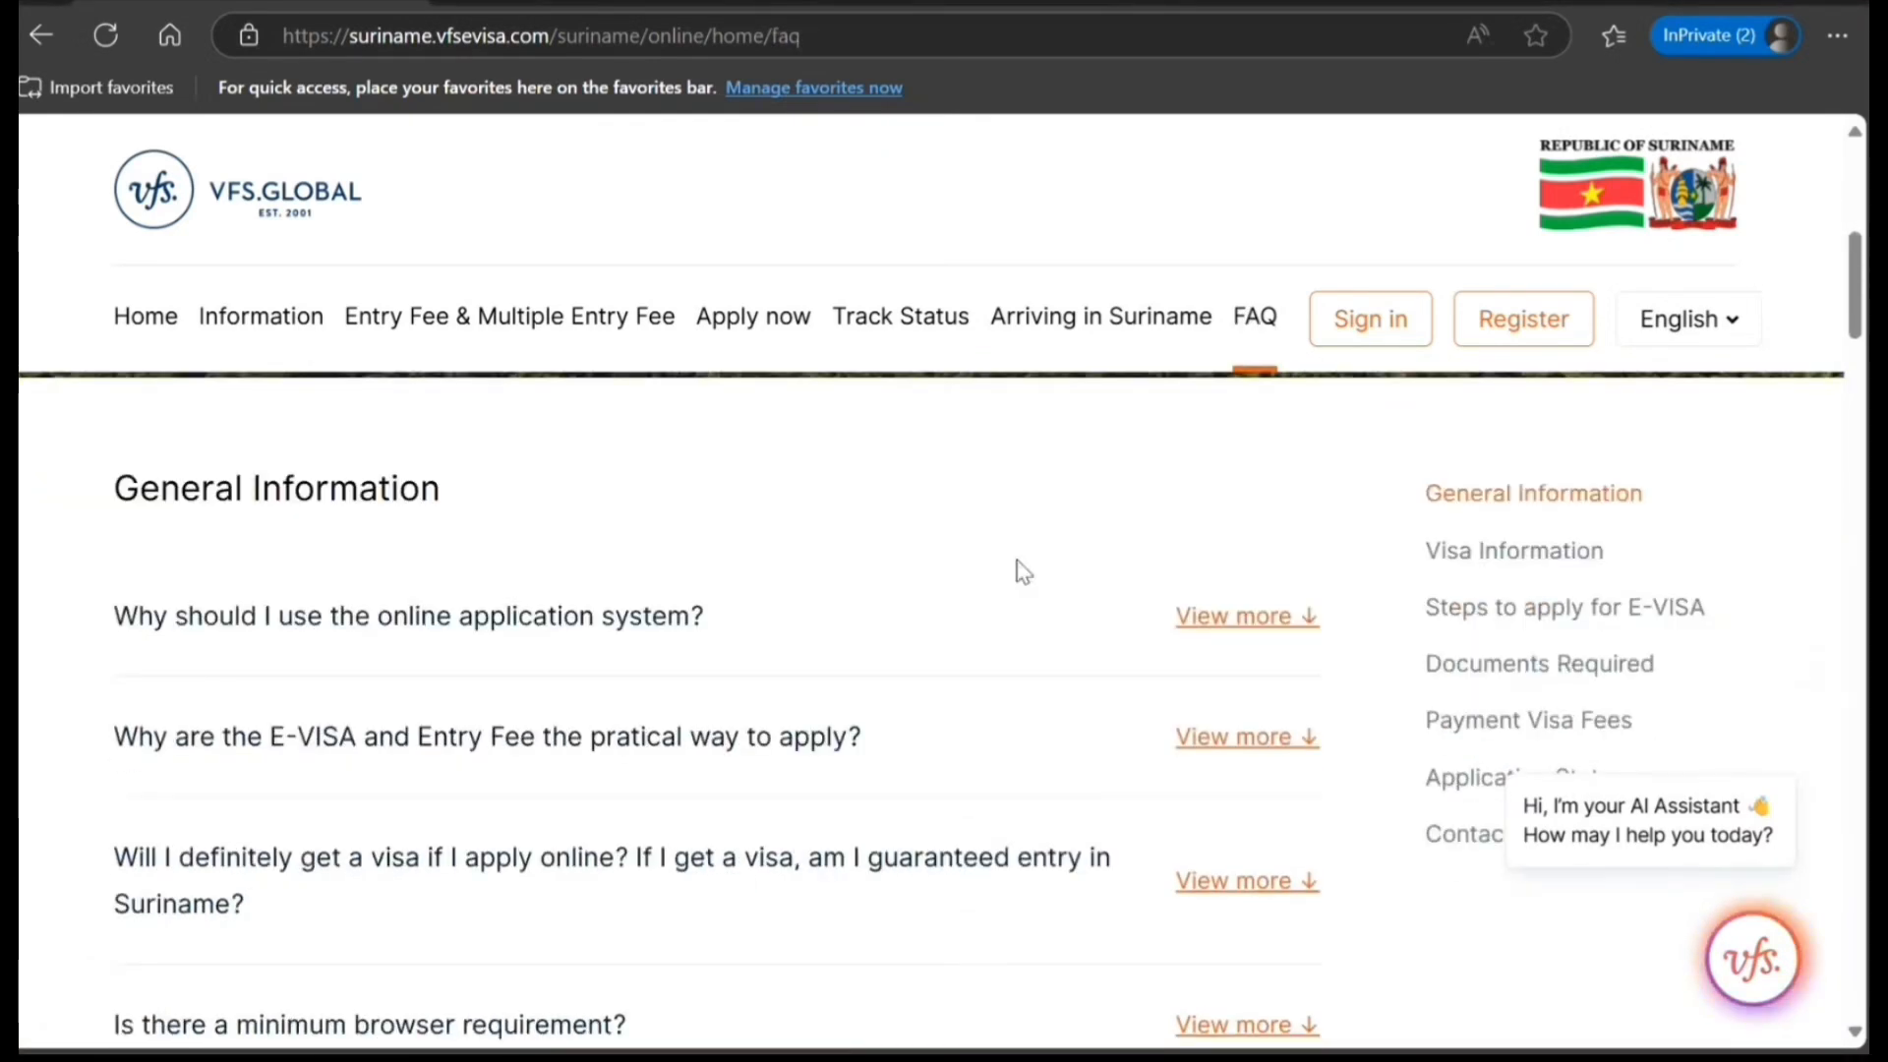
pyautogui.scroll(-2, 1023, 571)
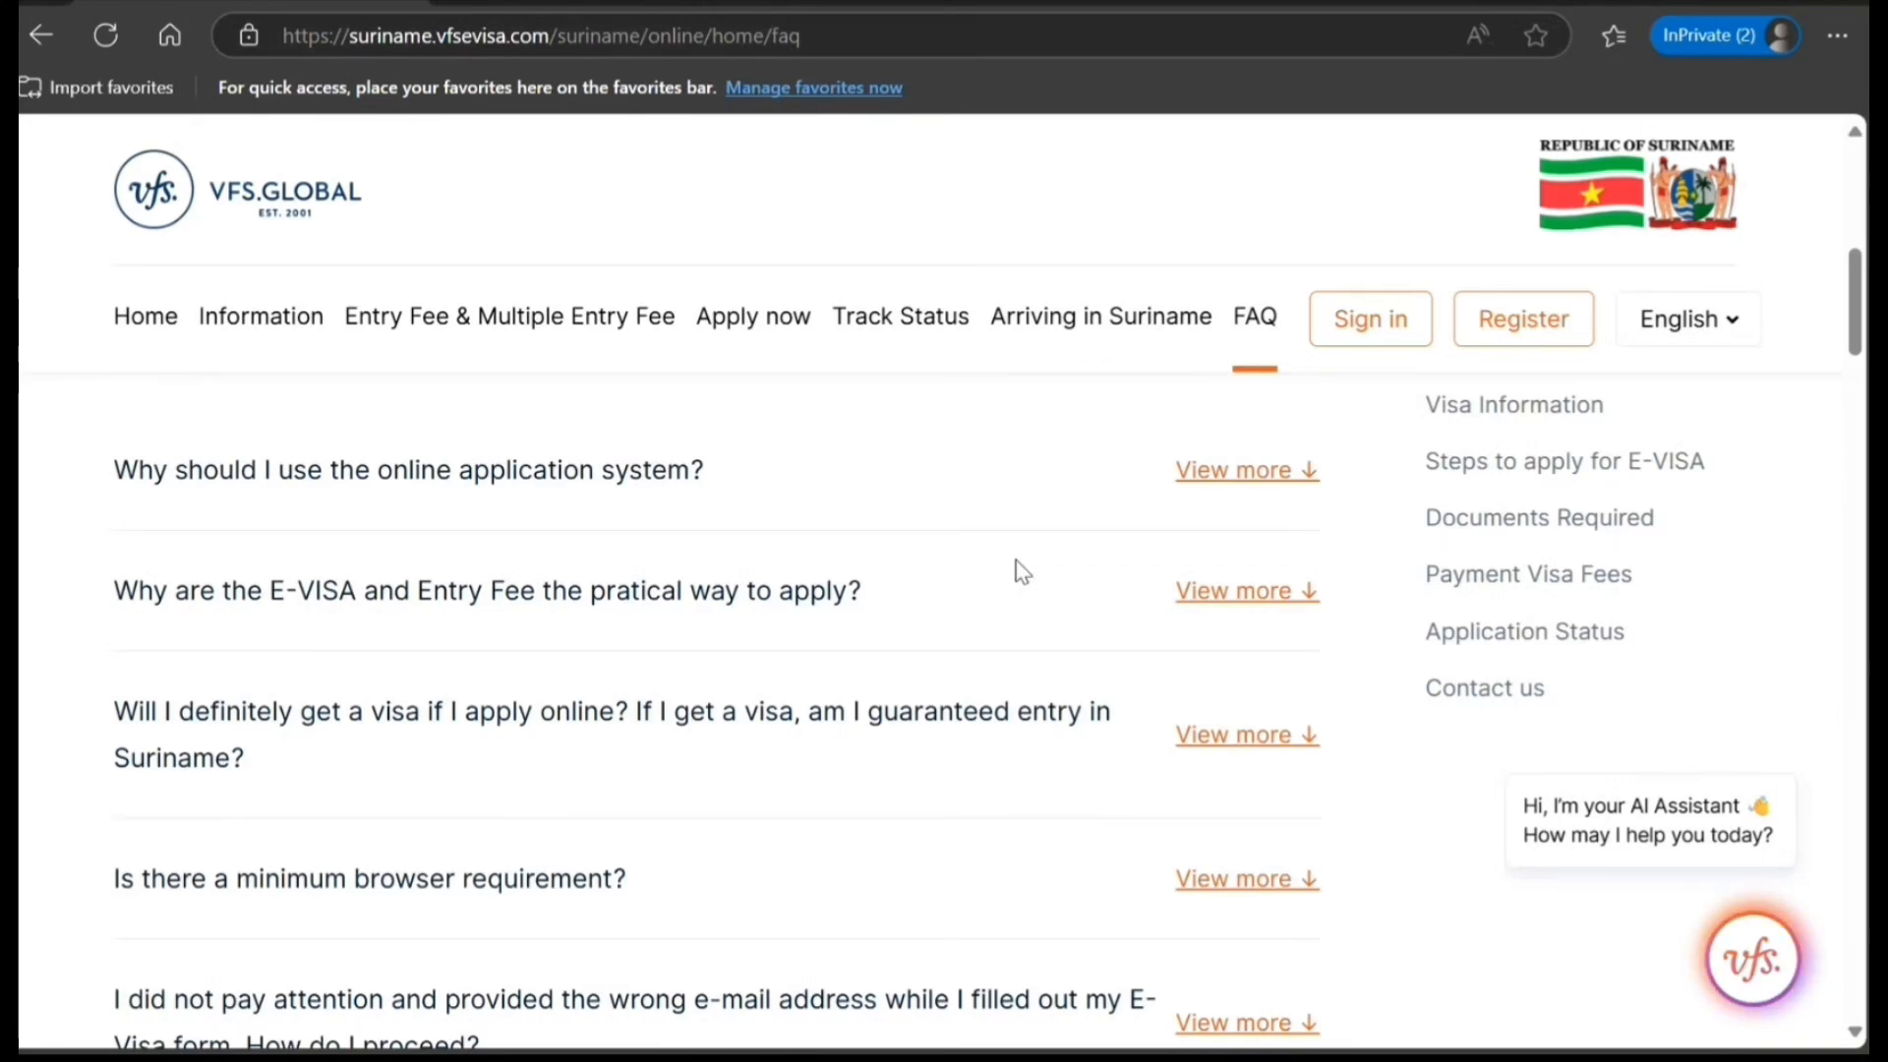
pyautogui.scroll(-5, 1018, 568)
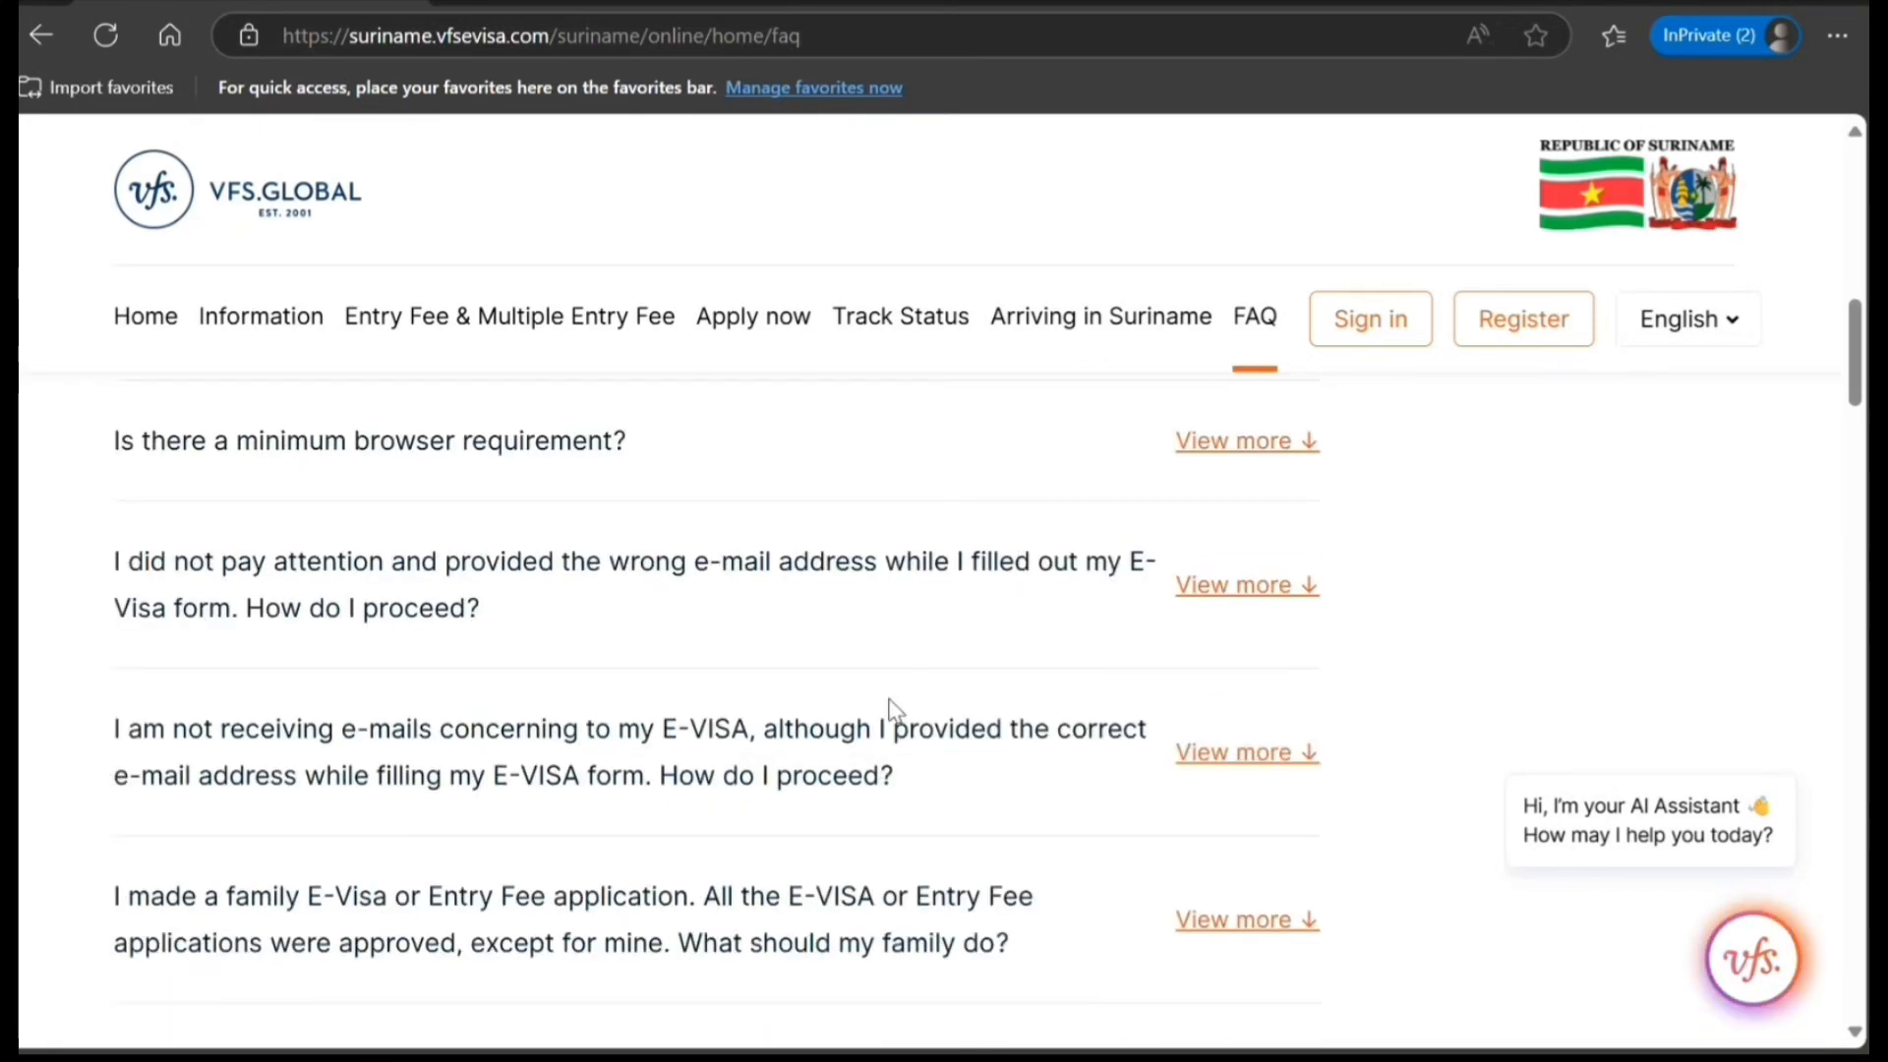
pyautogui.scroll(-2, 892, 708)
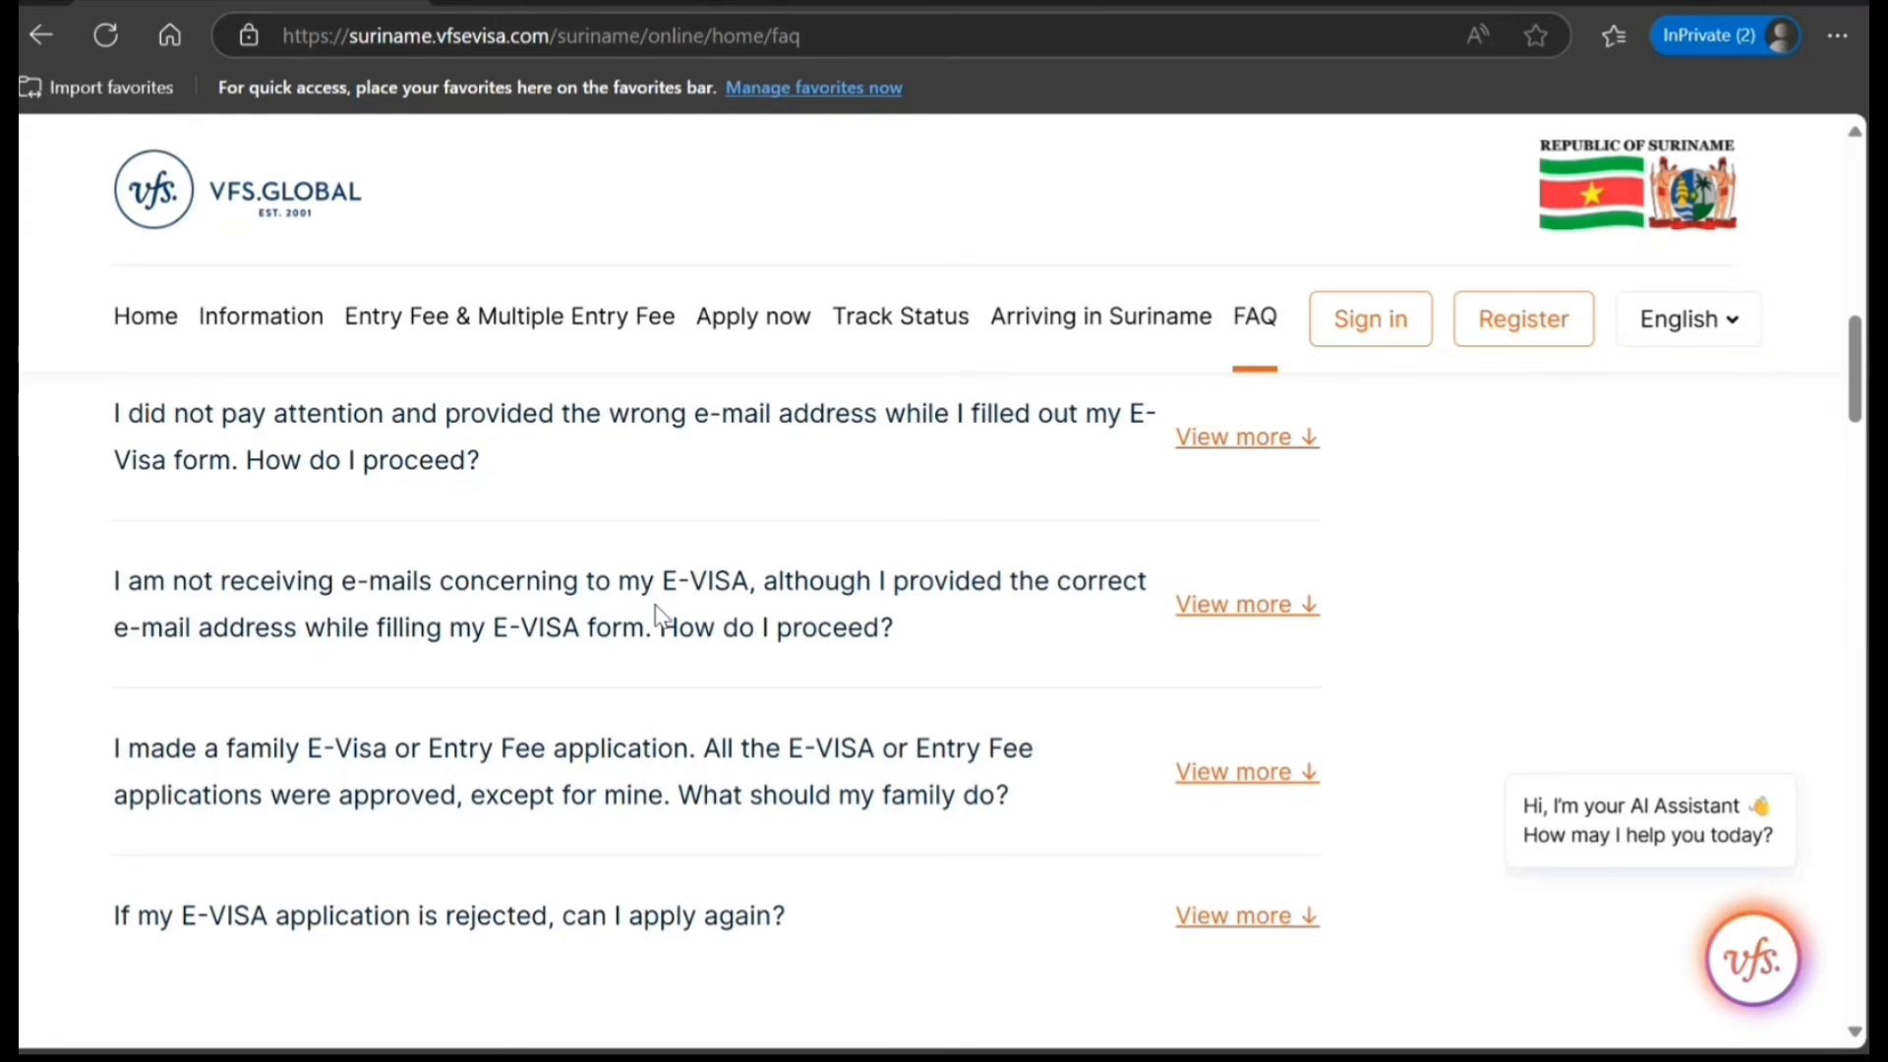
pyautogui.scroll(-3, 655, 615)
pyautogui.scroll(-3, 658, 604)
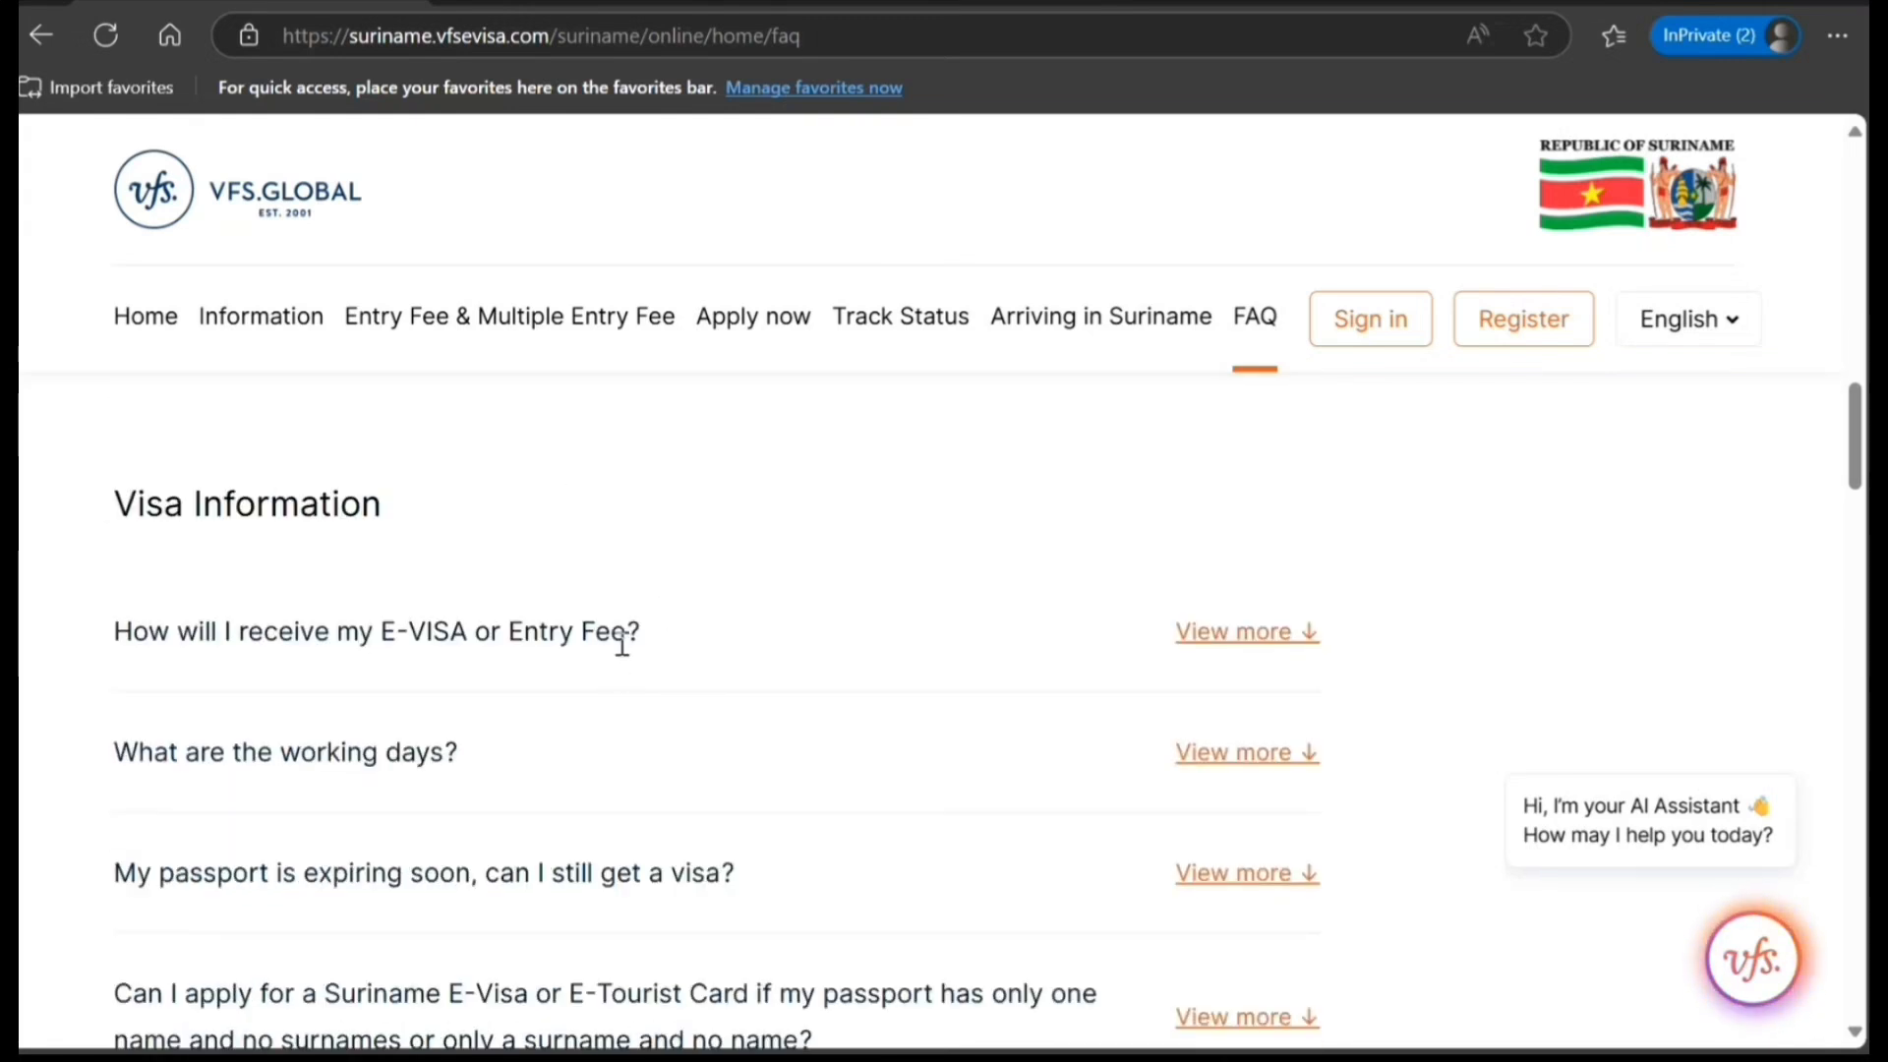
pyautogui.click(1266, 634)
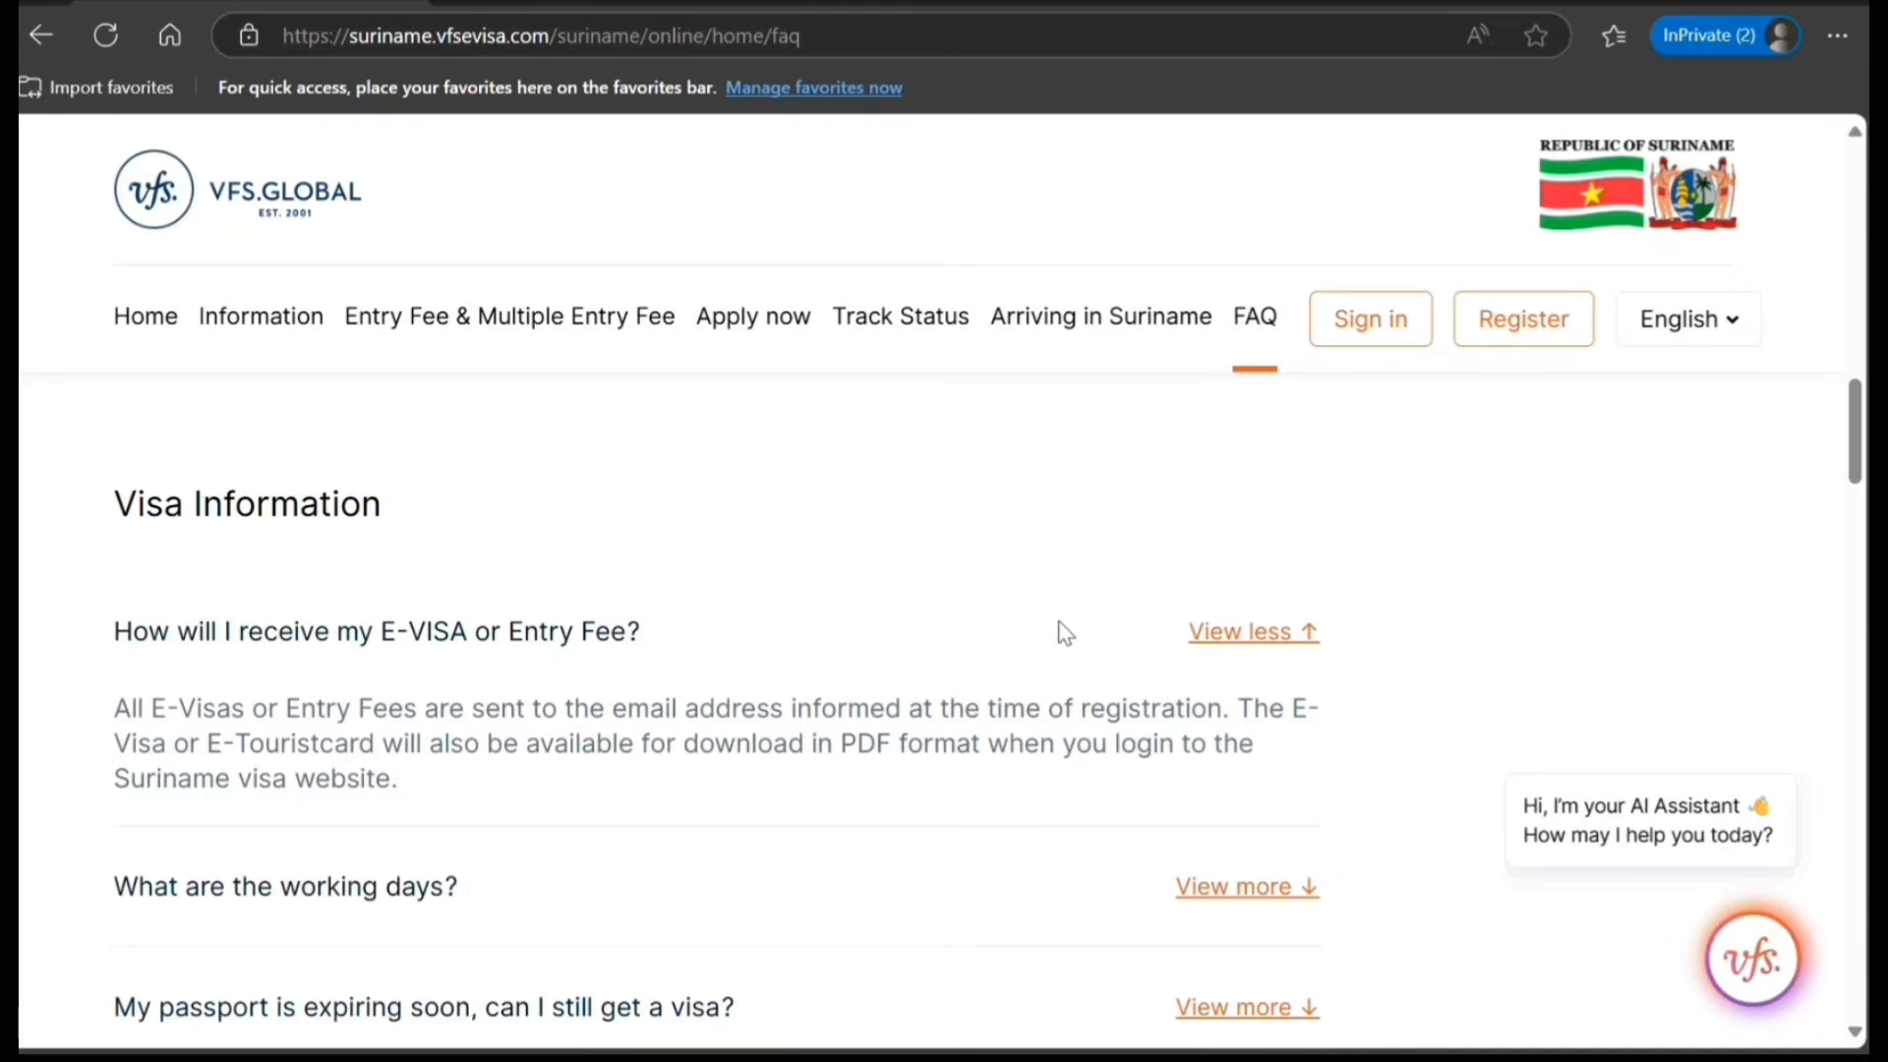
# Expand the FAQ answer on how long E-VISA approval takes, read it and collapse it again.
pyautogui.scroll(-1, 1059, 639)
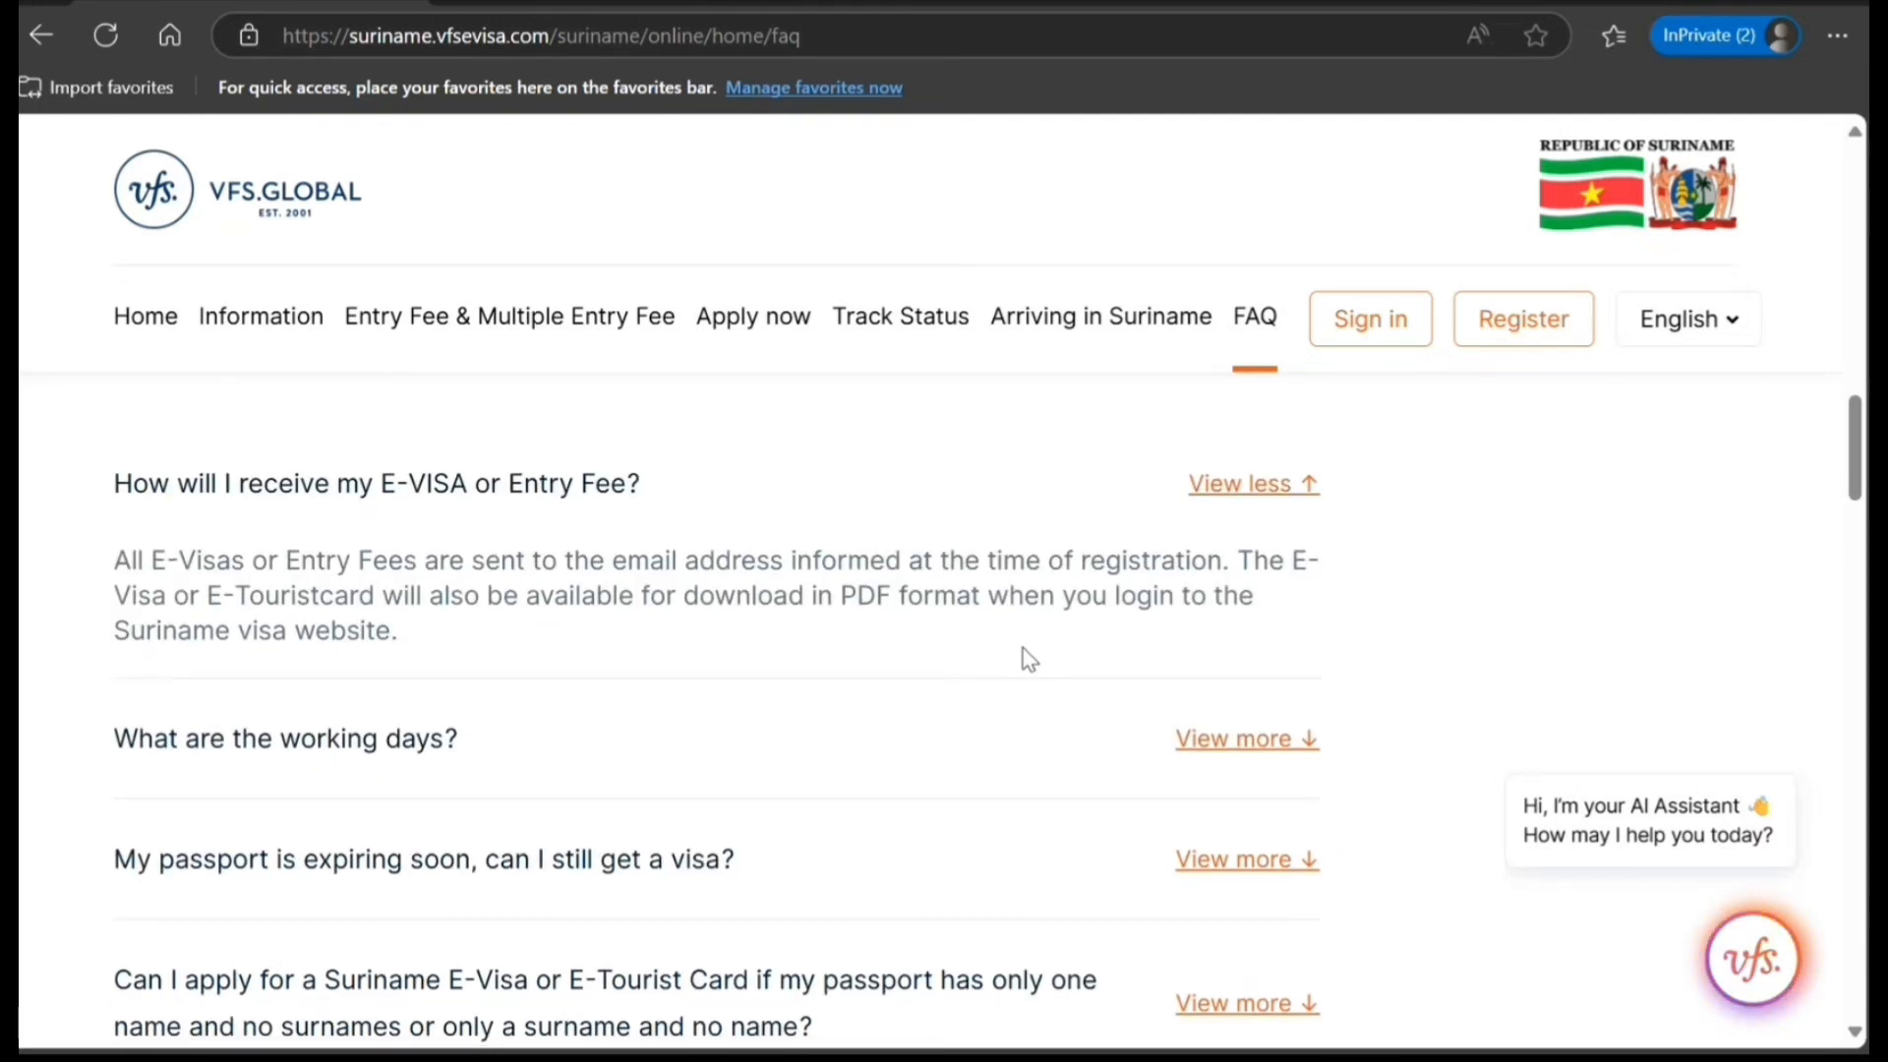
pyautogui.scroll(-1, 1026, 661)
pyautogui.scroll(-1, 1025, 664)
pyautogui.scroll(-1, 1025, 664)
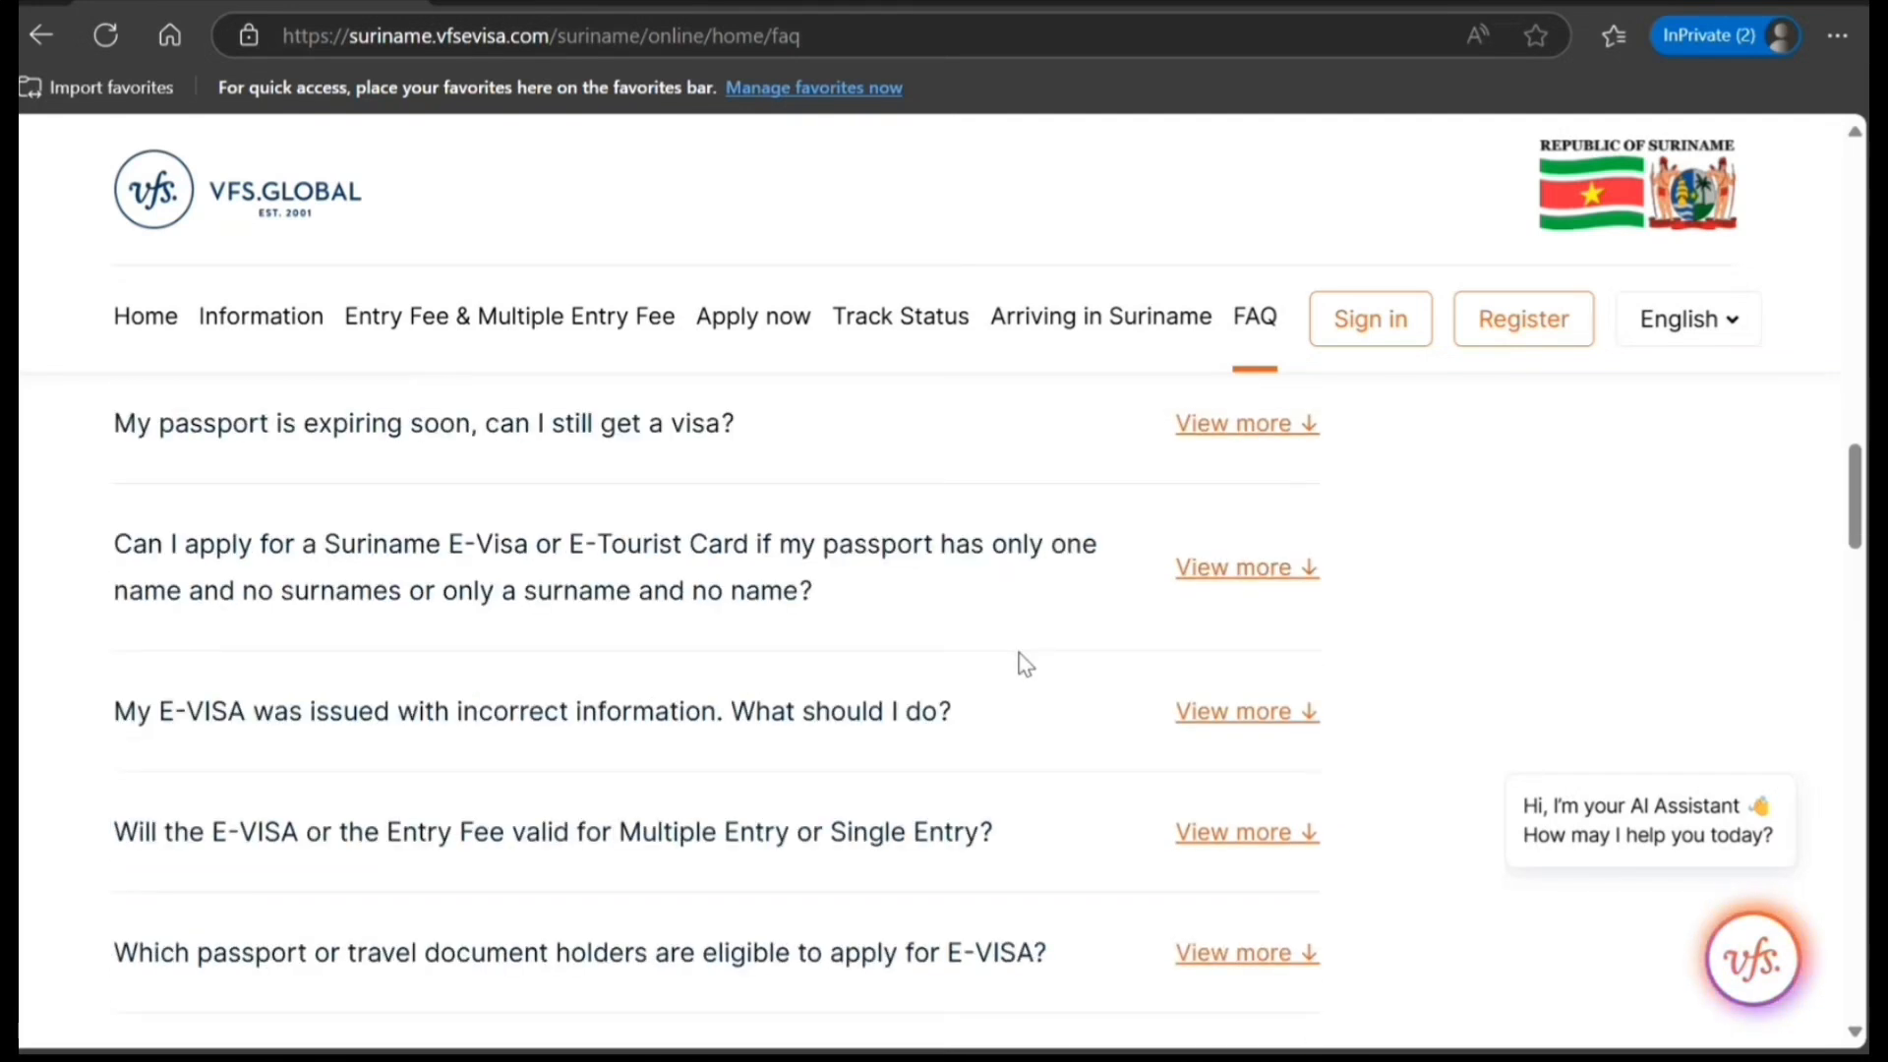
pyautogui.scroll(-4, 898, 695)
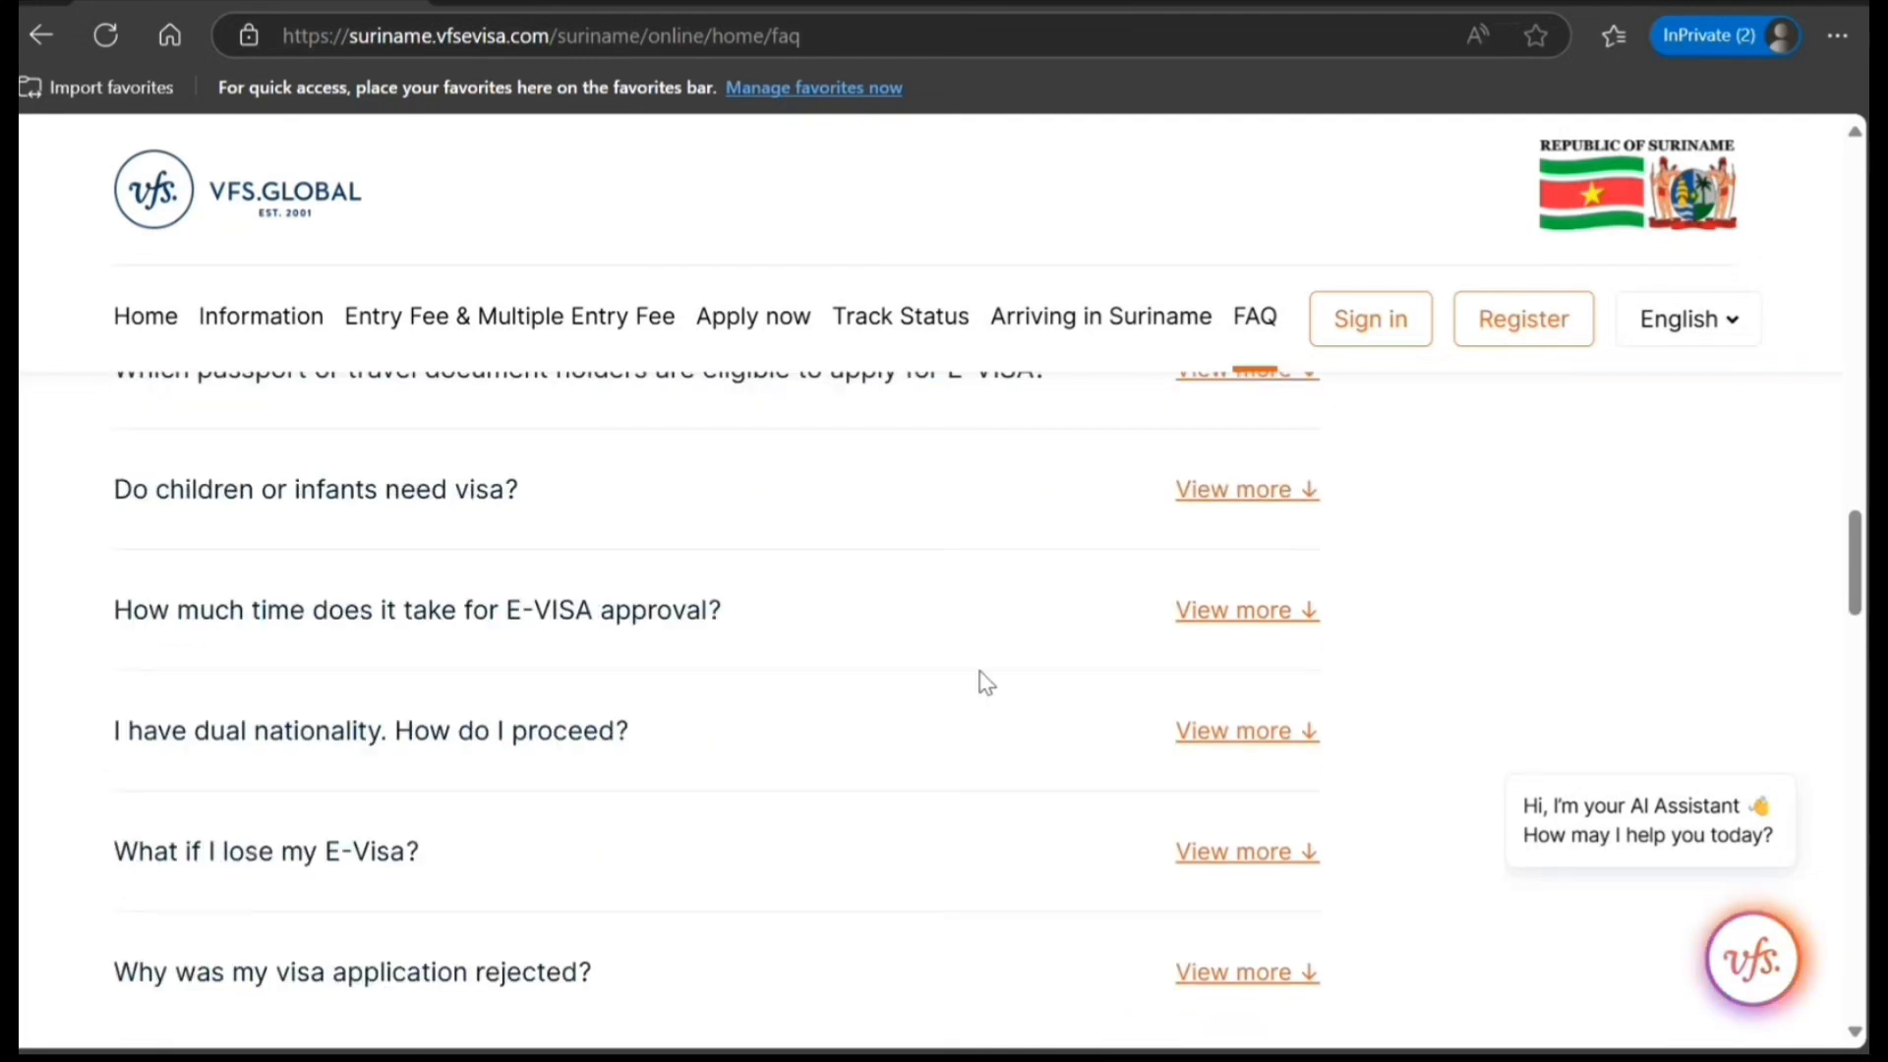
pyautogui.click(1217, 612)
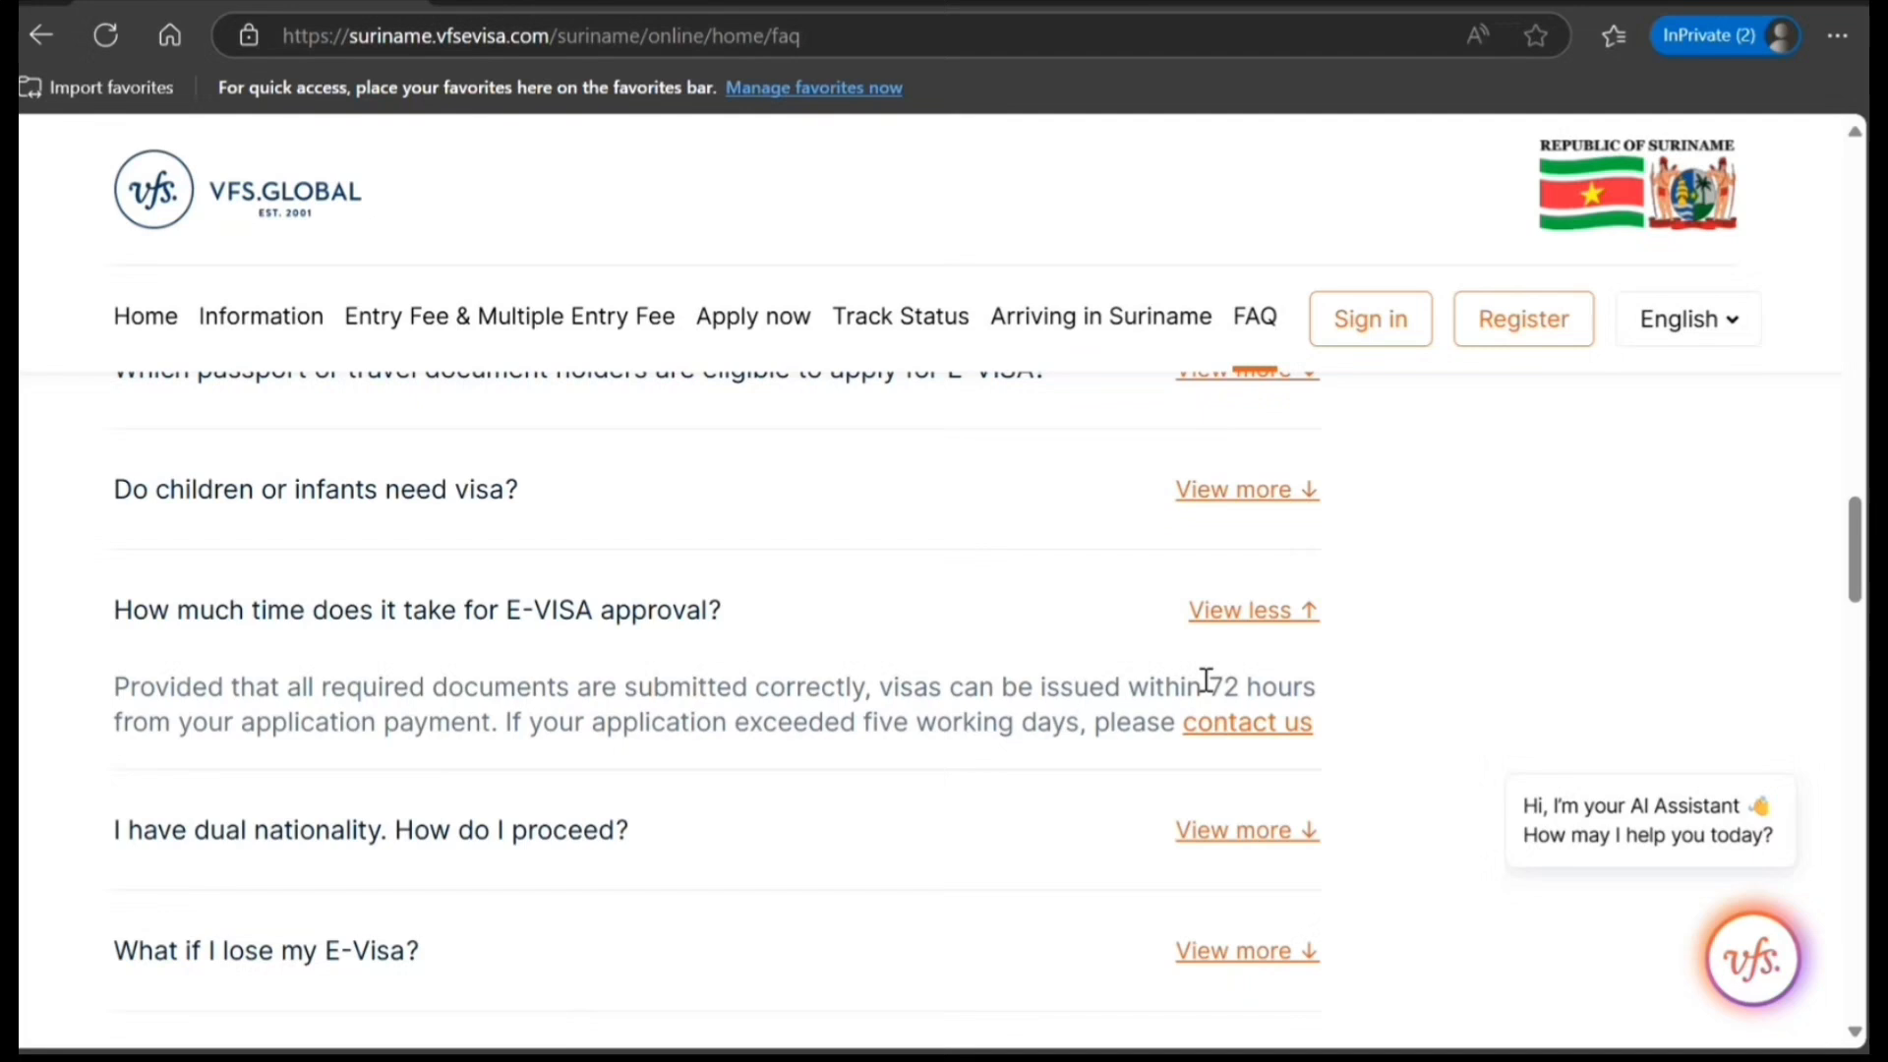
pyautogui.click(1248, 611)
# Expand the Payment & Visa Fees question on application cost and follow its link to the detailed visa fees page.
pyautogui.scroll(-2, 1072, 669)
pyautogui.scroll(-1, 967, 739)
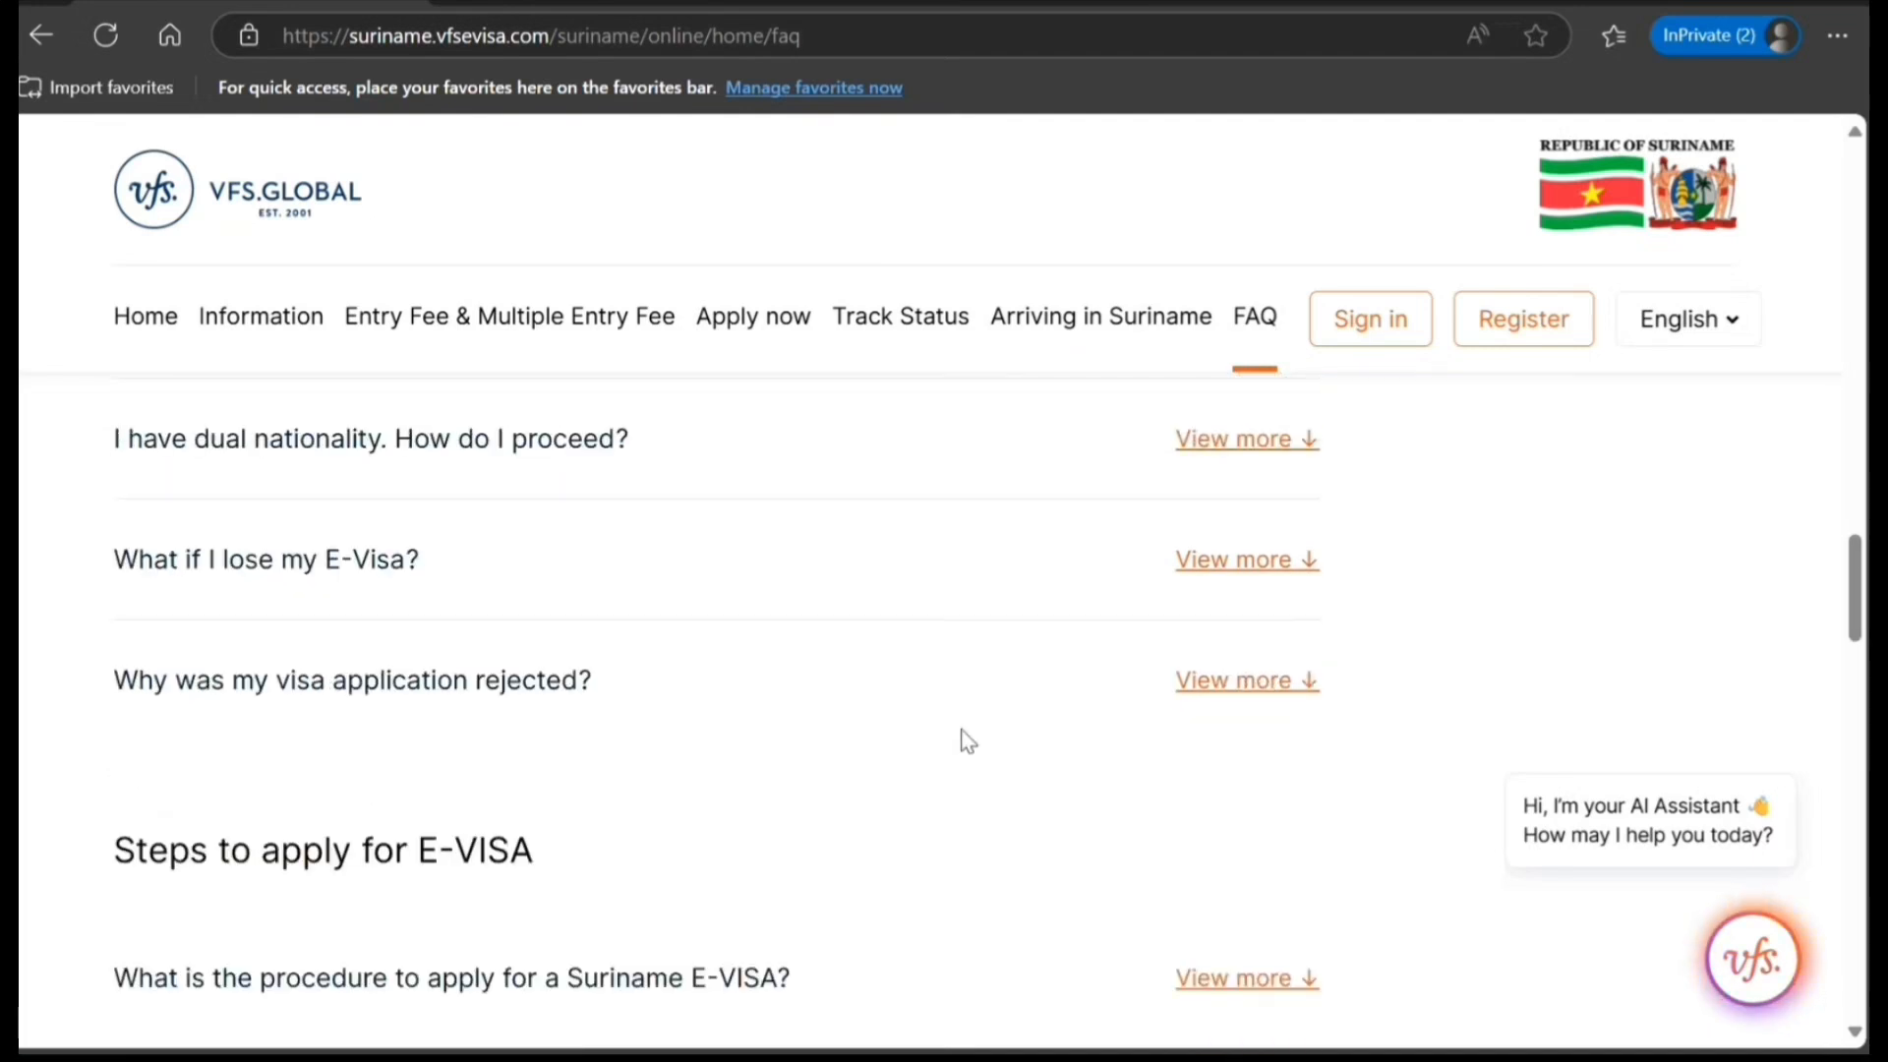
pyautogui.scroll(-7, 967, 740)
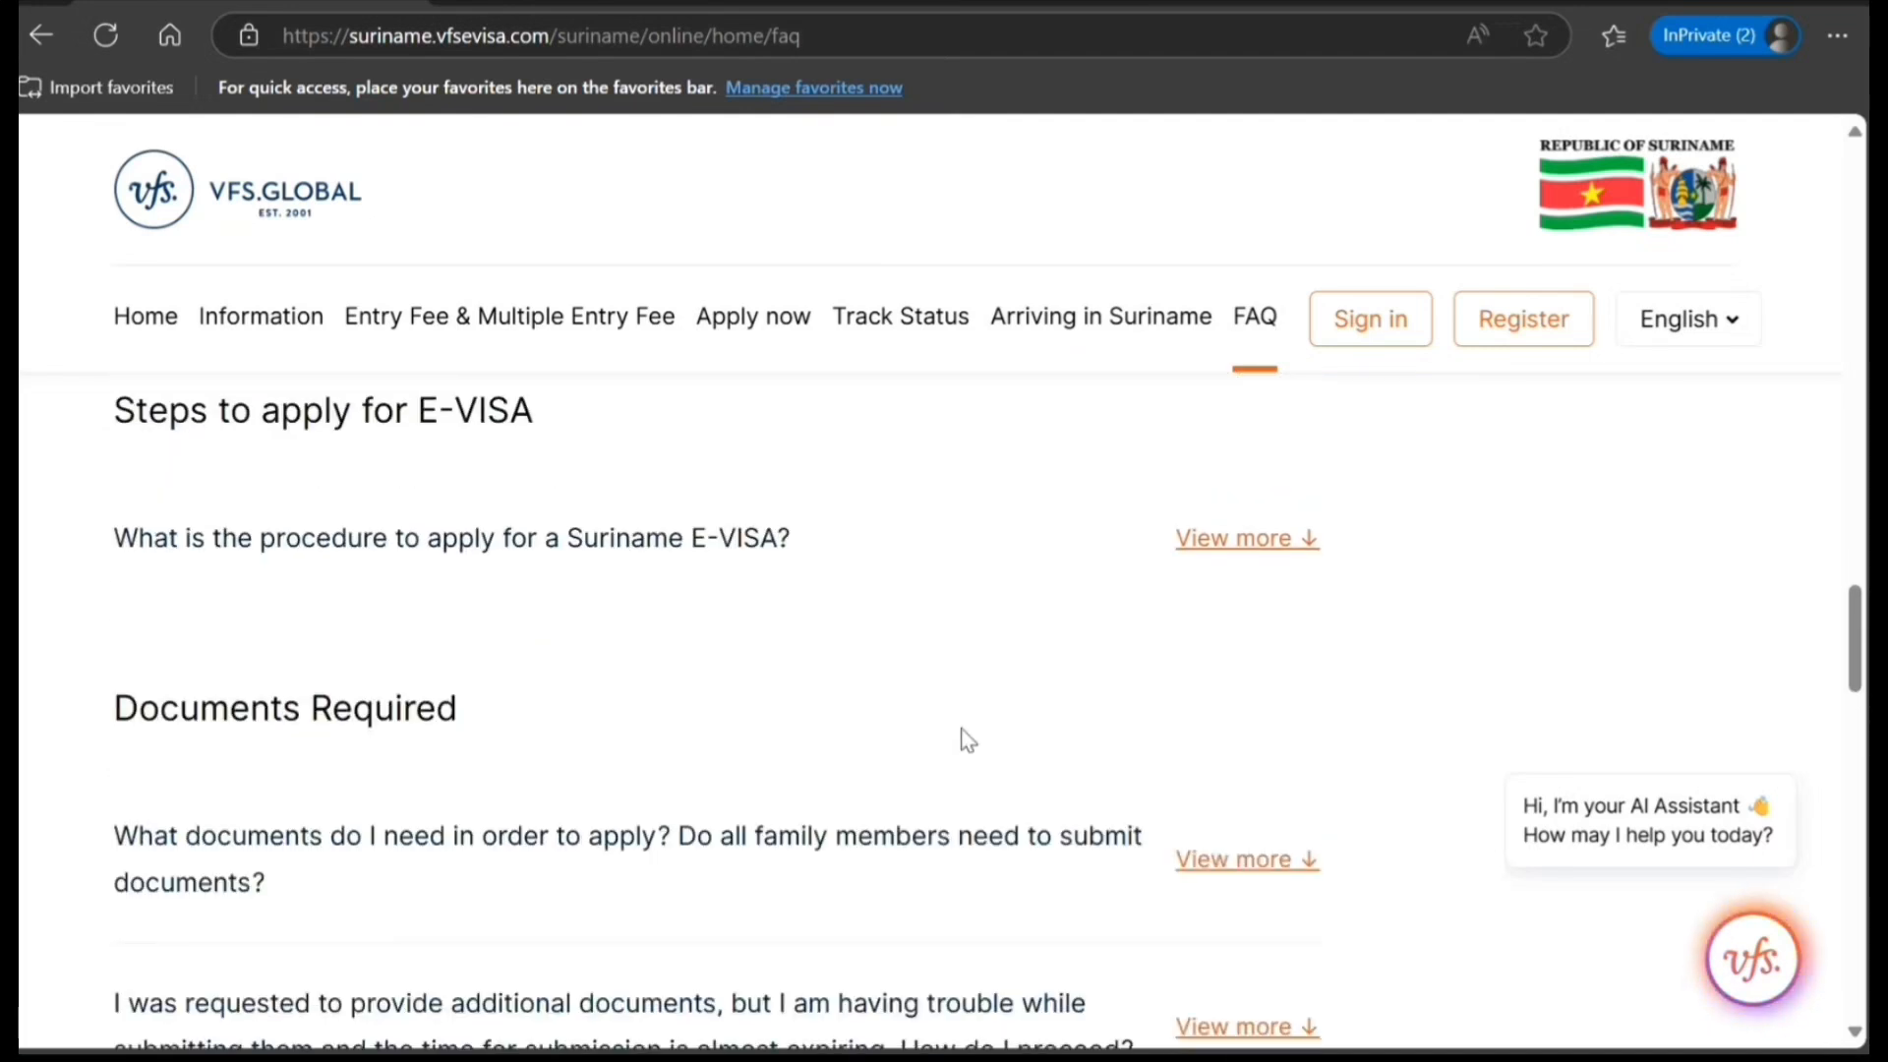
pyautogui.scroll(-8, 967, 739)
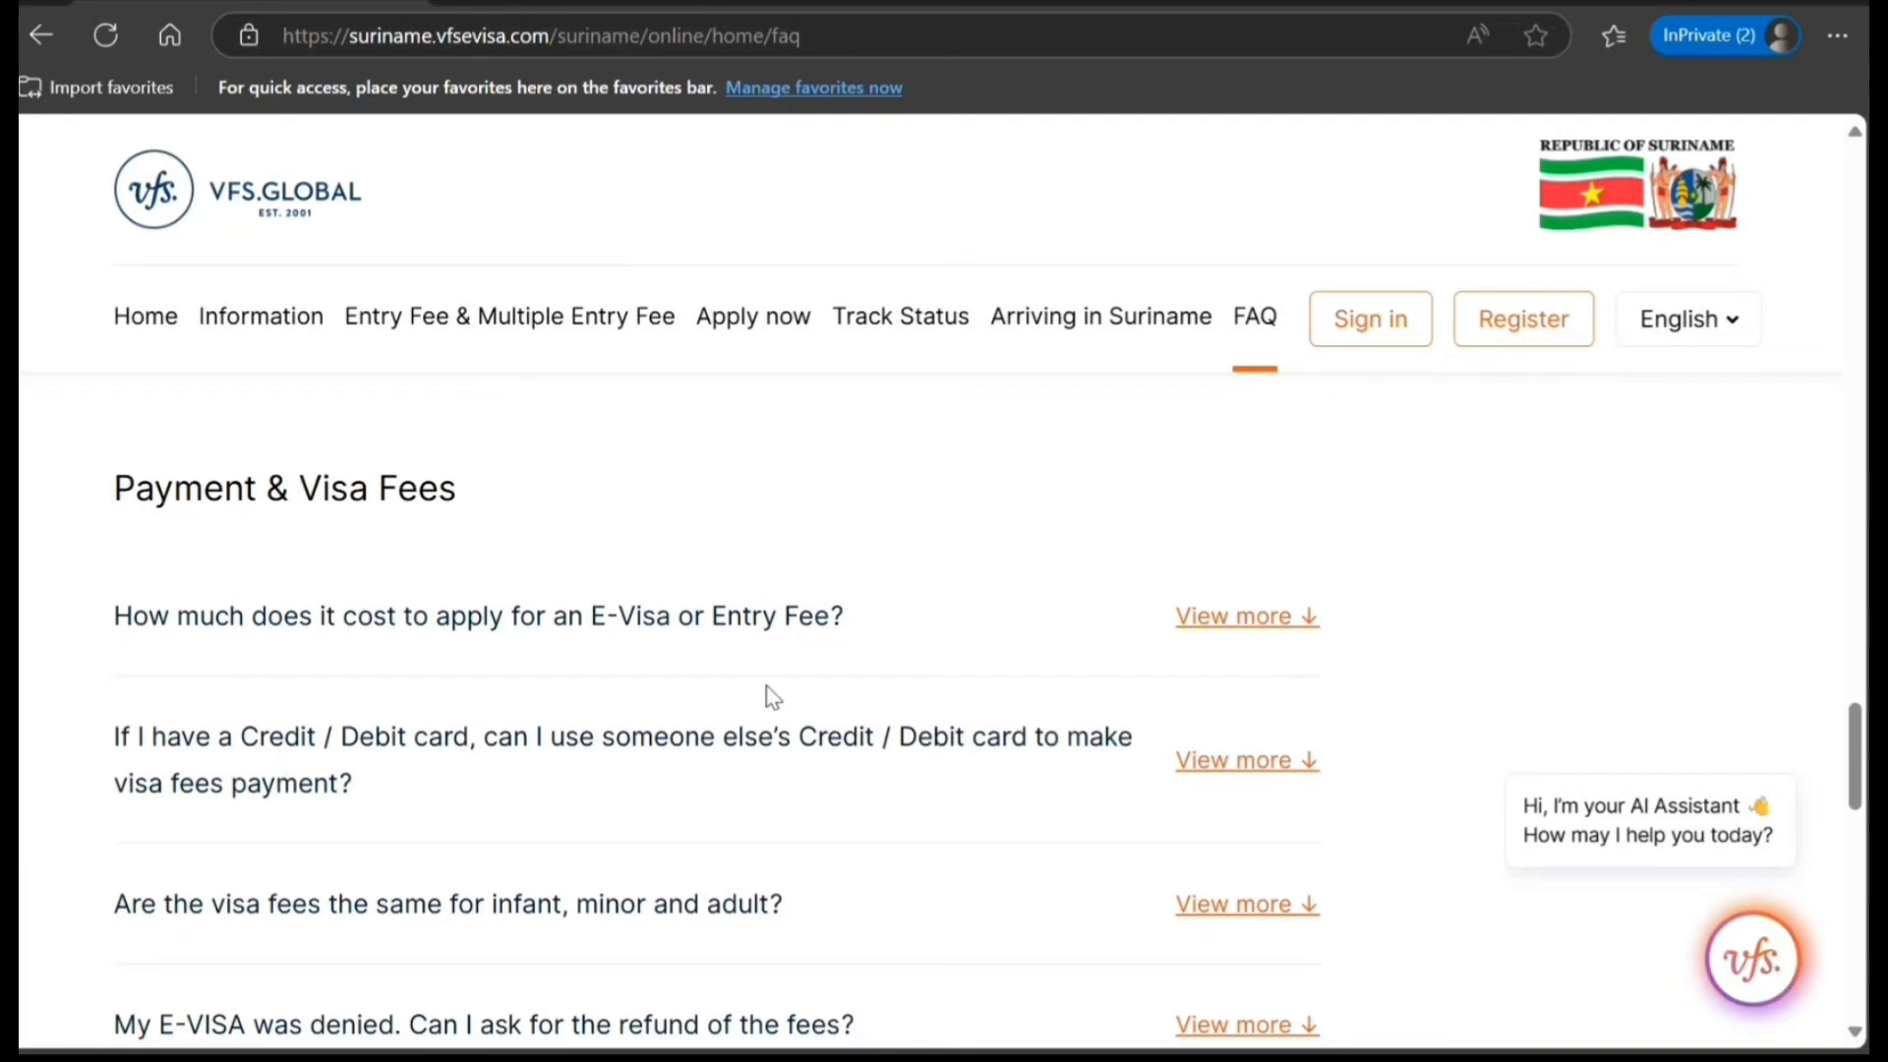
pyautogui.click(1193, 618)
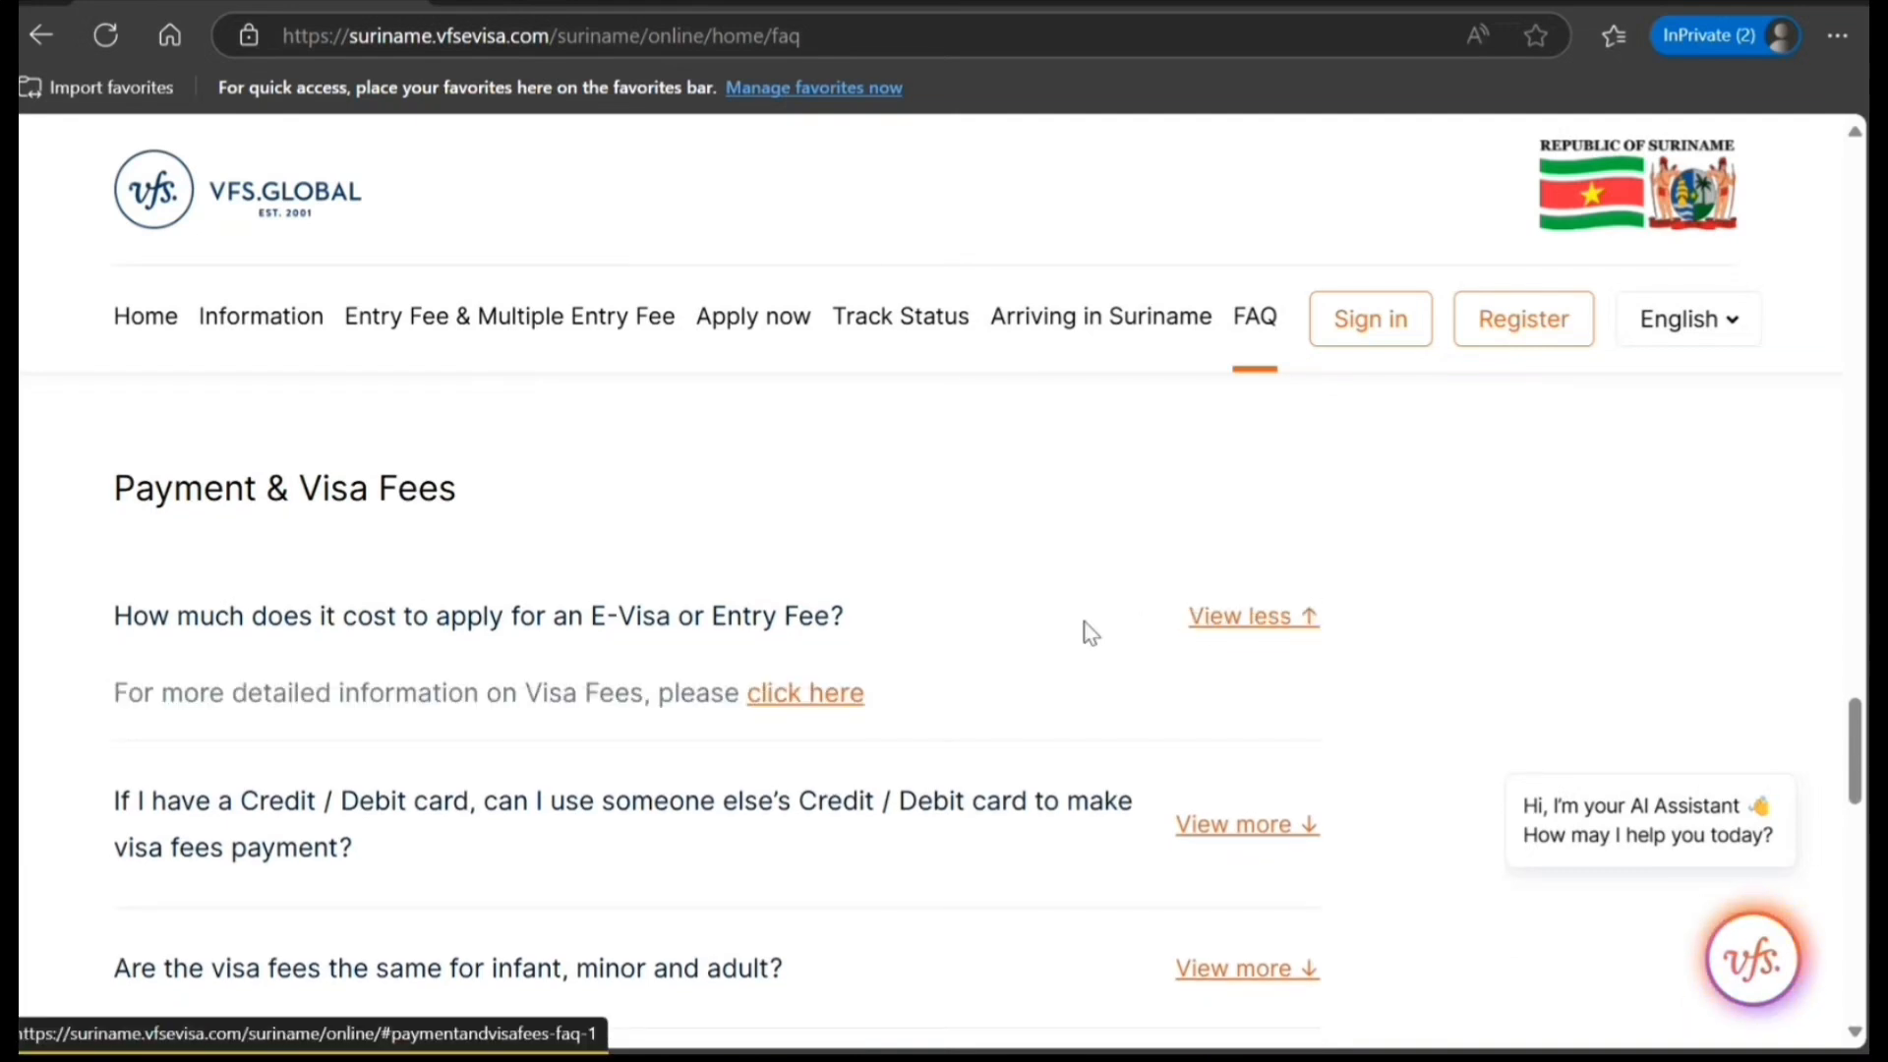
pyautogui.click(804, 696)
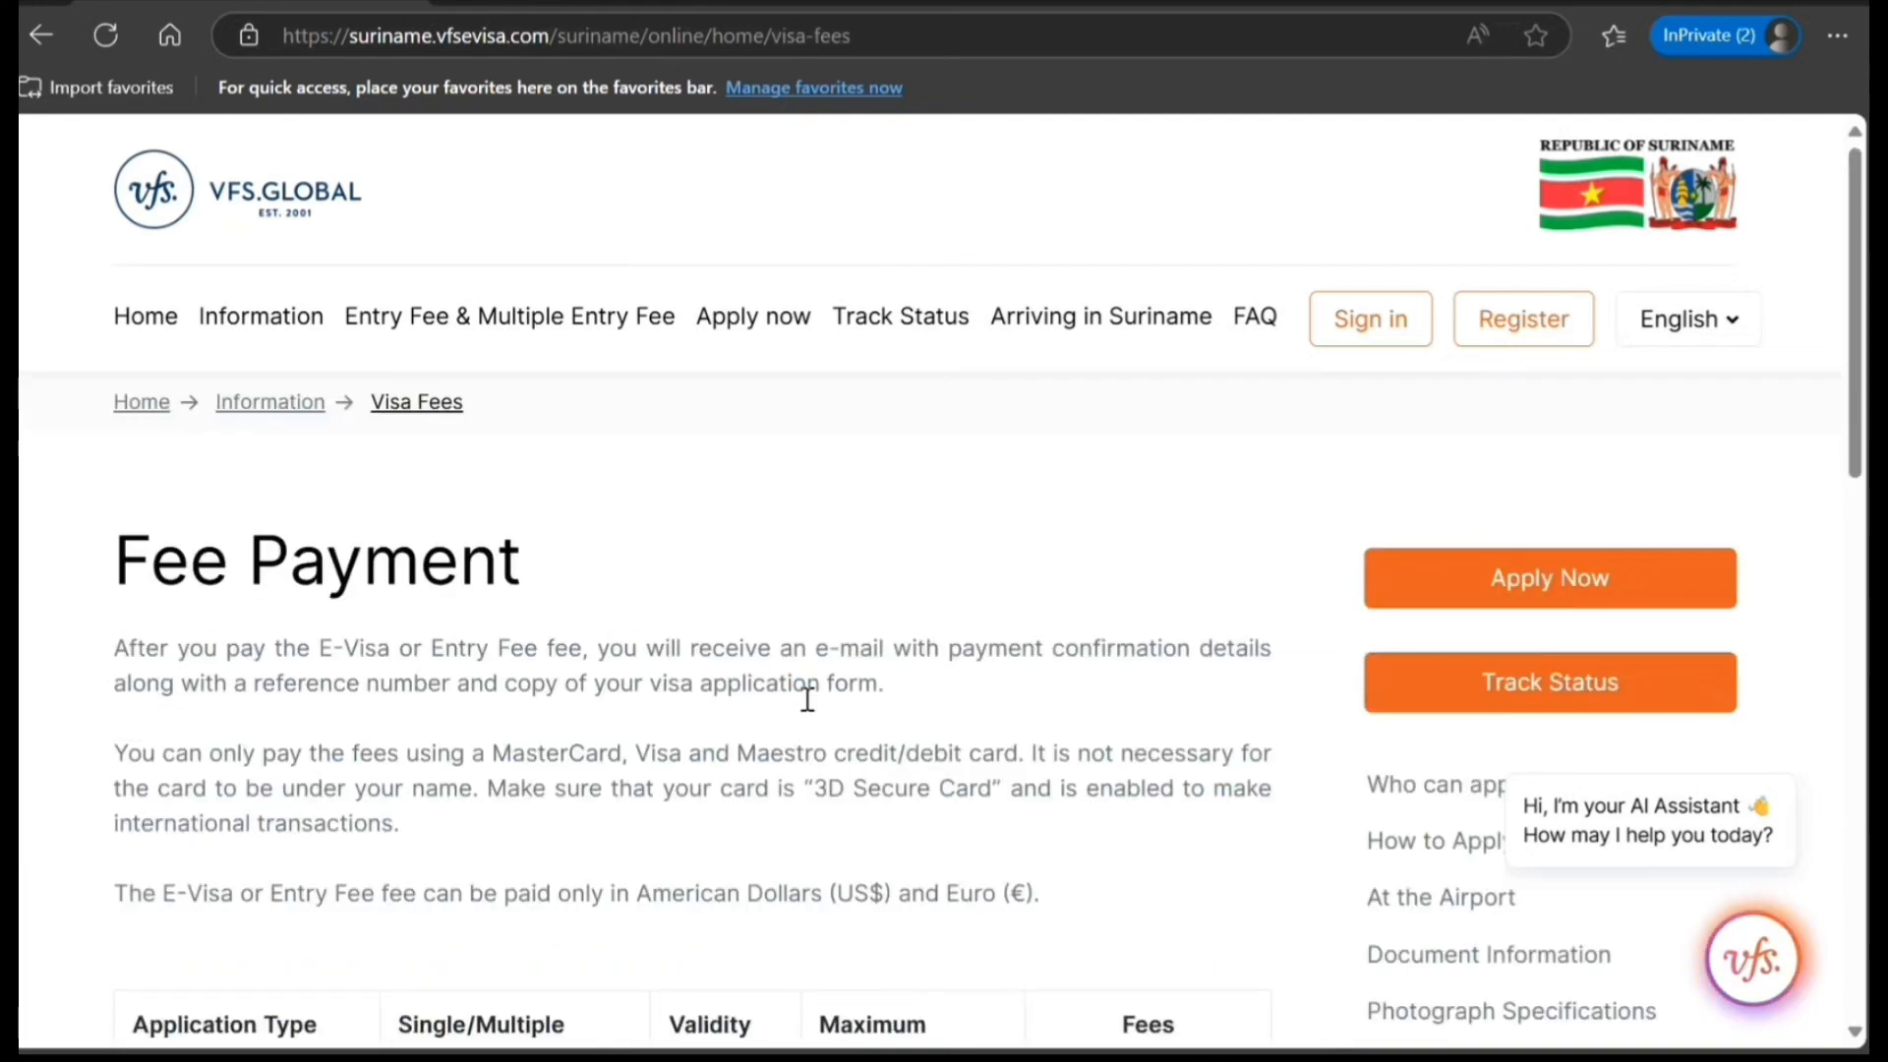
# Examine the fee table for each application type's entry, validity, maximum stay and USD and EUR fees, then return to the page's start.
pyautogui.scroll(-4, 804, 704)
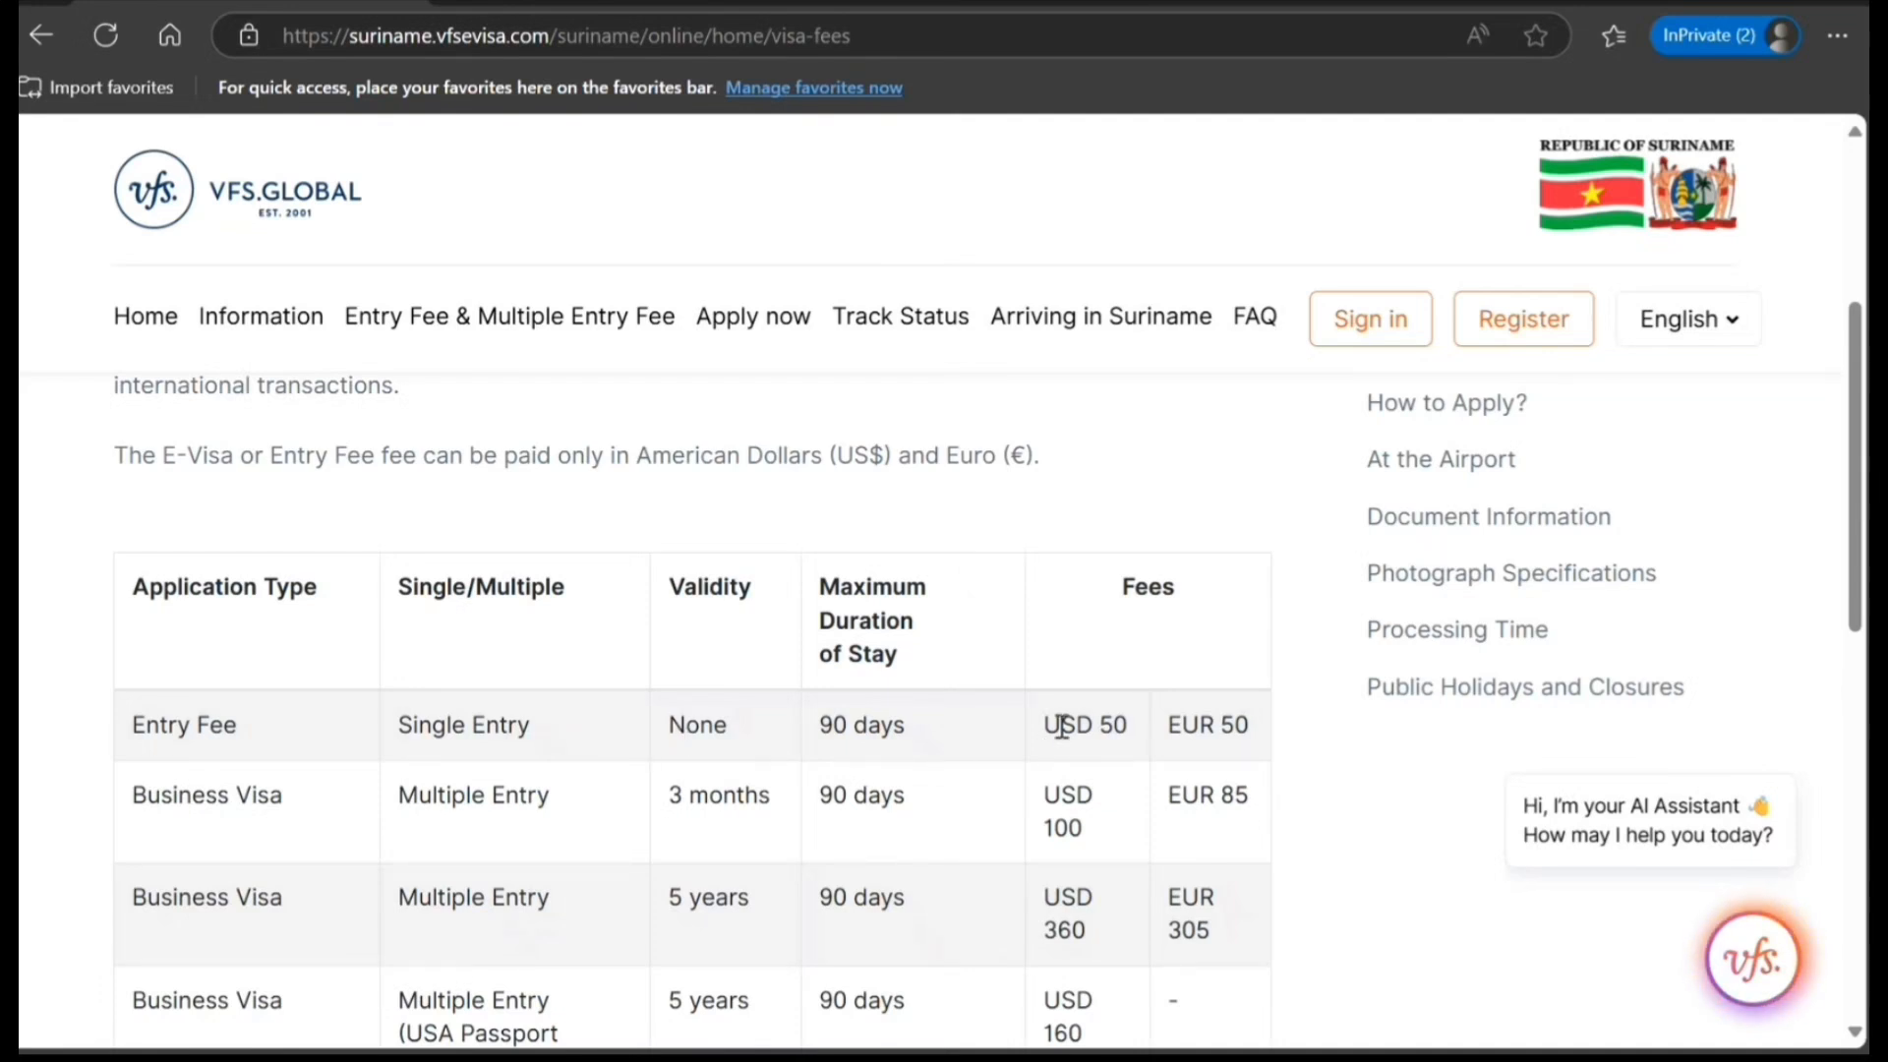
pyautogui.moveTo(1060, 728); pyautogui.dragTo(1256, 776)
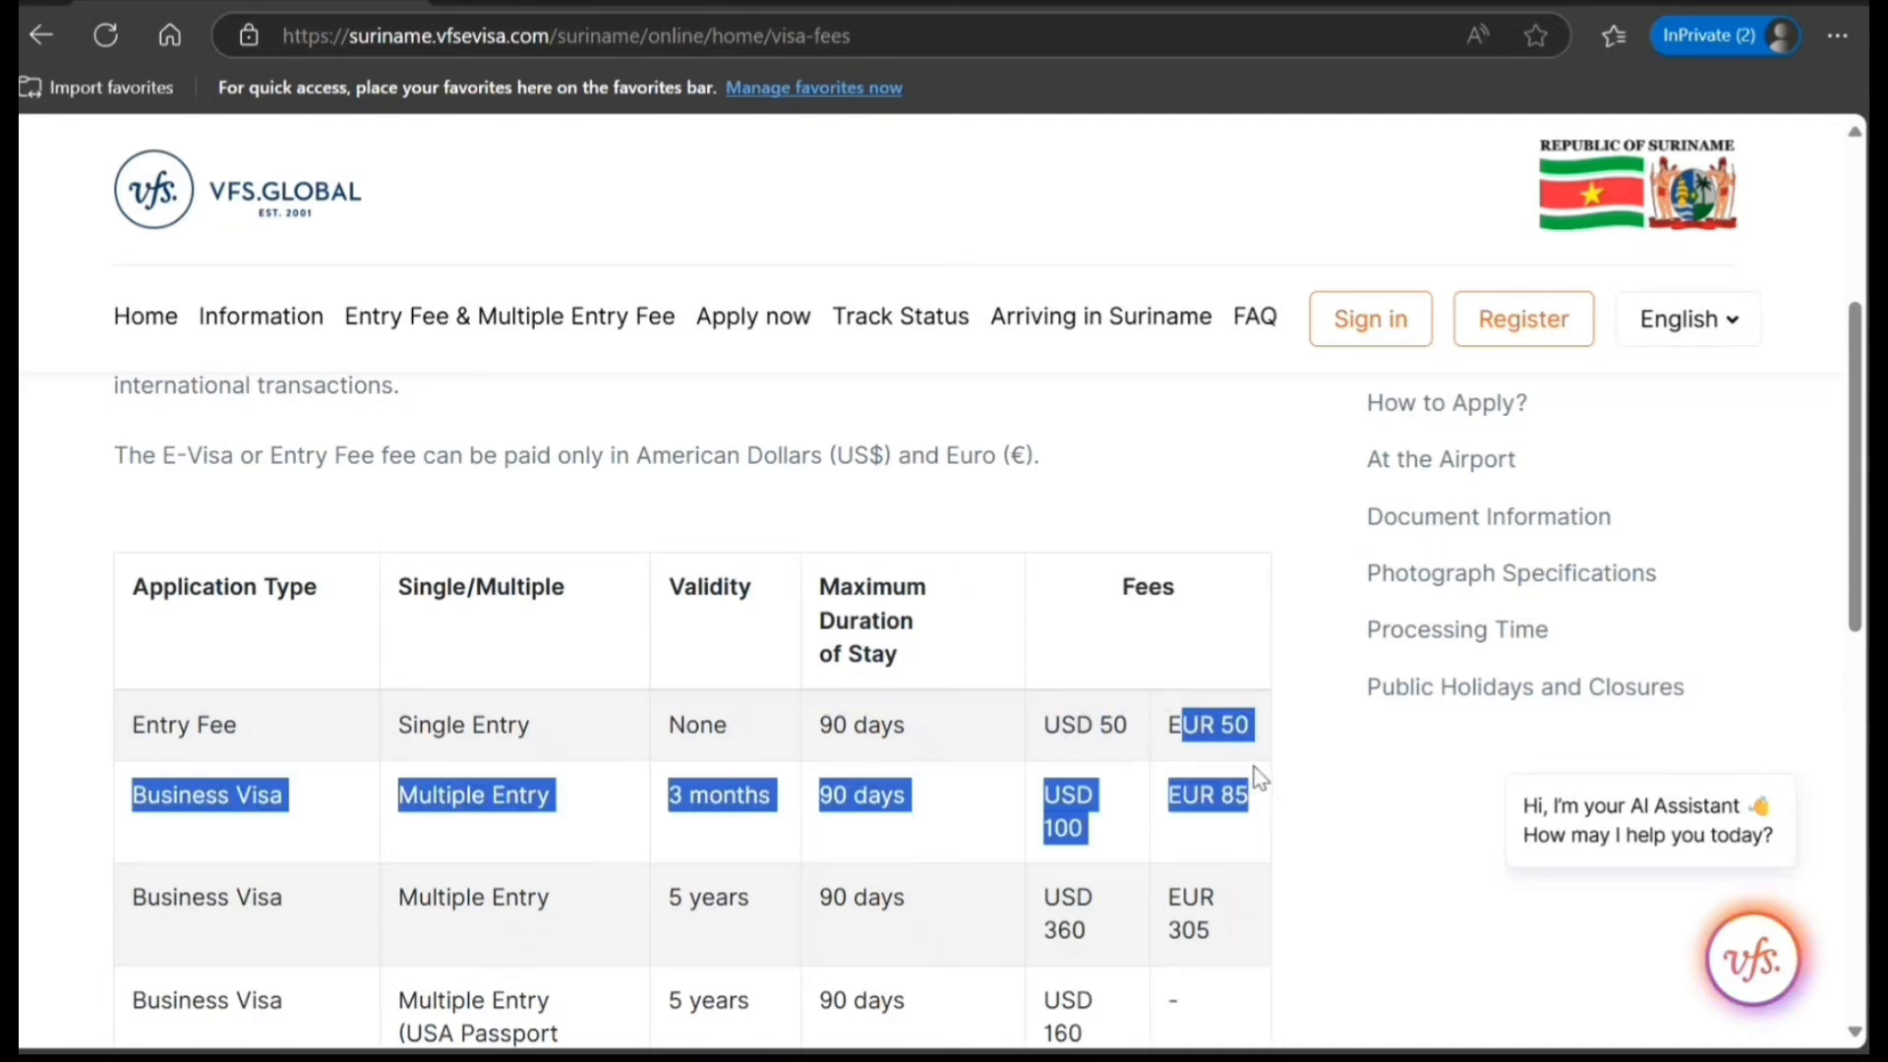
pyautogui.click(711, 742)
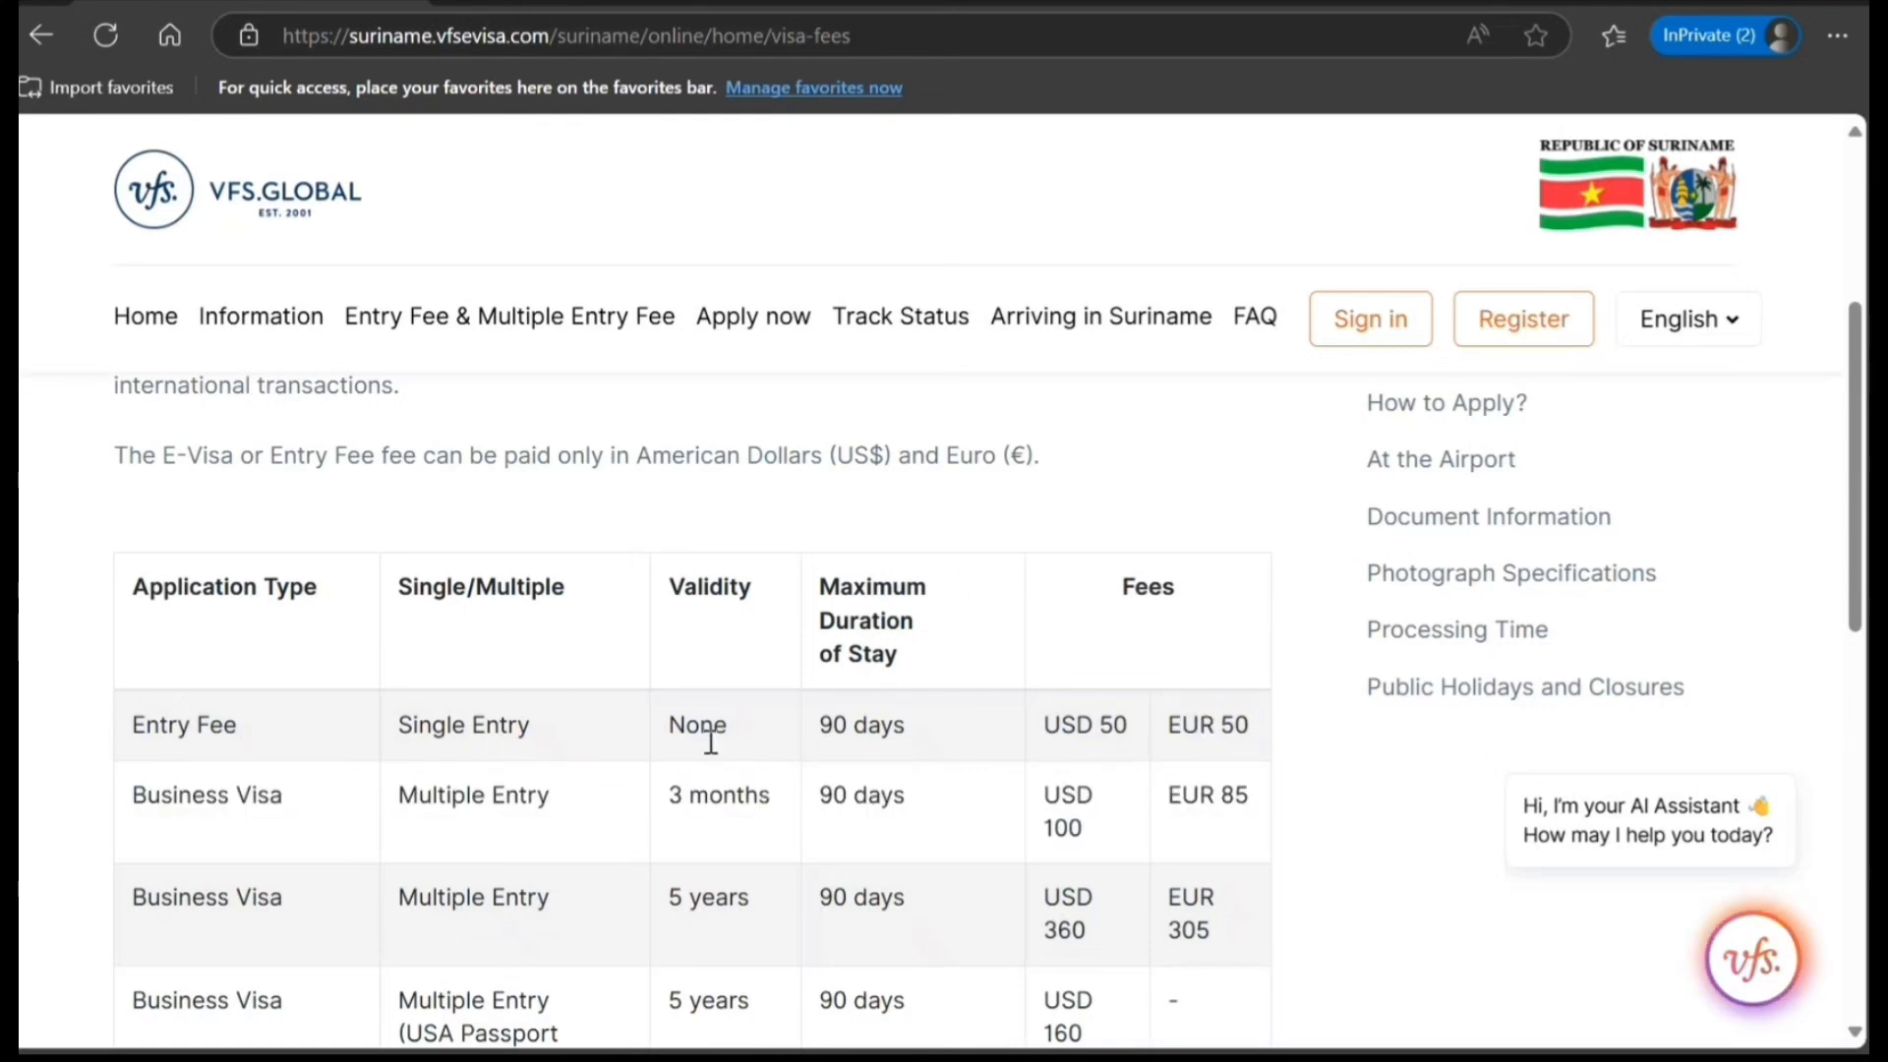
pyautogui.scroll(-2, 682, 744)
pyautogui.scroll(-3, 684, 744)
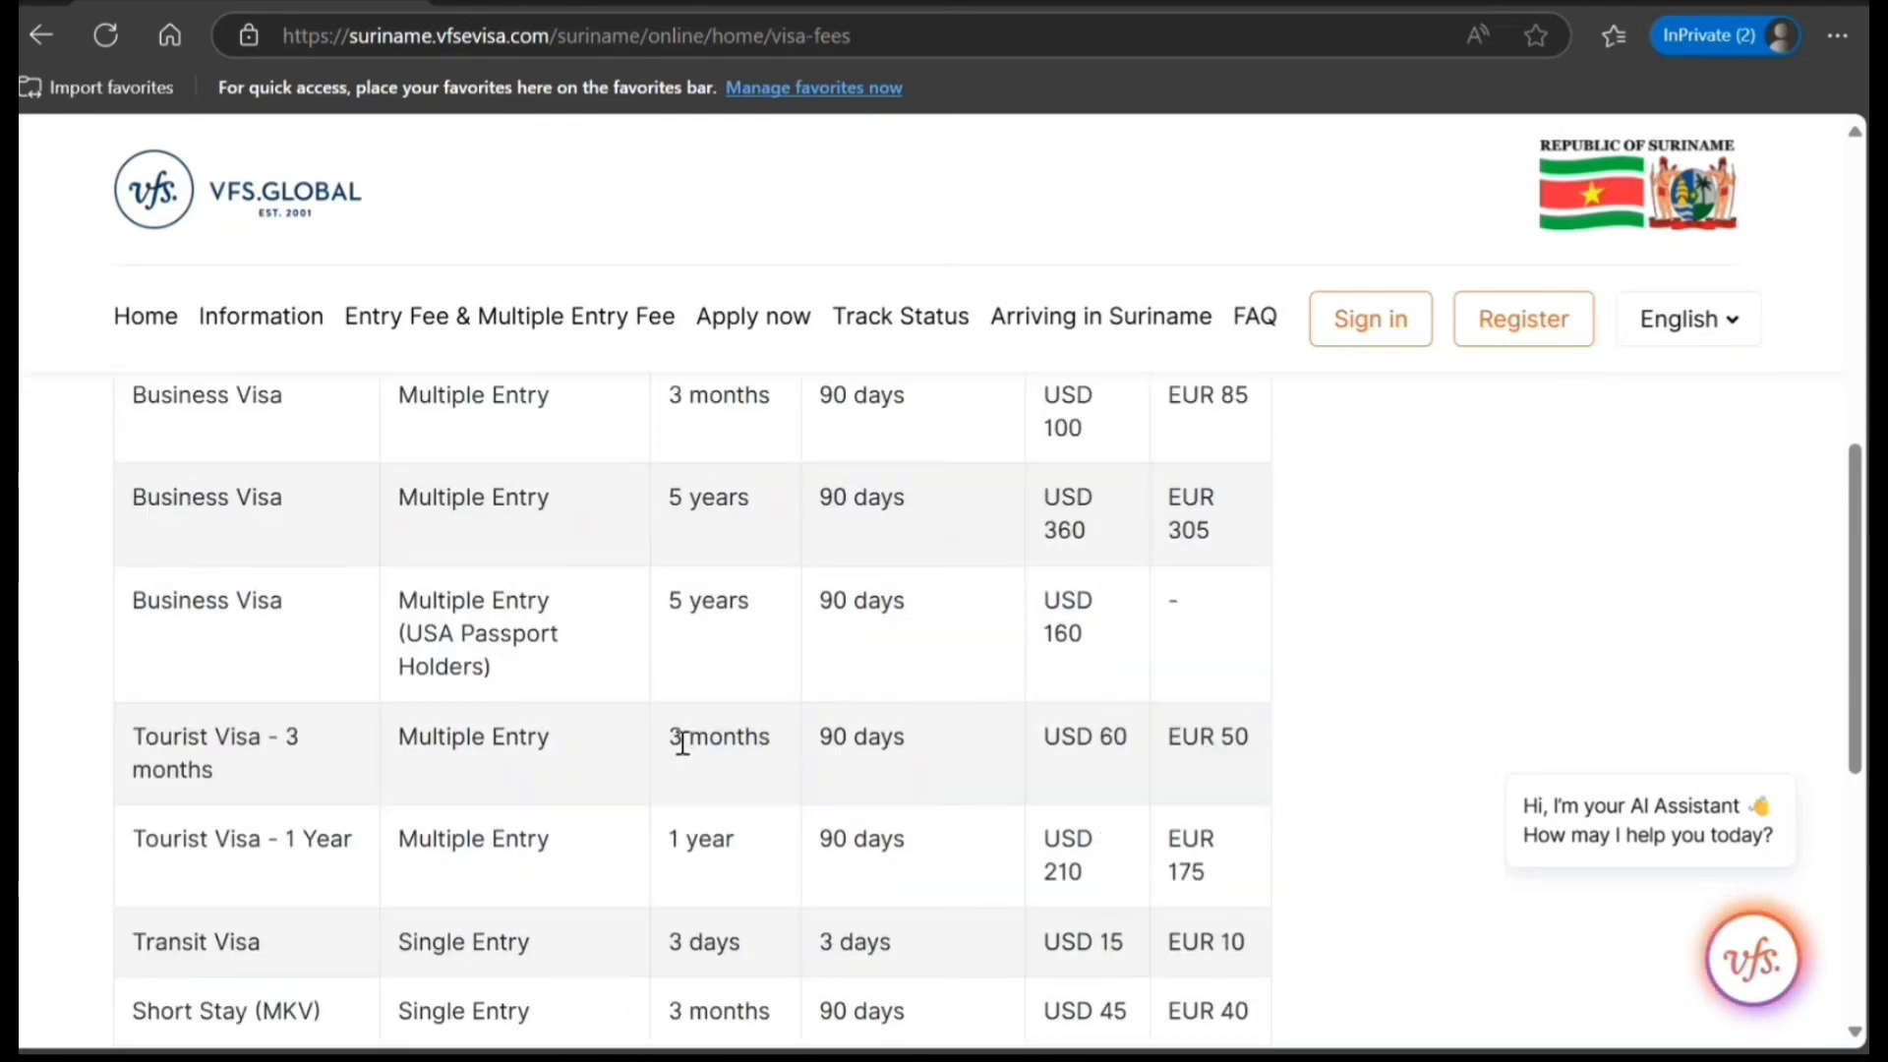
pyautogui.scroll(-2, 681, 743)
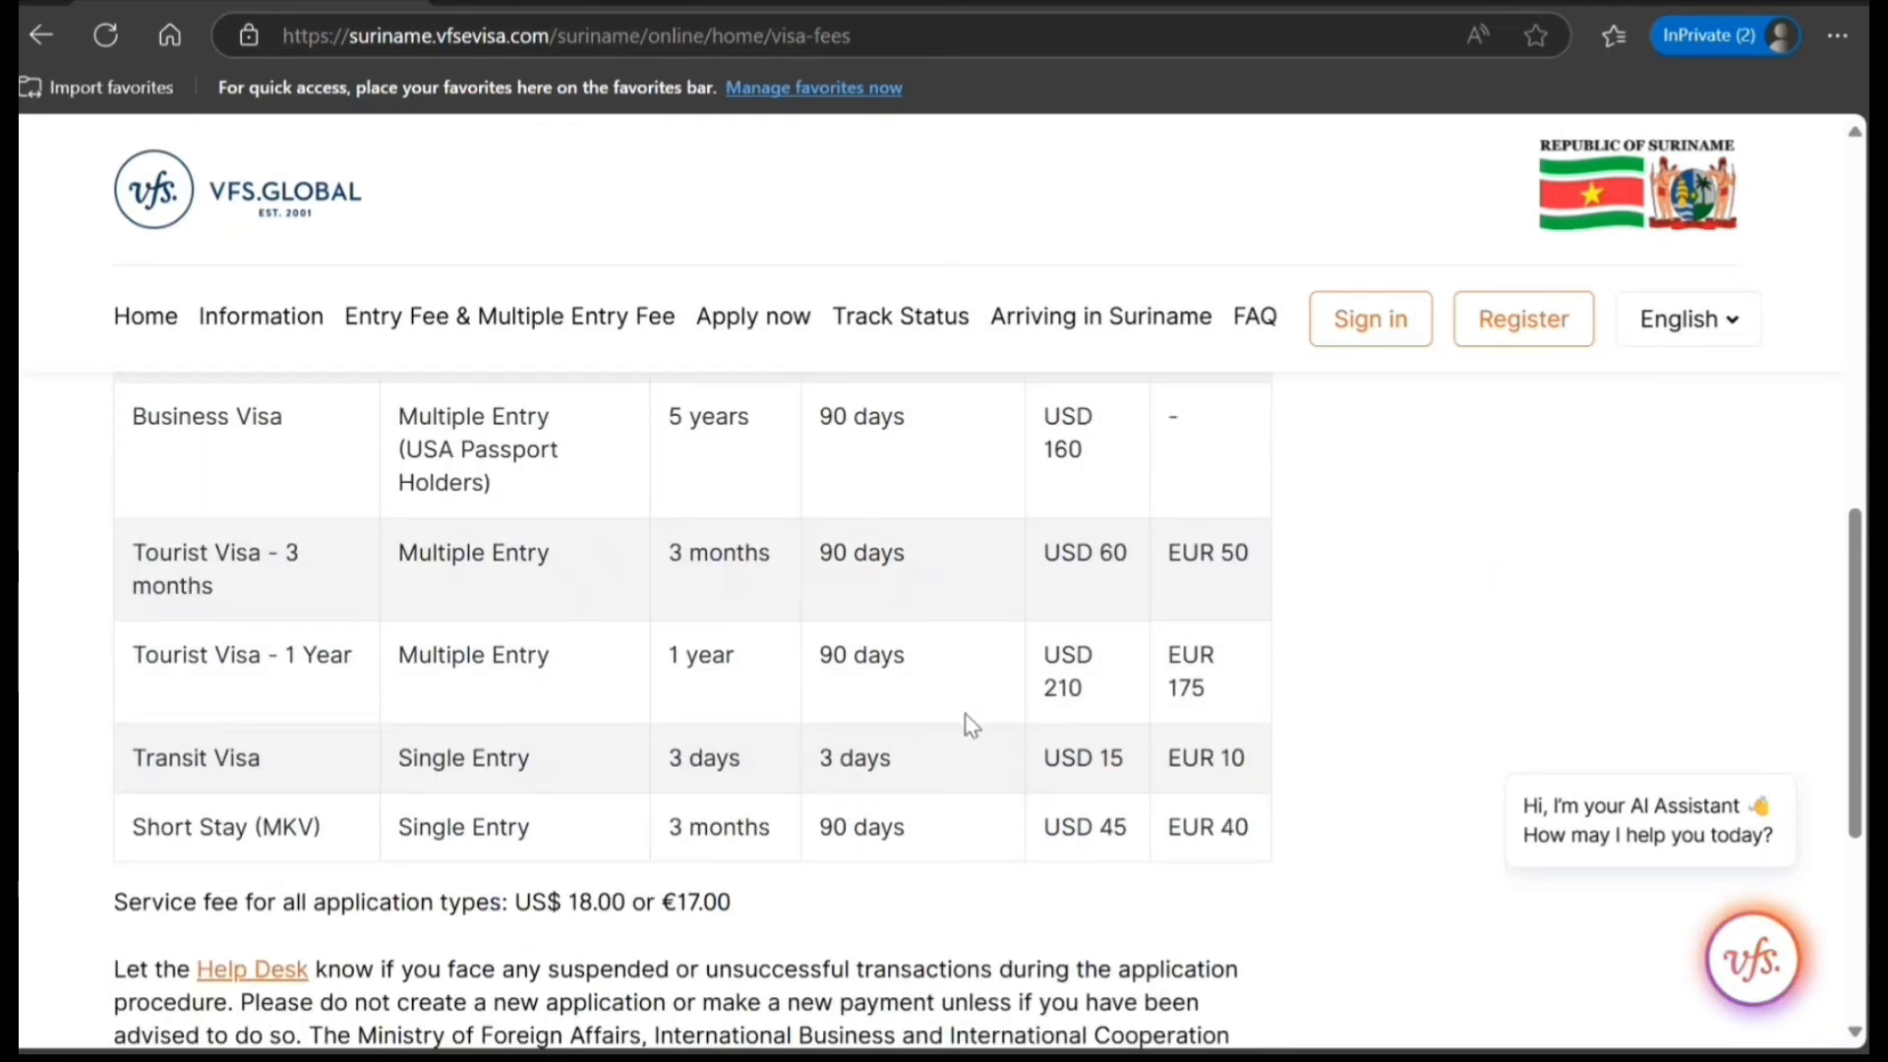
pyautogui.scroll(8, 931, 777)
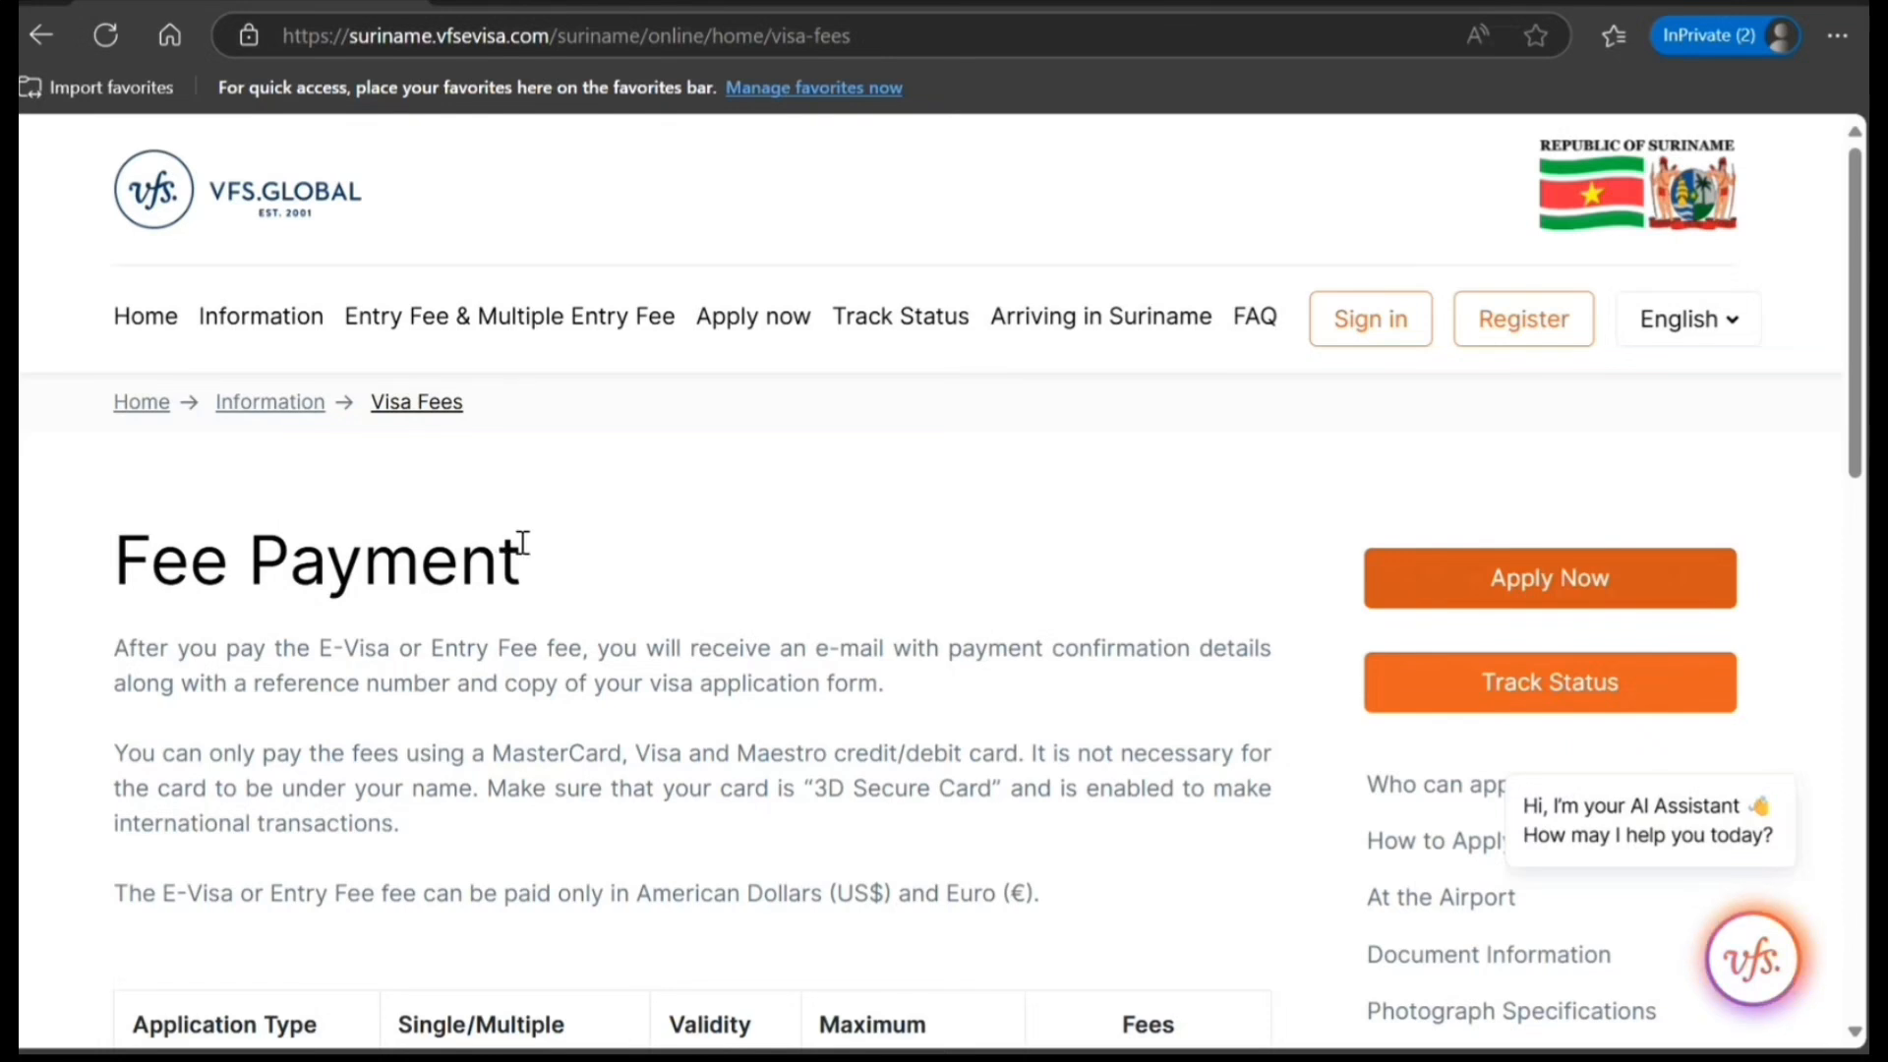
# Go to the application login page, review the new-account registration form's required fields and return to the login page.
pyautogui.click(1414, 604)
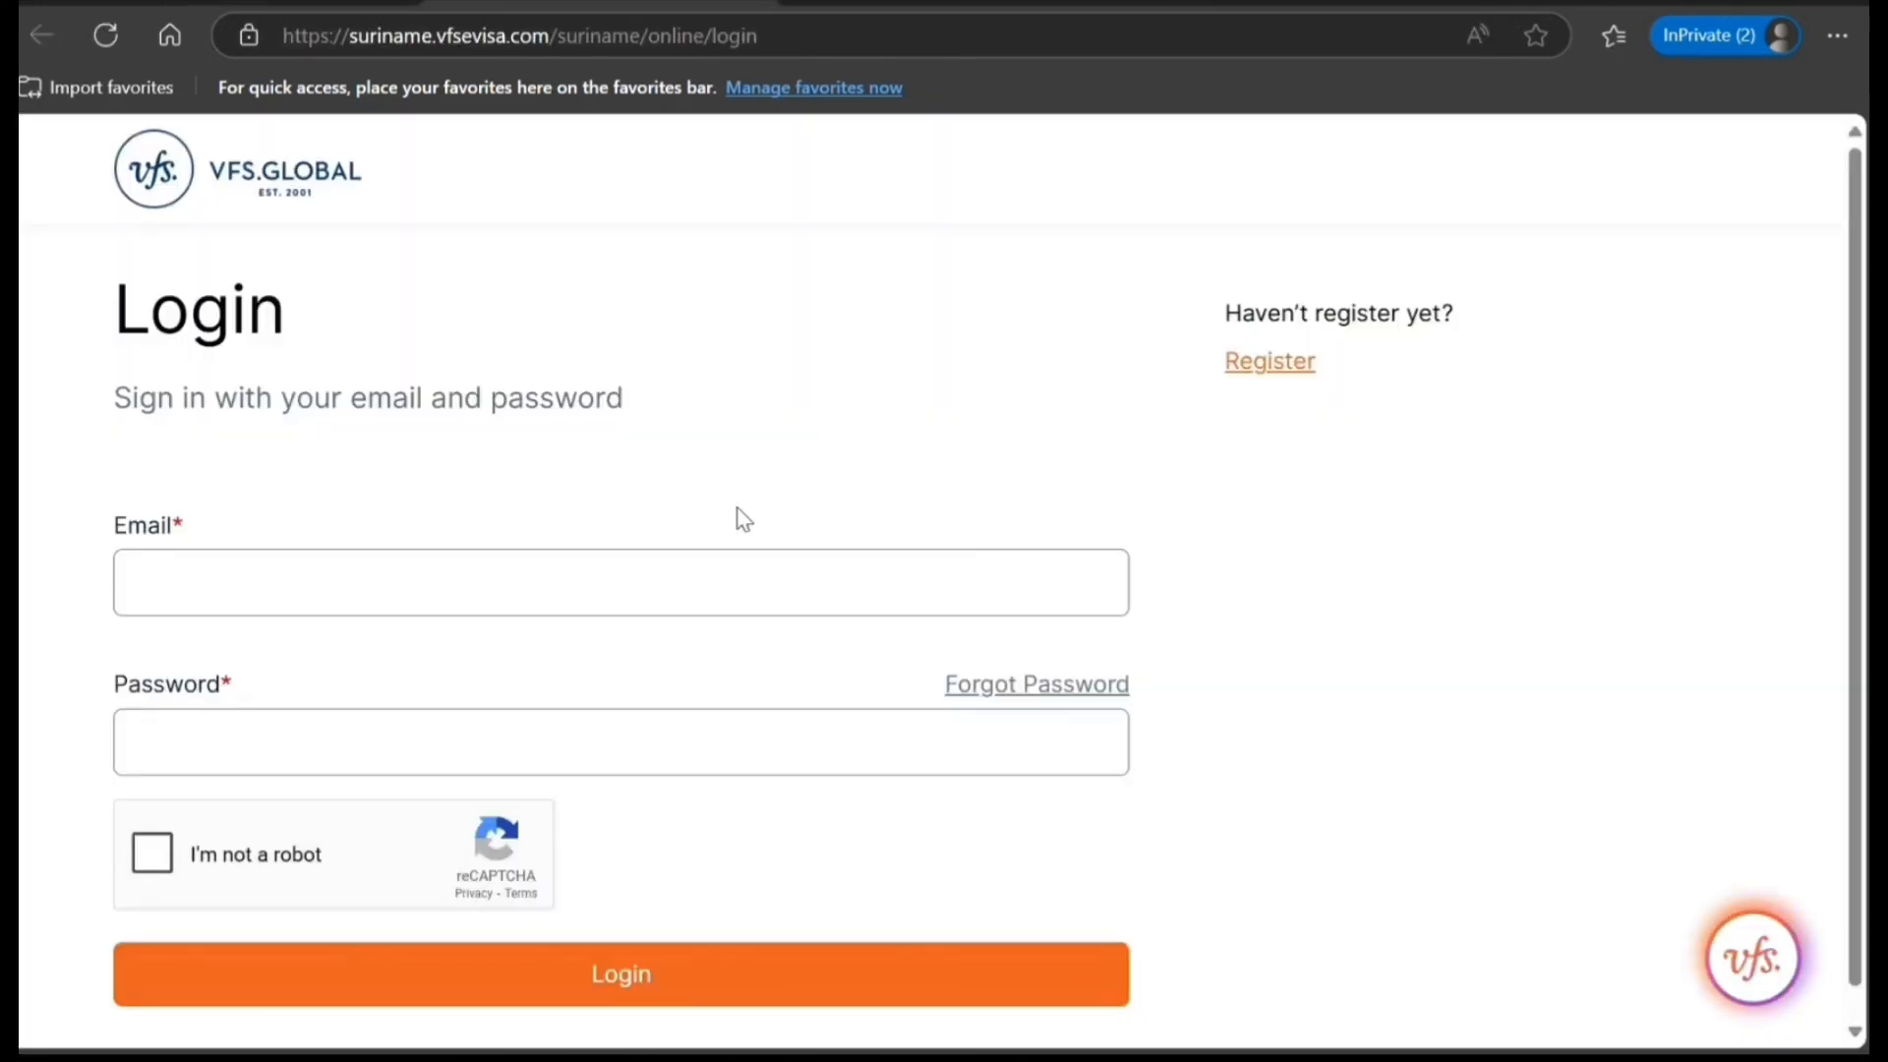
pyautogui.click(1273, 364)
pyautogui.scroll(-2, 379, 836)
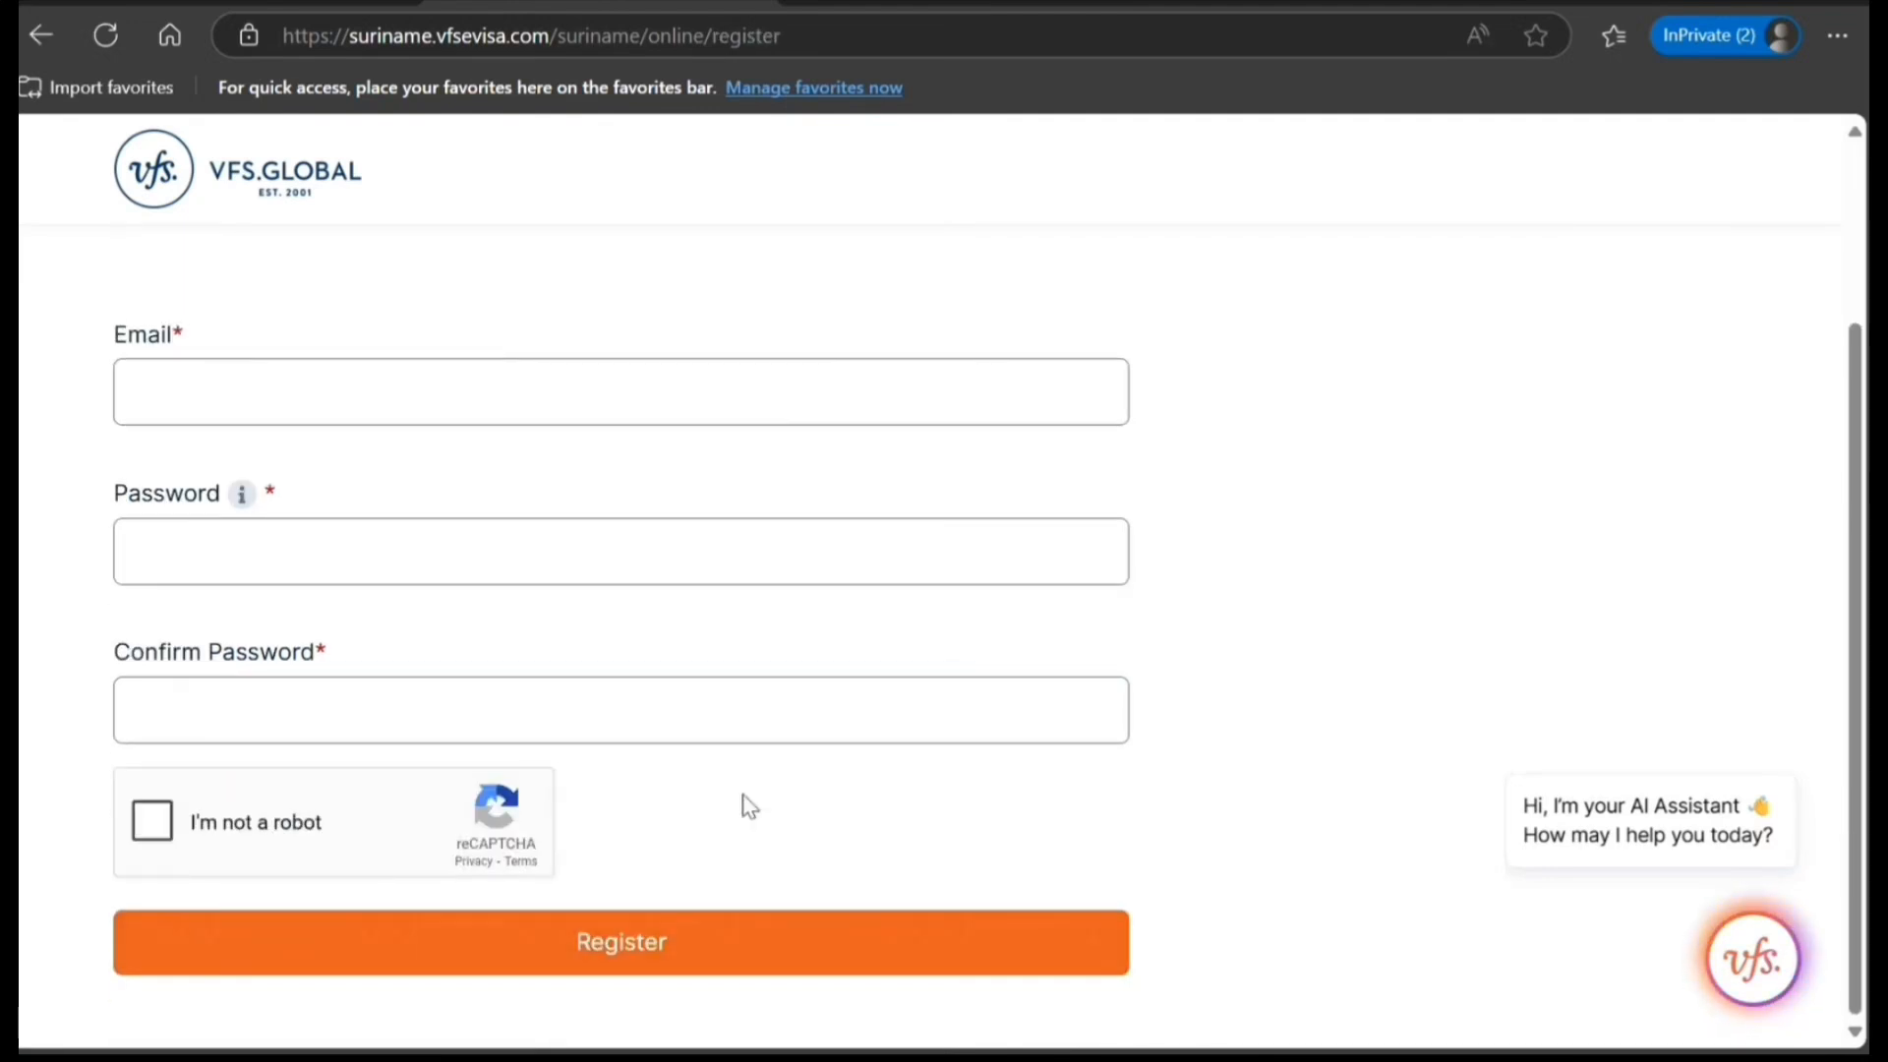
pyautogui.scroll(2, 751, 806)
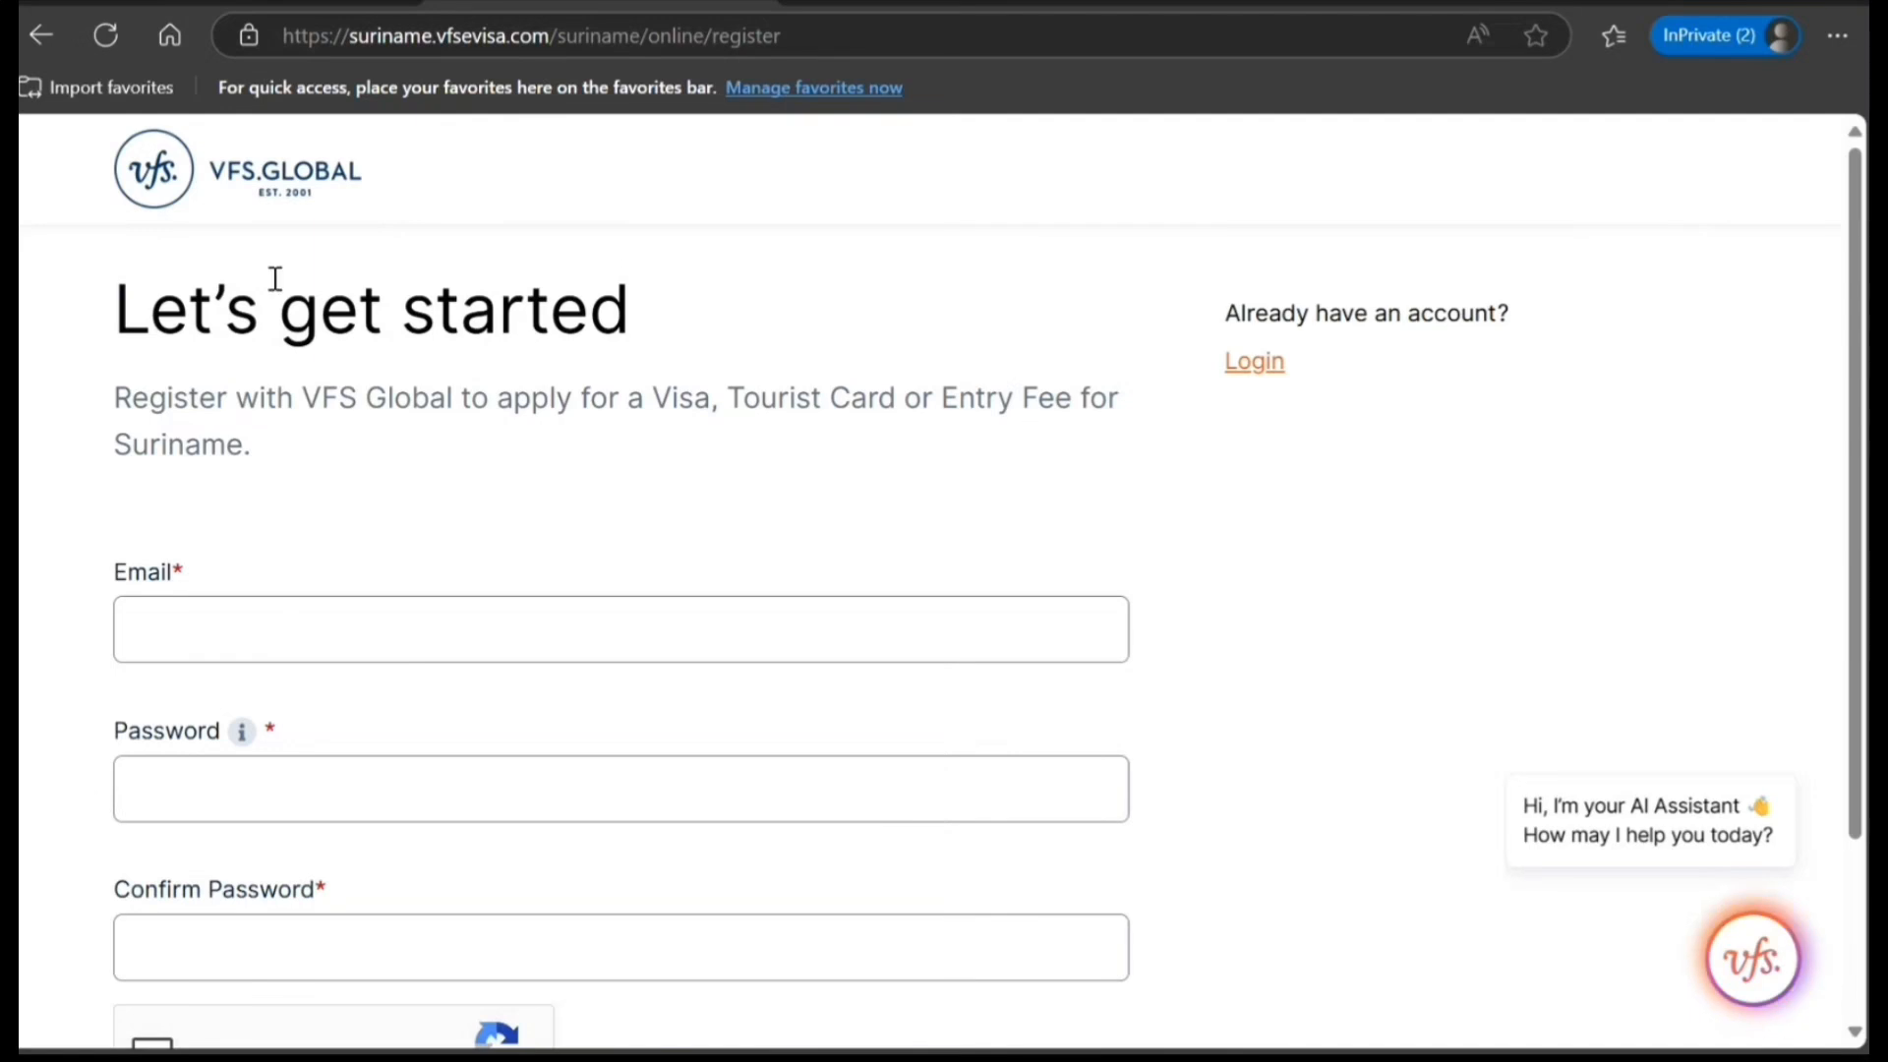
pyautogui.click(32, 47)
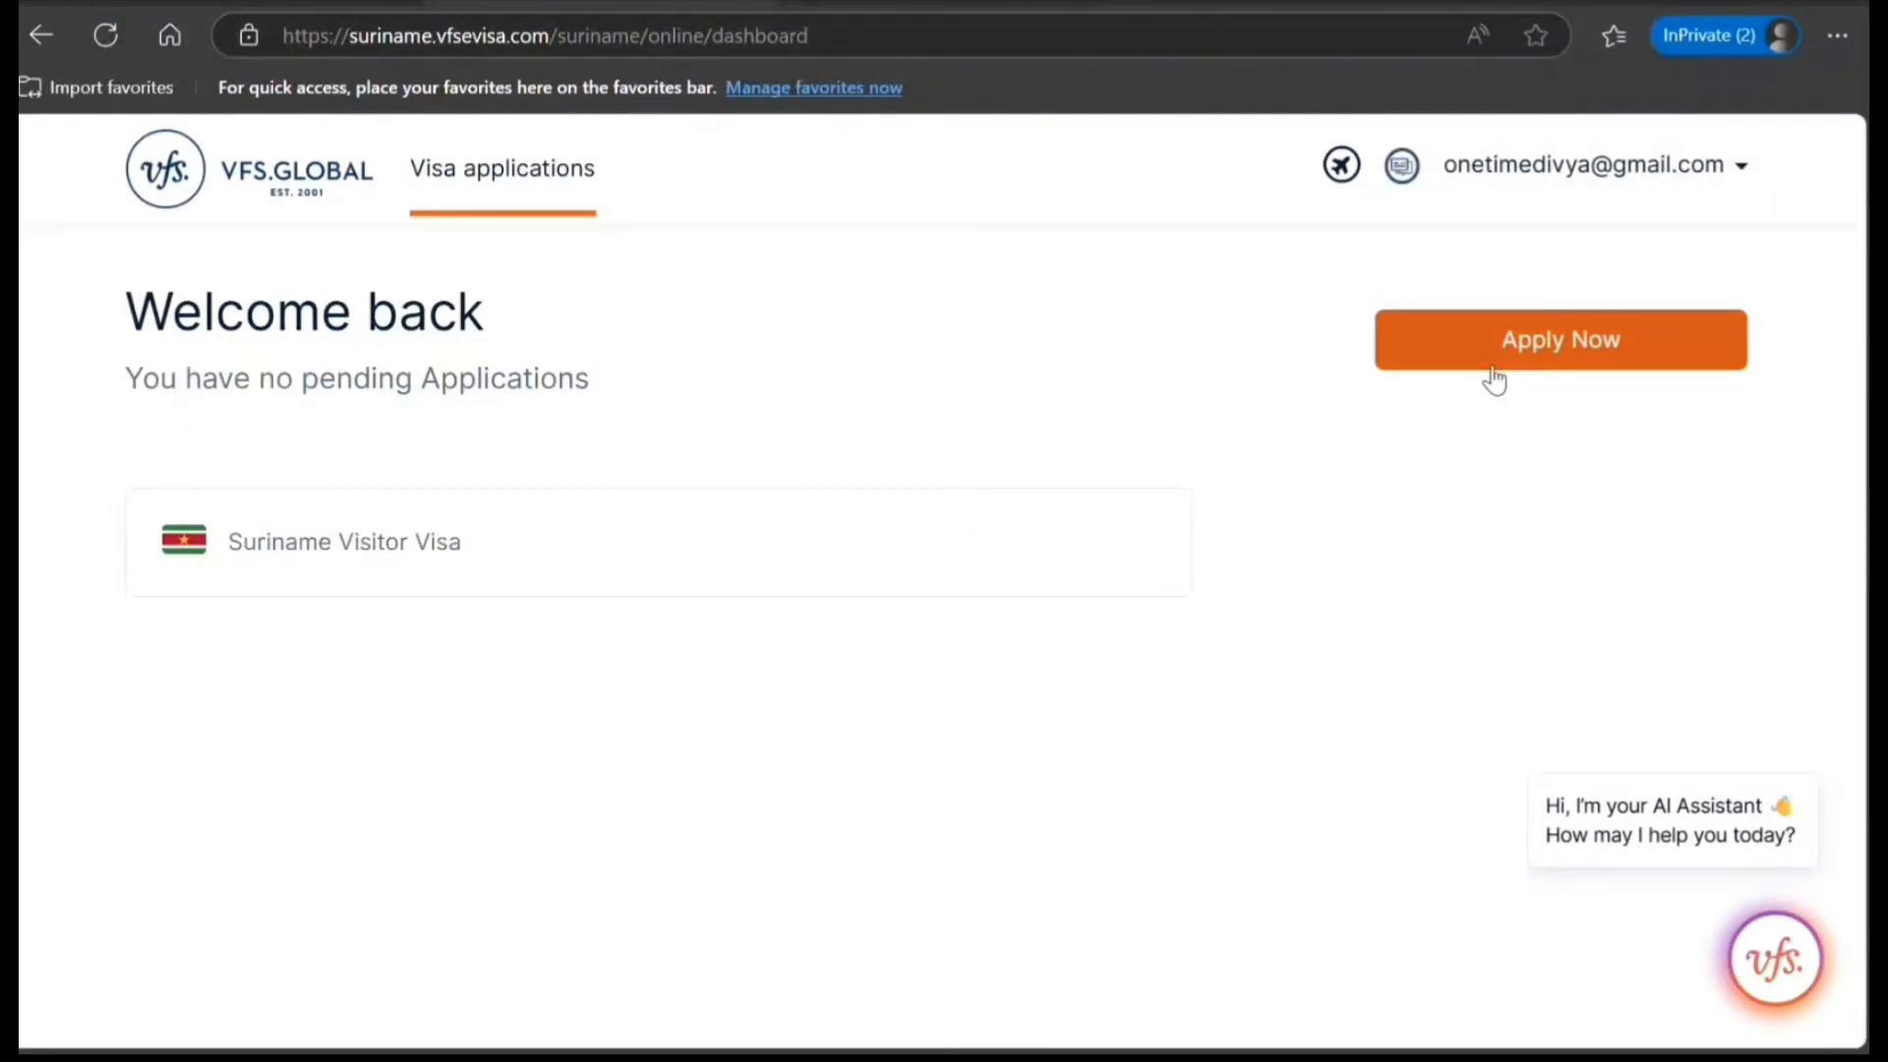
# Start a new visa application, choose applying just for myself, and save and continue.
pyautogui.click(1493, 370)
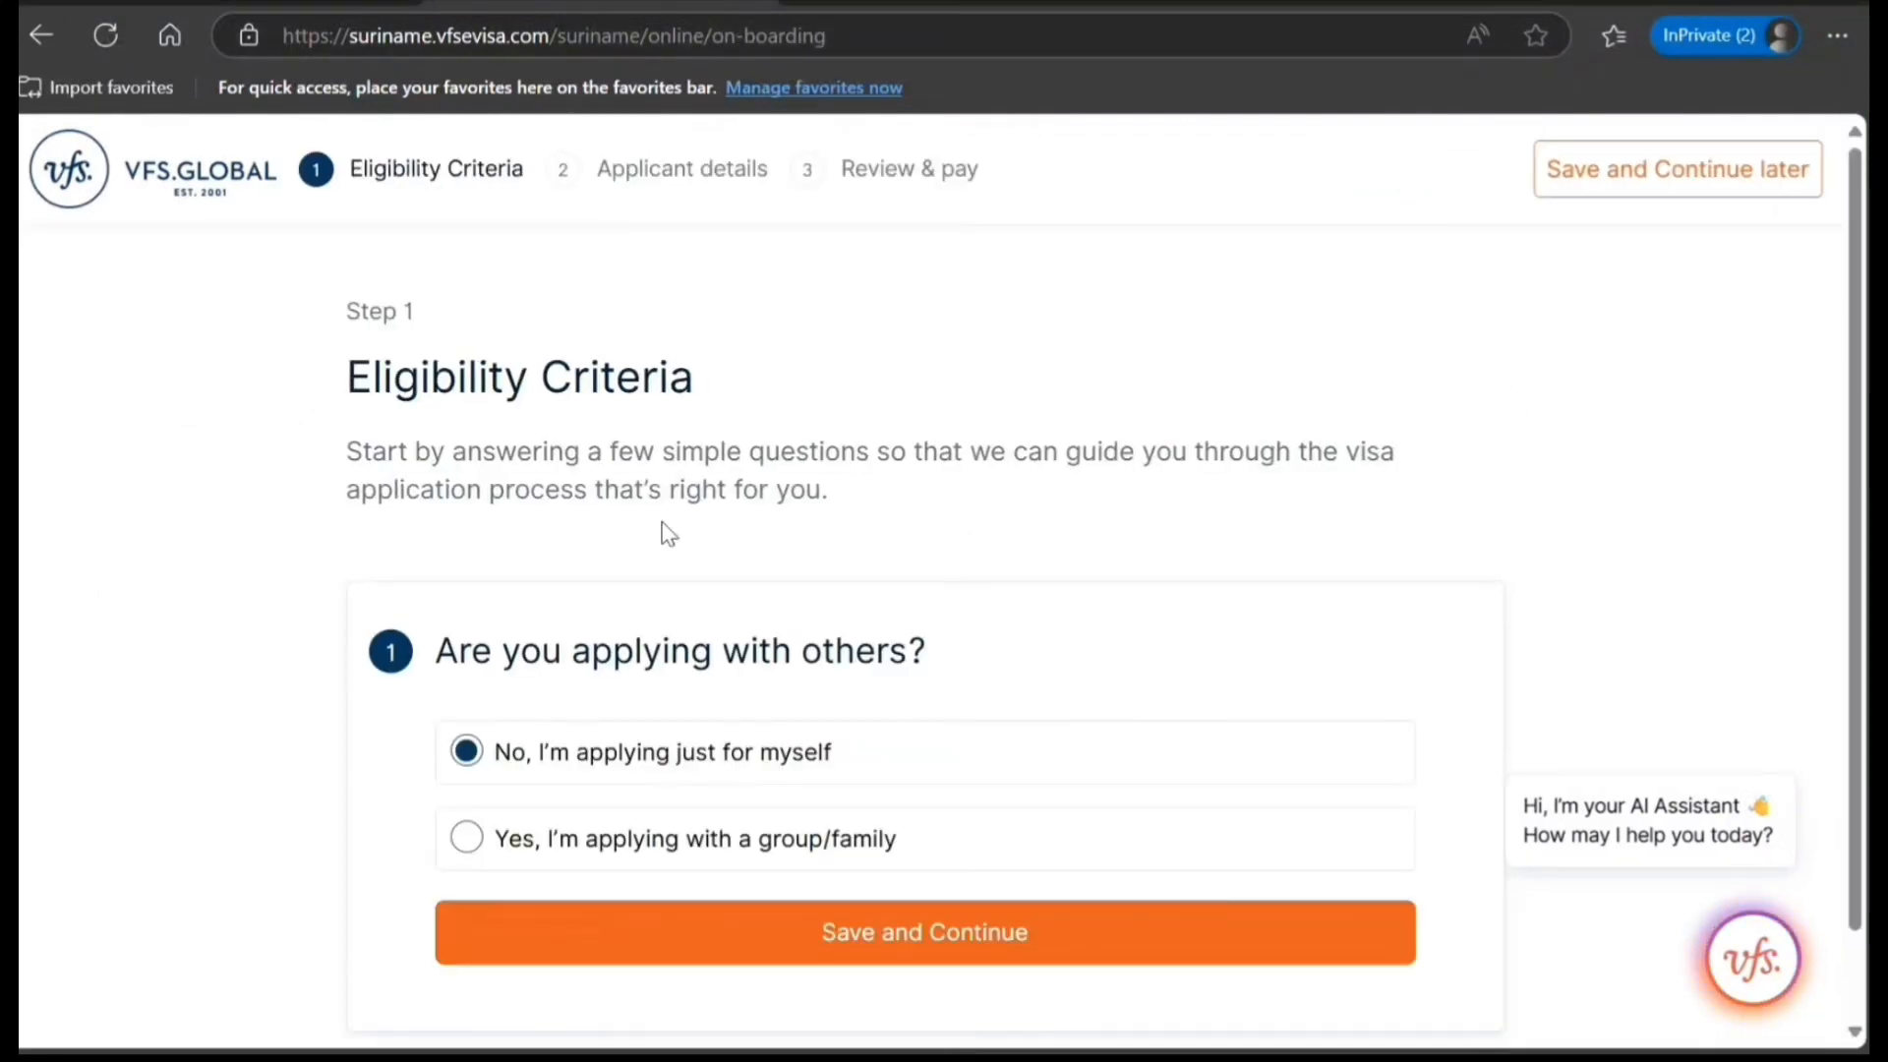
pyautogui.scroll(-1, 518, 561)
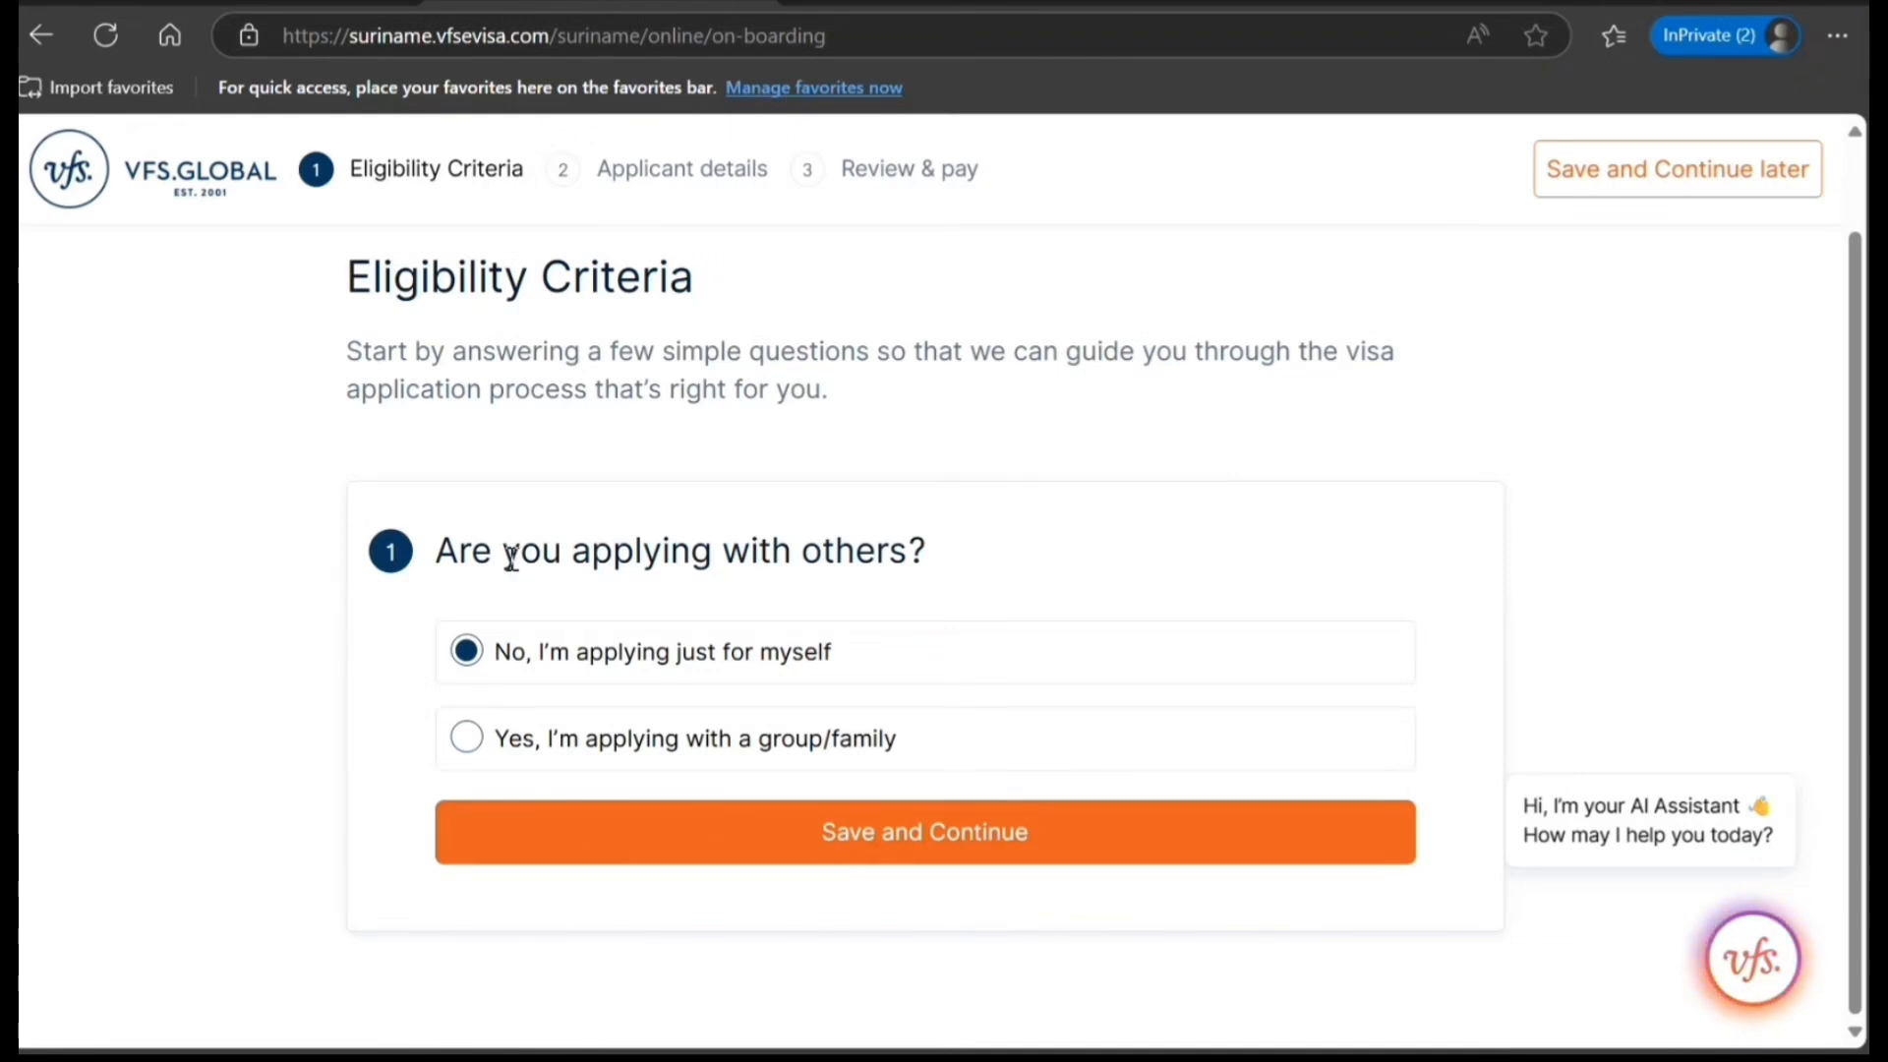
pyautogui.click(467, 745)
pyautogui.click(467, 652)
pyautogui.click(764, 859)
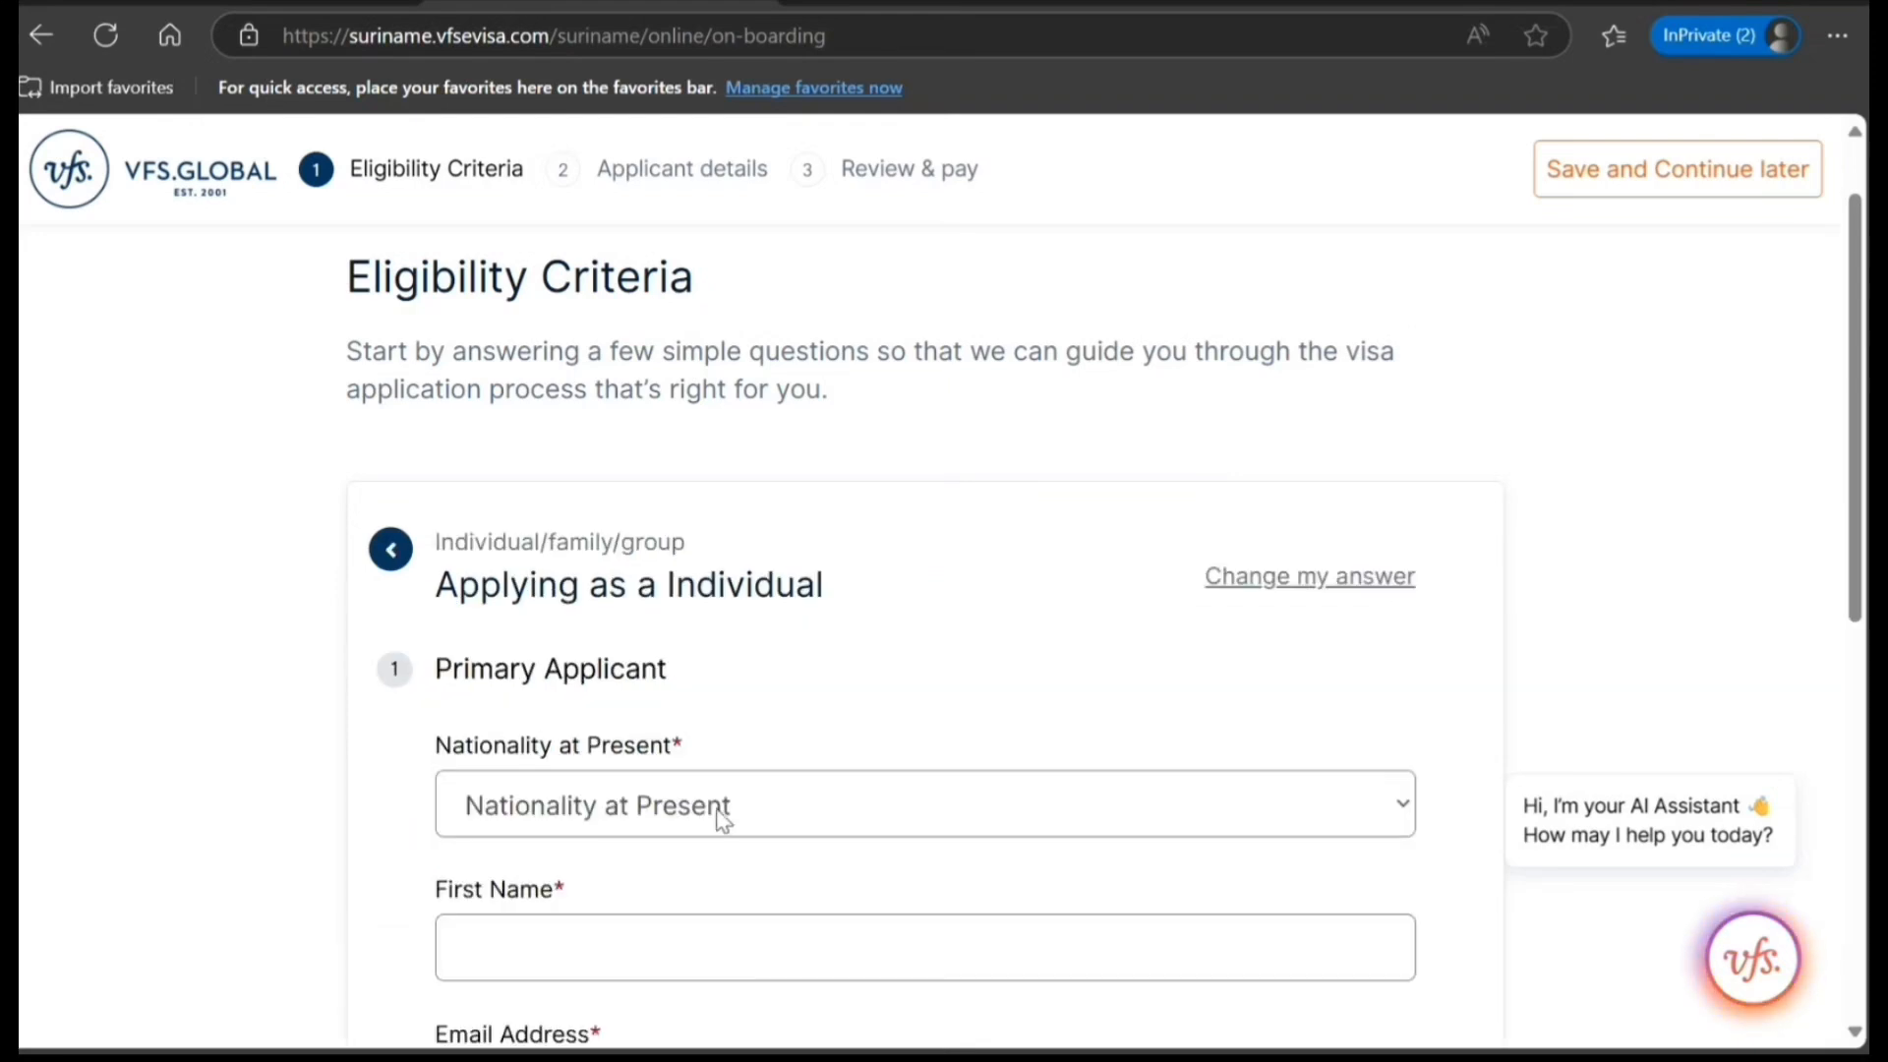
# Set the primary applicant's present nationality to INDIA and enter the applicant's first name.
pyautogui.scroll(-4, 718, 812)
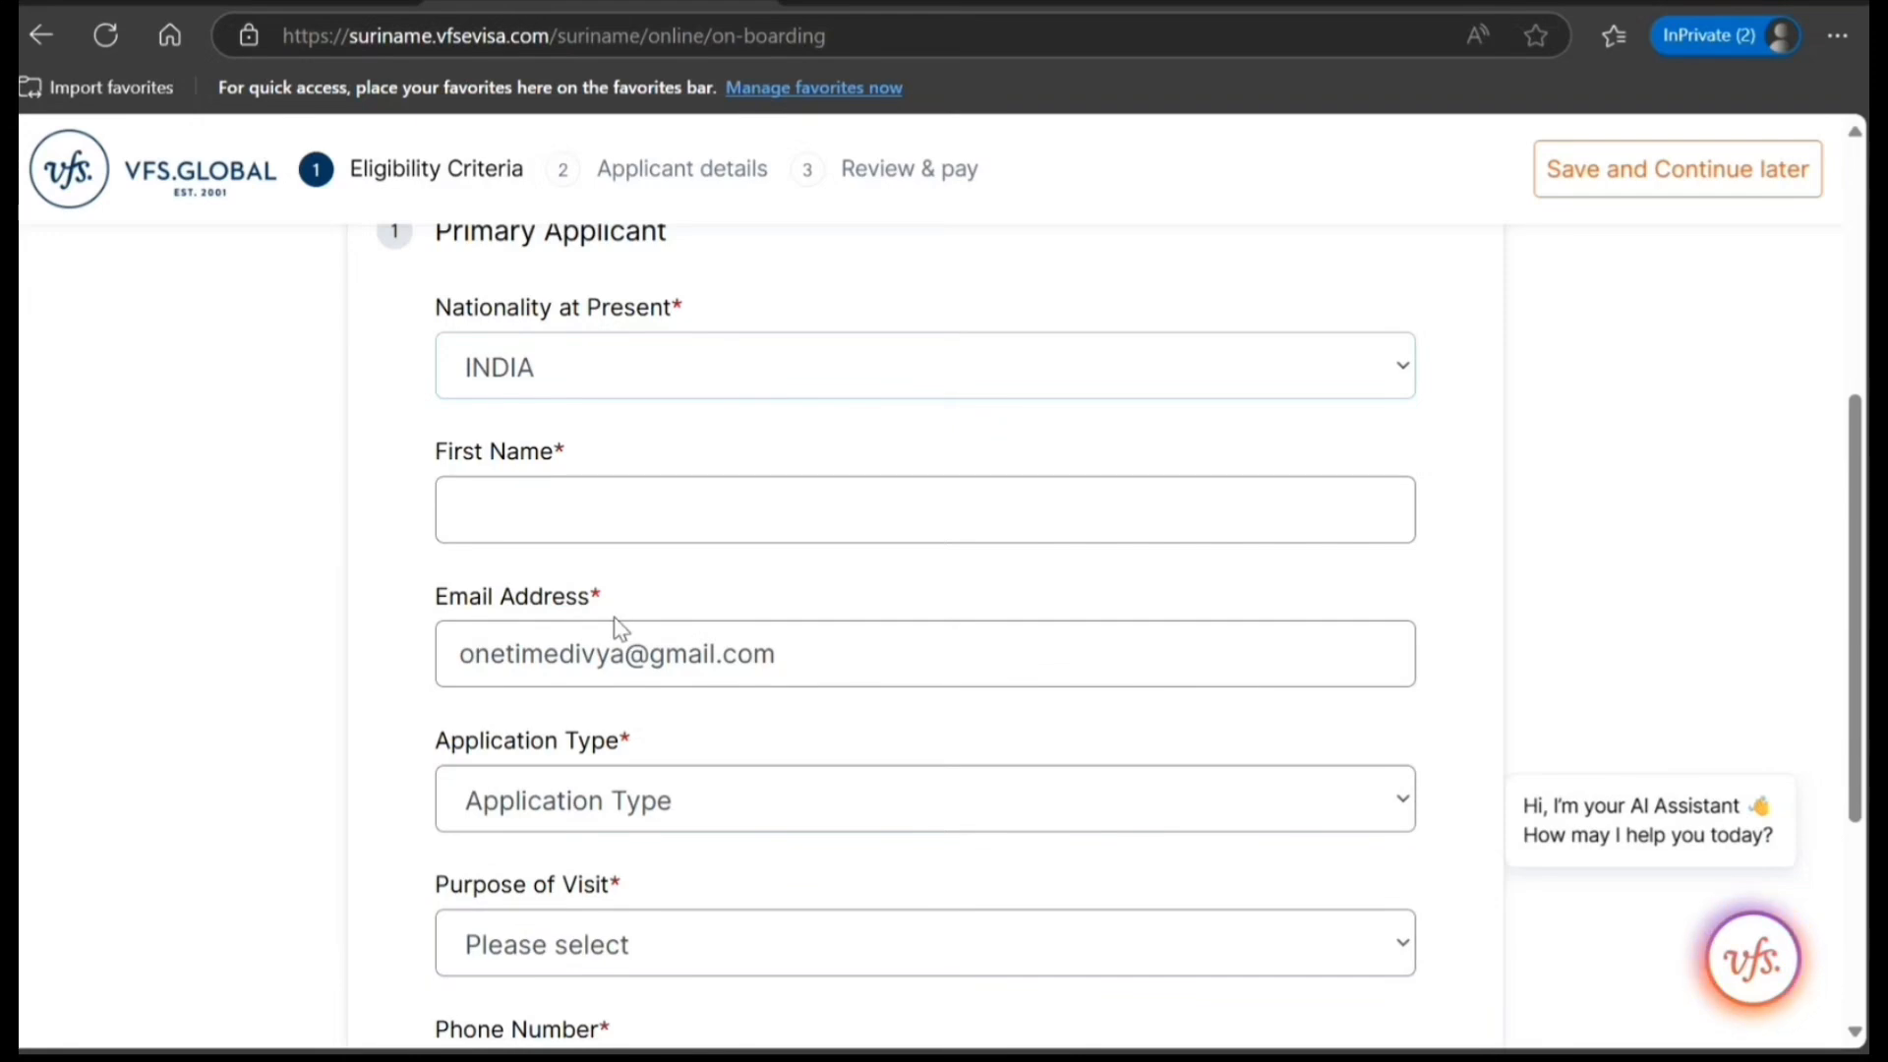
pyautogui.click(531, 493)
pyautogui.write('JIHN')
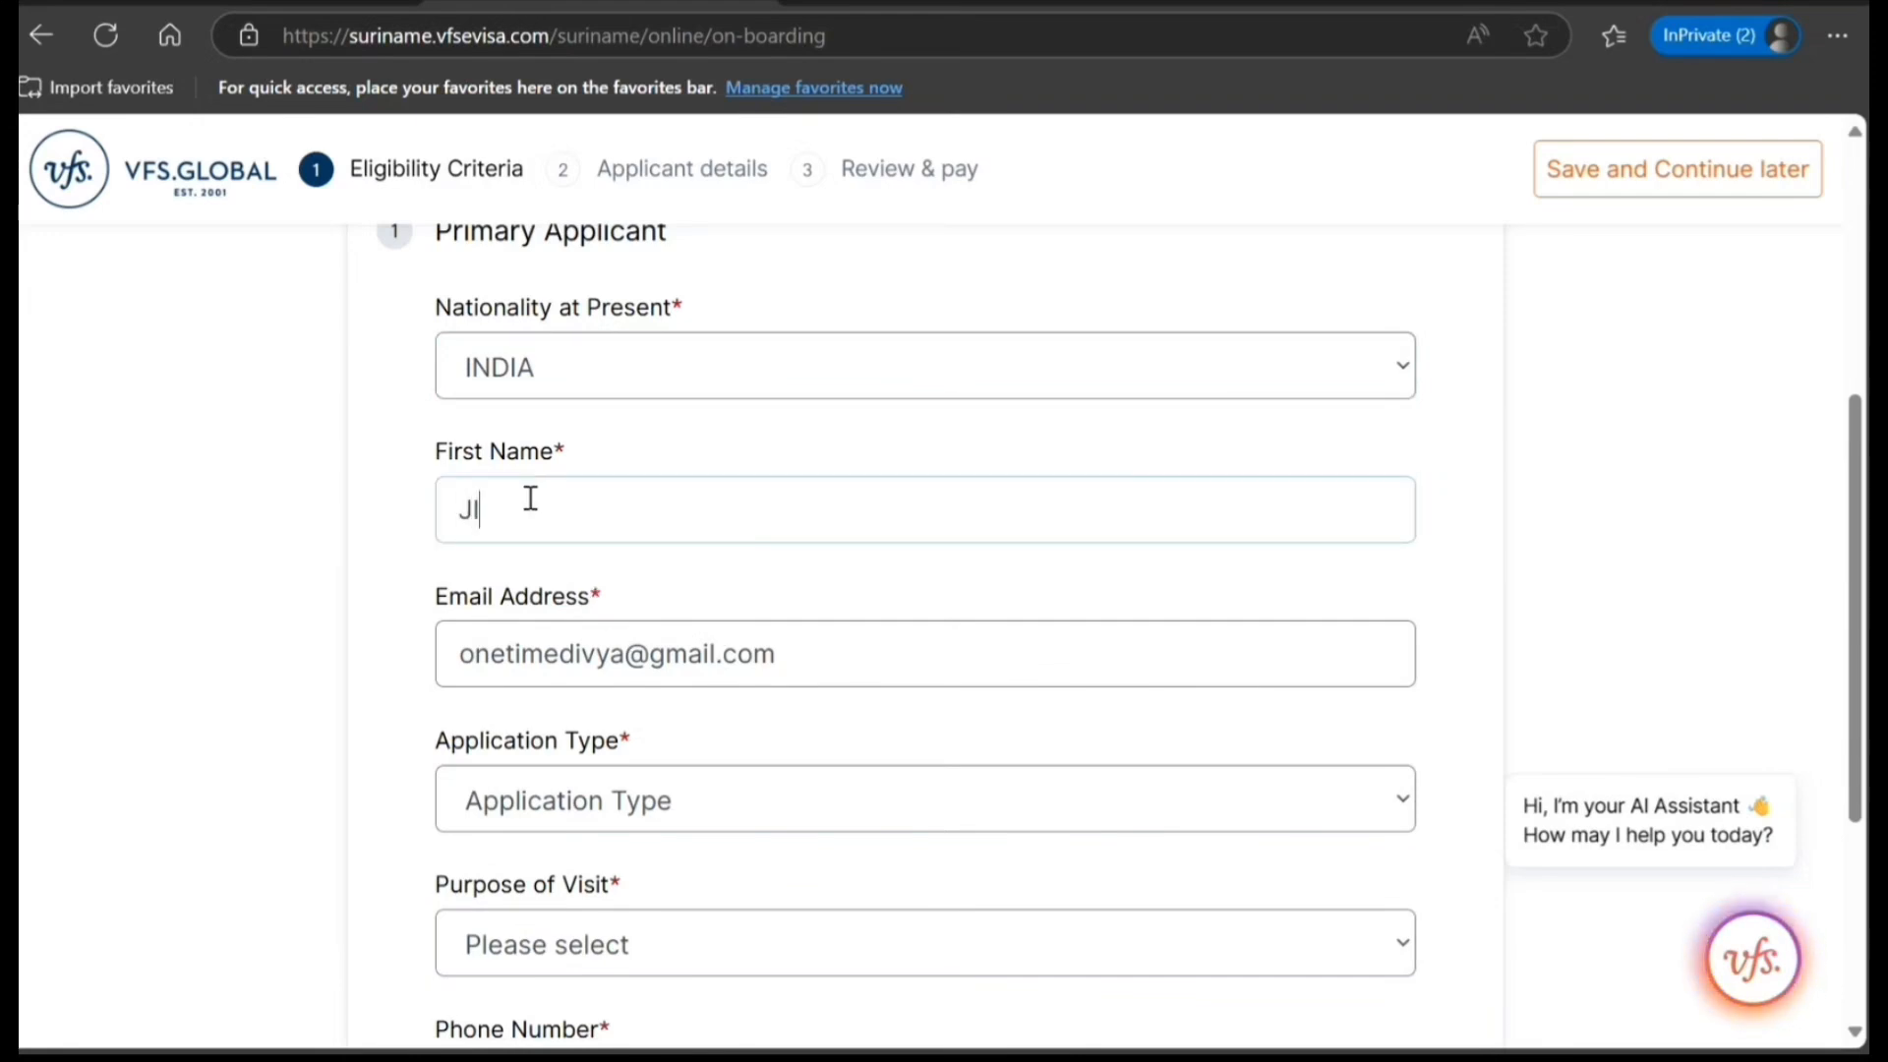
pyautogui.write('===')
pyautogui.press('BackSpace')
pyautogui.press('BackSpace')
pyautogui.press('BackSpace')
pyautogui.press('BackSpace')
pyautogui.press('BackSpace')
pyautogui.press('BackSpace')
pyautogui.write('OHN')
# Set the application type to Tourist Visa – 3 Months and the purpose of visit to Tourism.
pyautogui.scroll(-2, 528, 541)
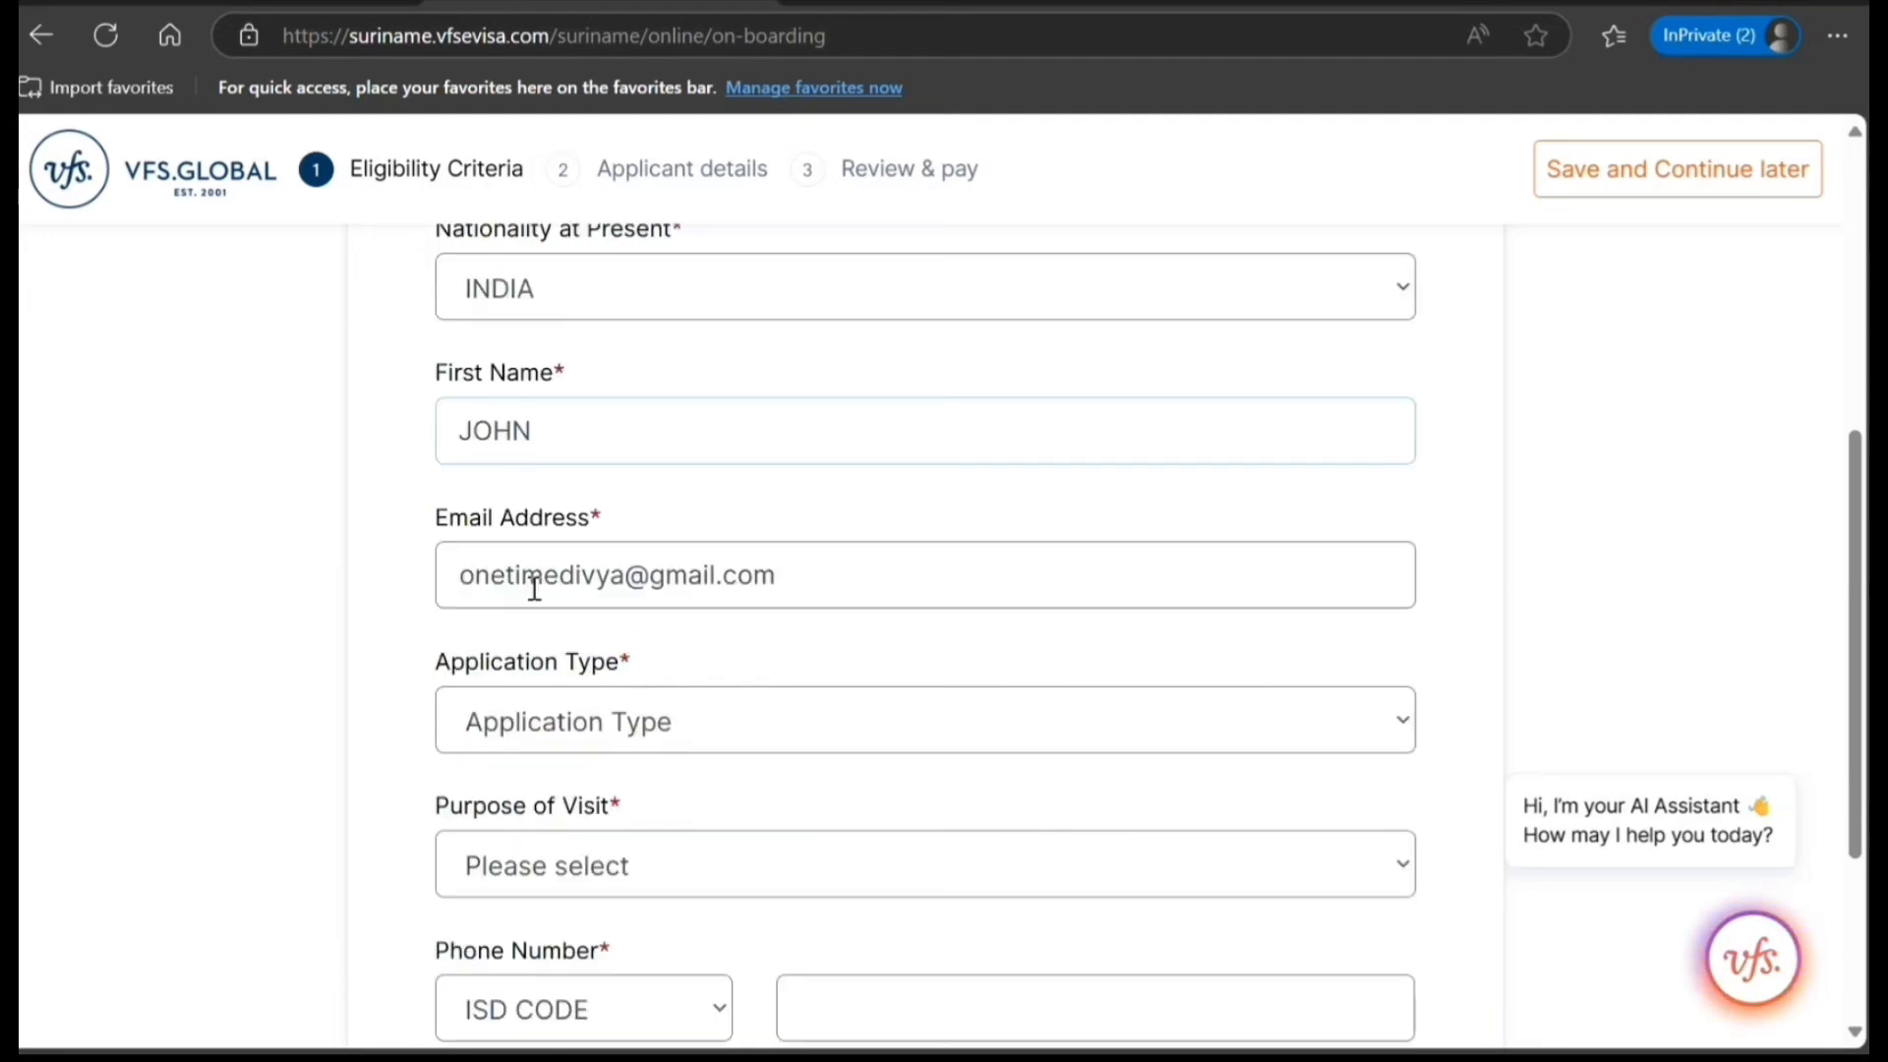
pyautogui.click(601, 667)
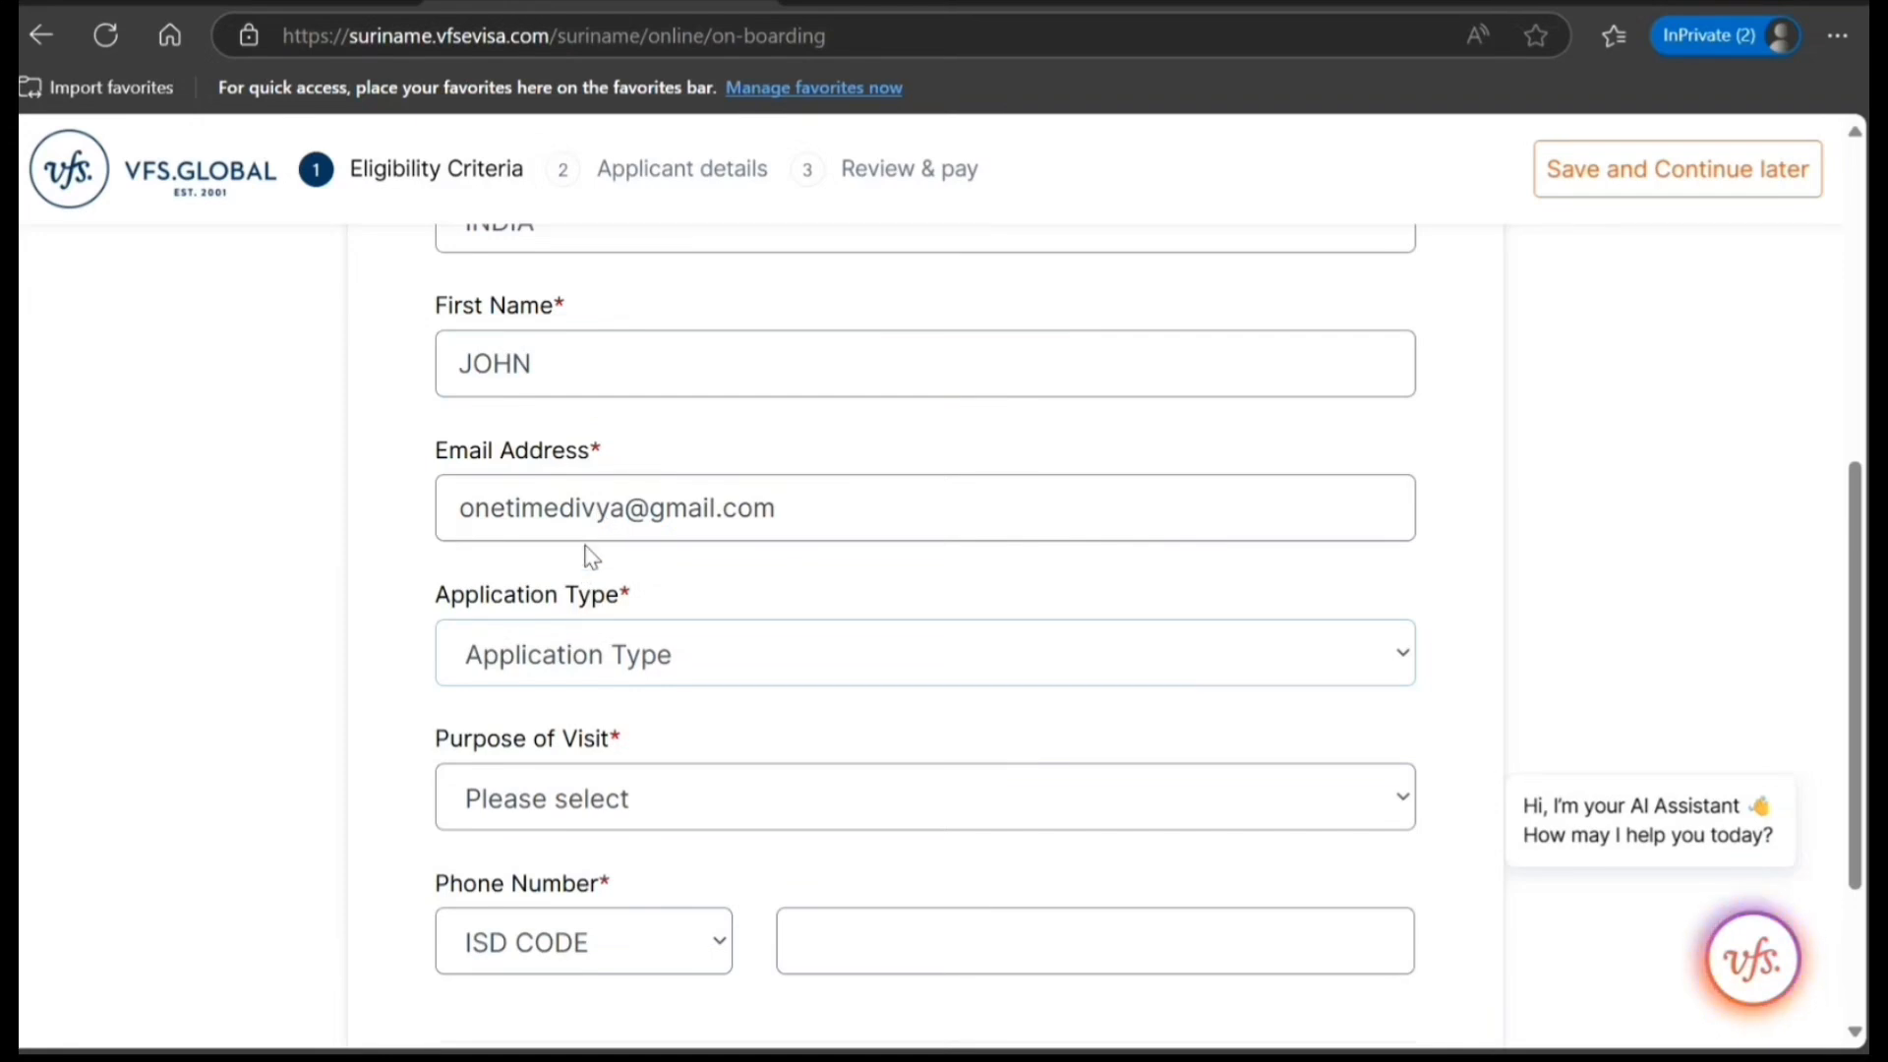
pyautogui.press('Down')
pyautogui.scroll(-3, 417, 739)
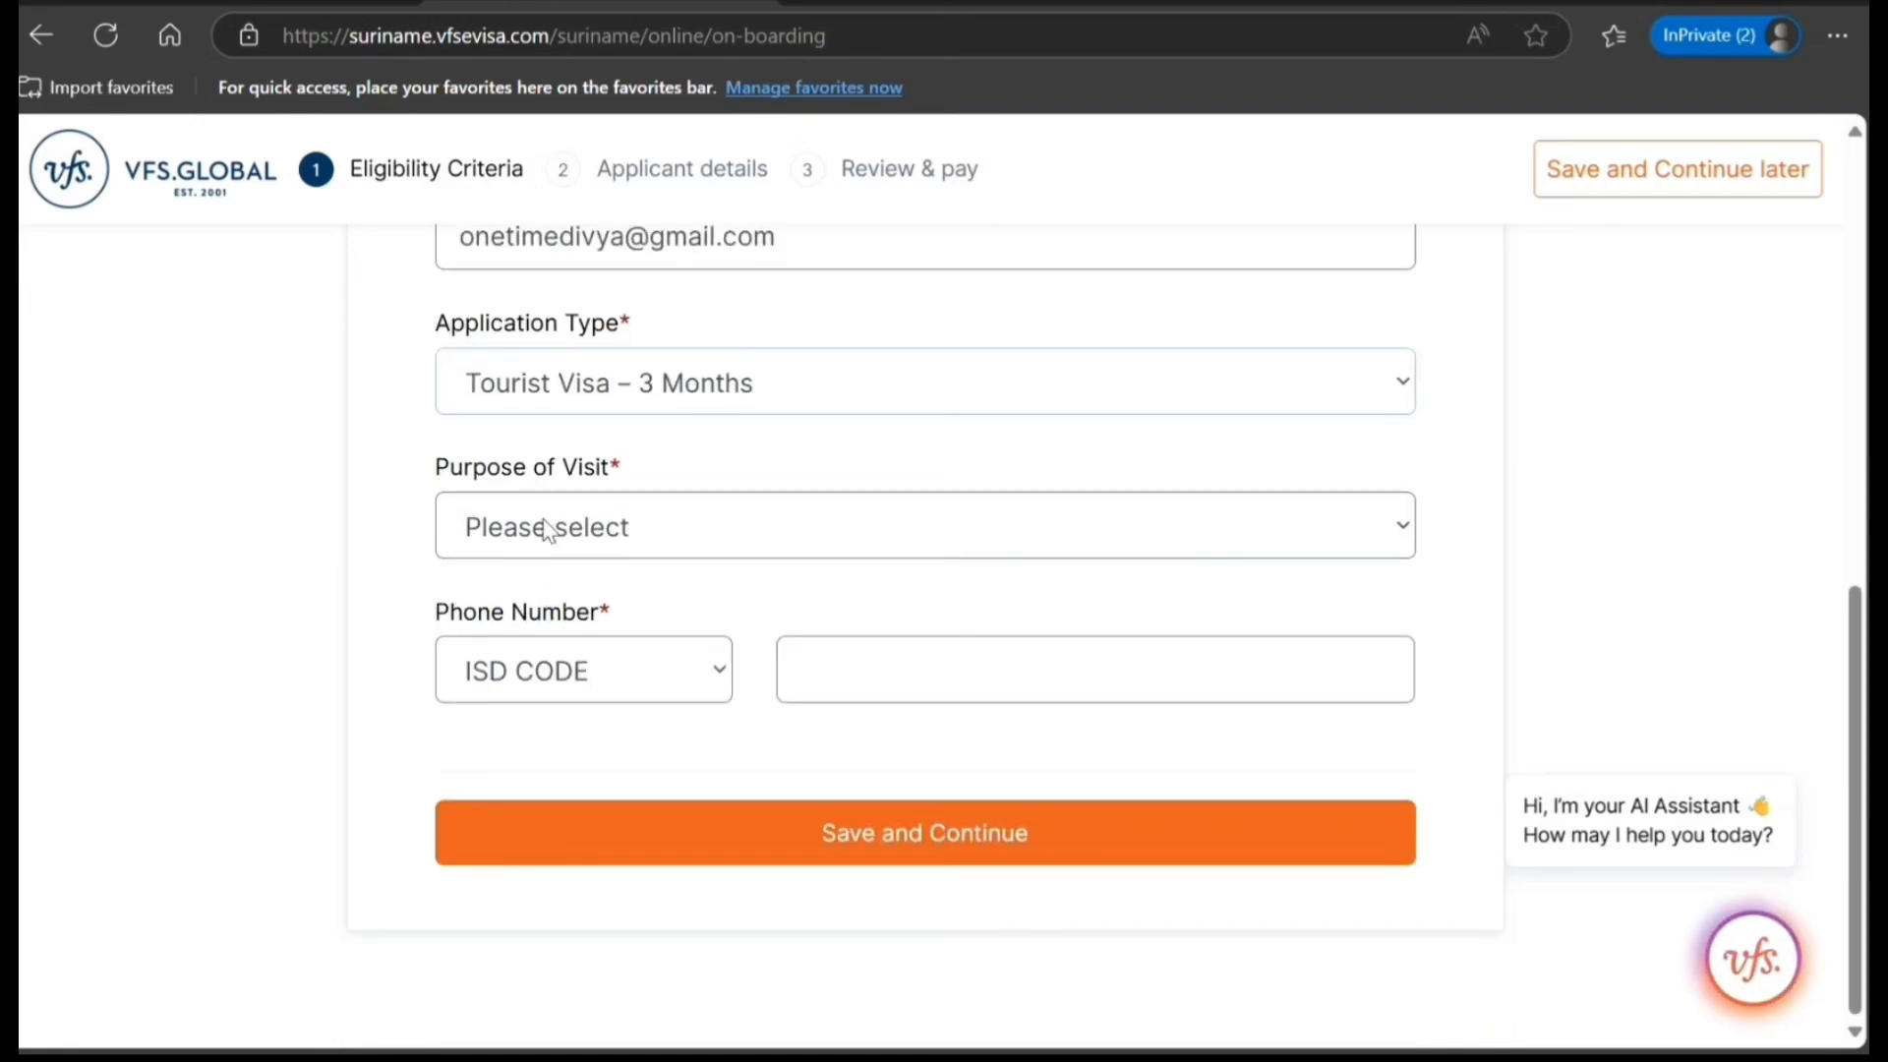
pyautogui.click(532, 653)
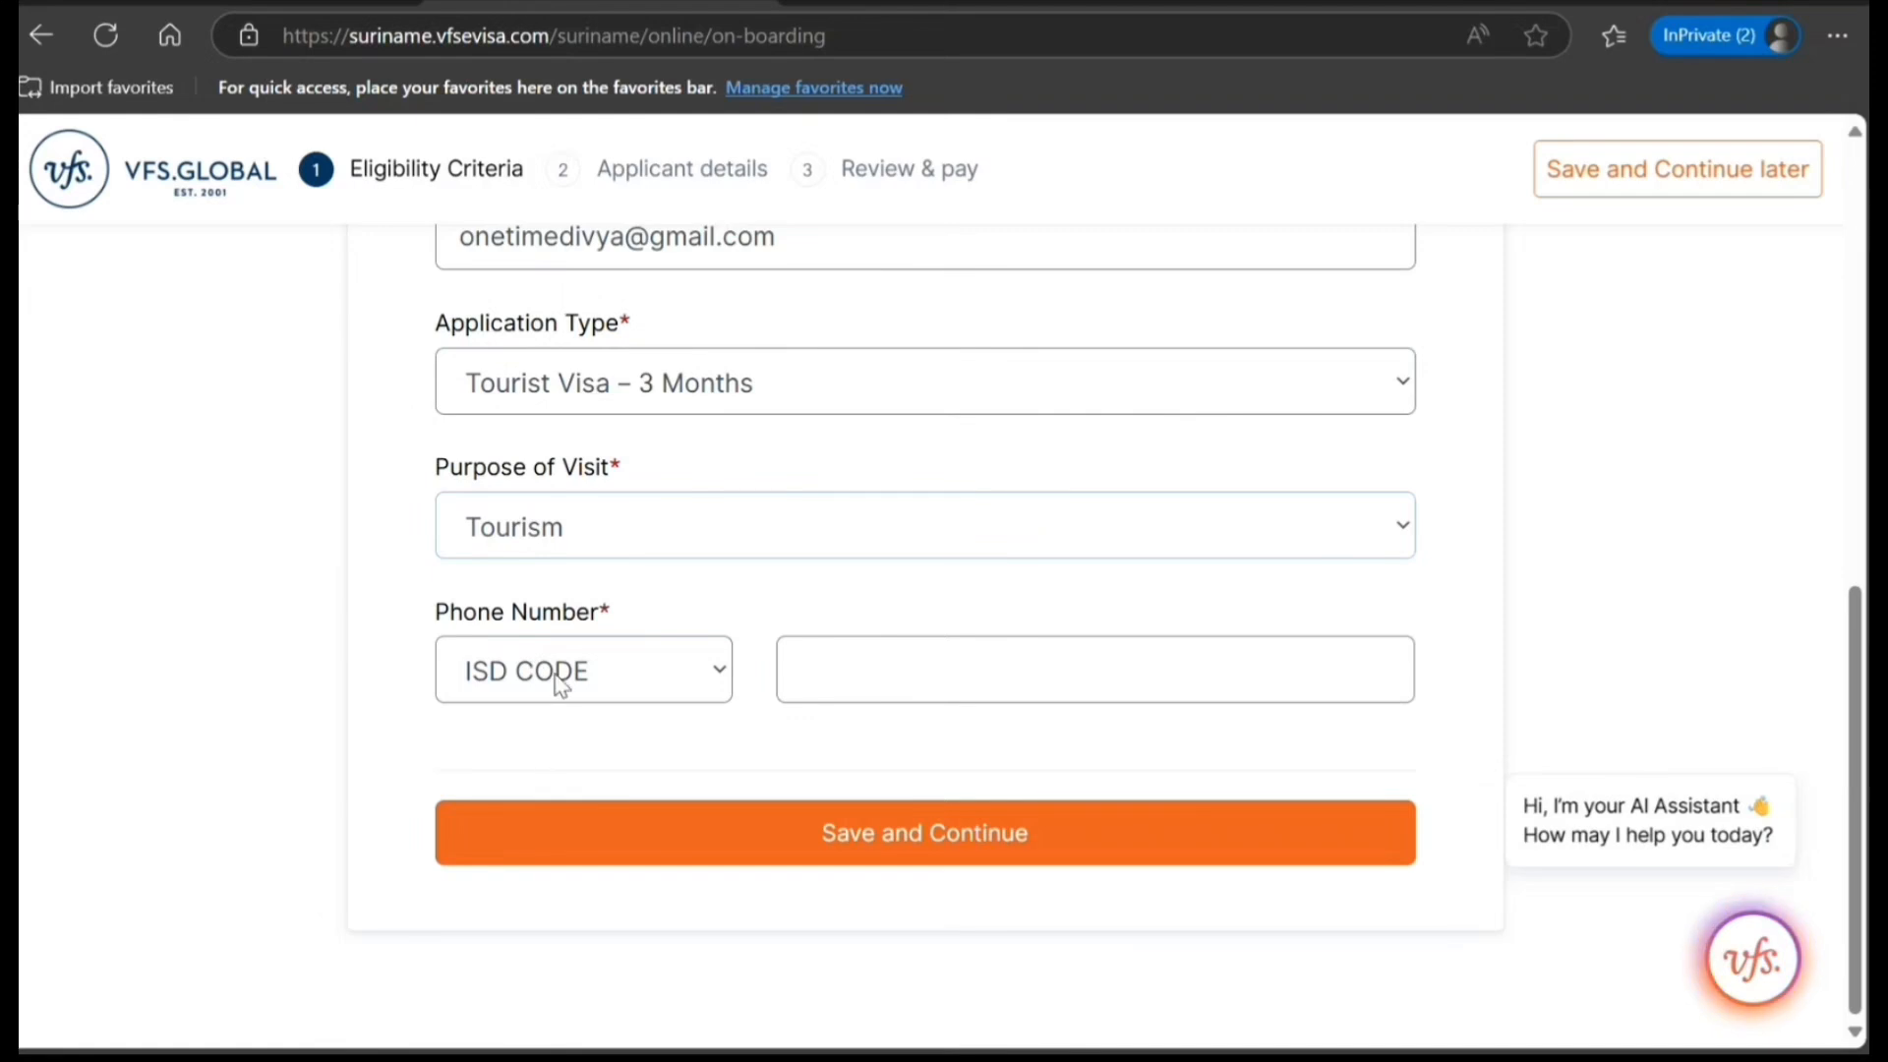
# Set the phone country code to INDIA (+91), enter the applicant's phone number, and save and continue to the applicant details.
pyautogui.click(555, 675)
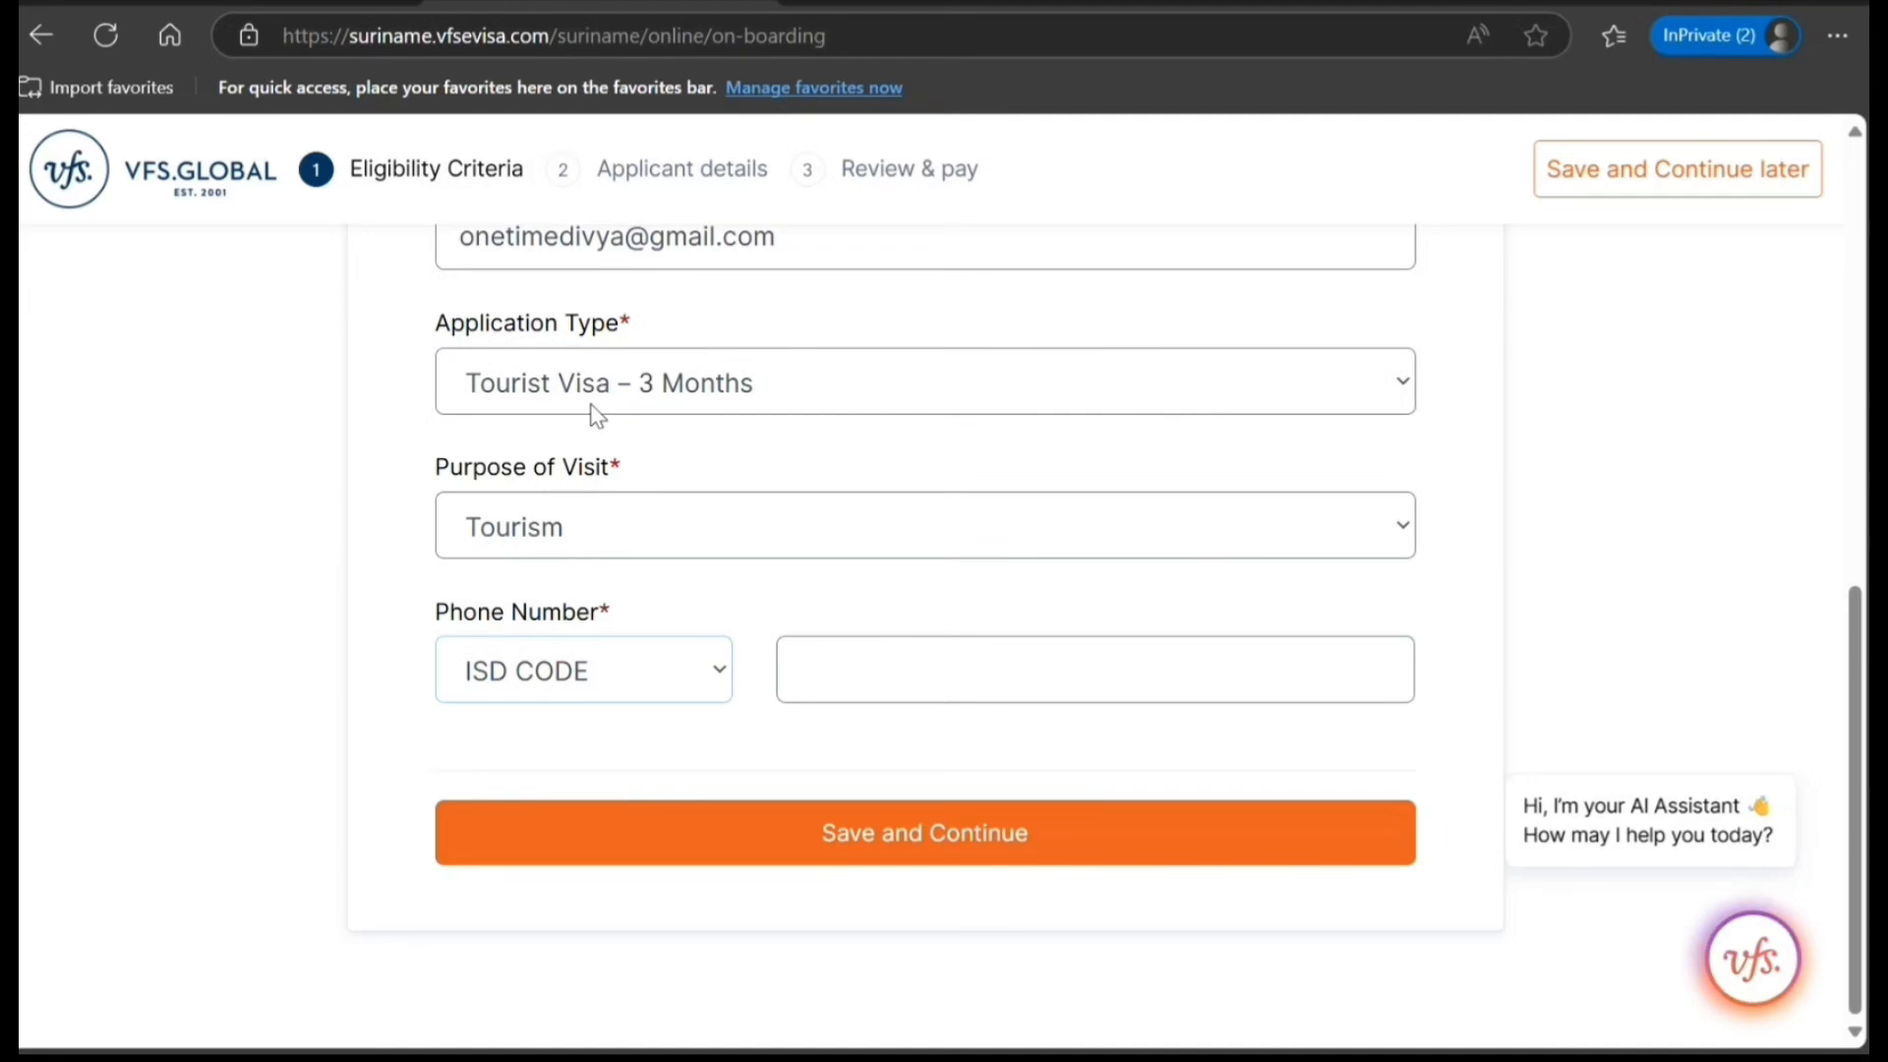
pyautogui.click(477, 307)
pyautogui.click(860, 646)
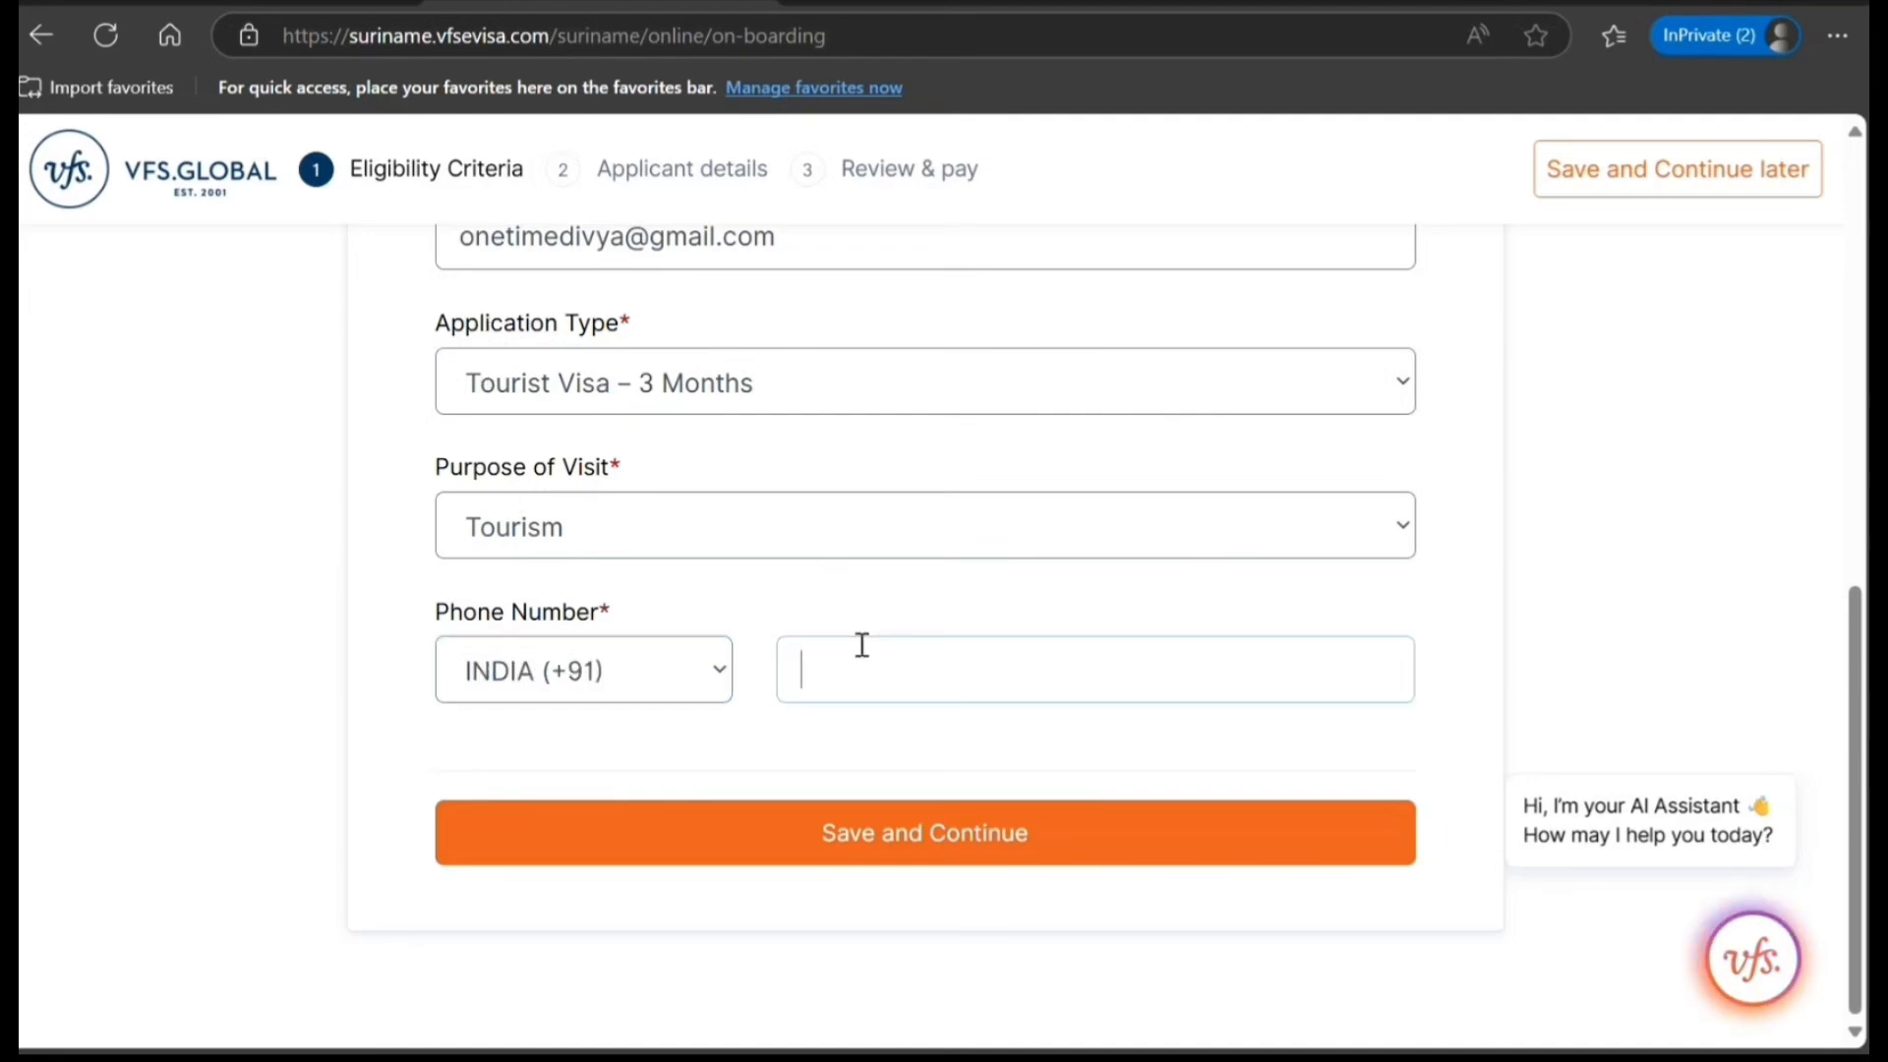
pyautogui.write('78787878887787')
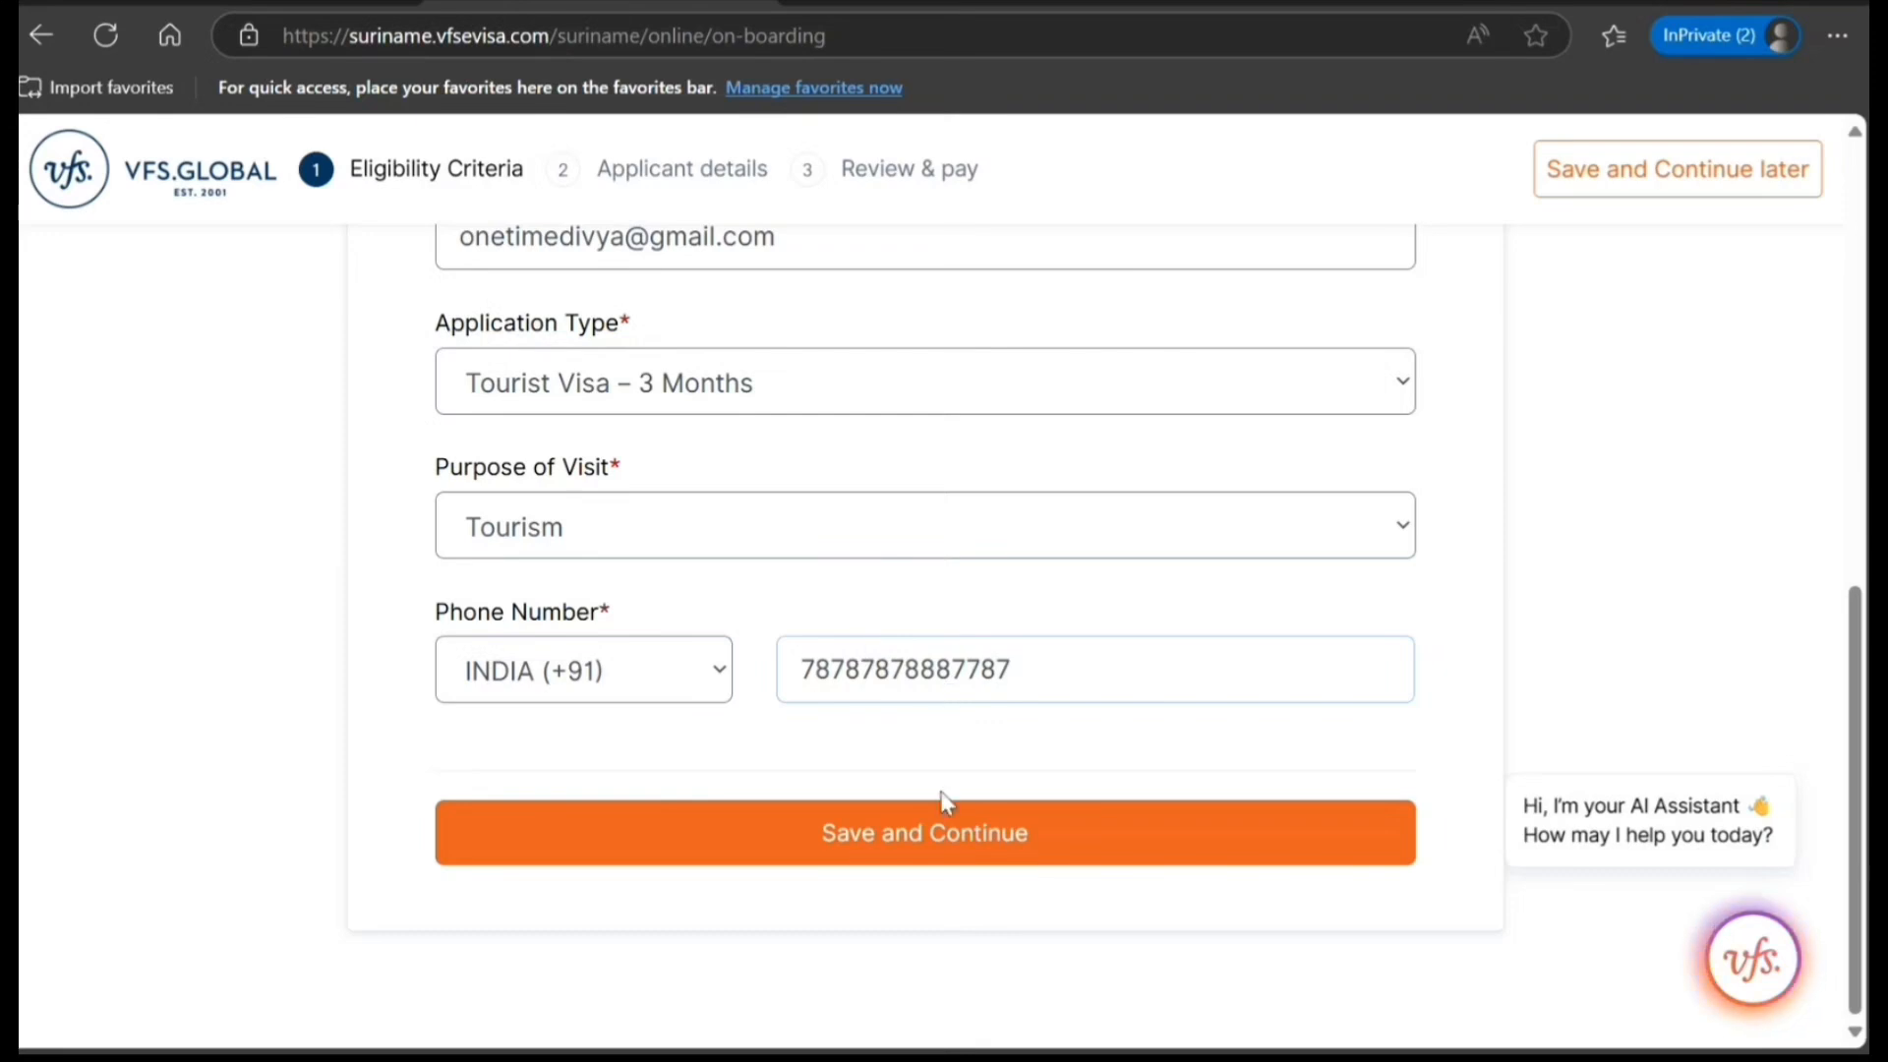
pyautogui.click(926, 834)
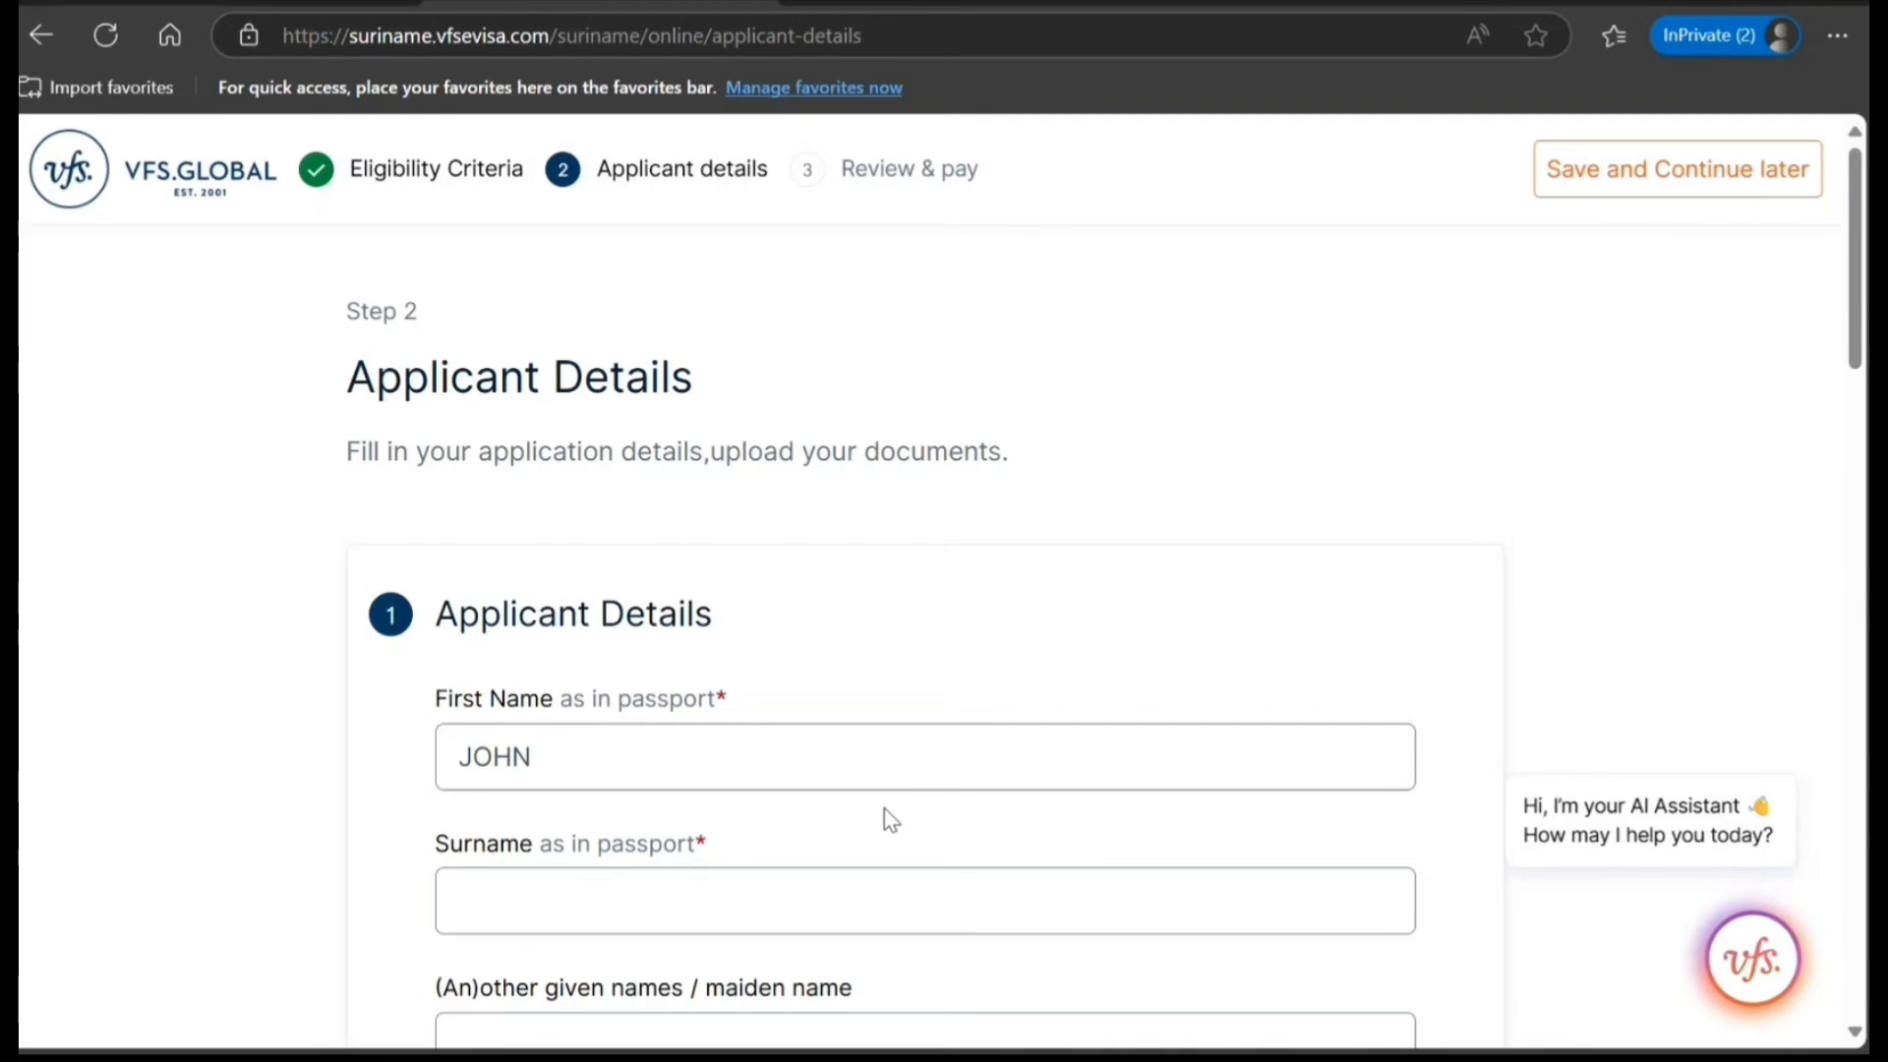
# Enter the applicant's surname as in the passport and the date of birth.
pyautogui.scroll(-2, 780, 687)
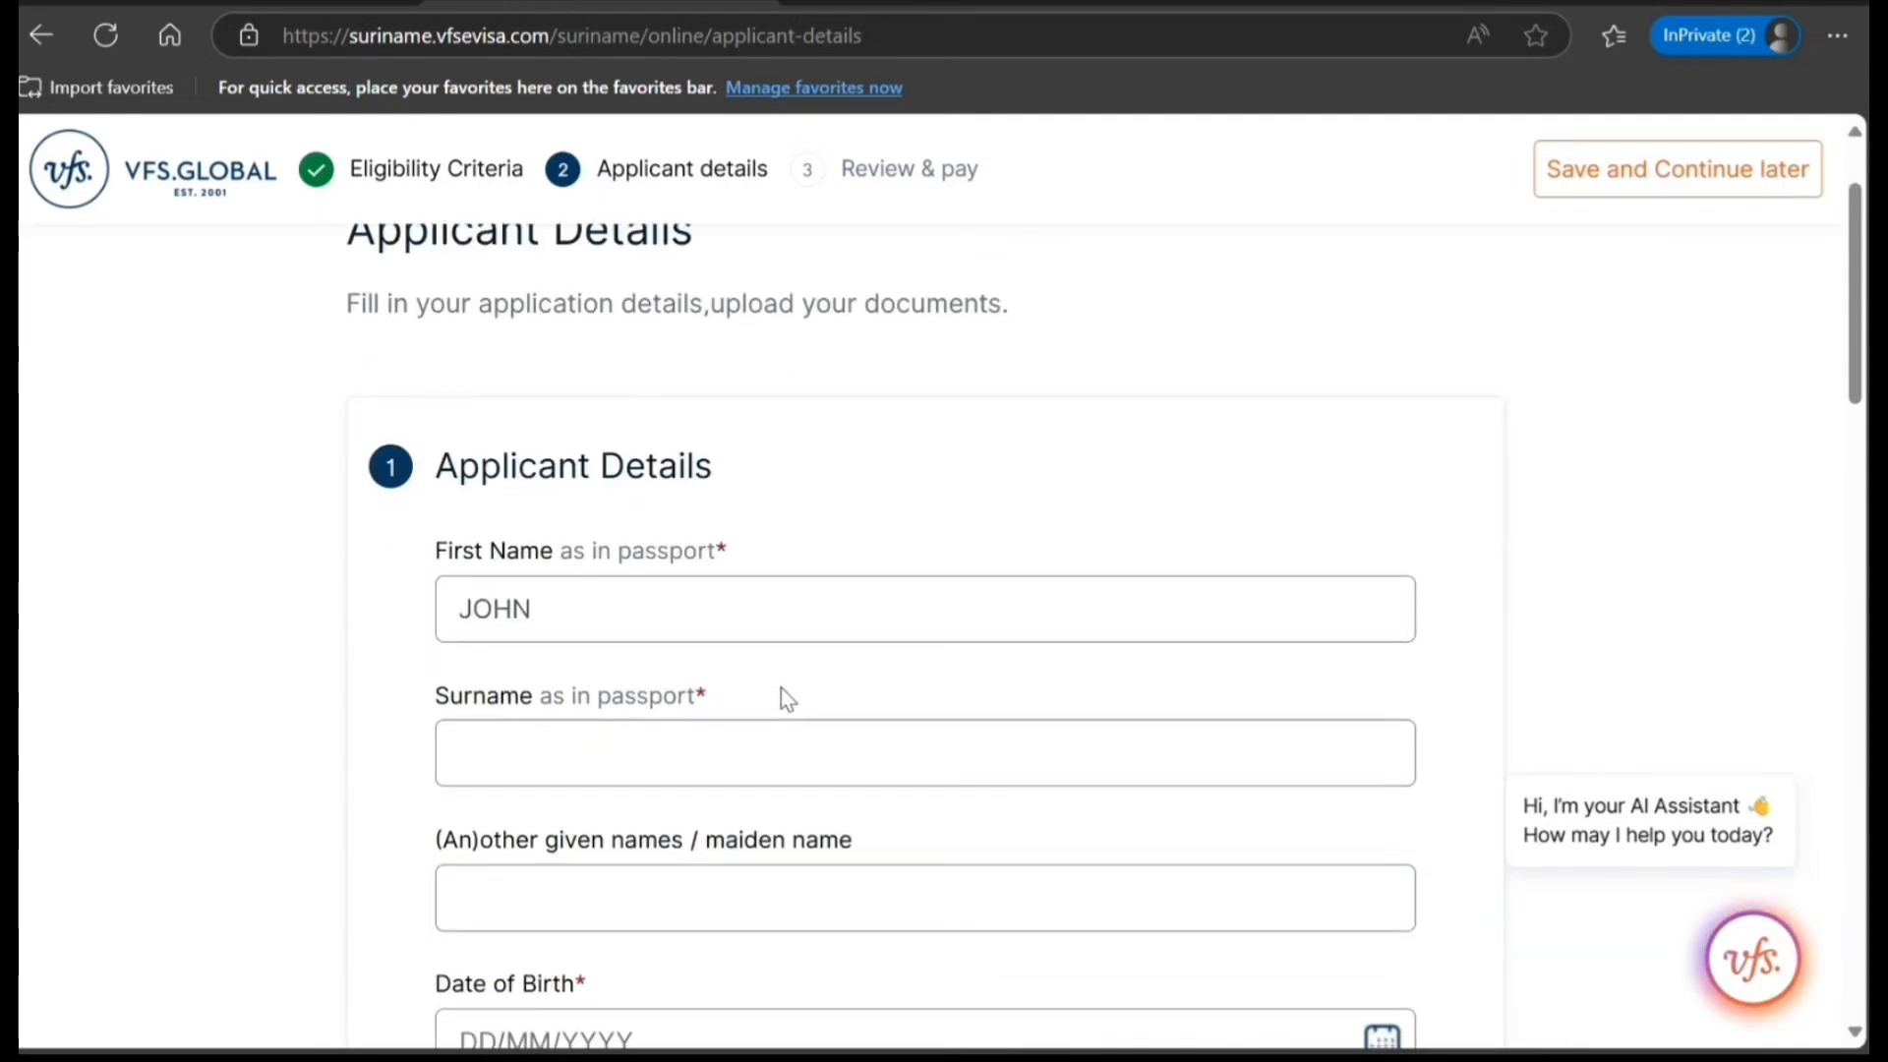
pyautogui.scroll(-2, 781, 688)
pyautogui.click(723, 631)
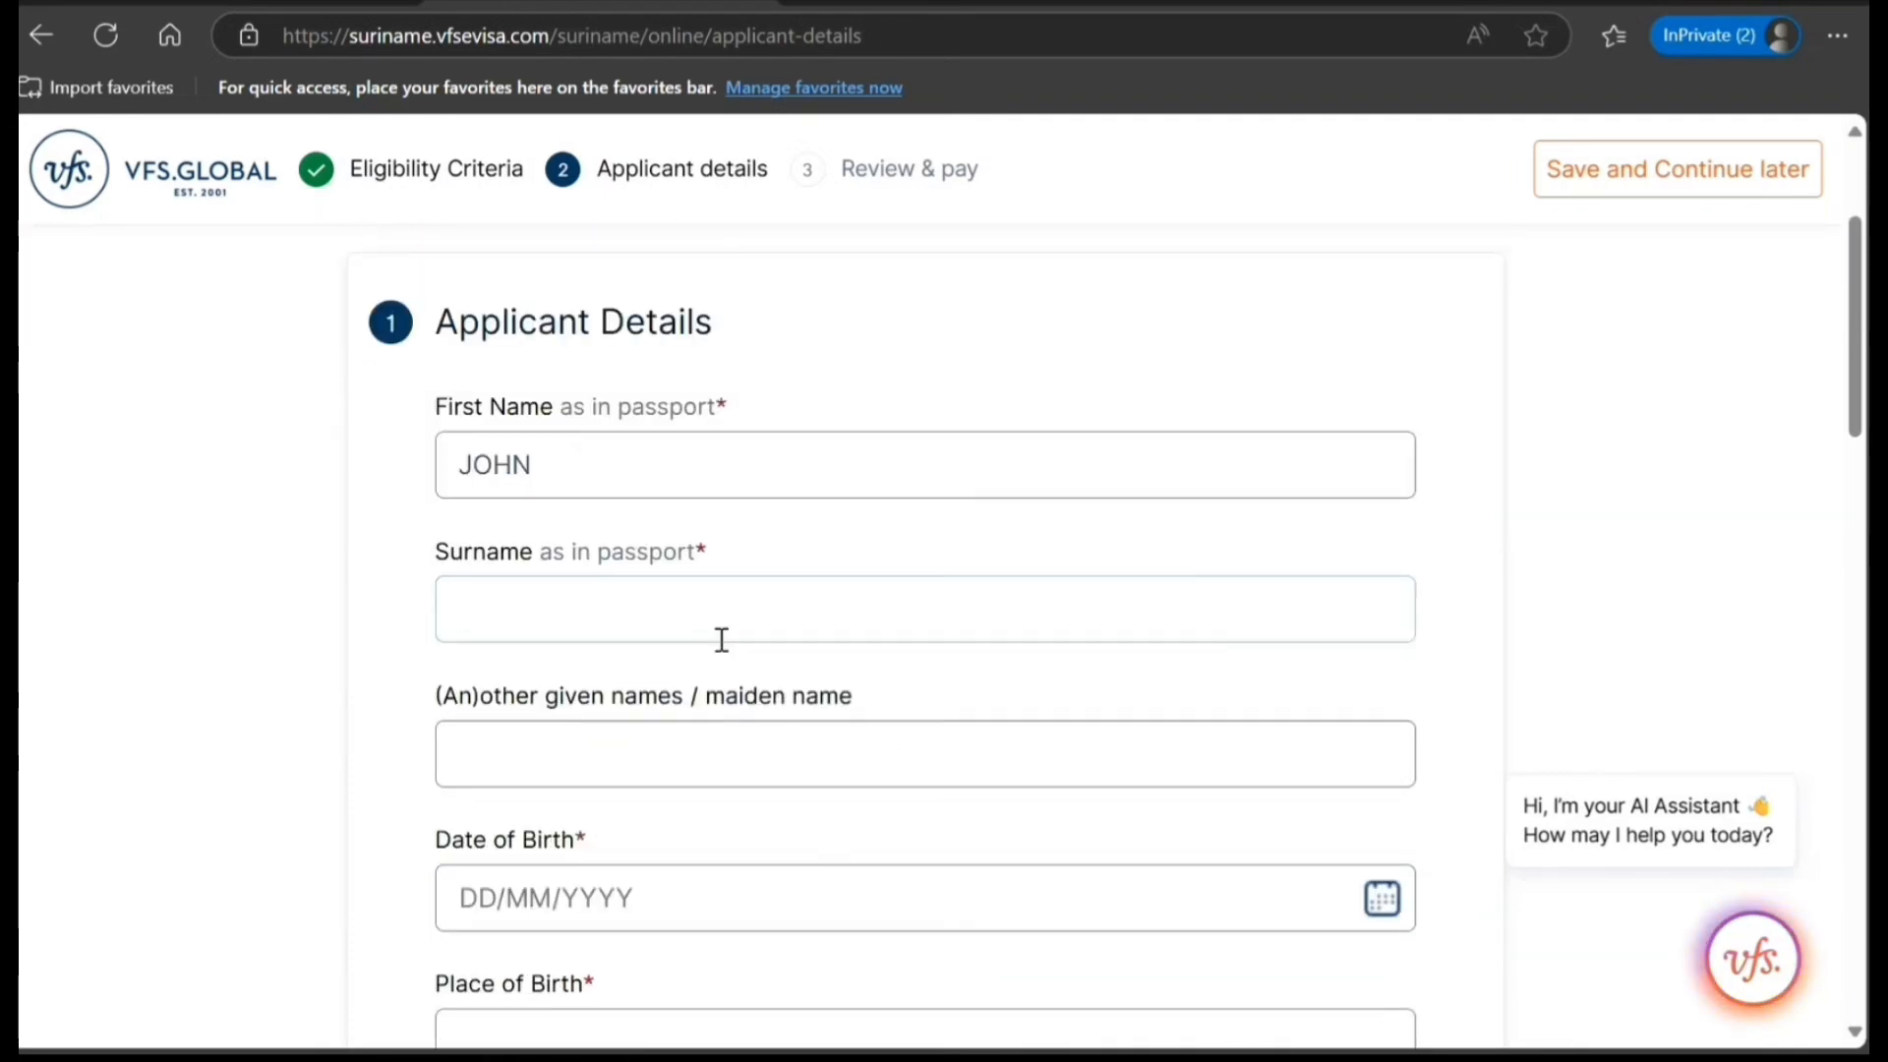
pyautogui.write('SMITH')
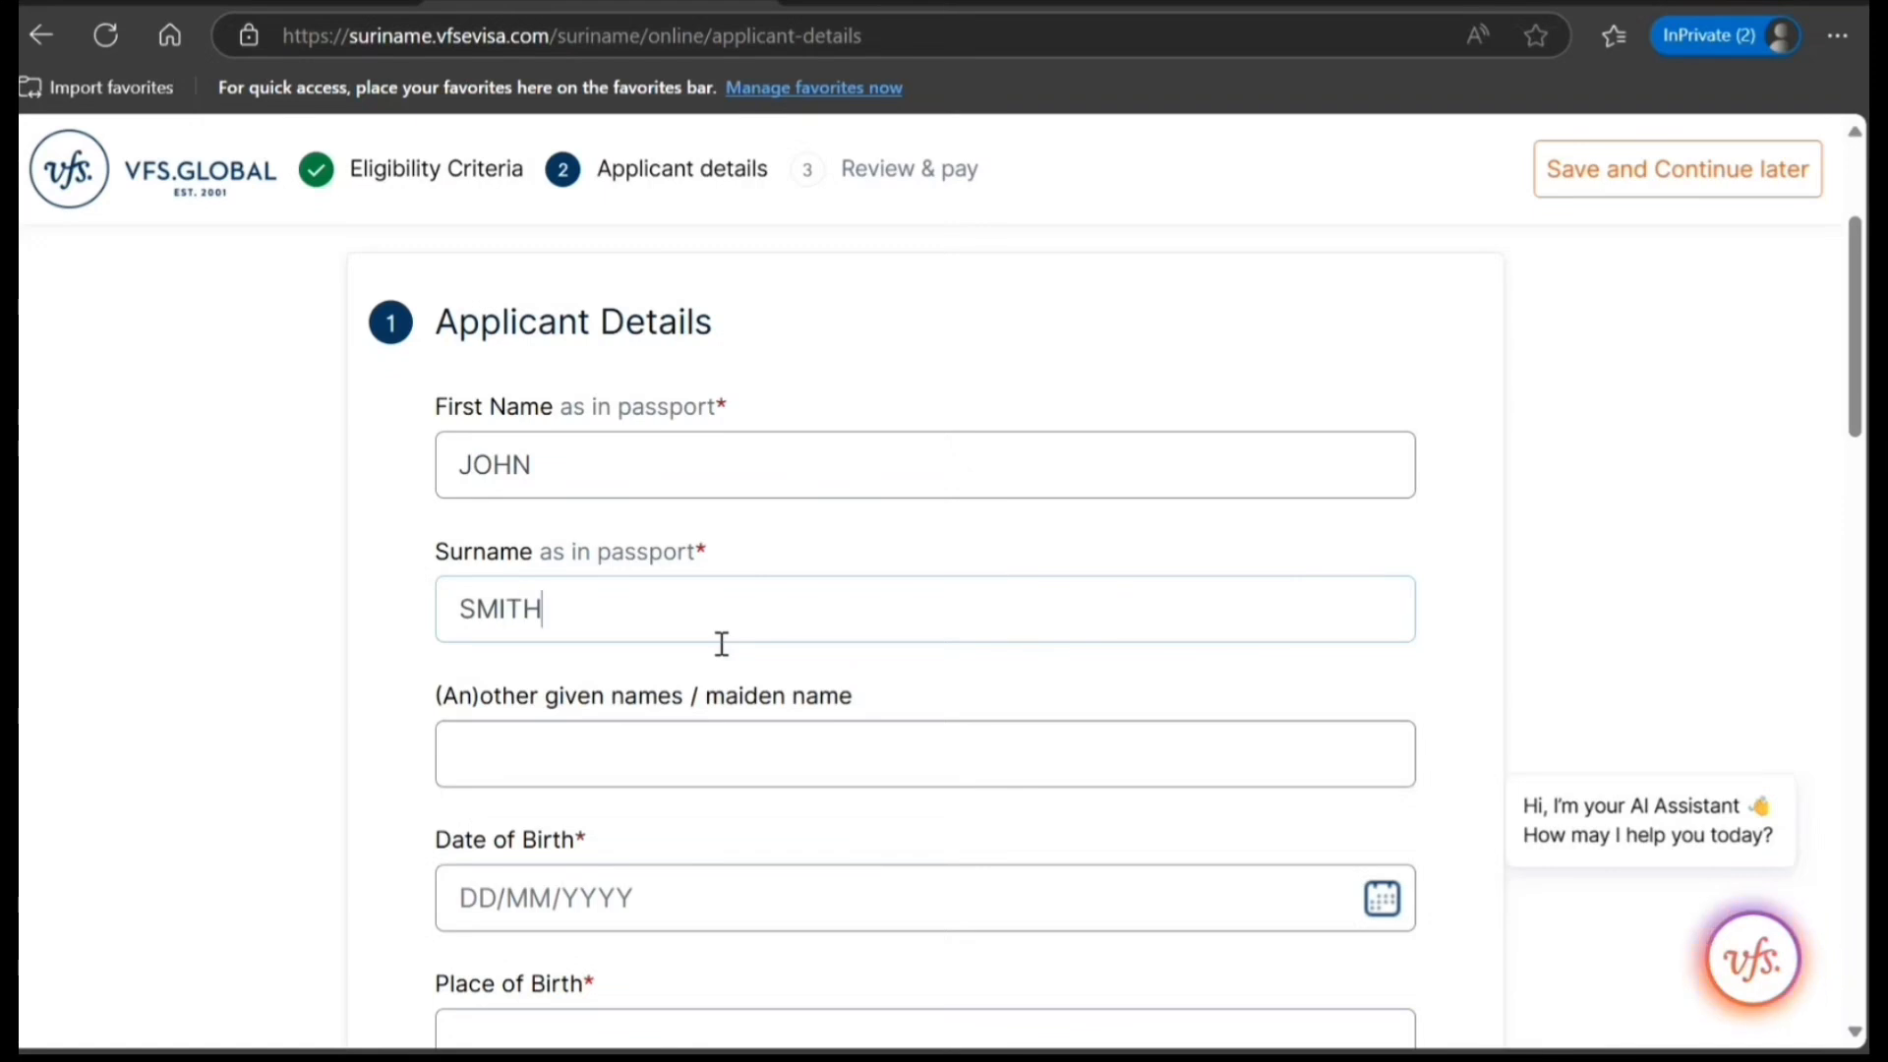
pyautogui.scroll(-3, 721, 645)
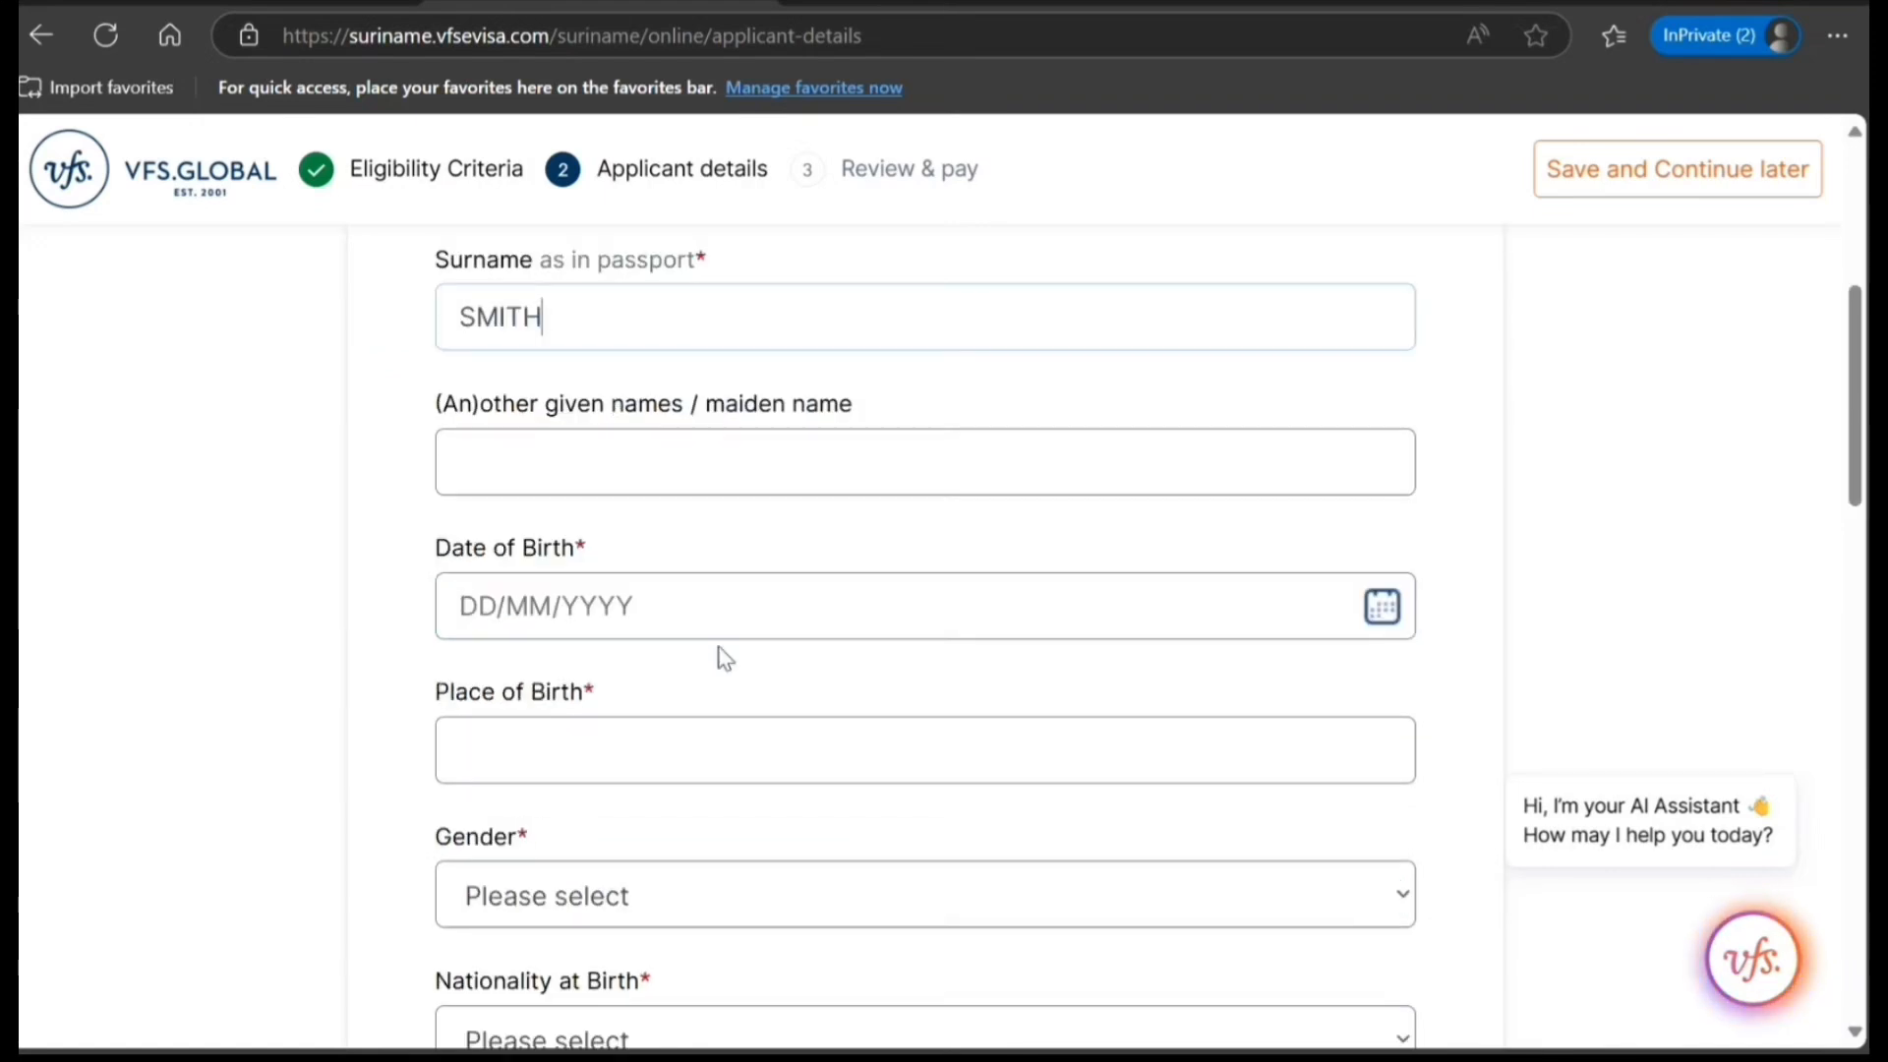
pyautogui.click(480, 619)
pyautogui.write('10')
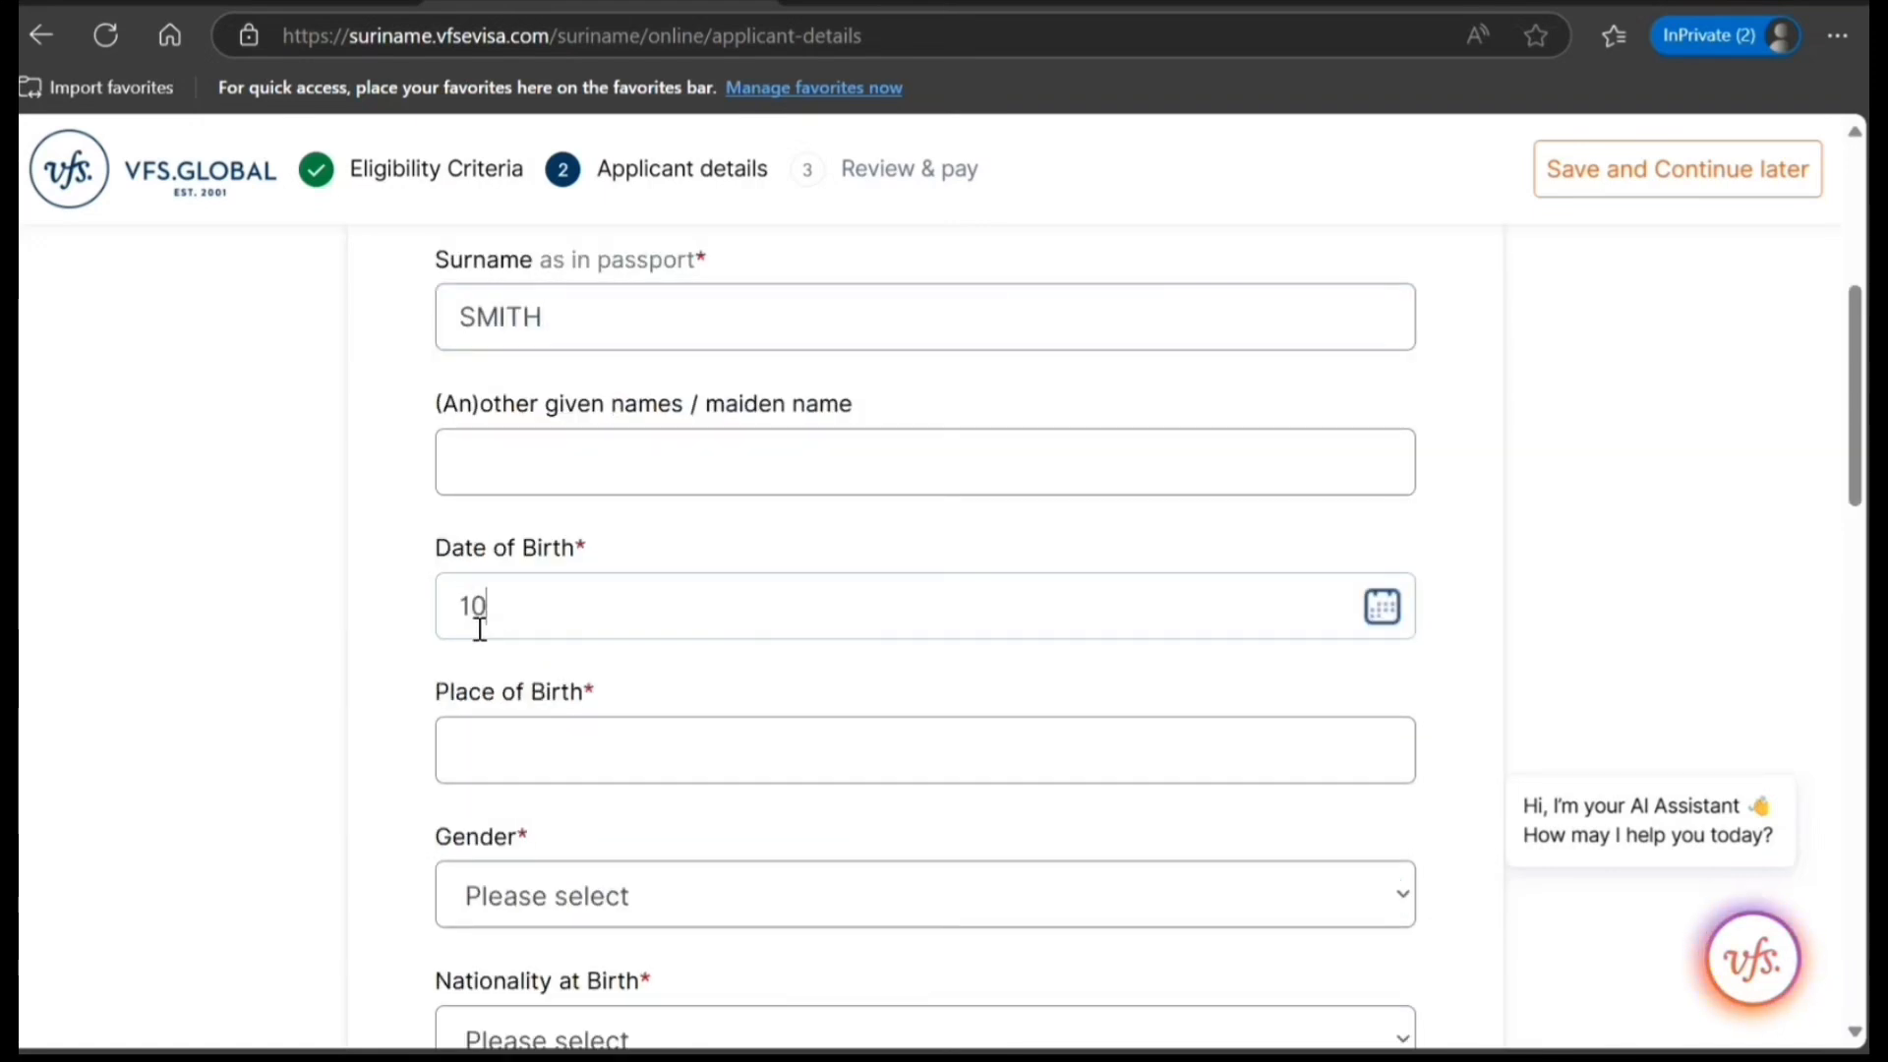
pyautogui.write('/10/1998')
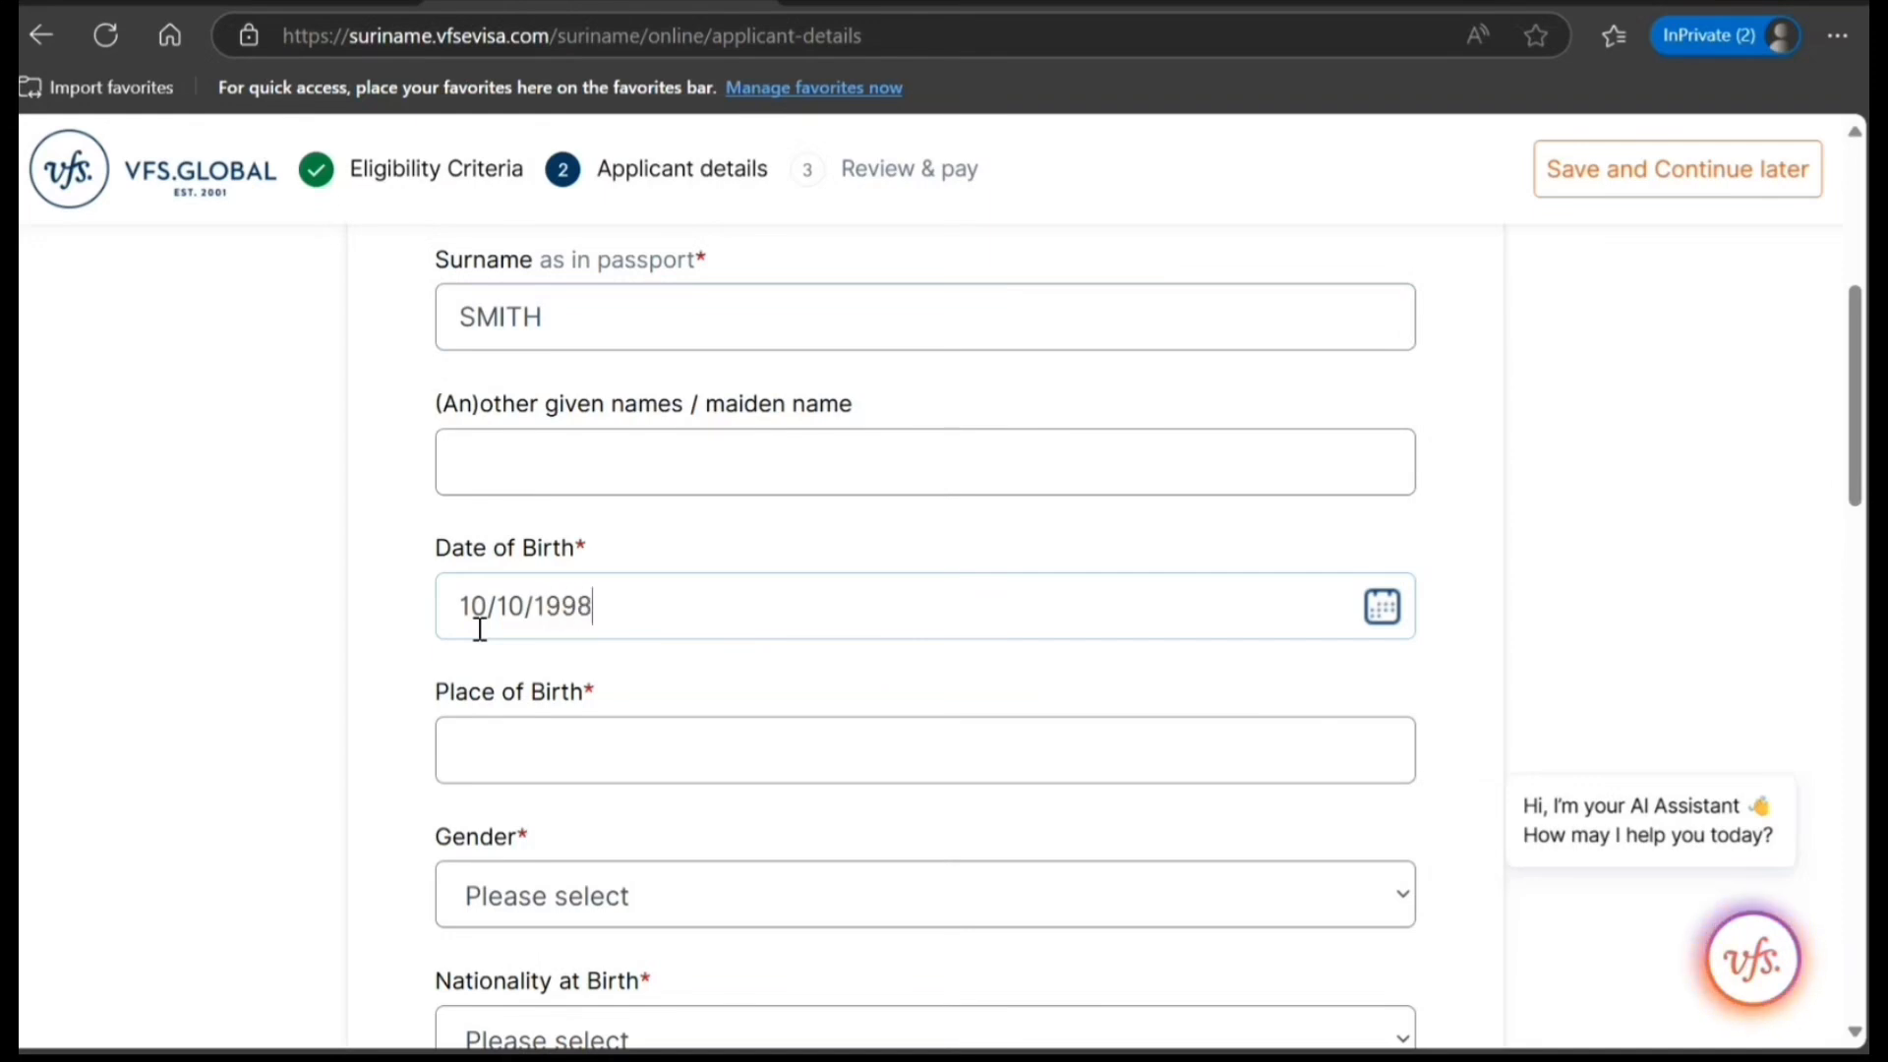
# Enter NEW DELHI as the place of birth and set the gender to Male.
pyautogui.click(493, 756)
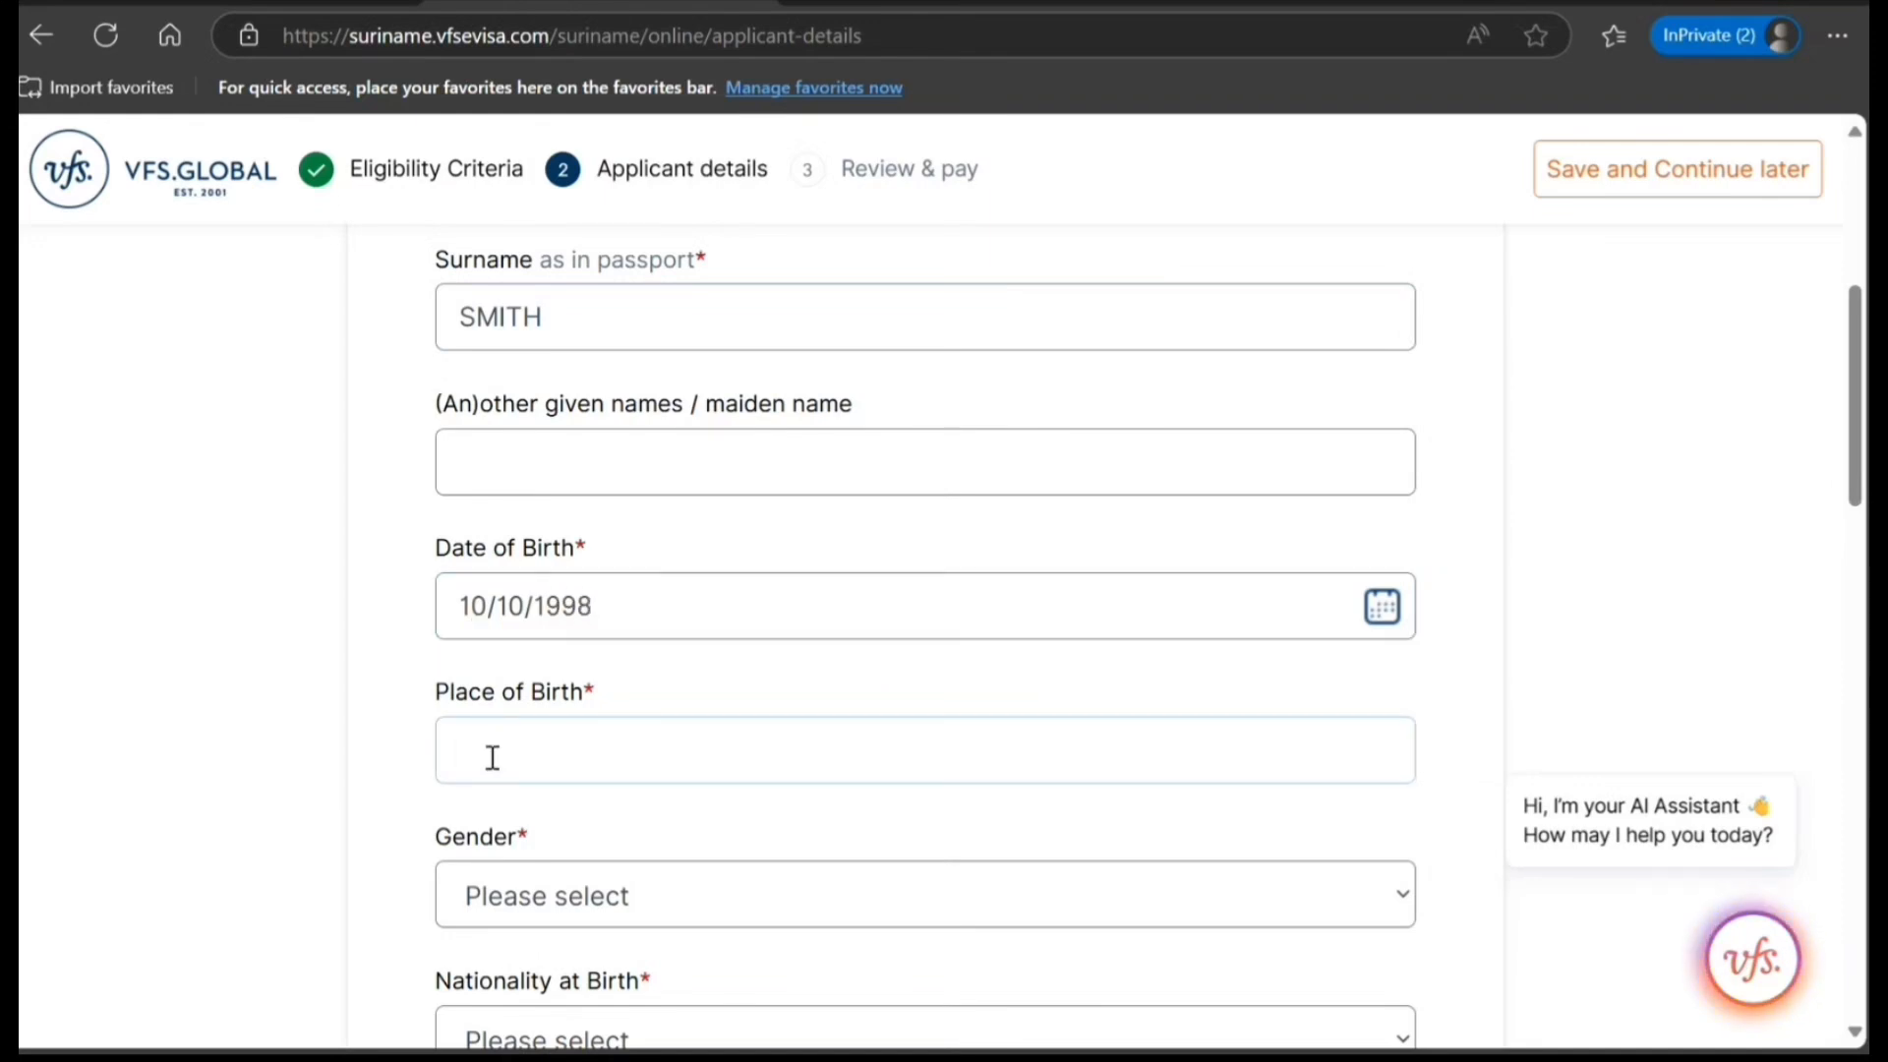
pyautogui.write('NEW DELHI')
pyautogui.click(513, 794)
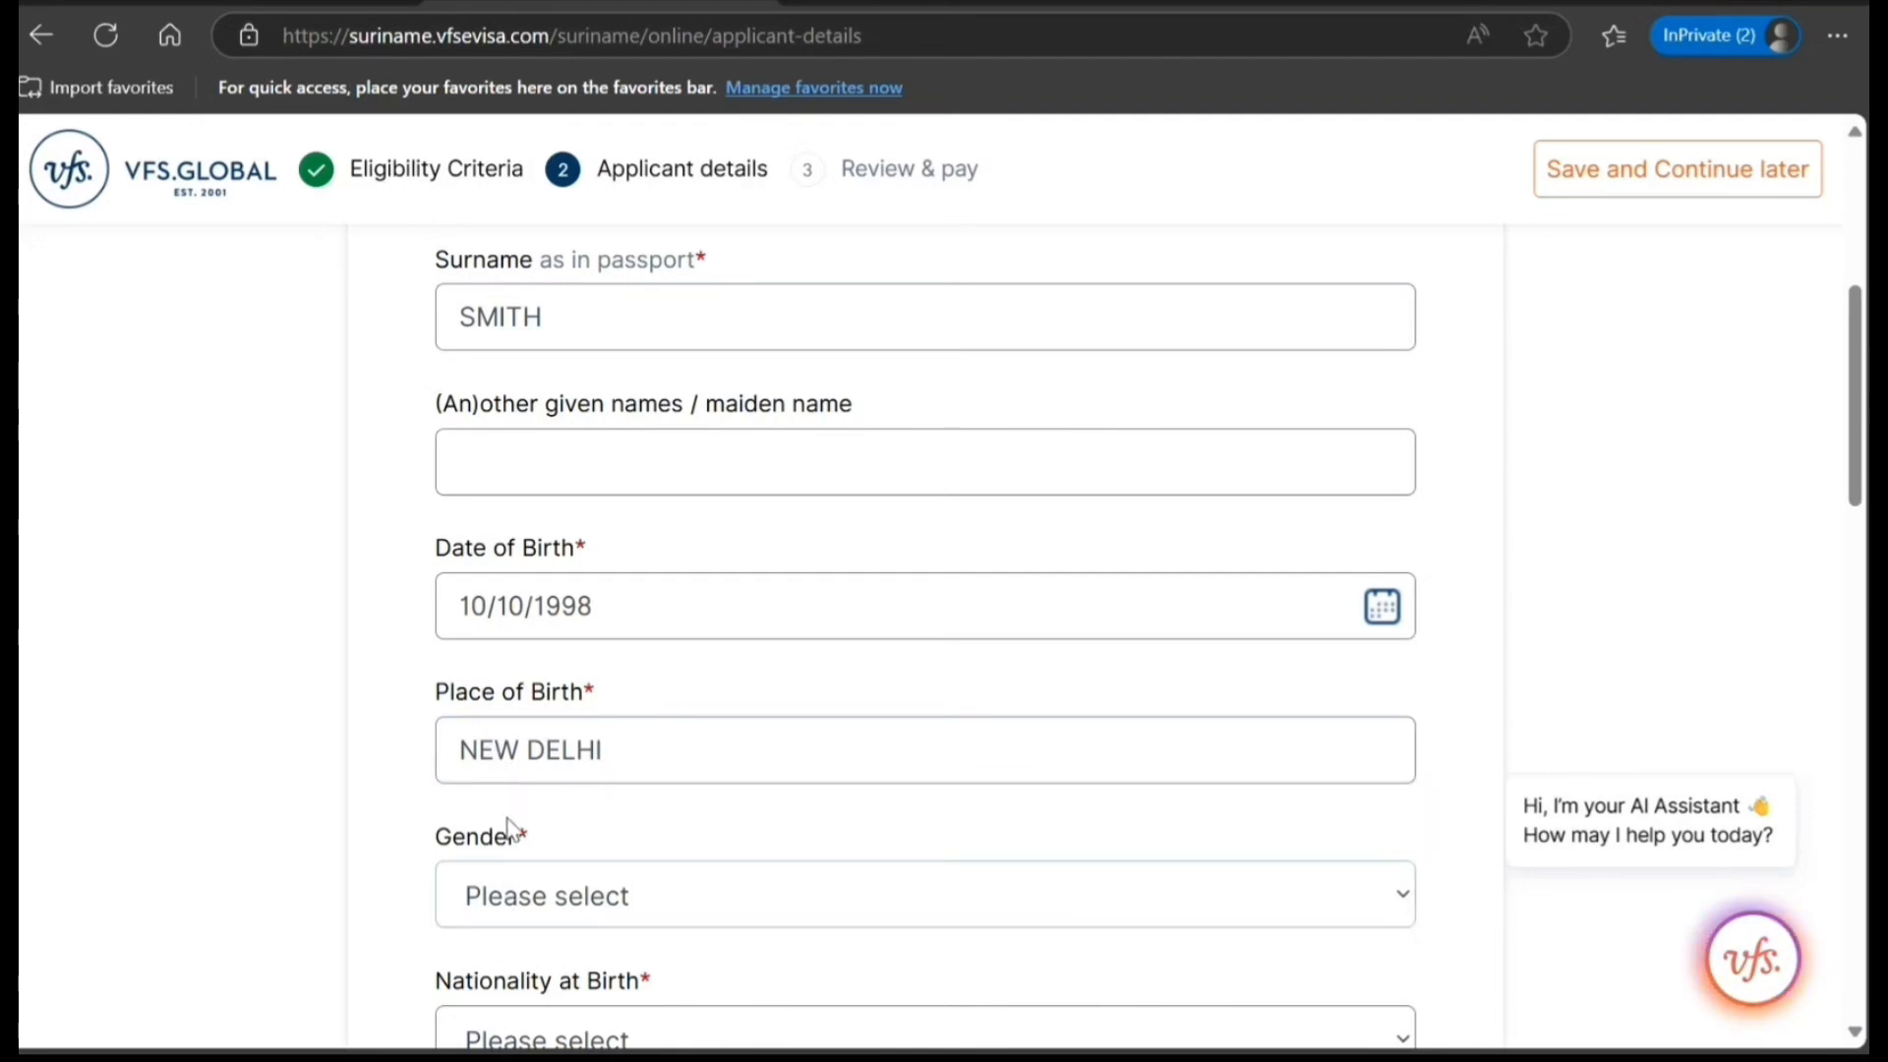
pyautogui.click(509, 819)
# Set the applicant's nationality at birth to INDIA.
pyautogui.scroll(-2, 507, 819)
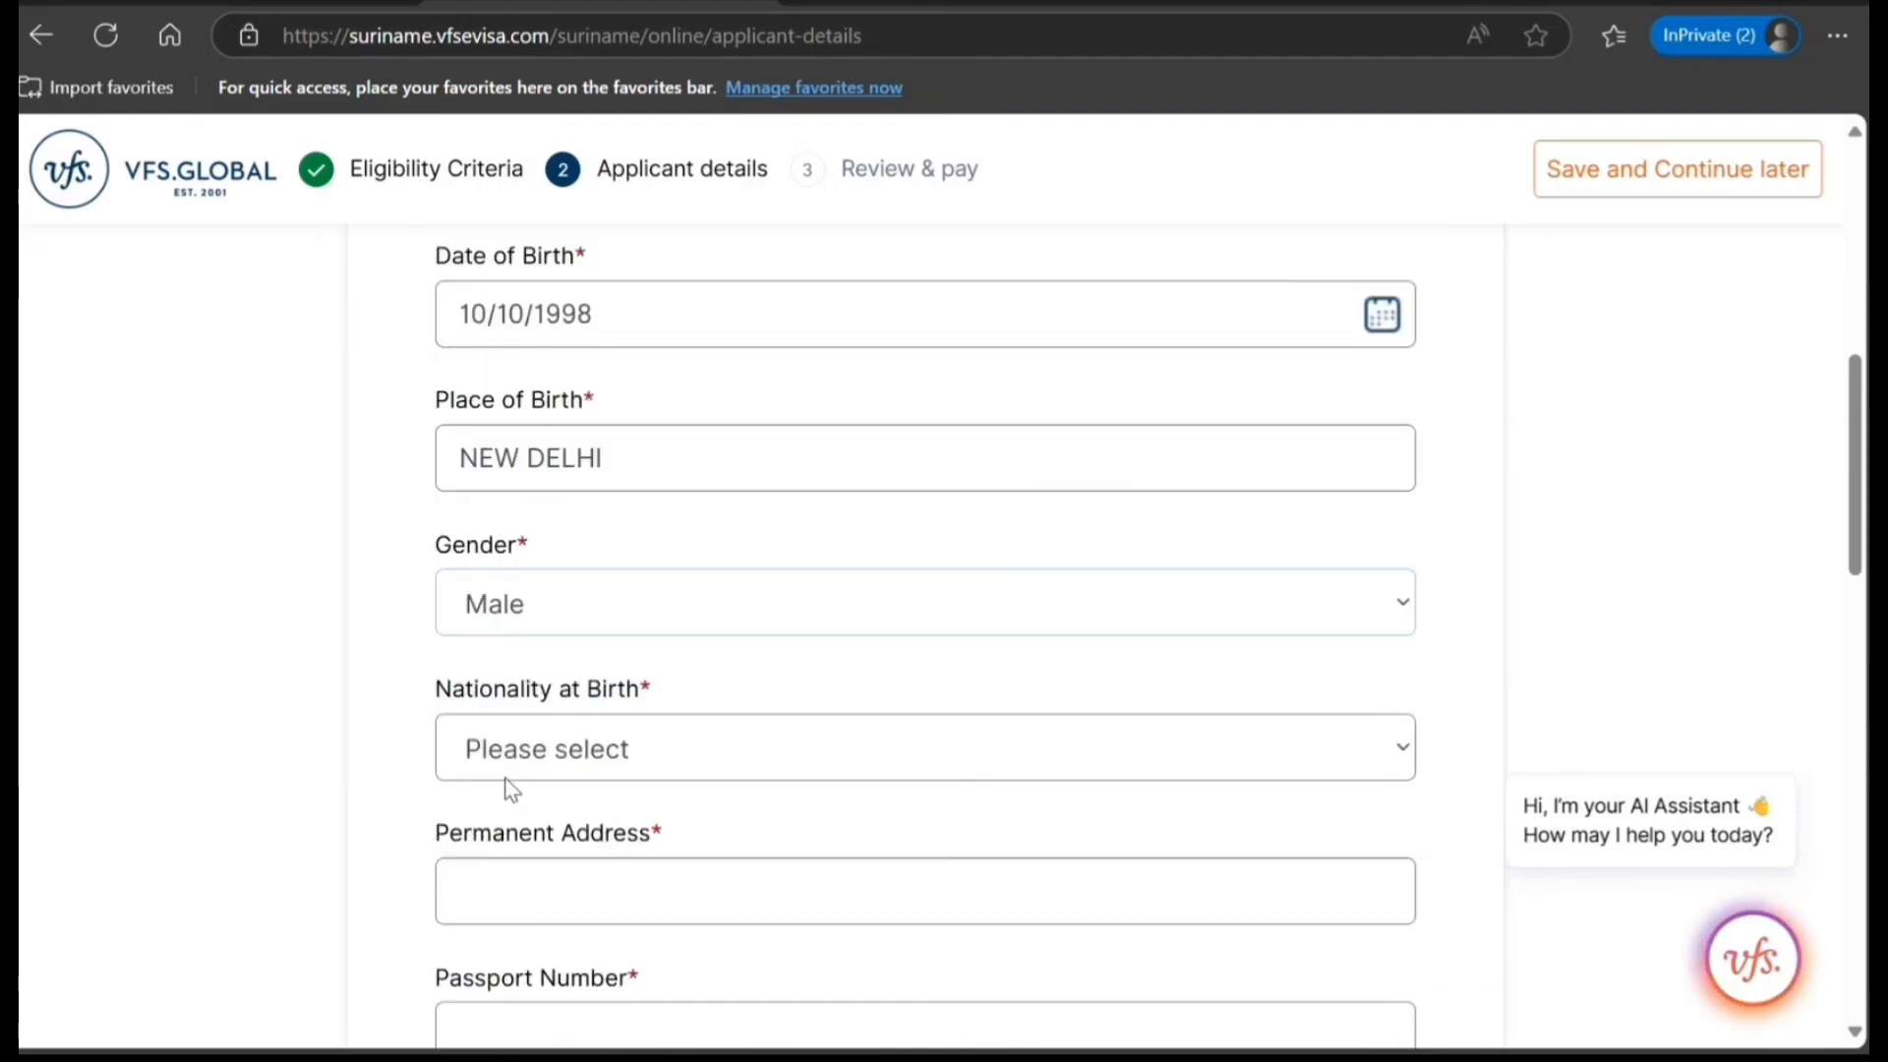
pyautogui.click(505, 778)
pyautogui.press('i')
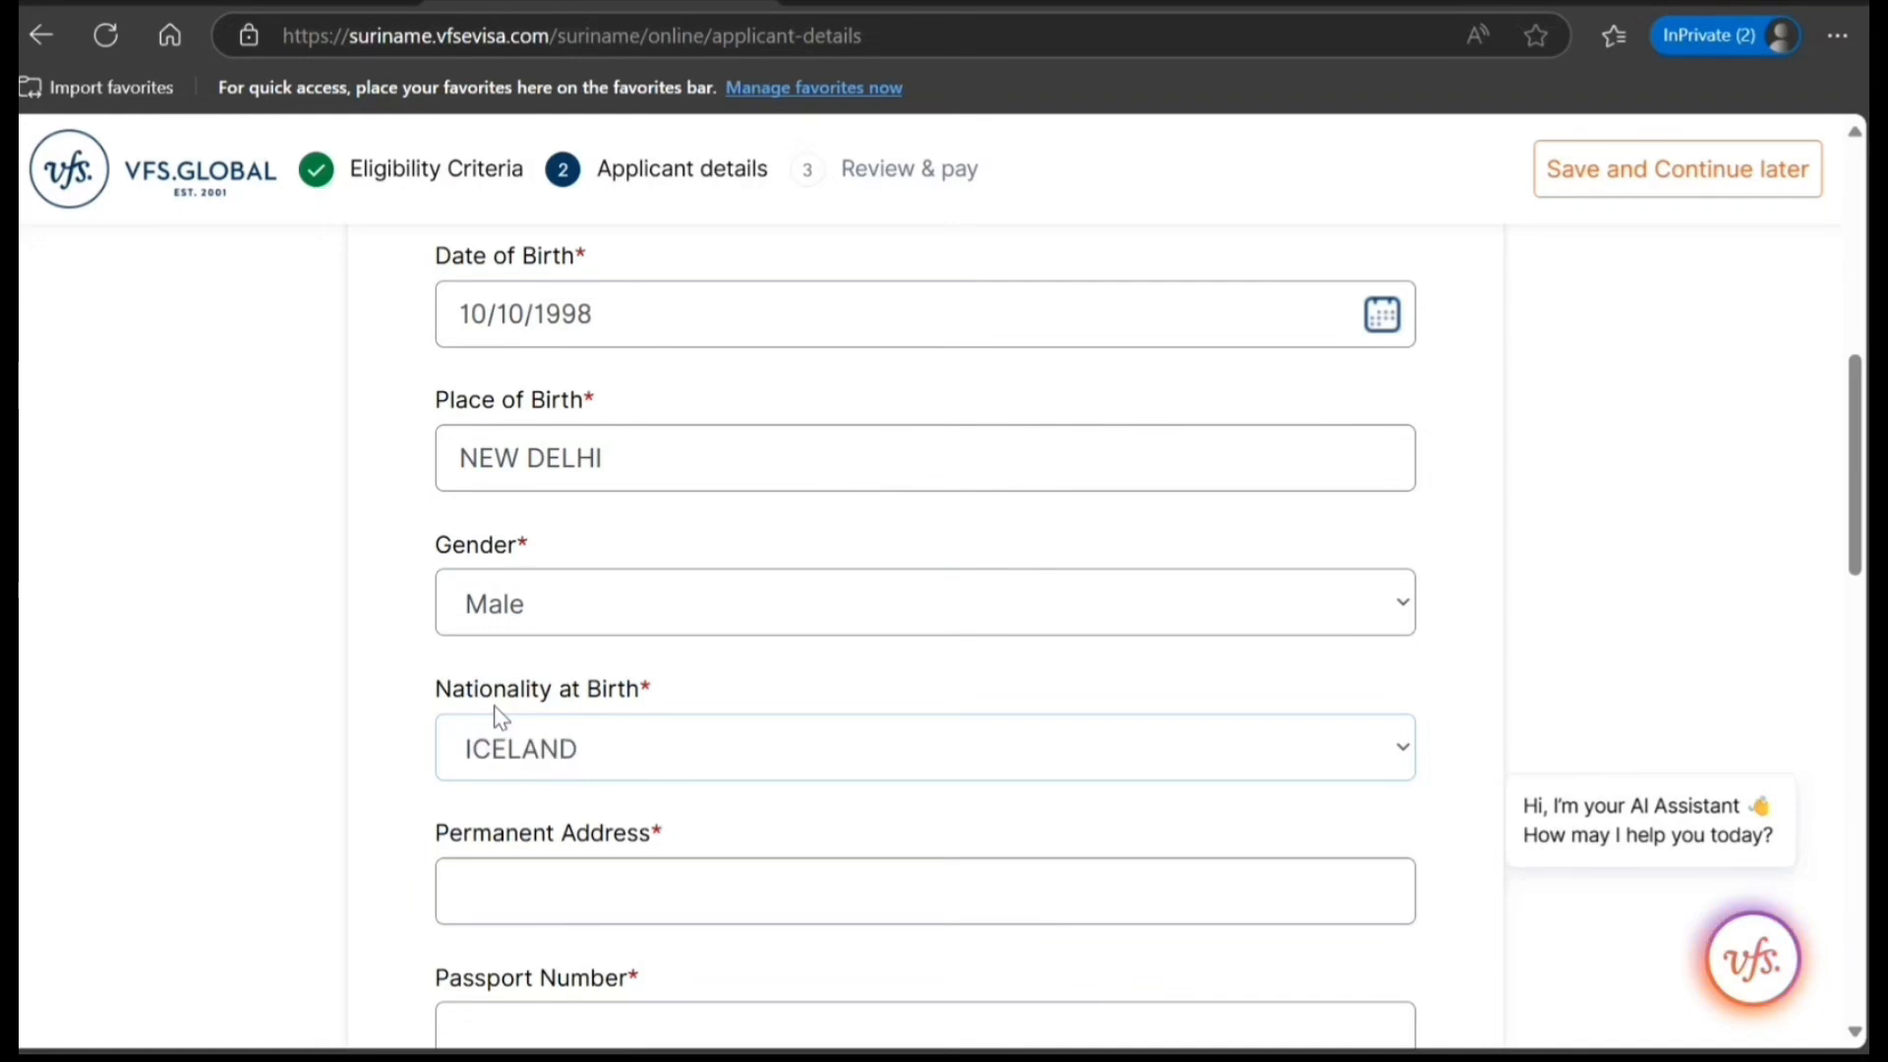
pyautogui.press('n')
# Fill in the applicant's permanent address and passport number.
pyautogui.scroll(-2, 568, 866)
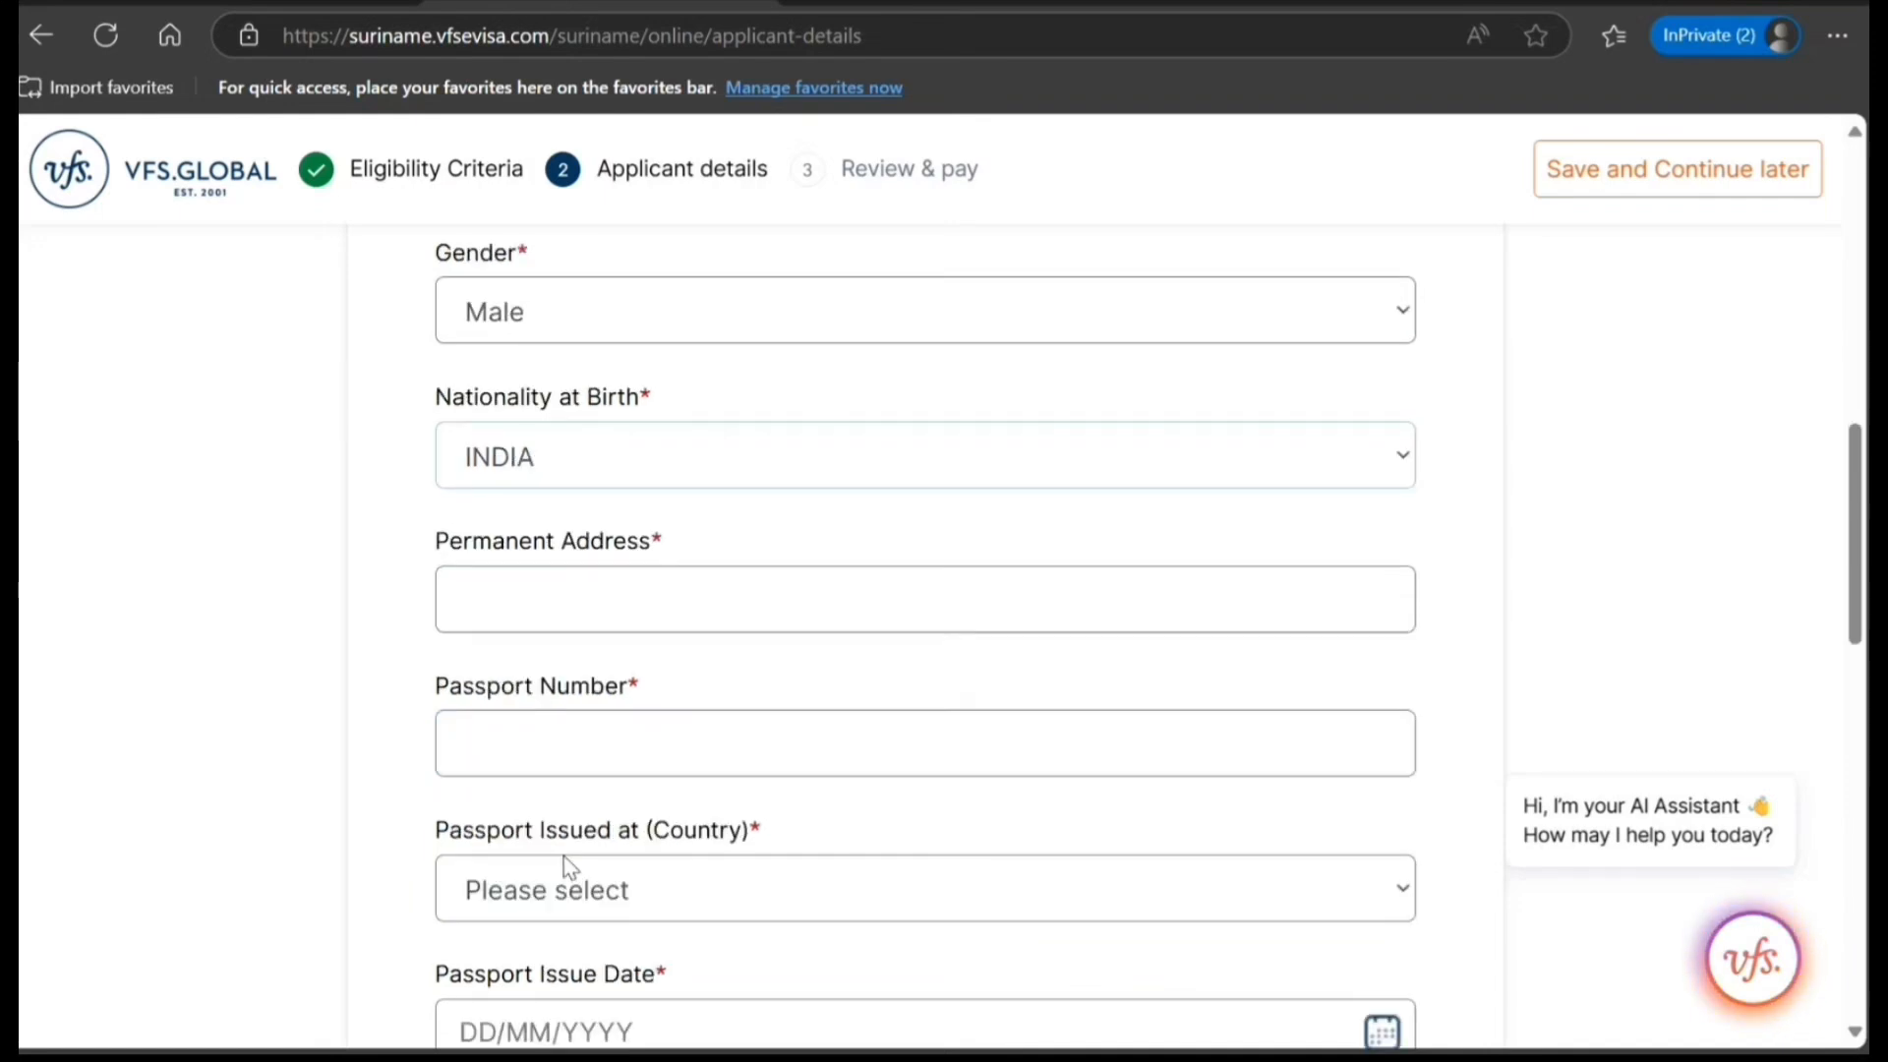
pyautogui.scroll(-10, 569, 867)
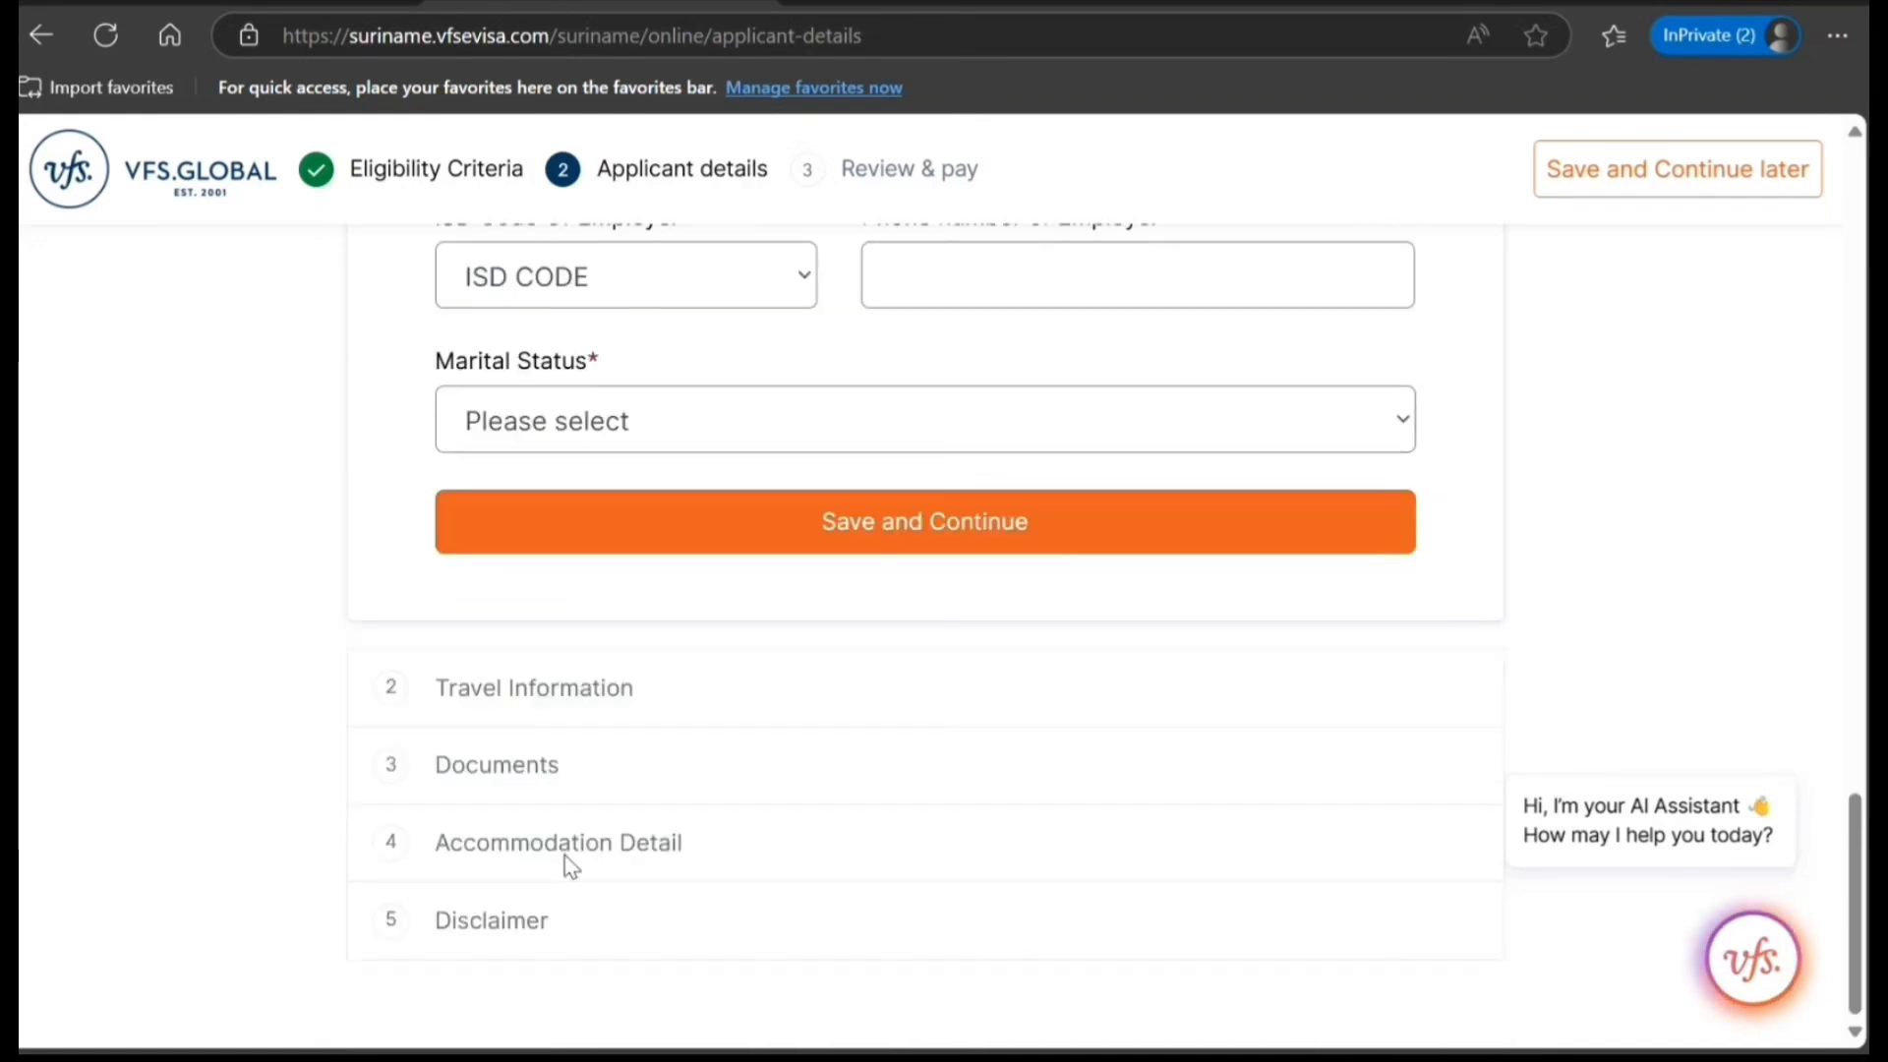
pyautogui.scroll(15, 567, 852)
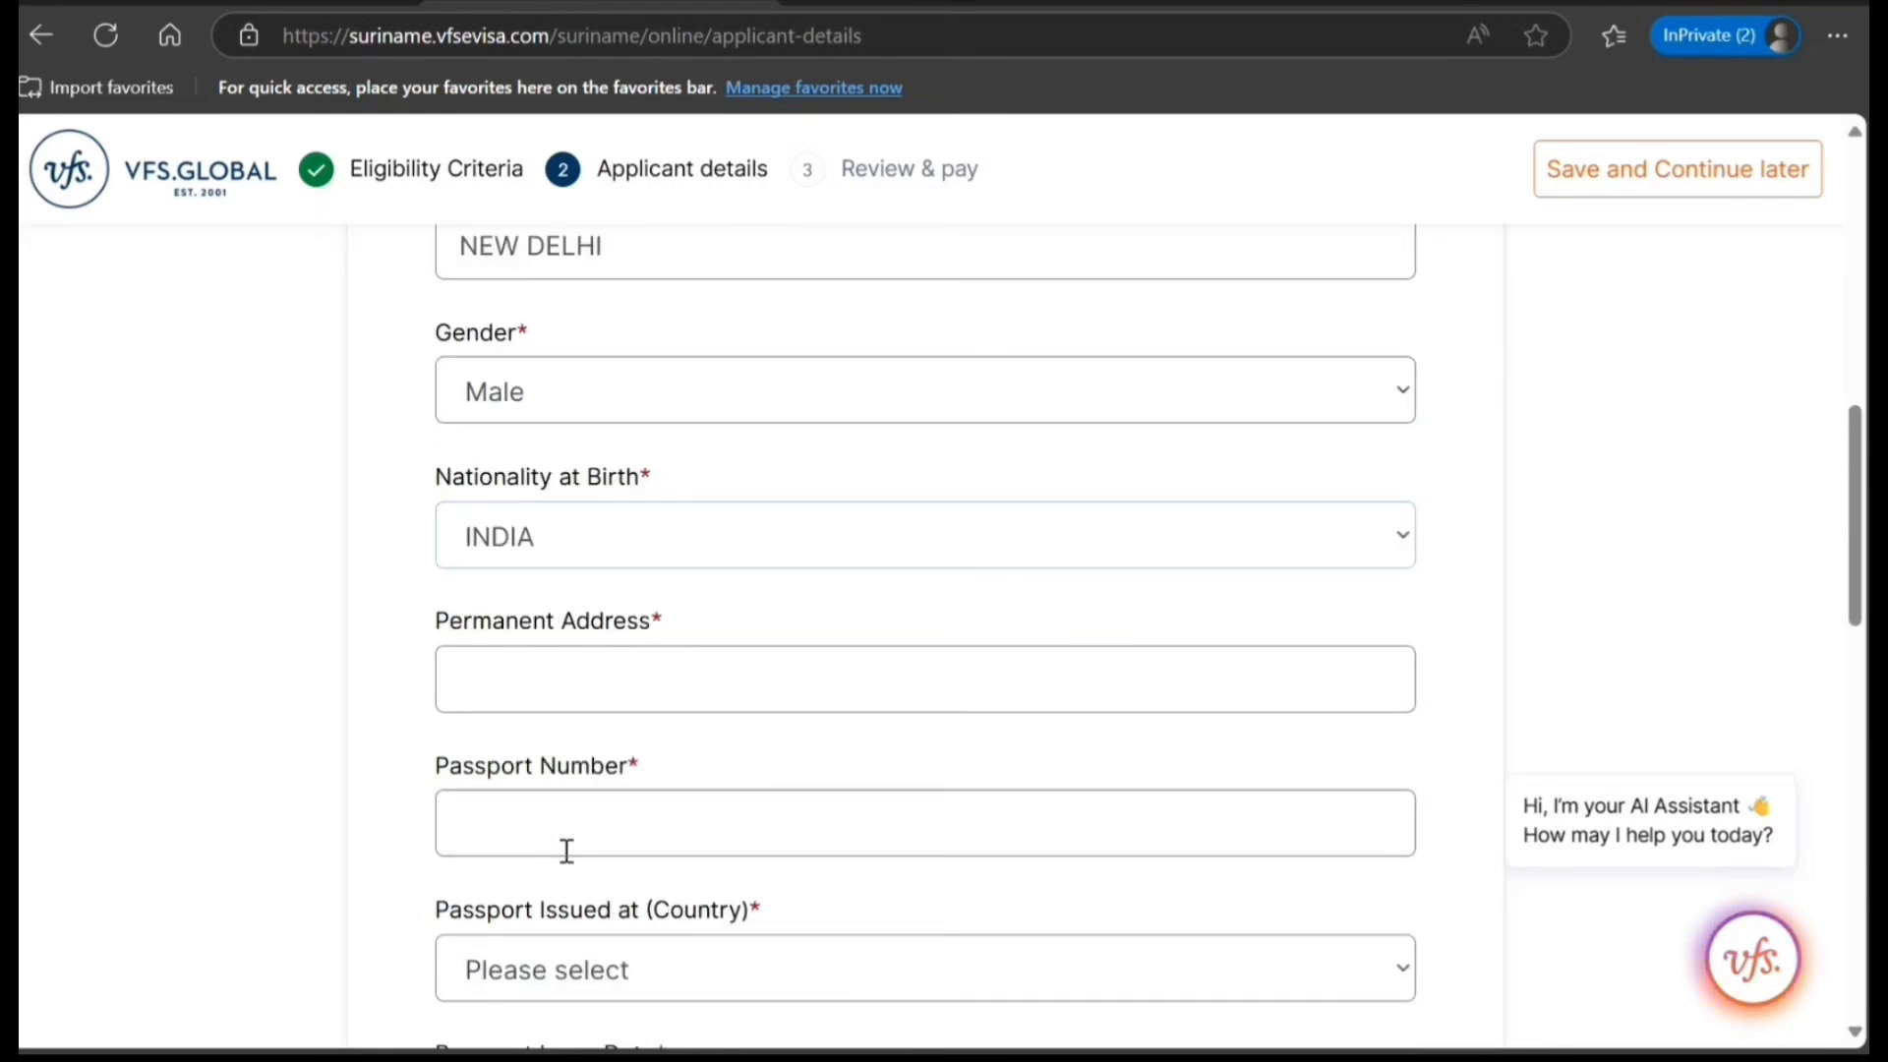
pyautogui.scroll(-7, 564, 852)
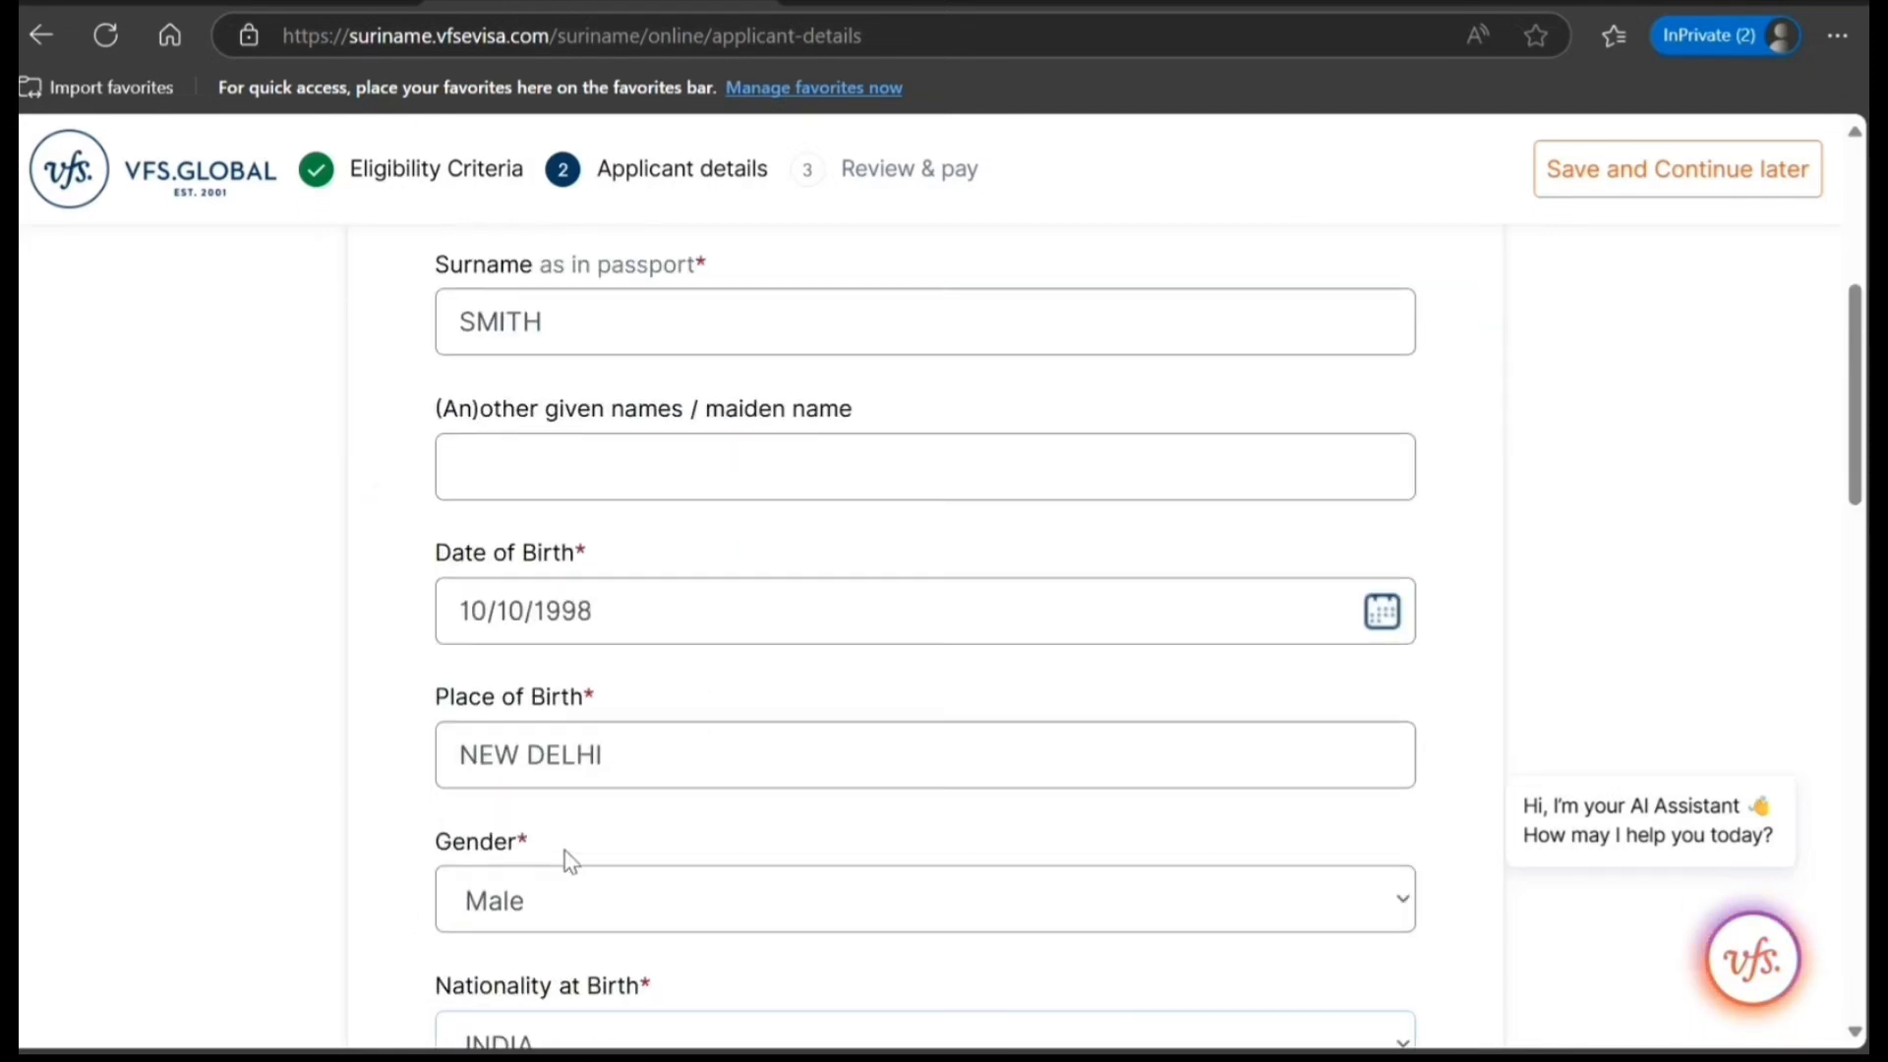
pyautogui.scroll(-2, 567, 861)
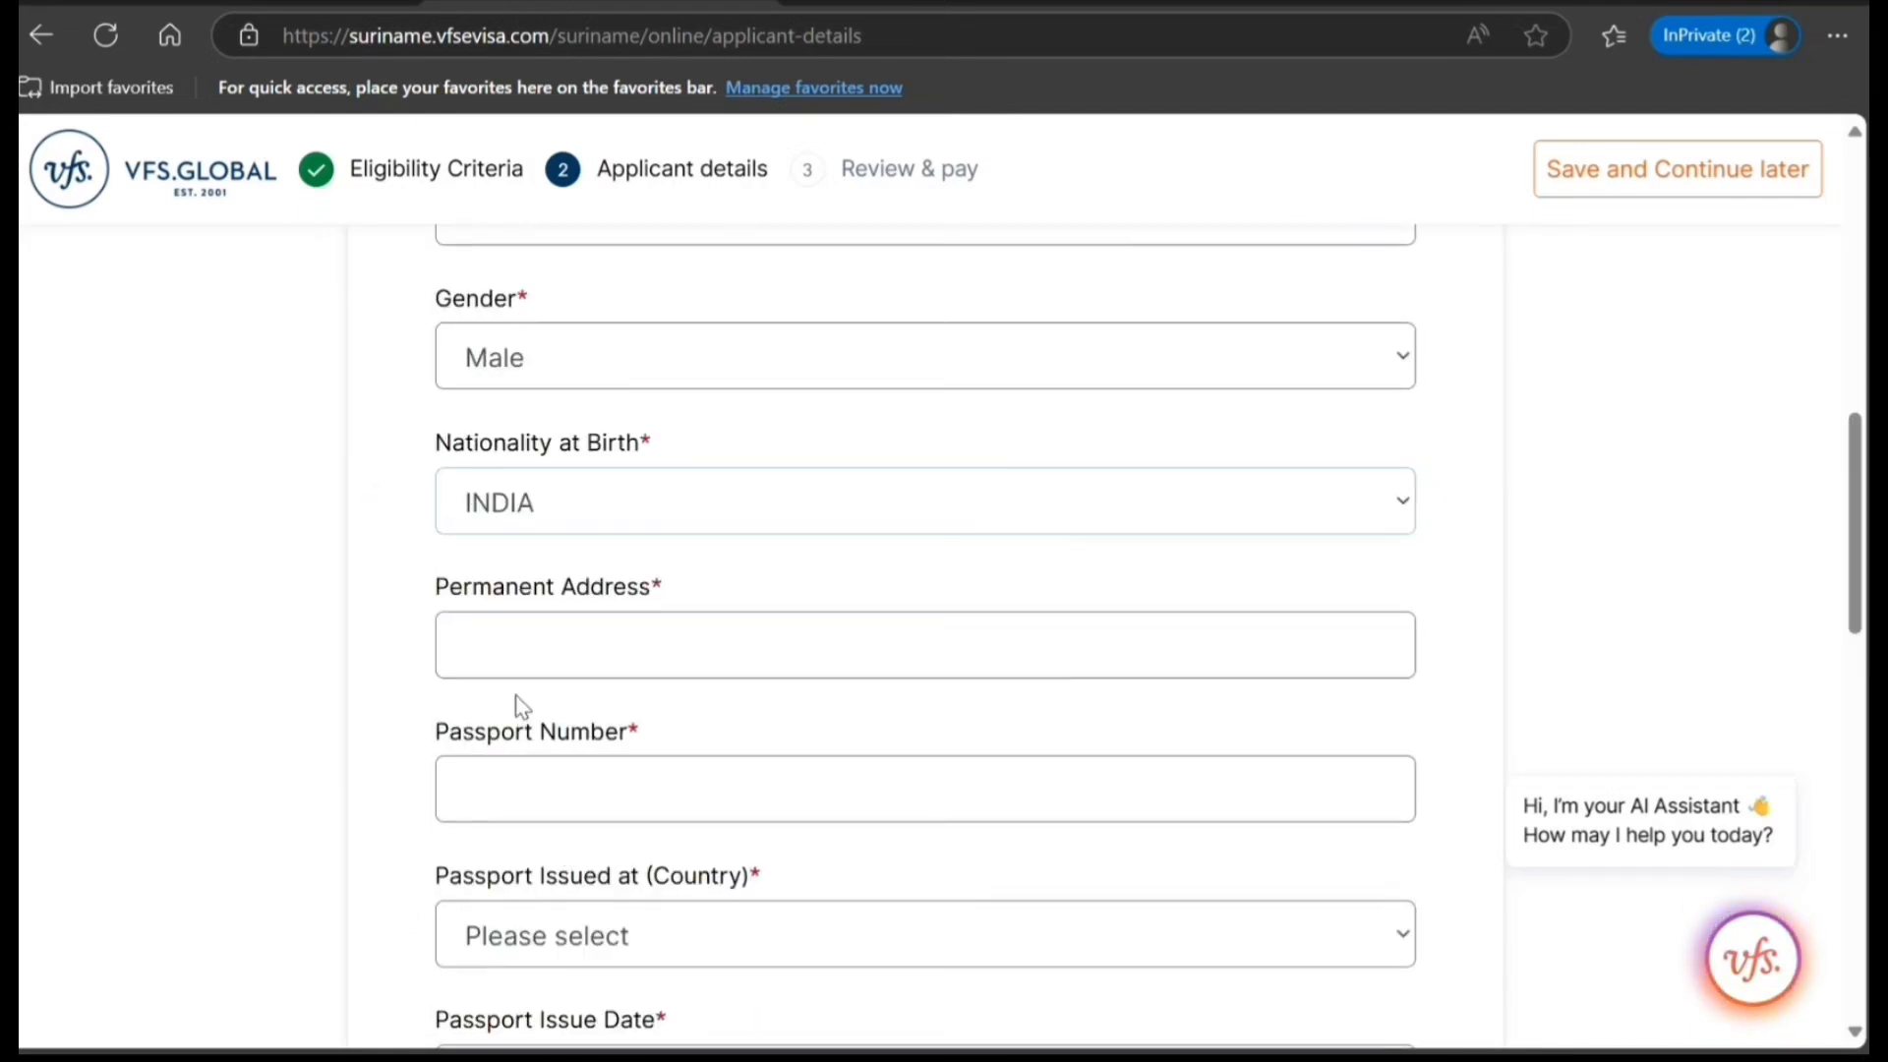
pyautogui.click(502, 669)
pyautogui.write('77 ')
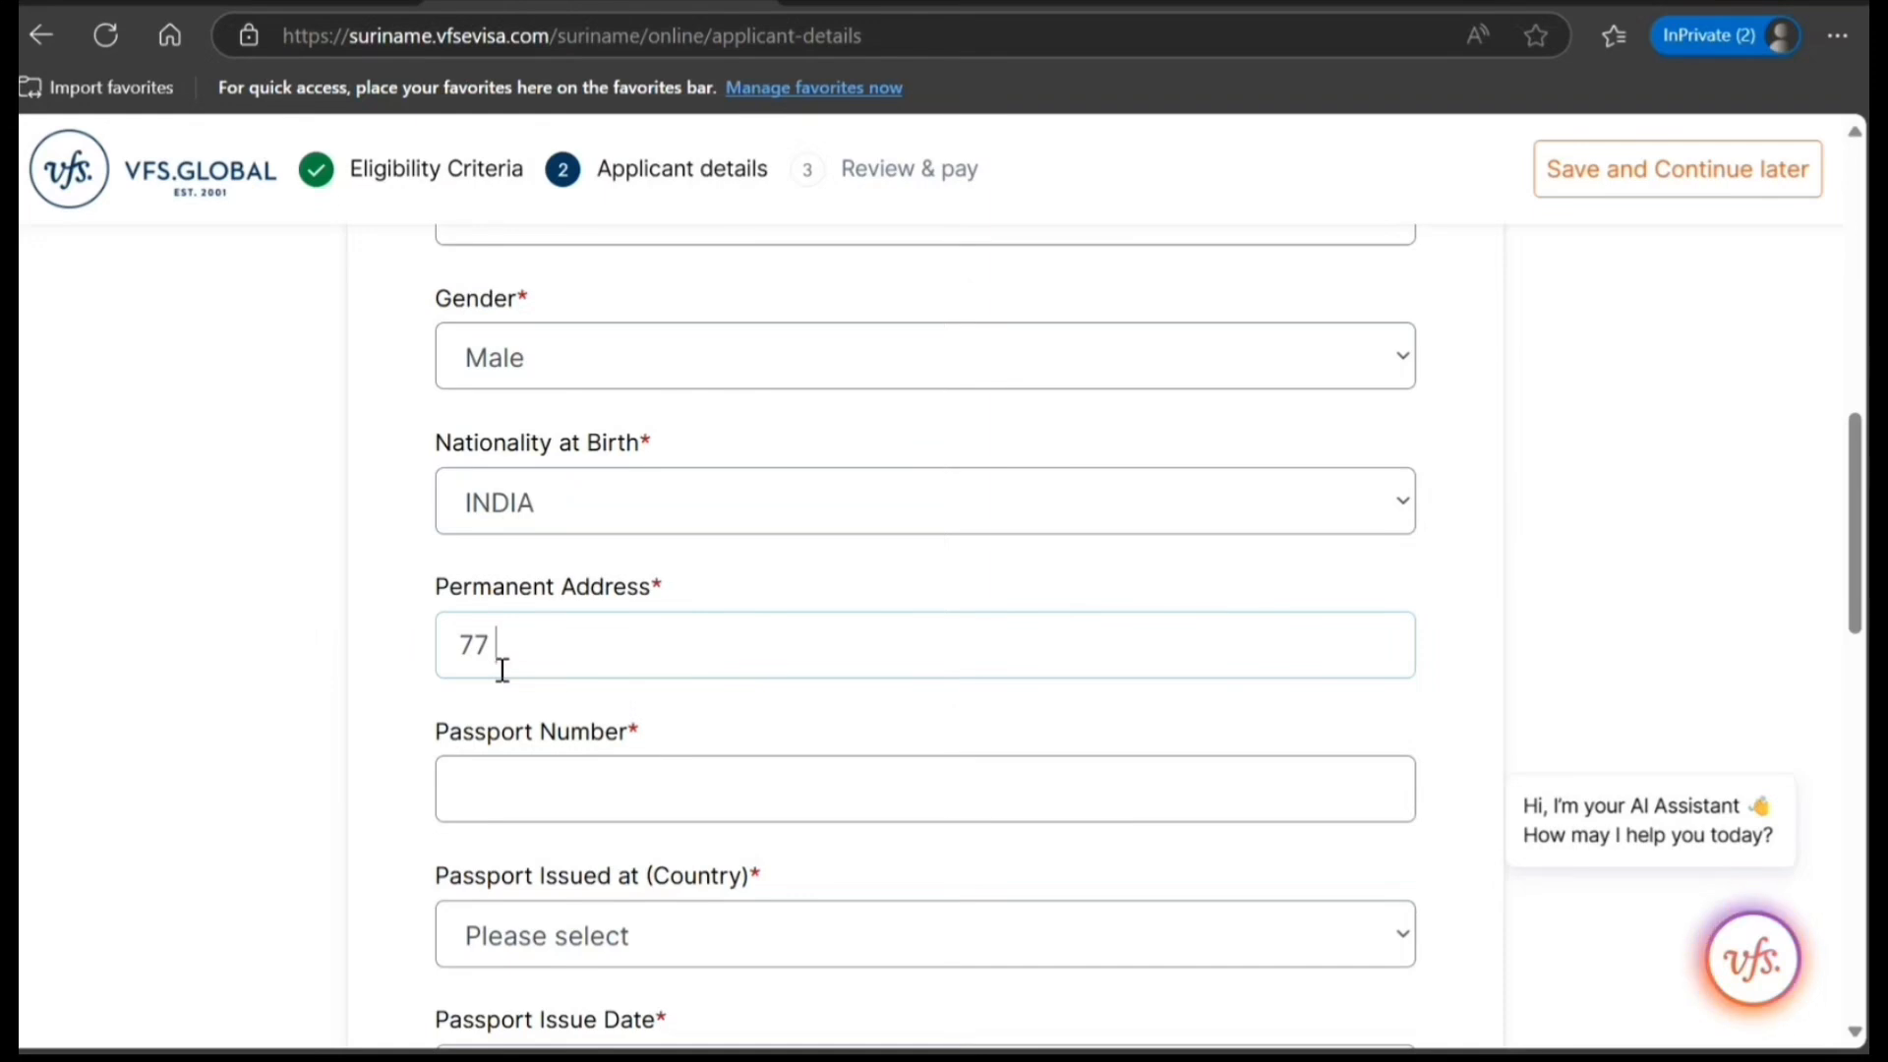
pyautogui.write('GG FGFG FG FG')
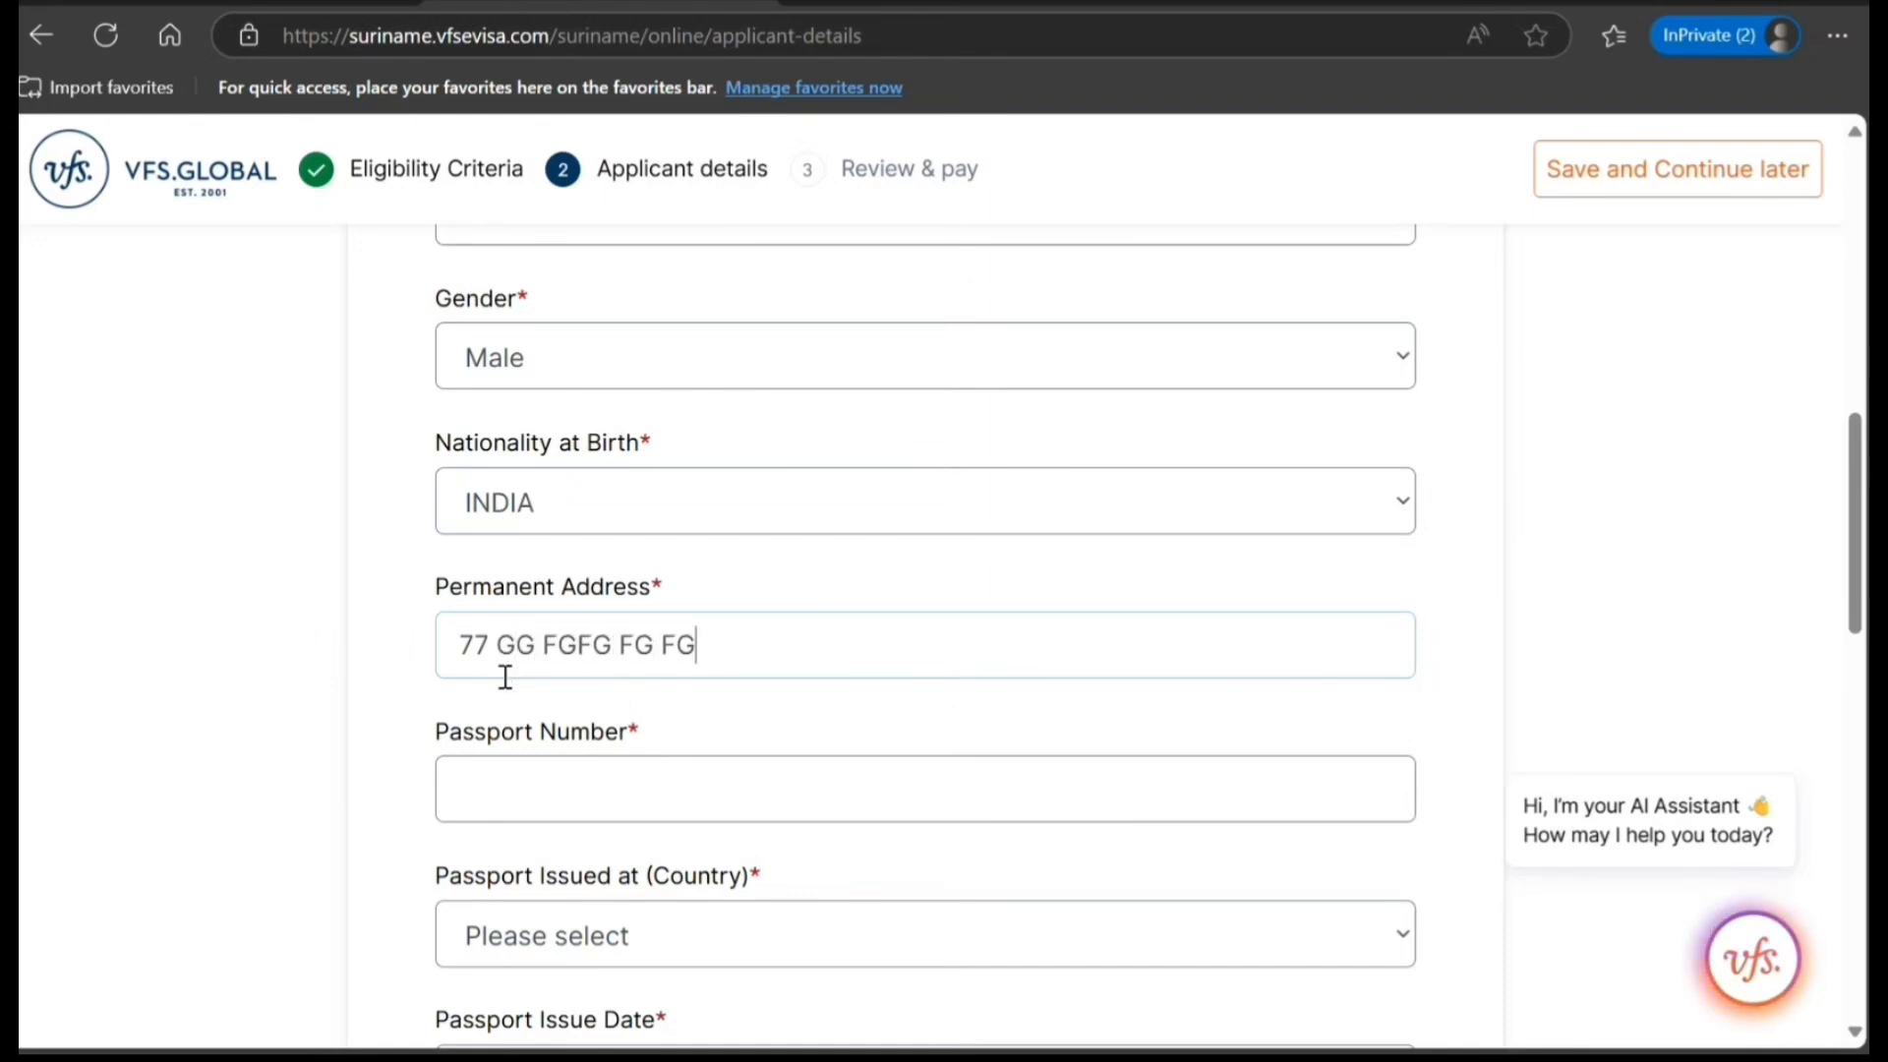
pyautogui.press('Tab')
pyautogui.write('J')
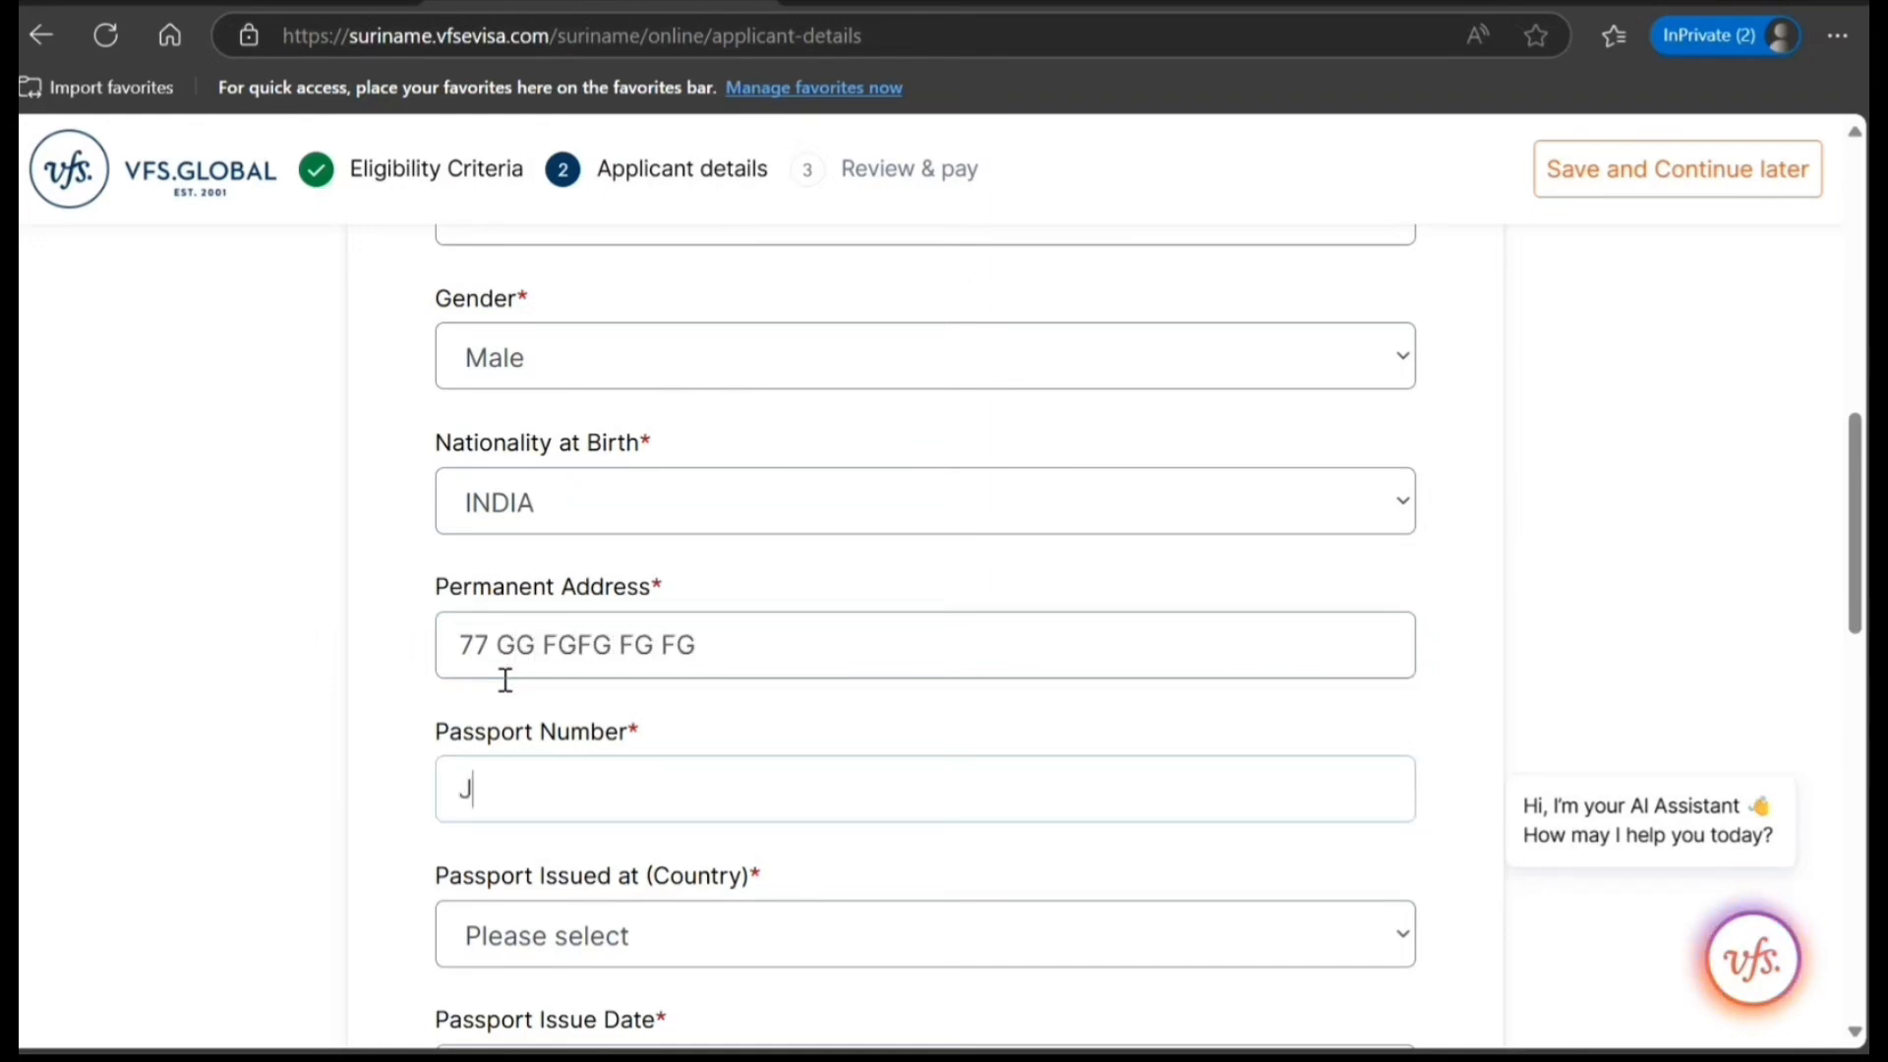
pyautogui.write('667676767')
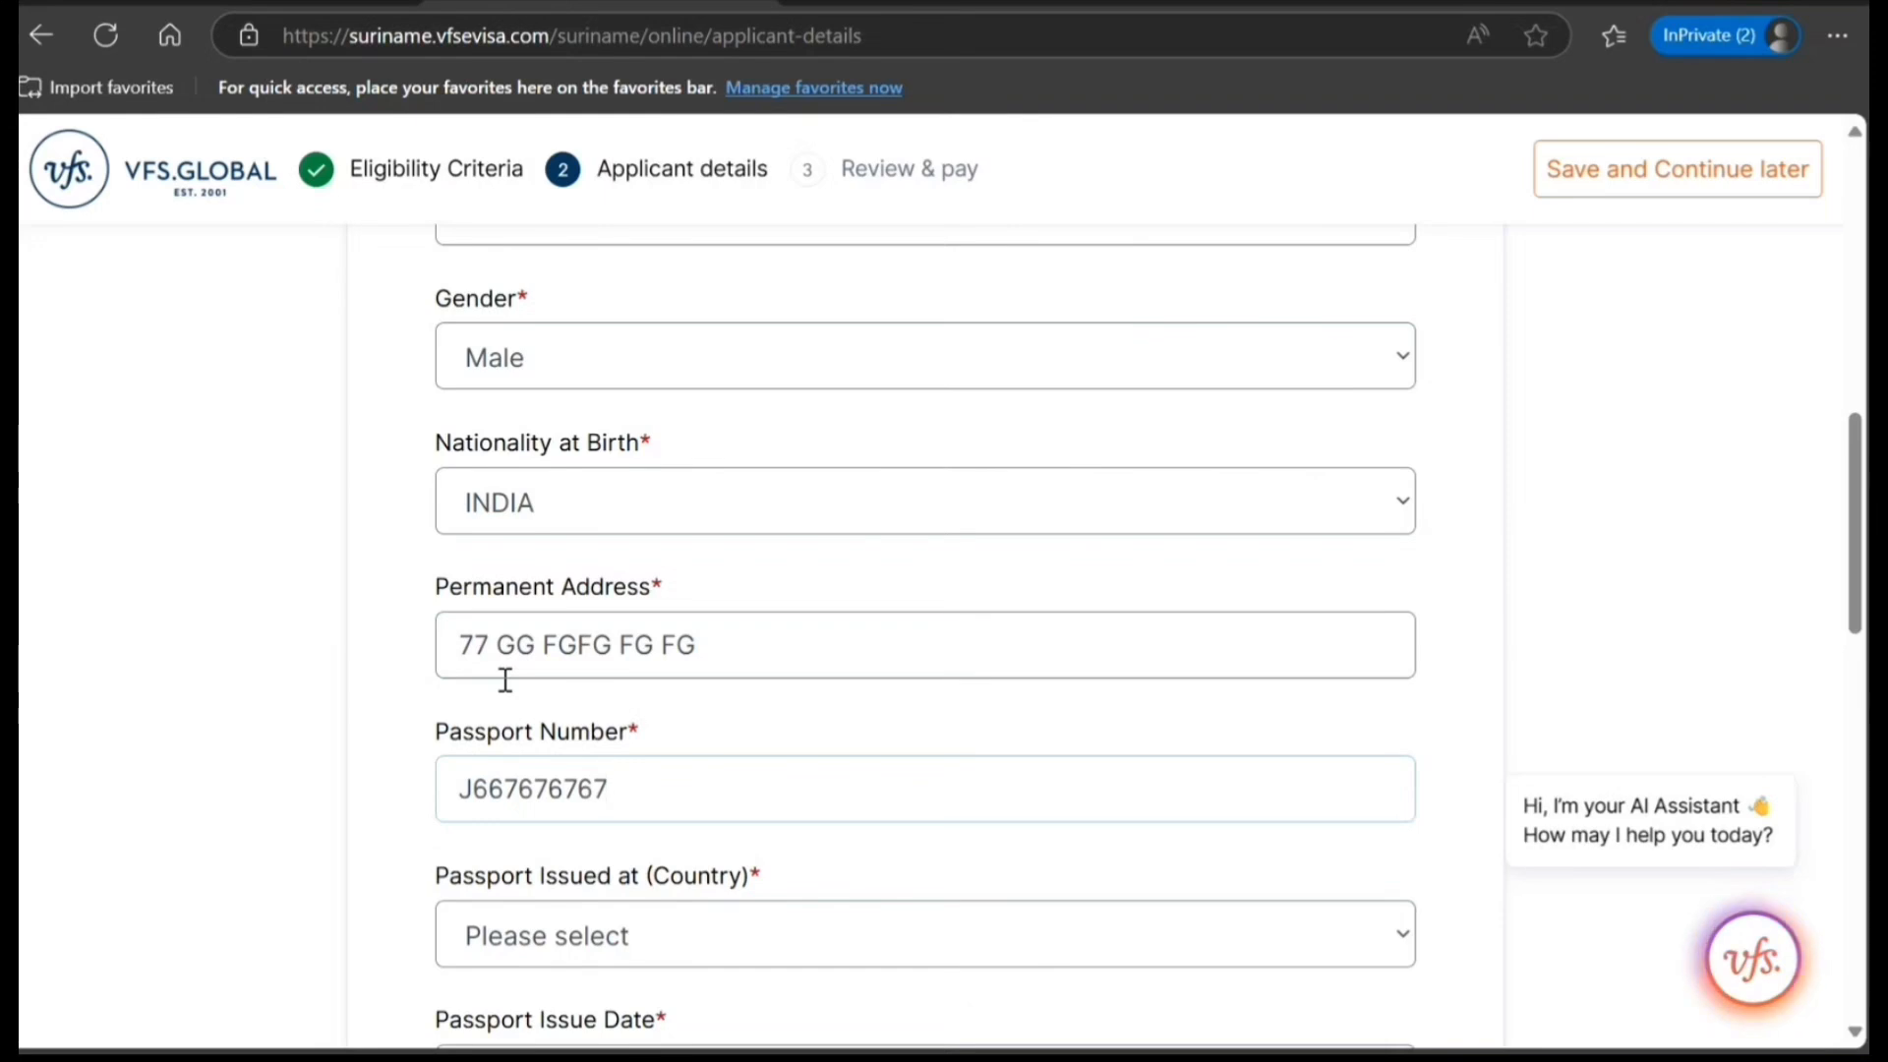
# Set the passport's issuing country to INDIA and its issue date to 01/05/2025.
pyautogui.press('Tab')
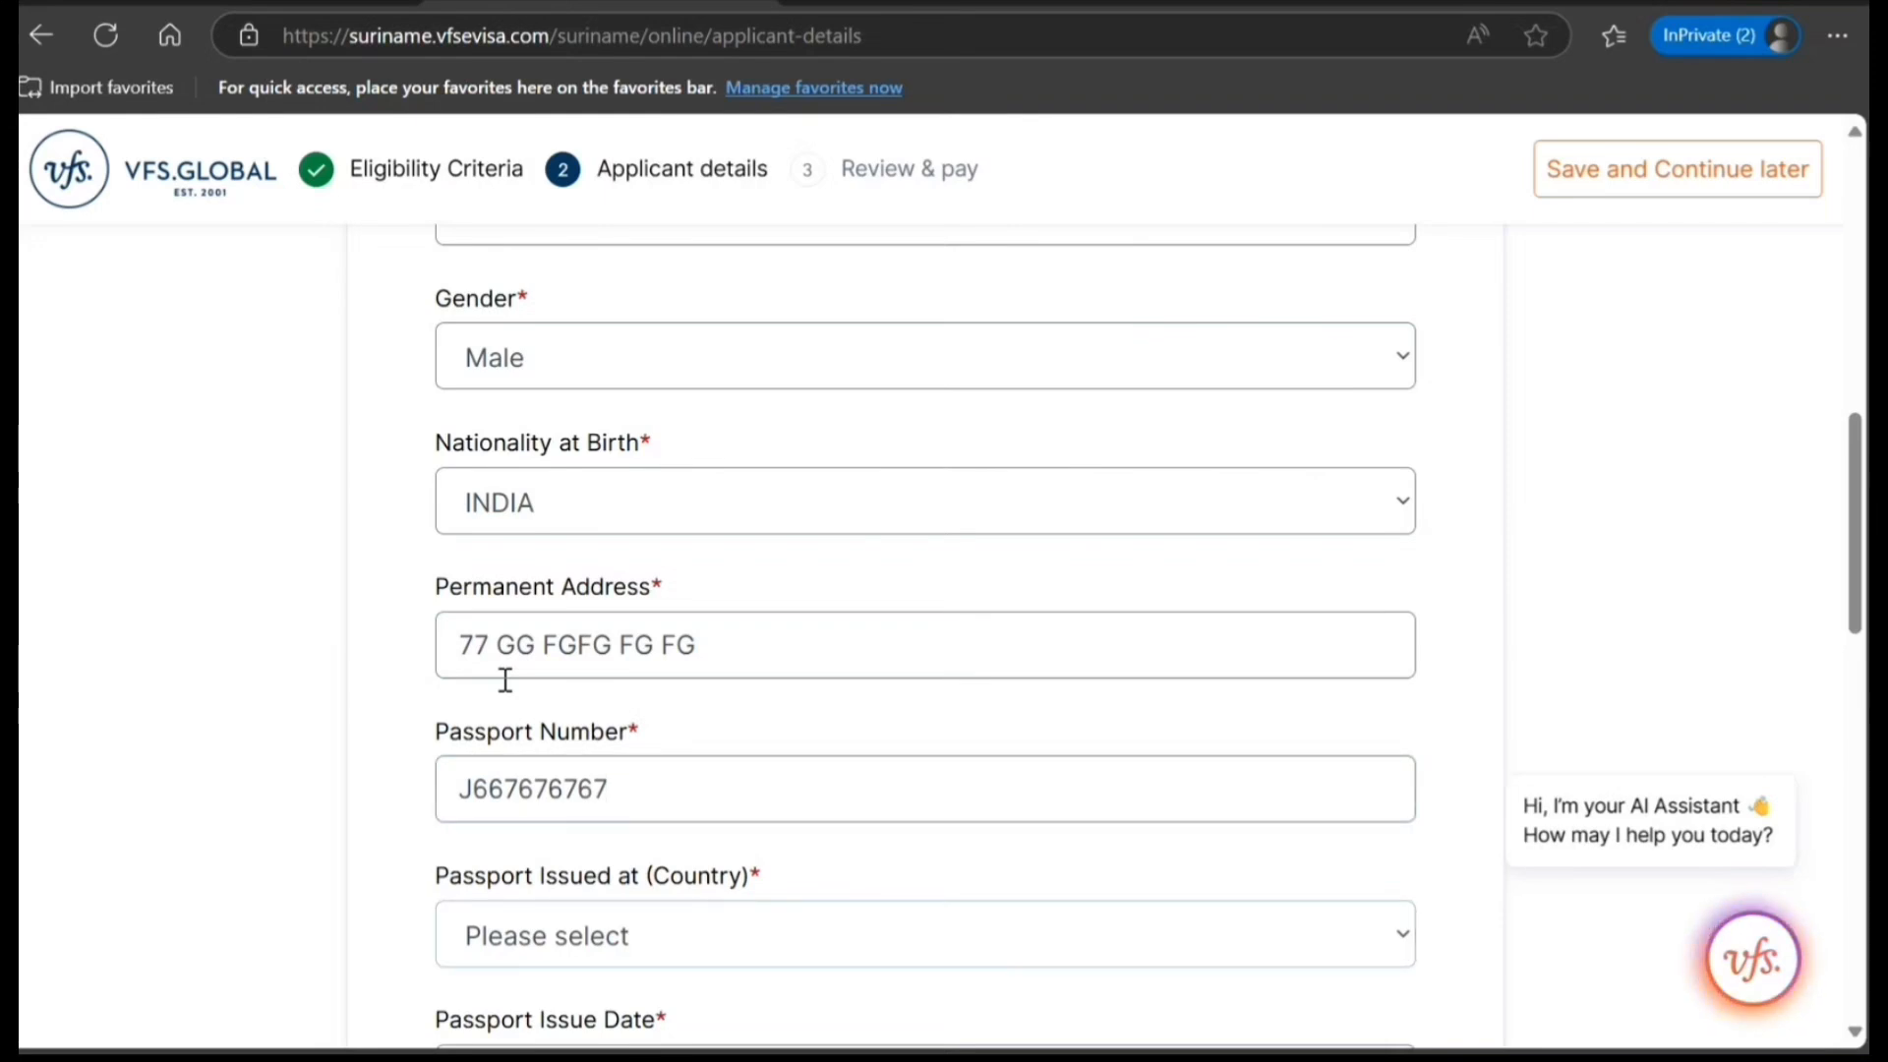
pyautogui.write('in')
pyautogui.scroll(-1, 505, 679)
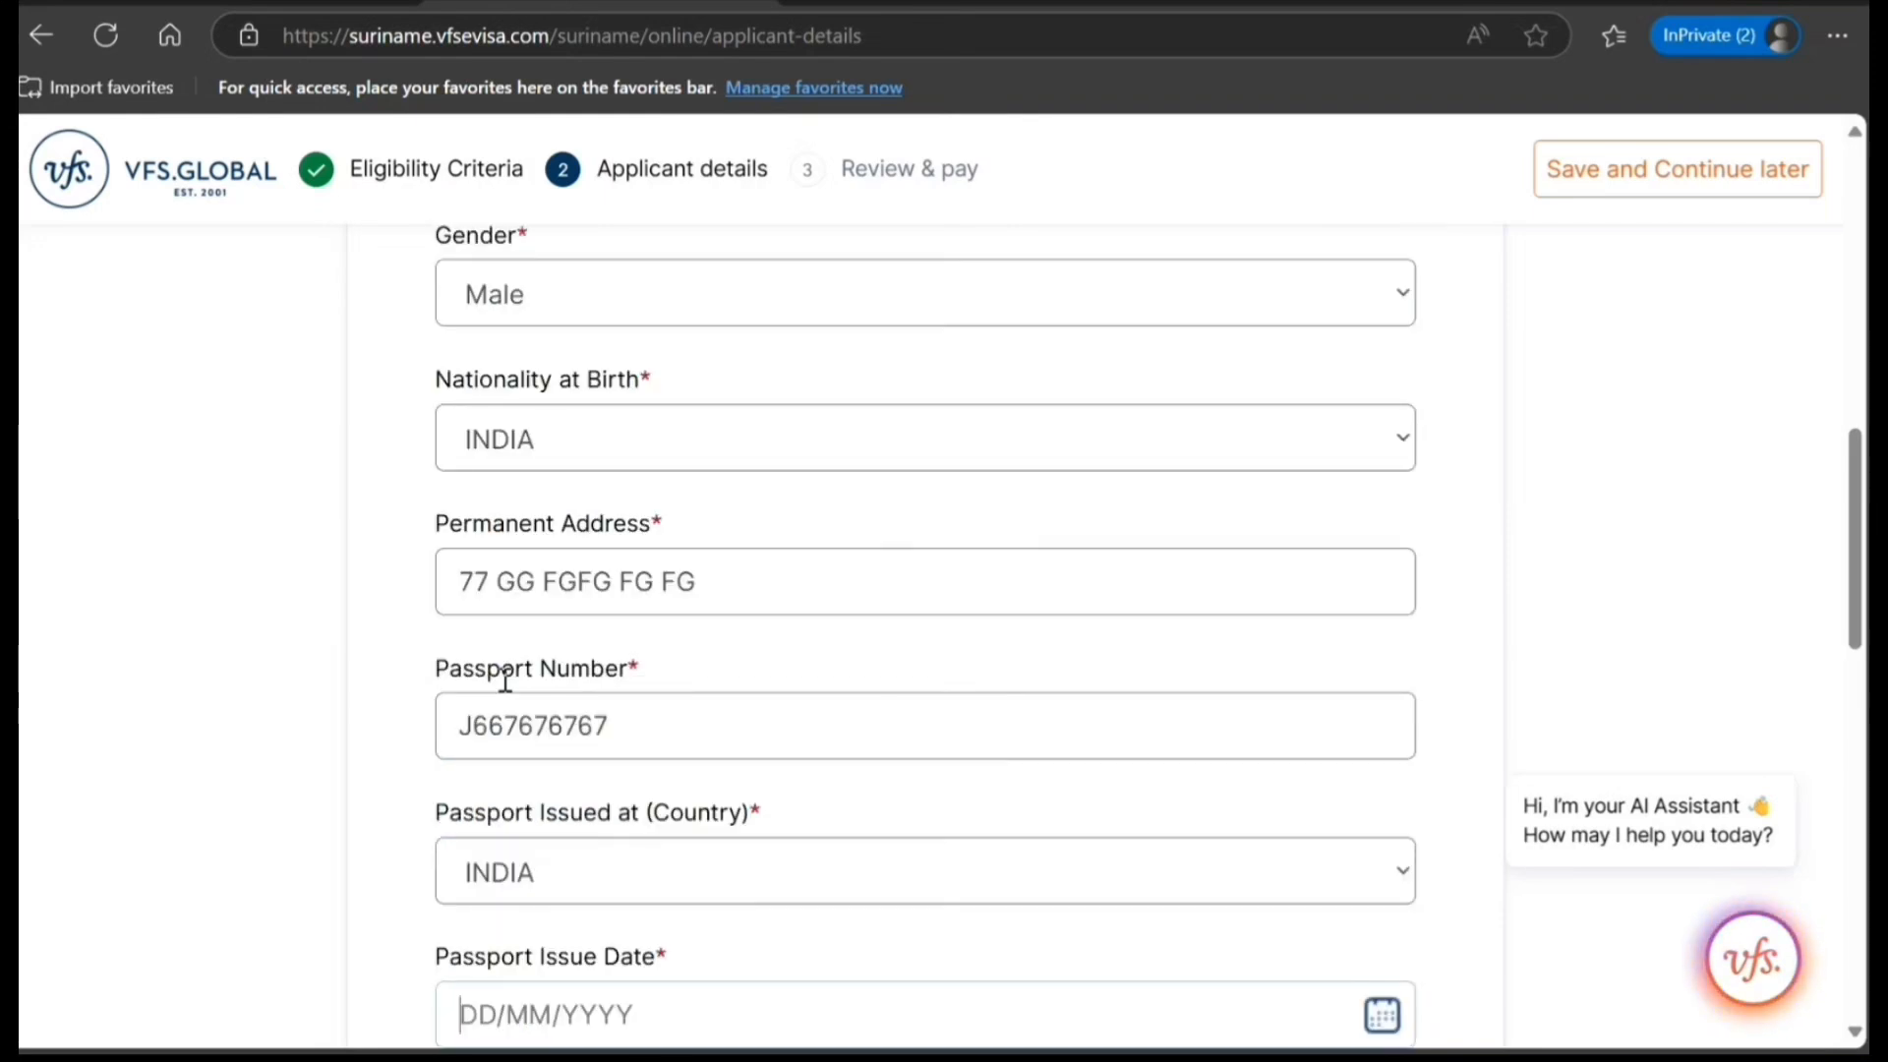
pyautogui.scroll(-1, 770, 657)
pyautogui.scroll(-1, 770, 657)
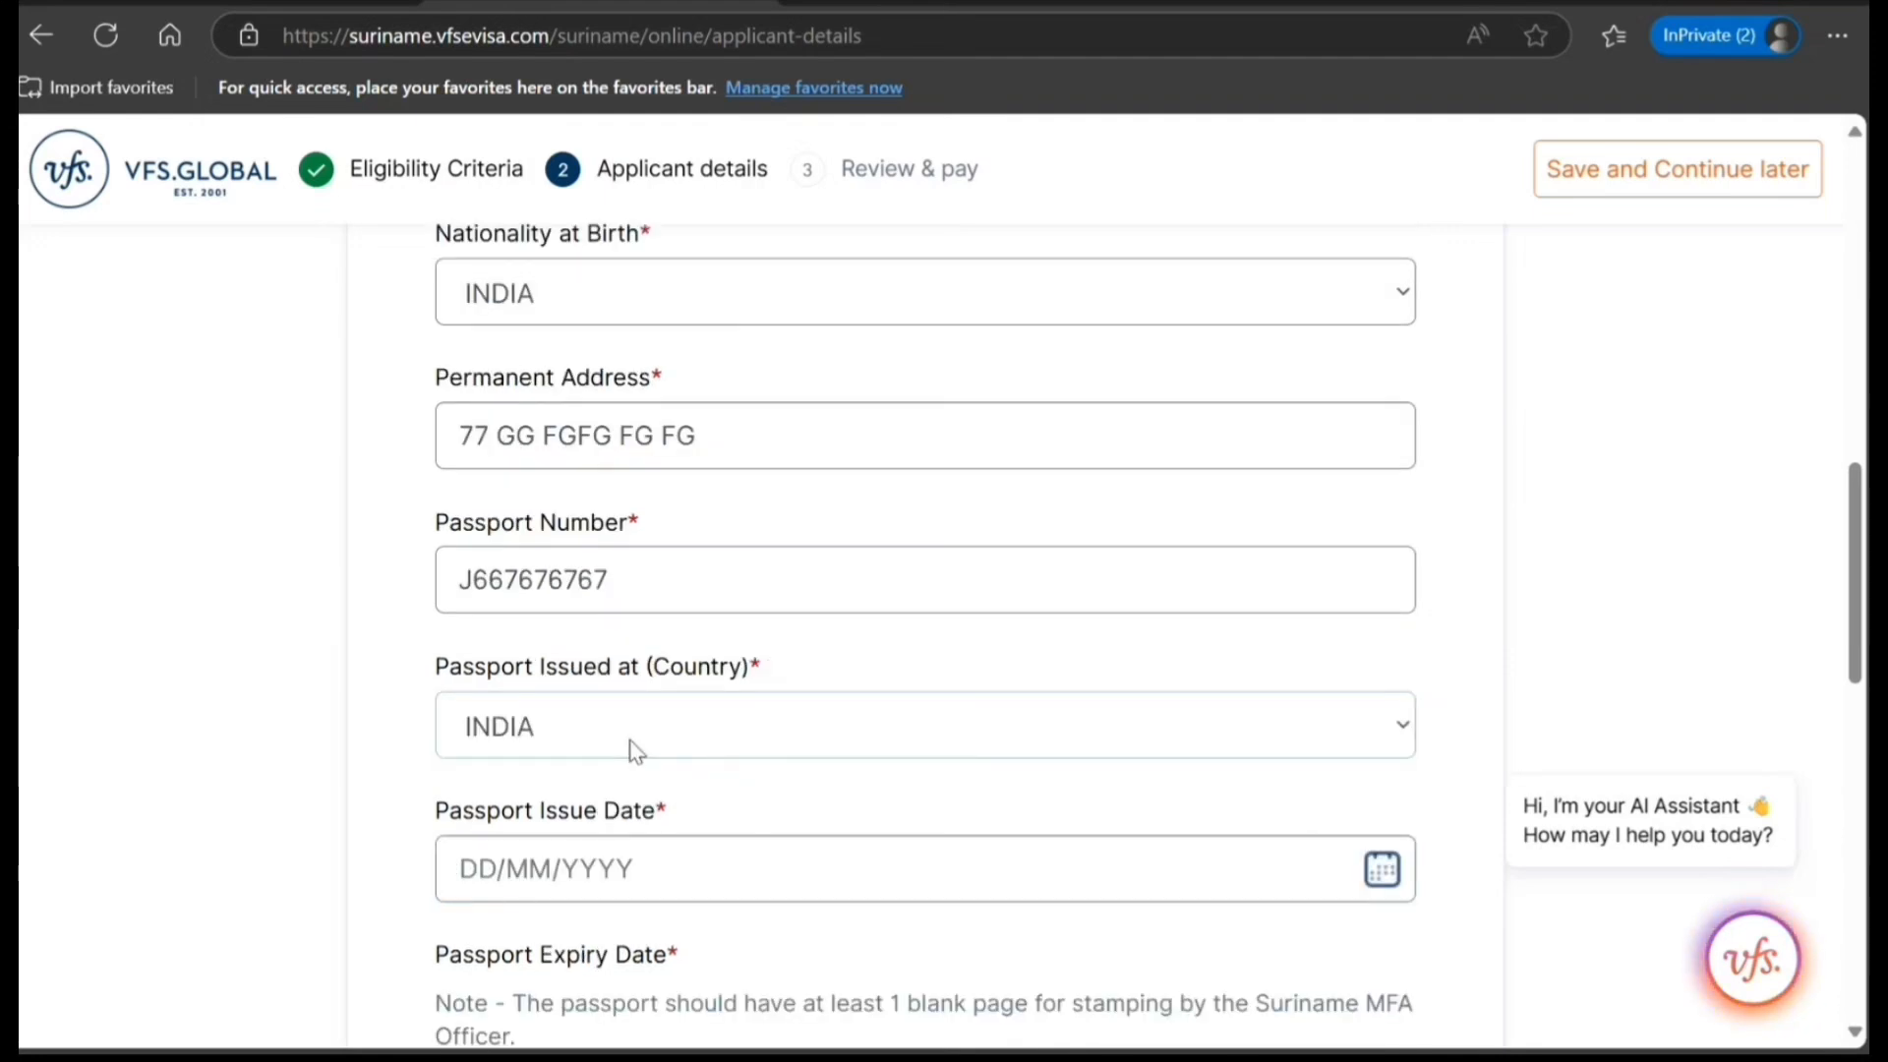
pyautogui.click(1380, 870)
pyautogui.scroll(-6, 1377, 870)
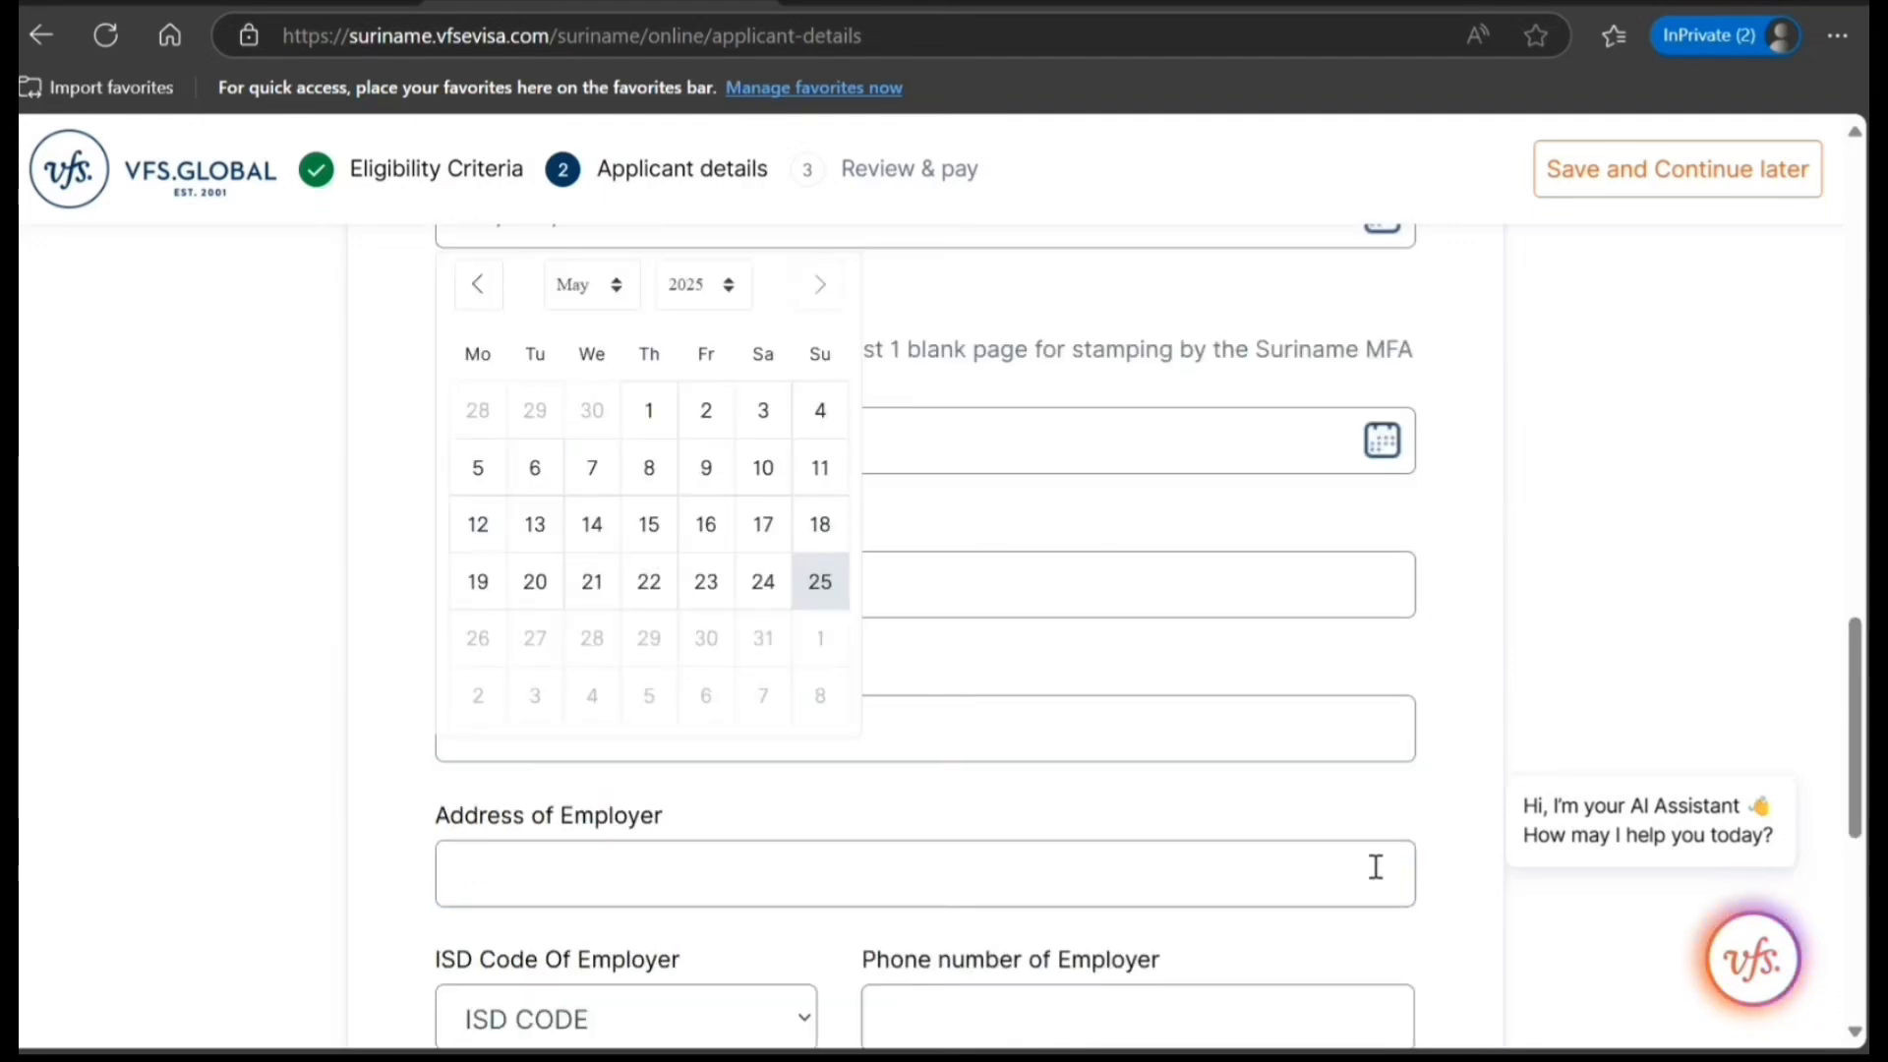
pyautogui.click(649, 411)
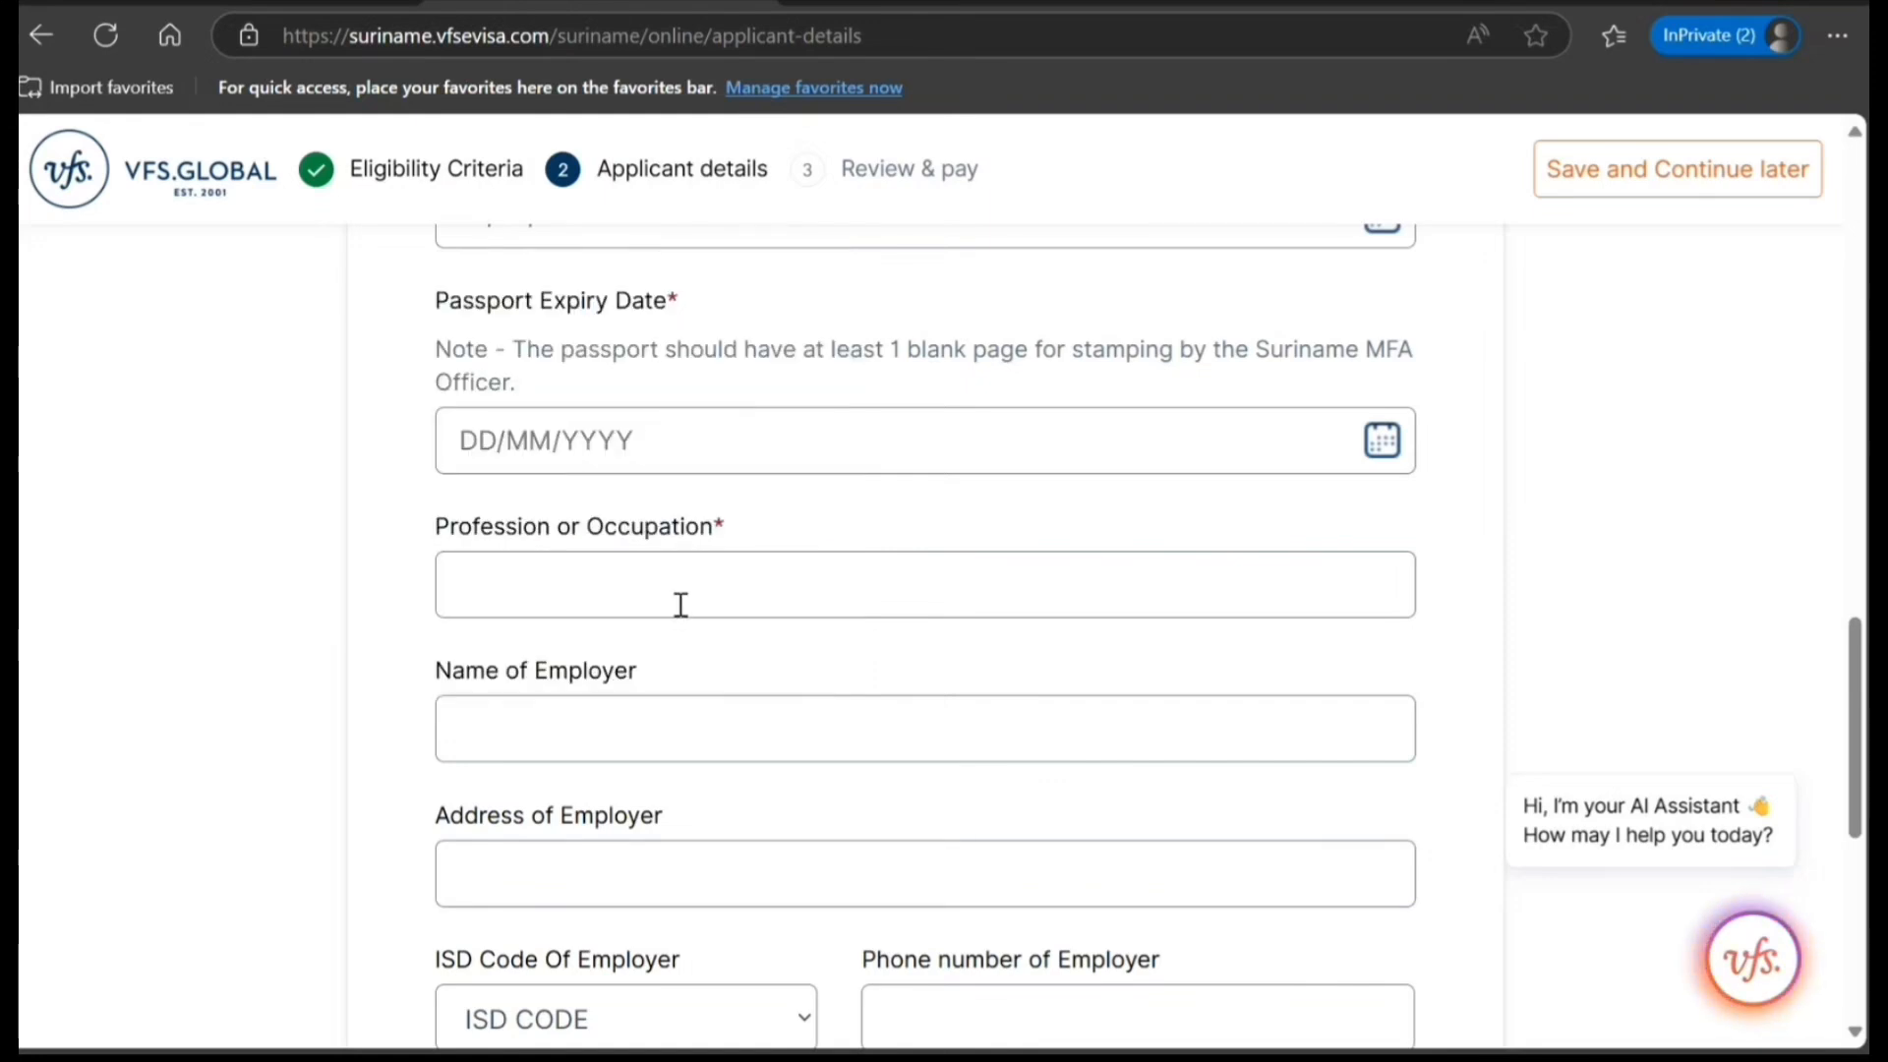
# Set the passport expiry date to 30/04/2035.
pyautogui.scroll(2, 676, 604)
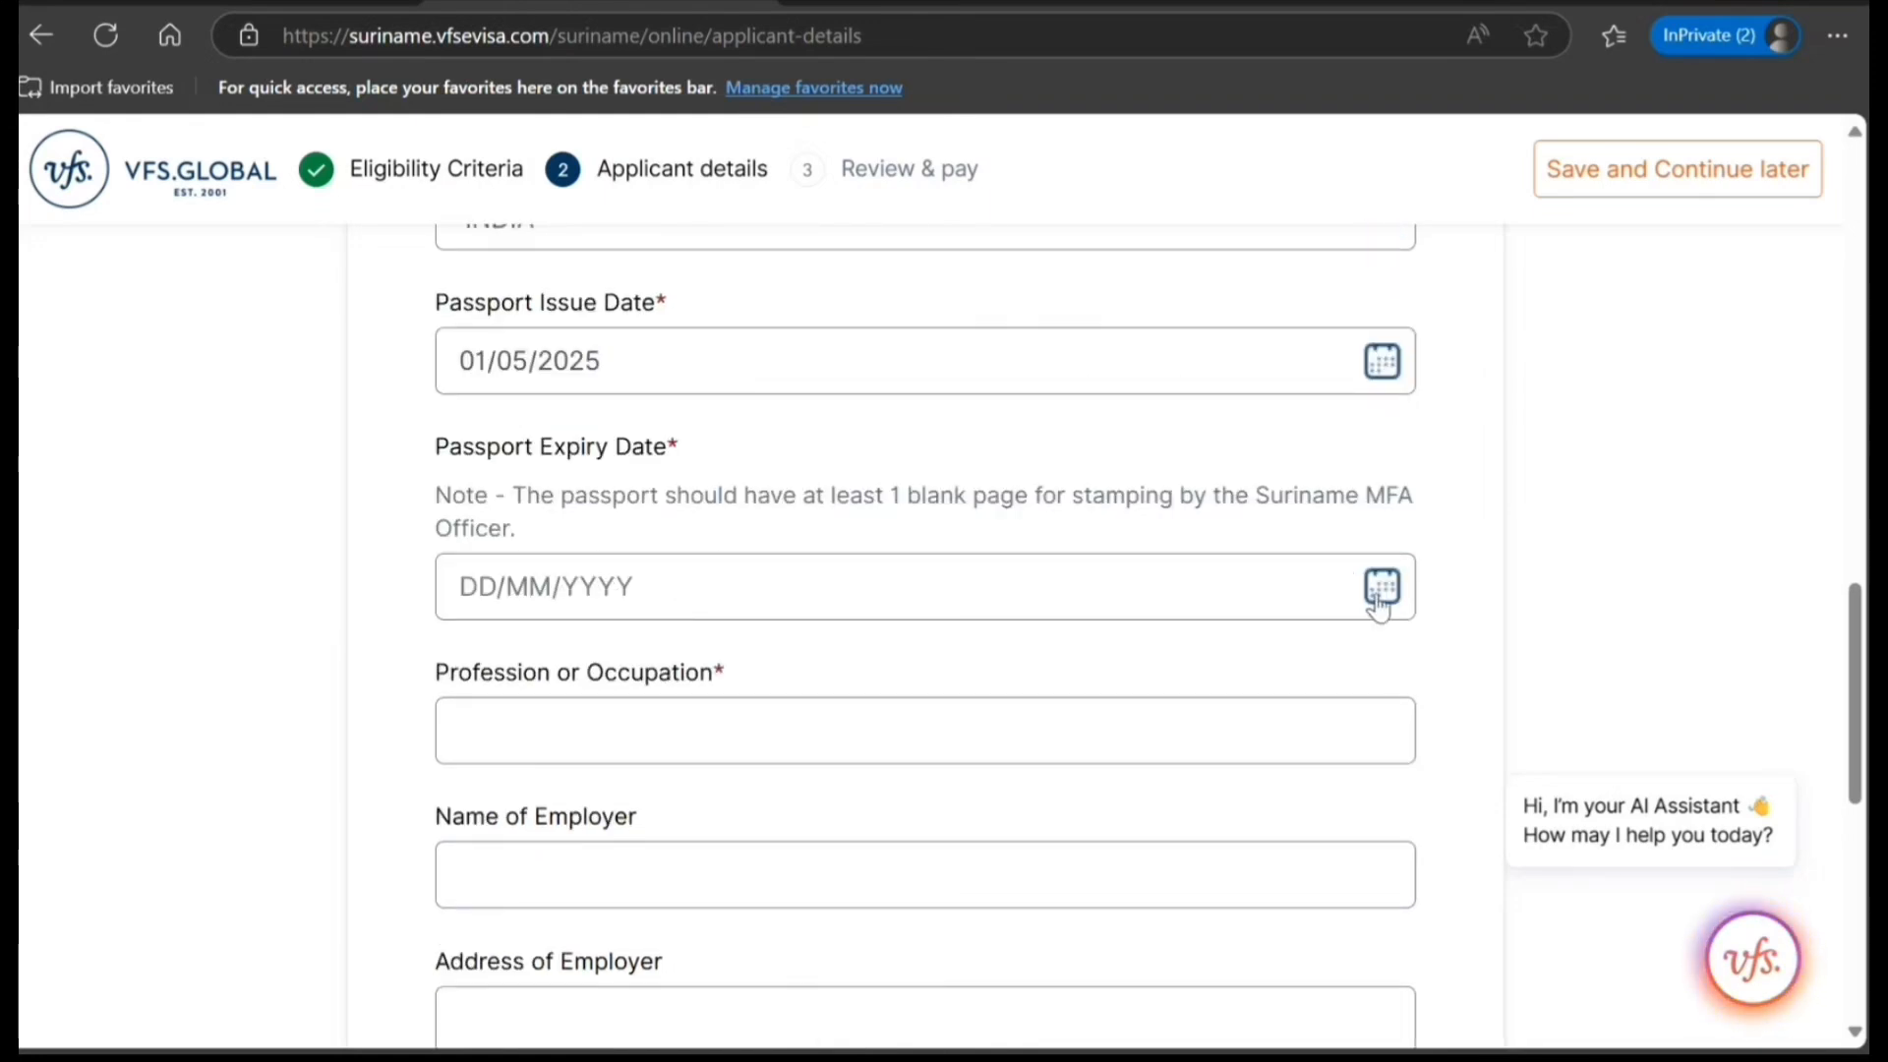
pyautogui.click(1380, 603)
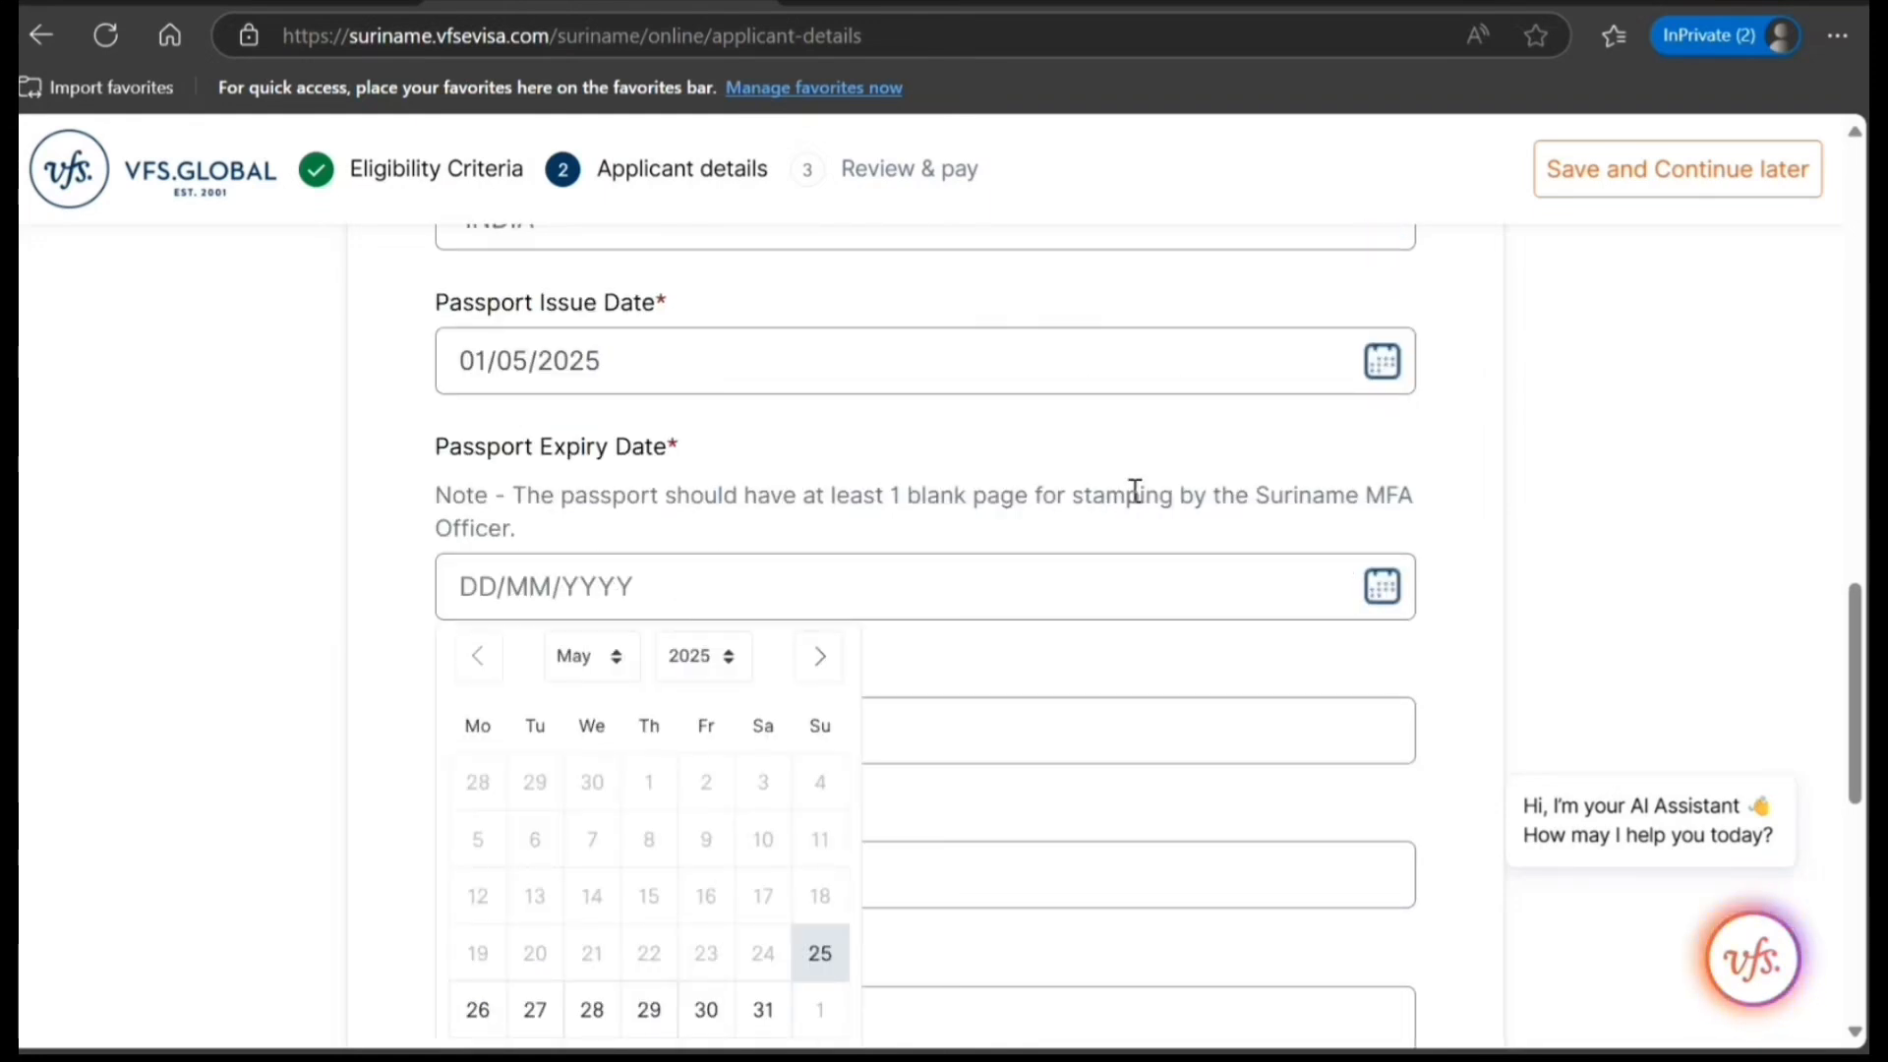
pyautogui.click(727, 651)
pyautogui.click(721, 621)
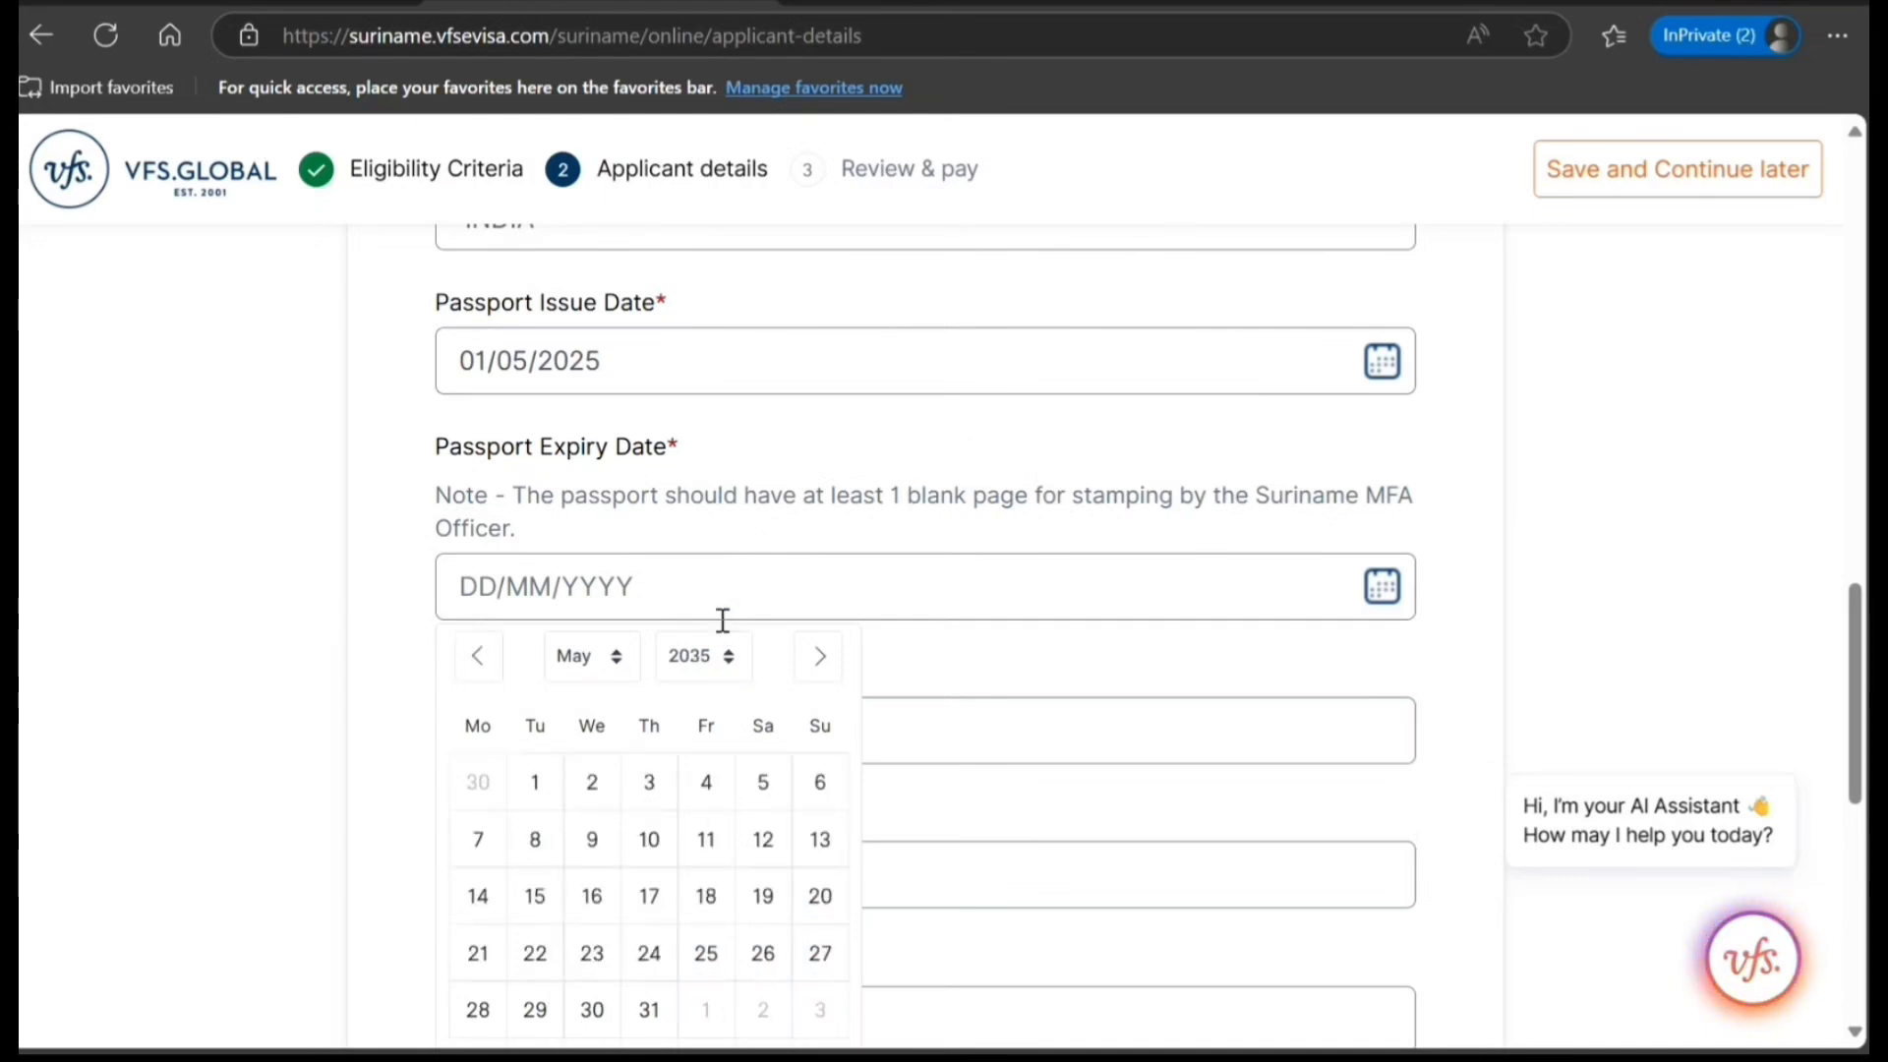
pyautogui.click(485, 787)
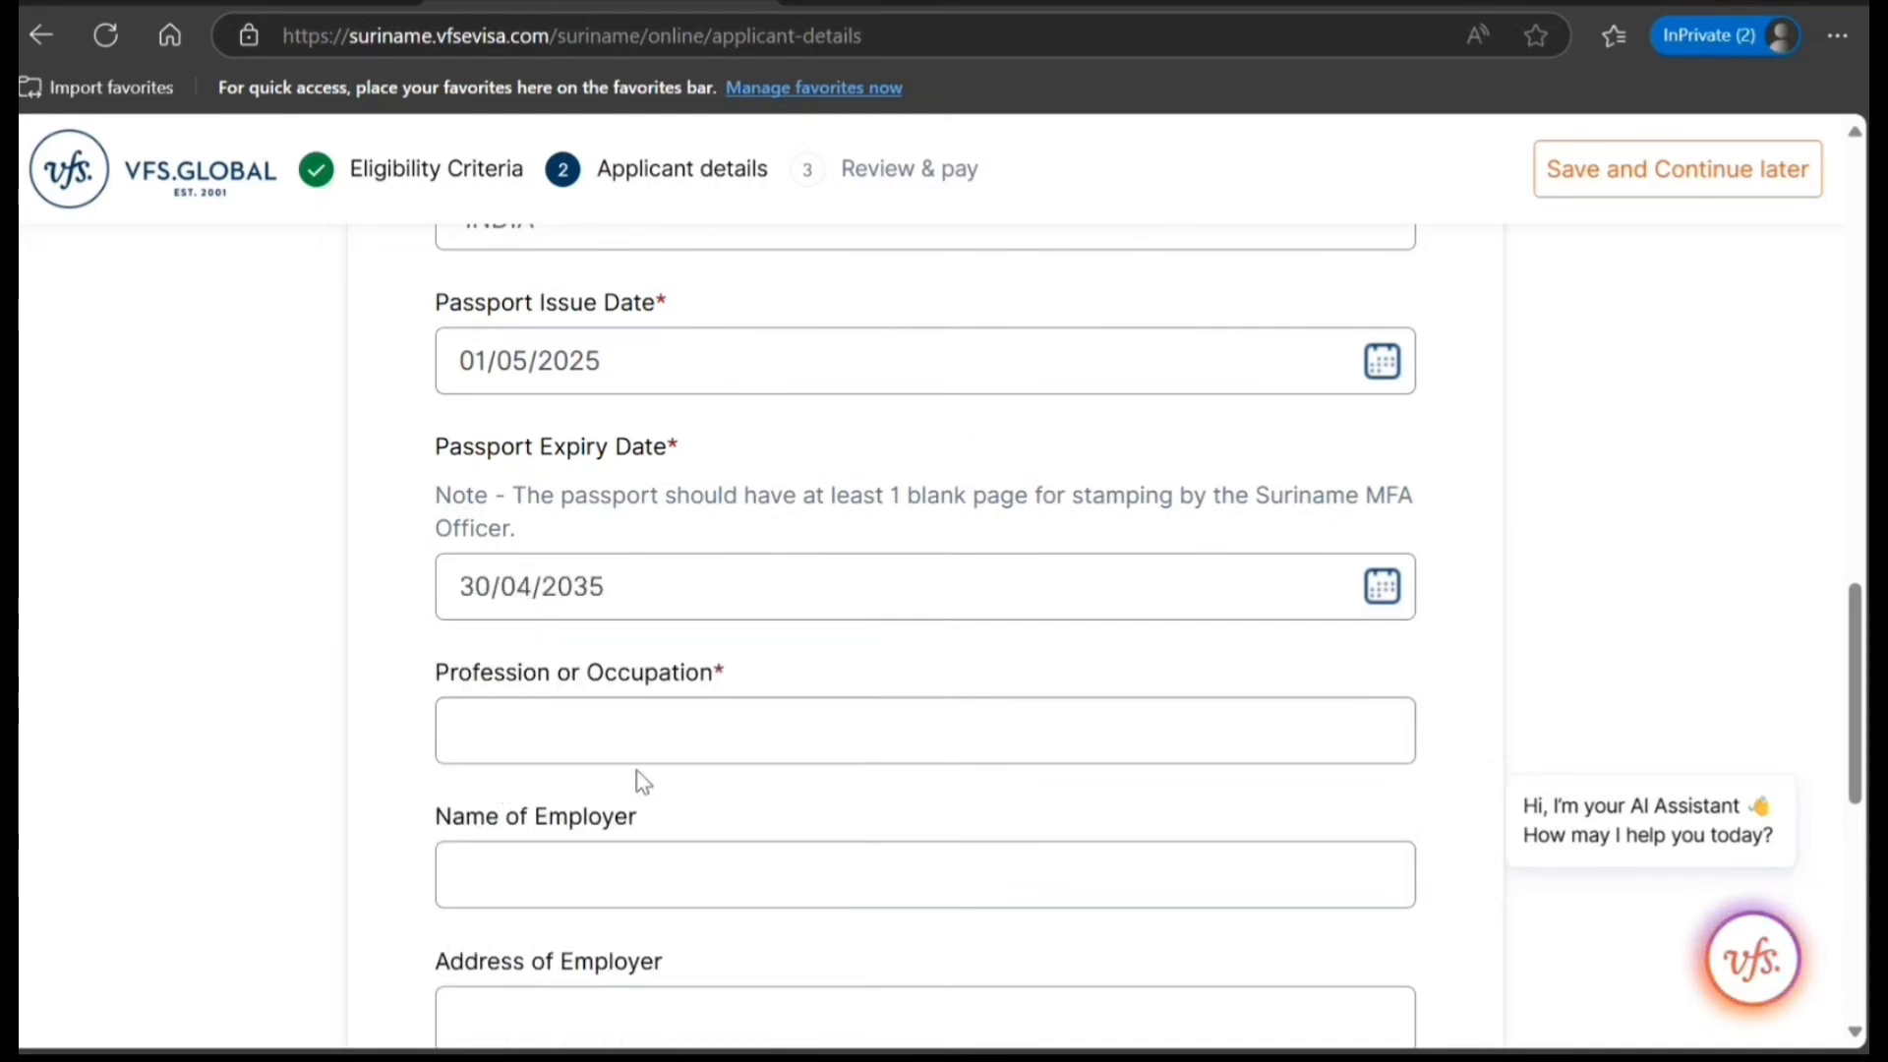
# Enter IT CONSULTANT as the applicant's profession or occupation.
pyautogui.click(639, 733)
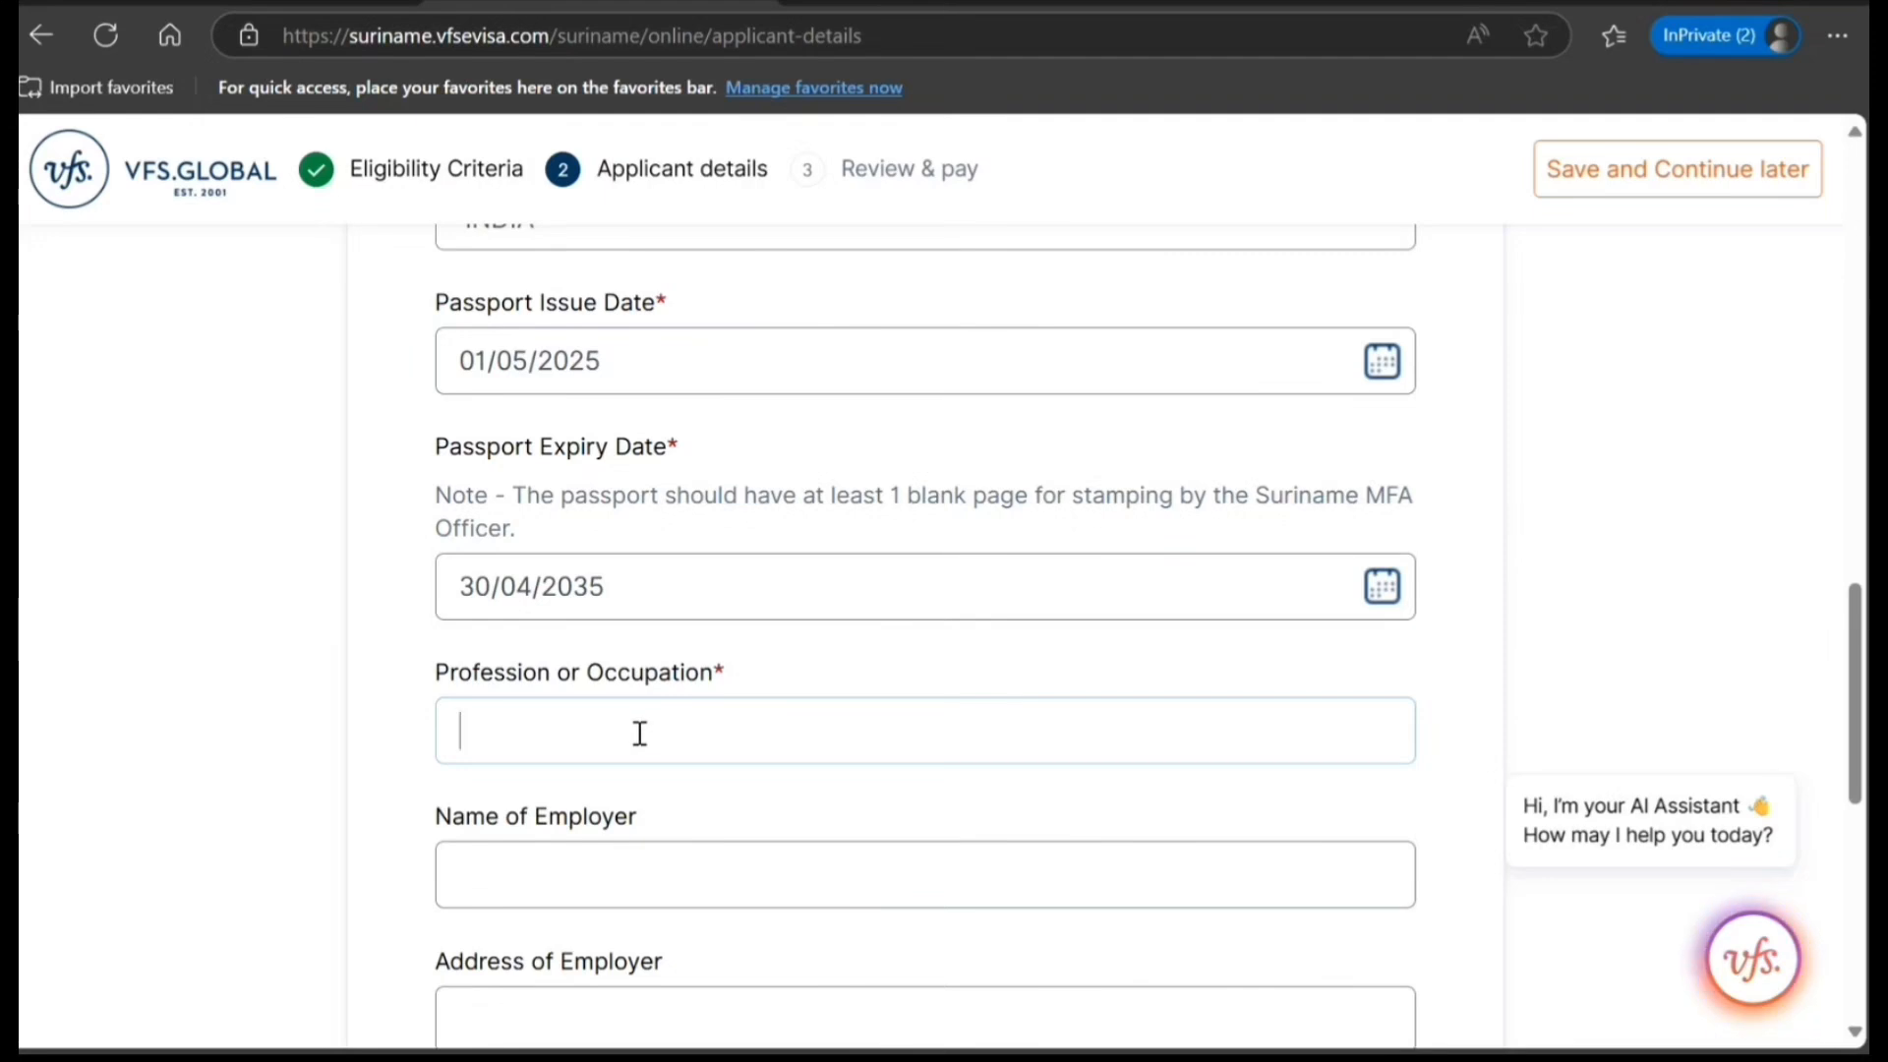
pyautogui.write('IT CONSULTANT')
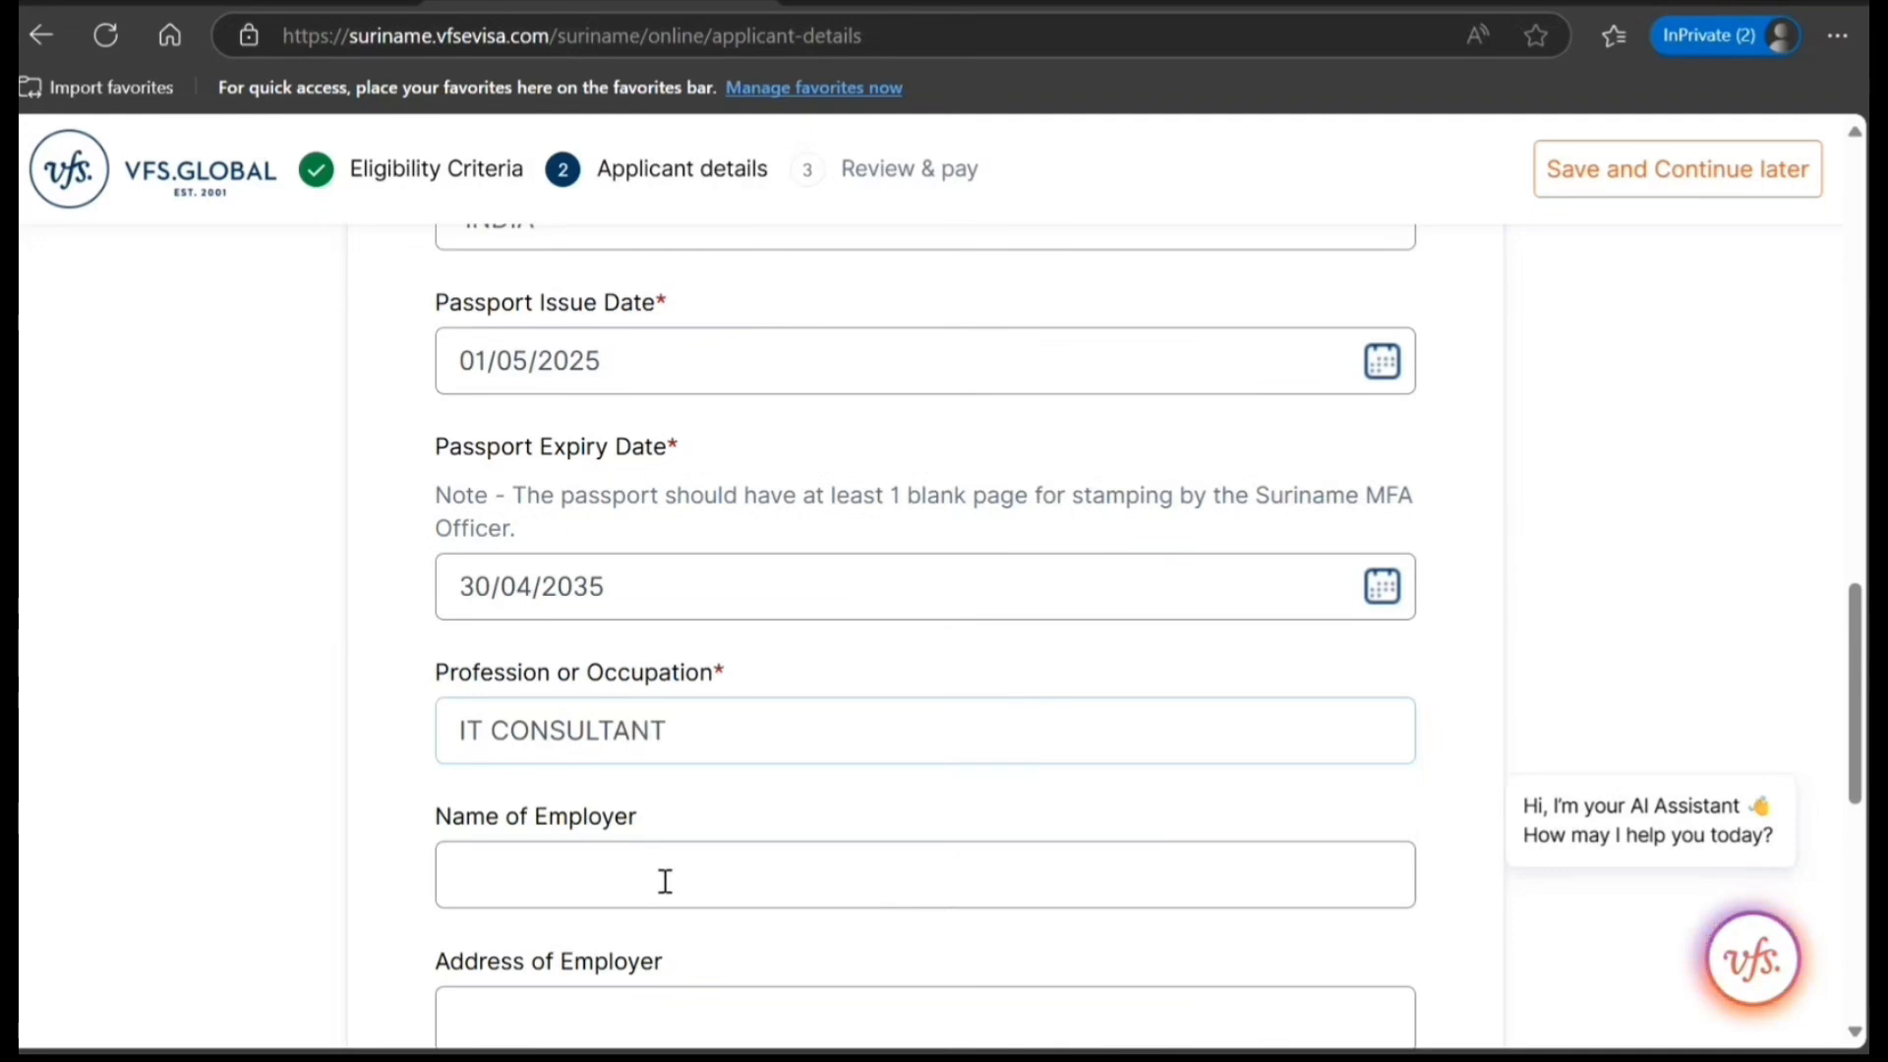
pyautogui.scroll(-5, 666, 880)
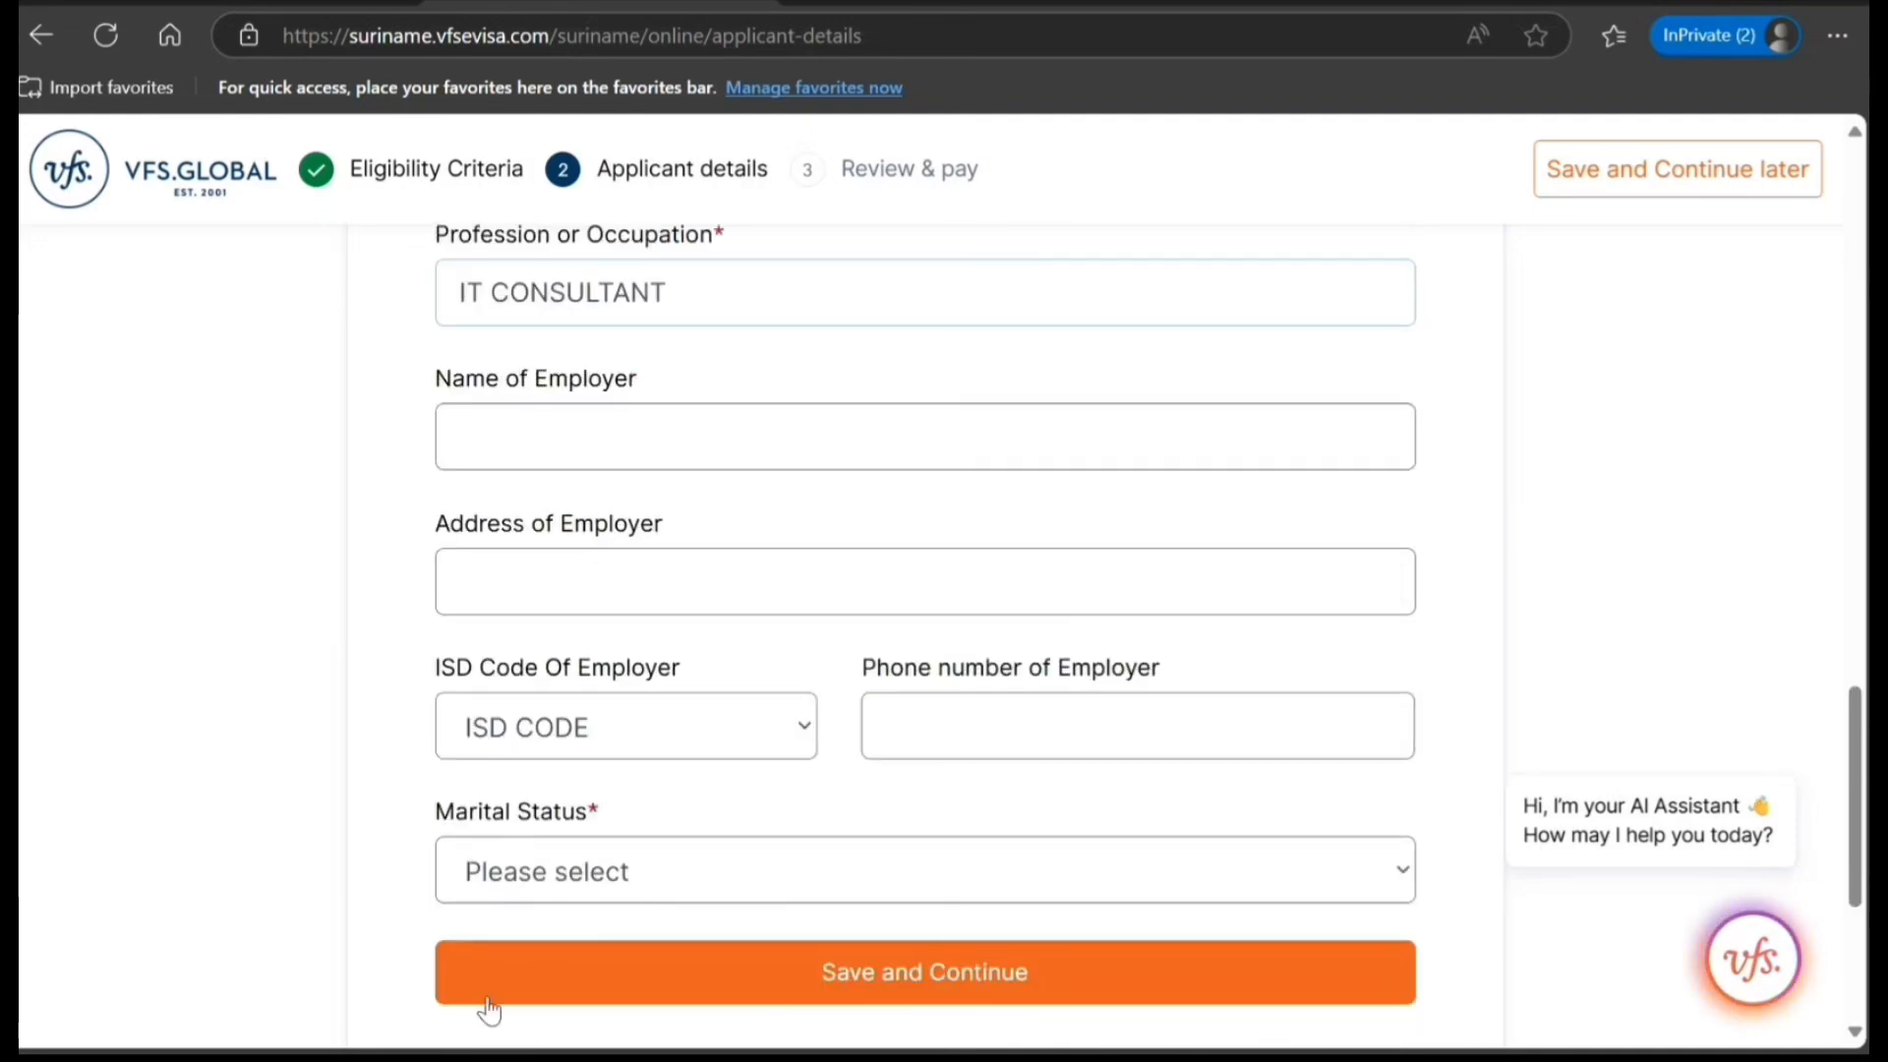
# Set the applicant's marital status to Single and save the applicant details.
pyautogui.click(540, 863)
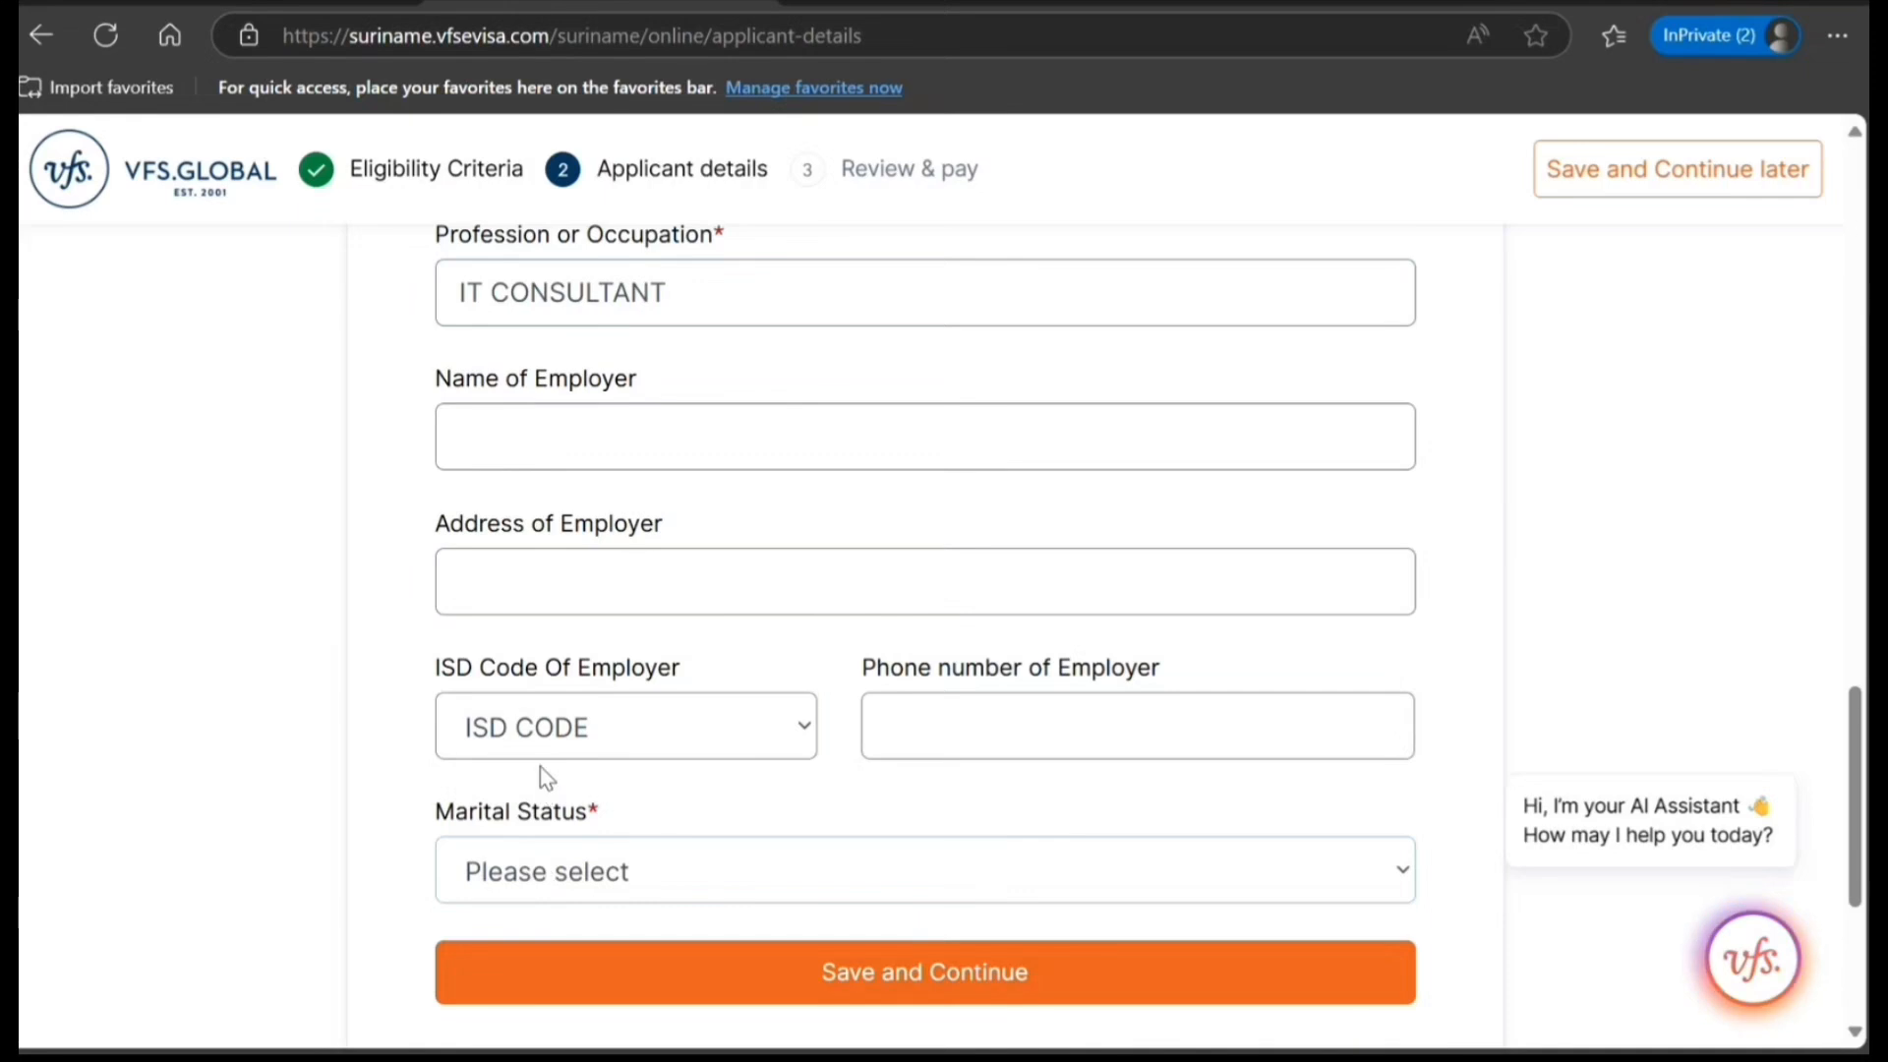
pyautogui.press('Down')
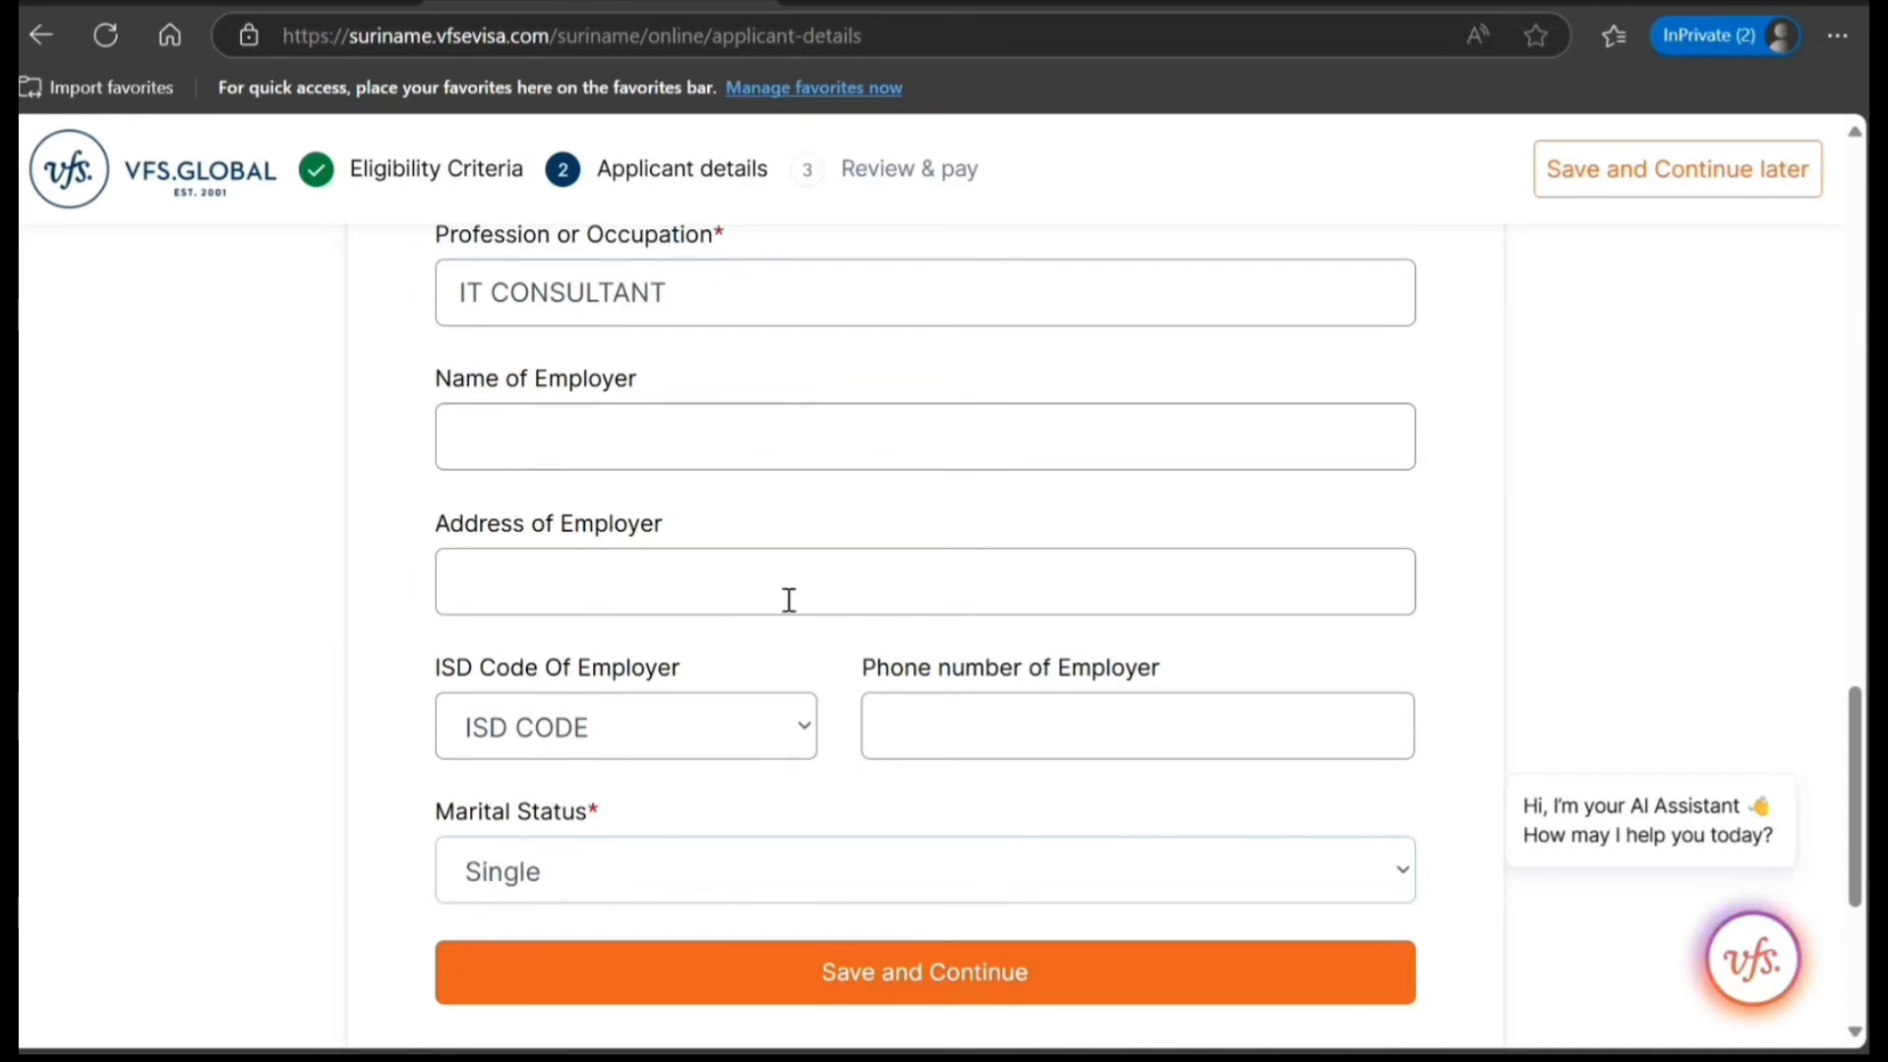
pyautogui.scroll(-3, 948, 688)
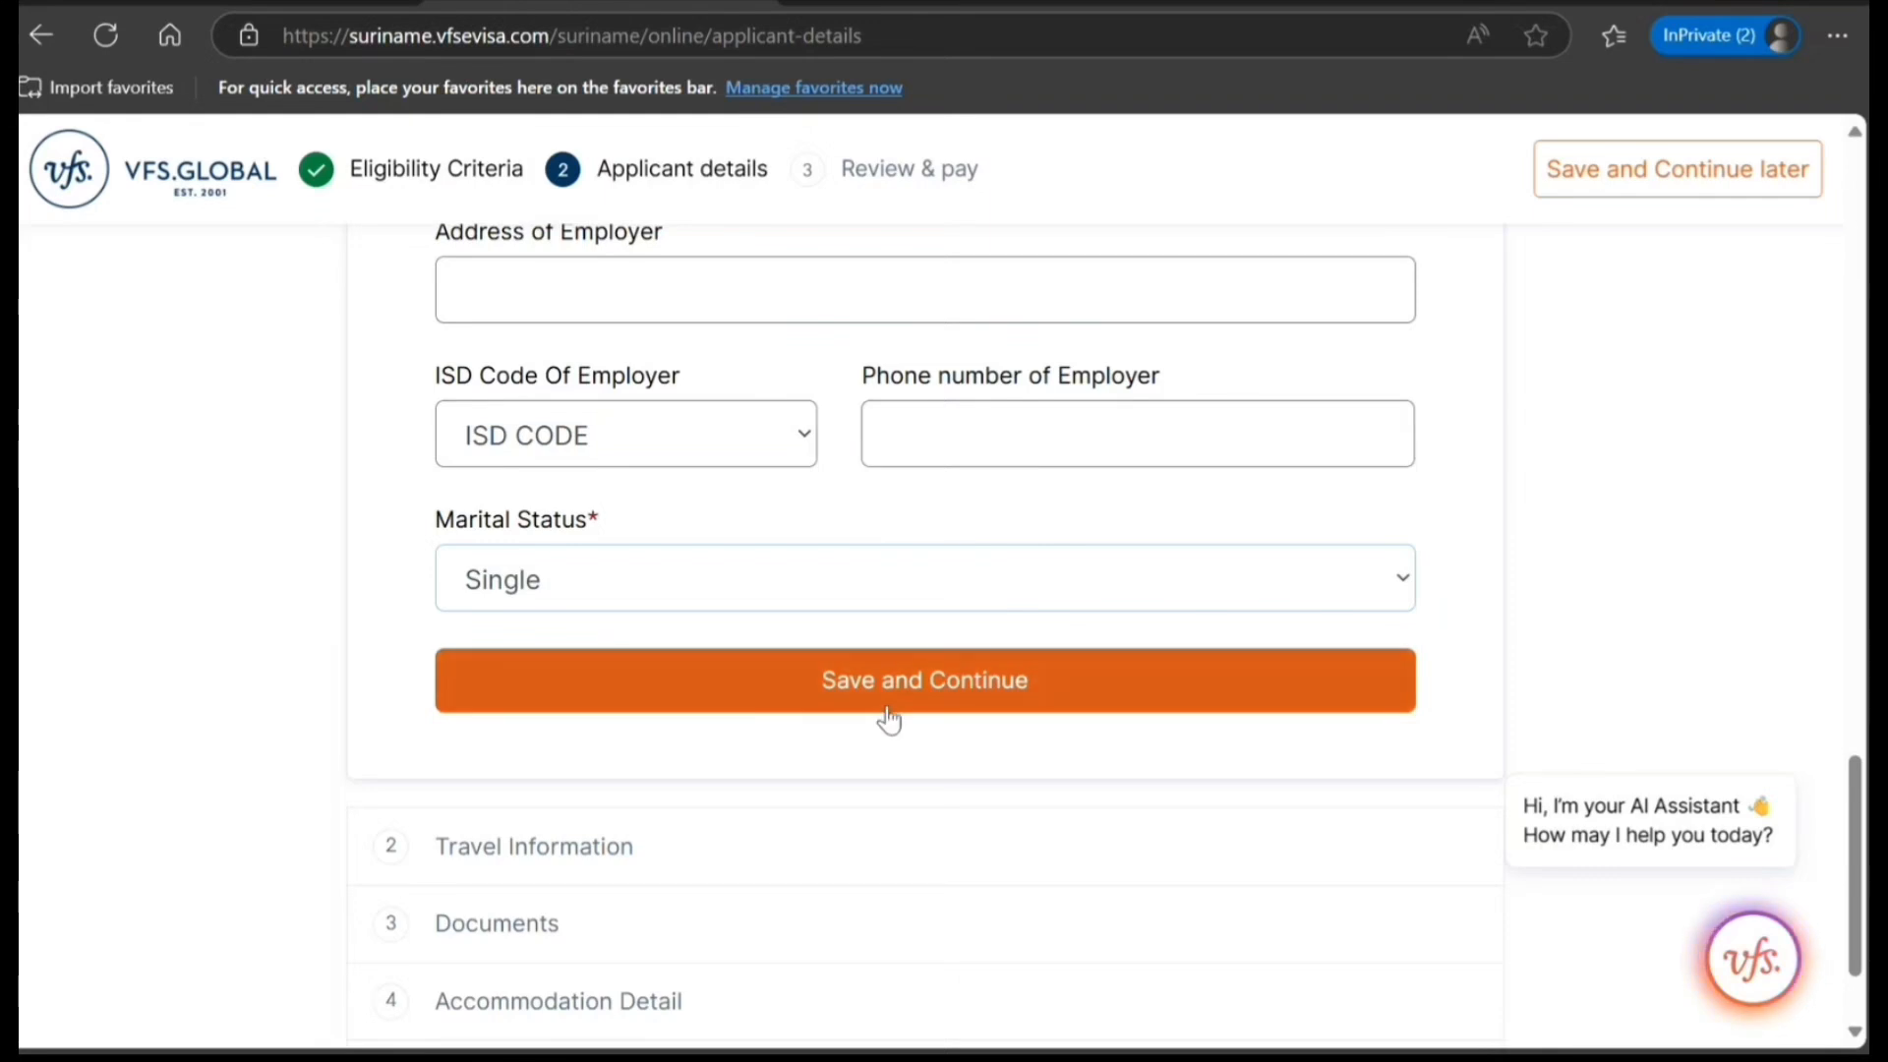
pyautogui.click(888, 720)
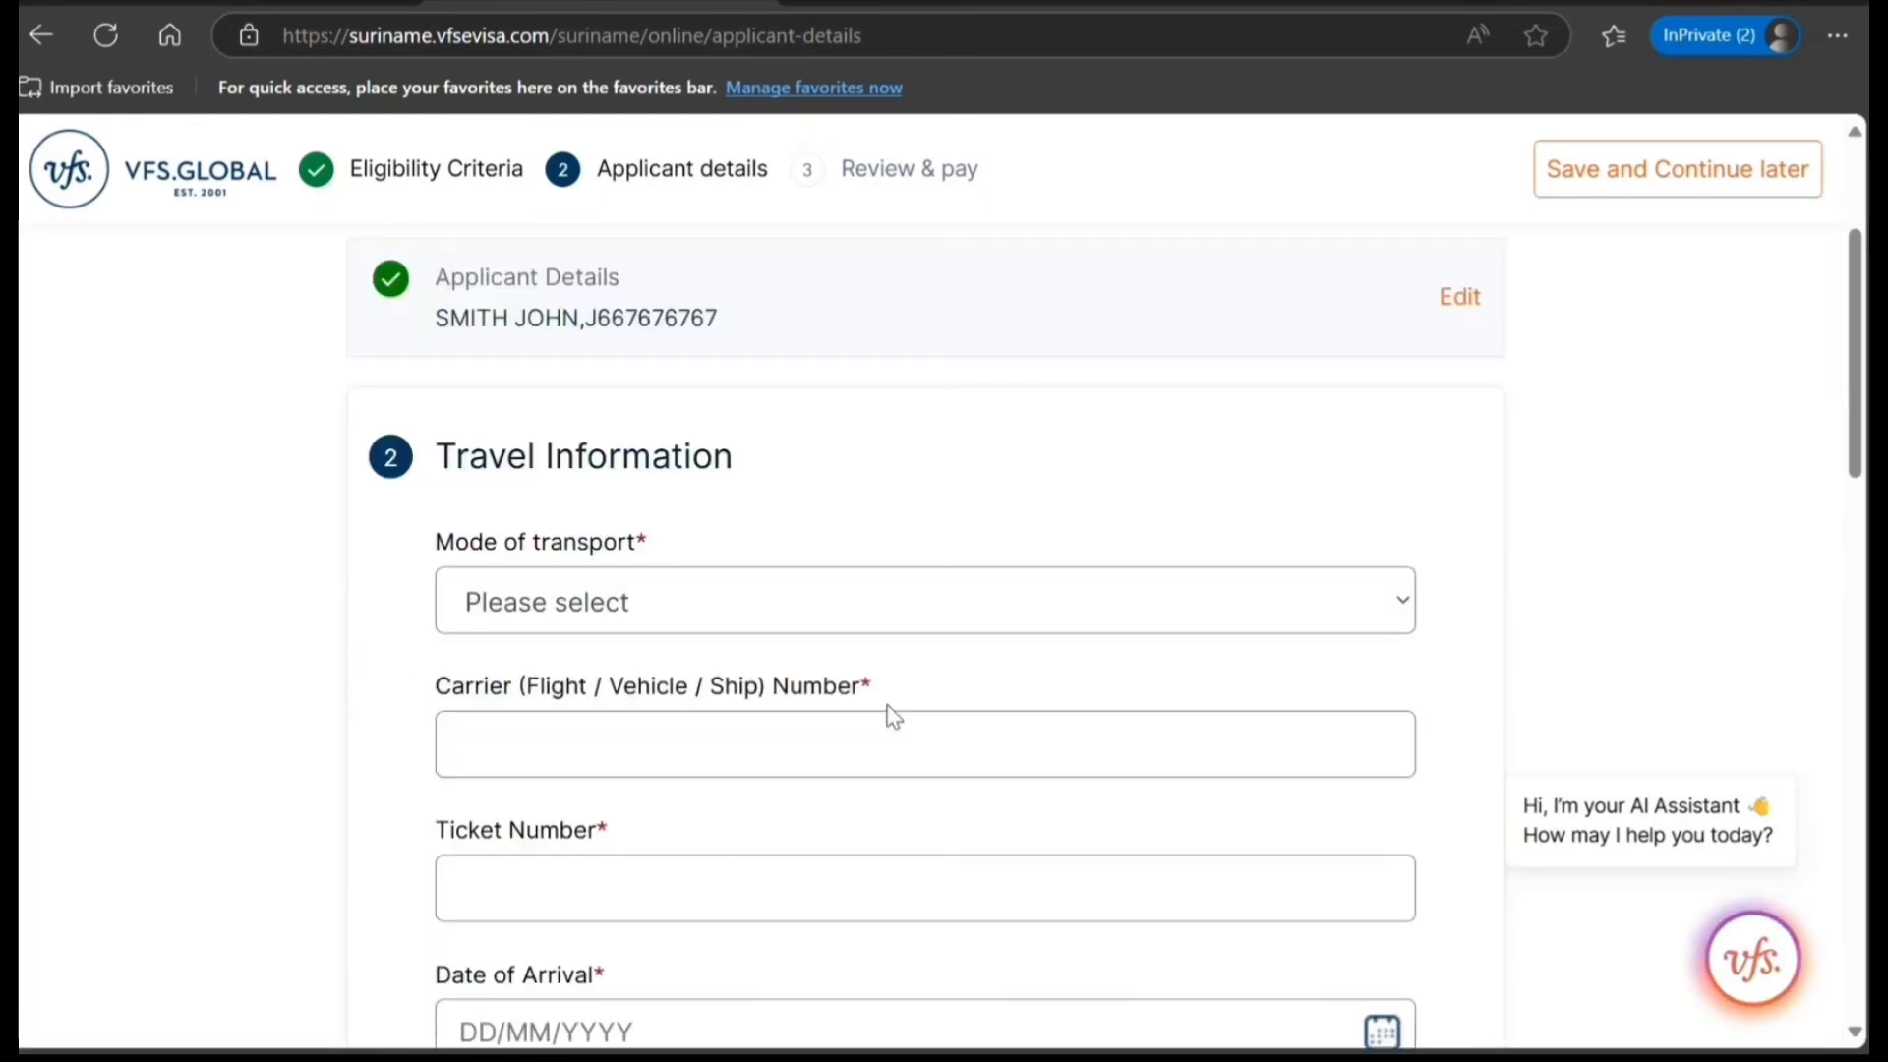
# Choose Air as the mode of transport, enter AC676767676 as the carrier number, and fill in the ticket number.
pyautogui.click(657, 714)
pyautogui.click(683, 740)
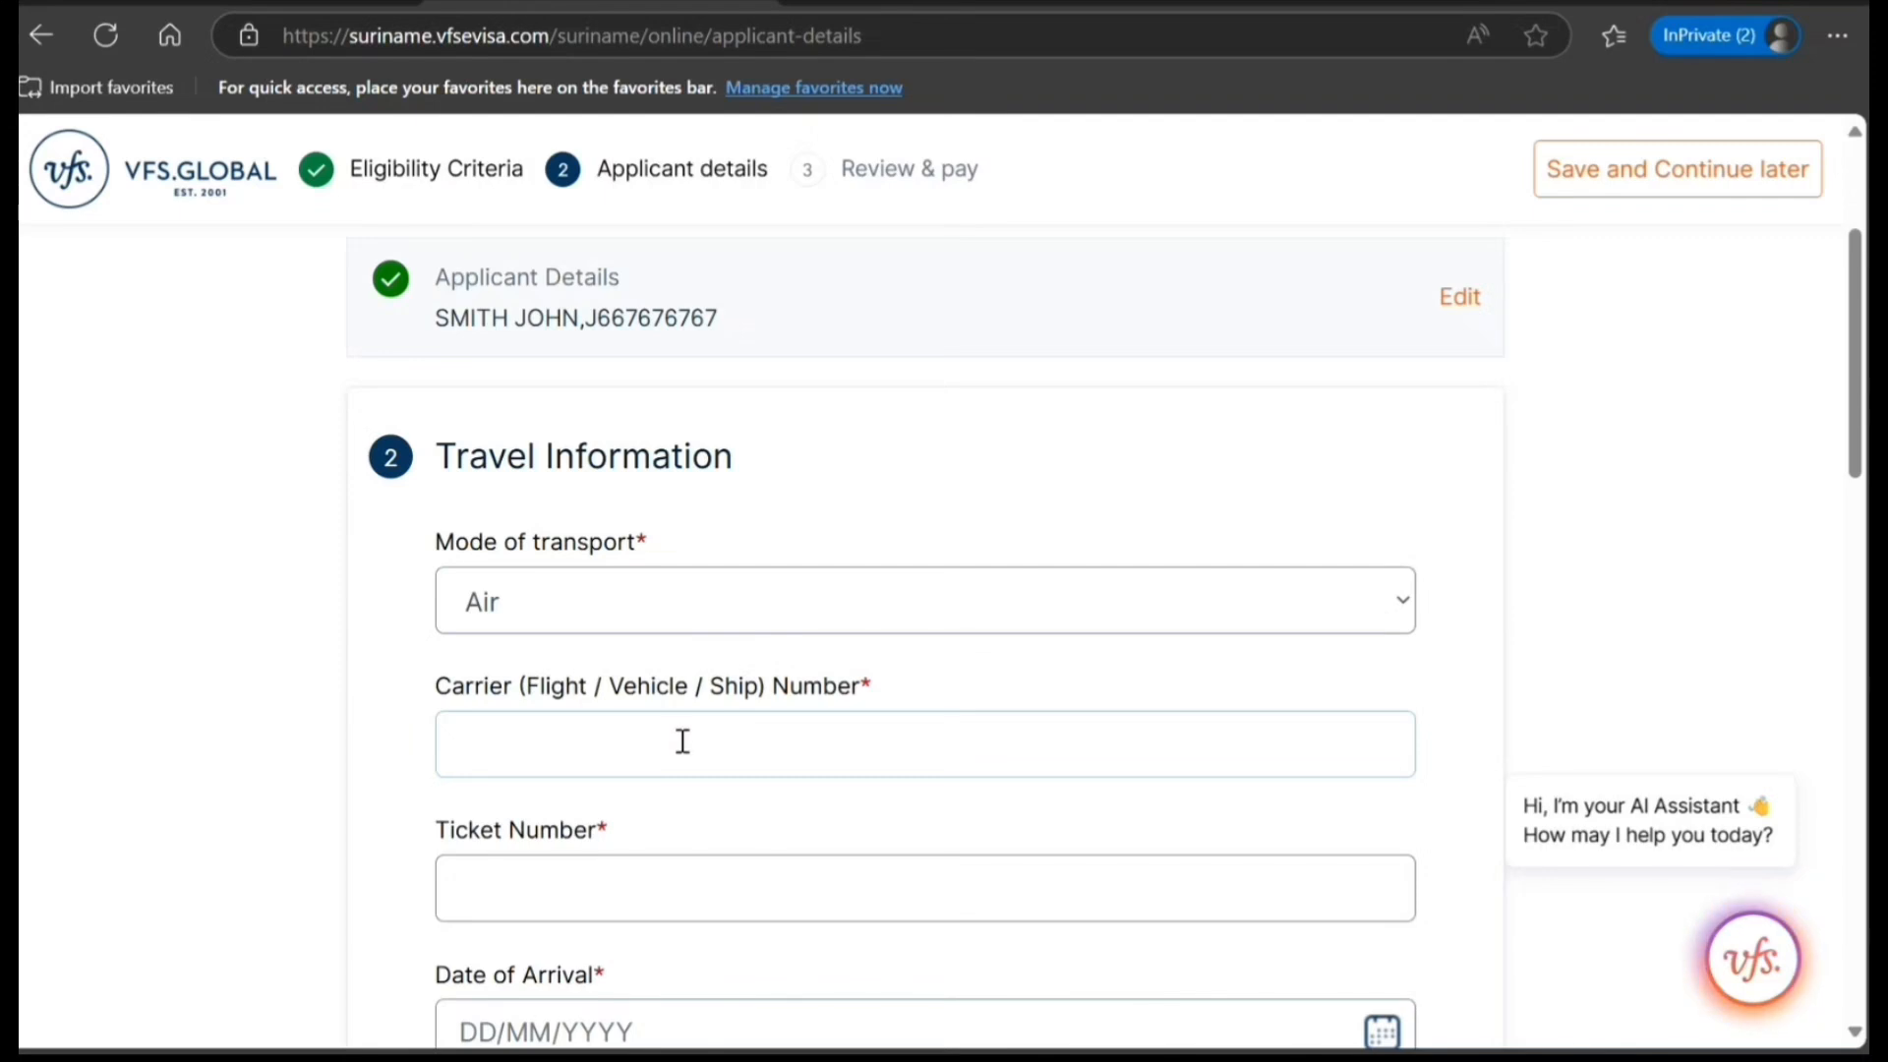
pyautogui.write('AC67676')
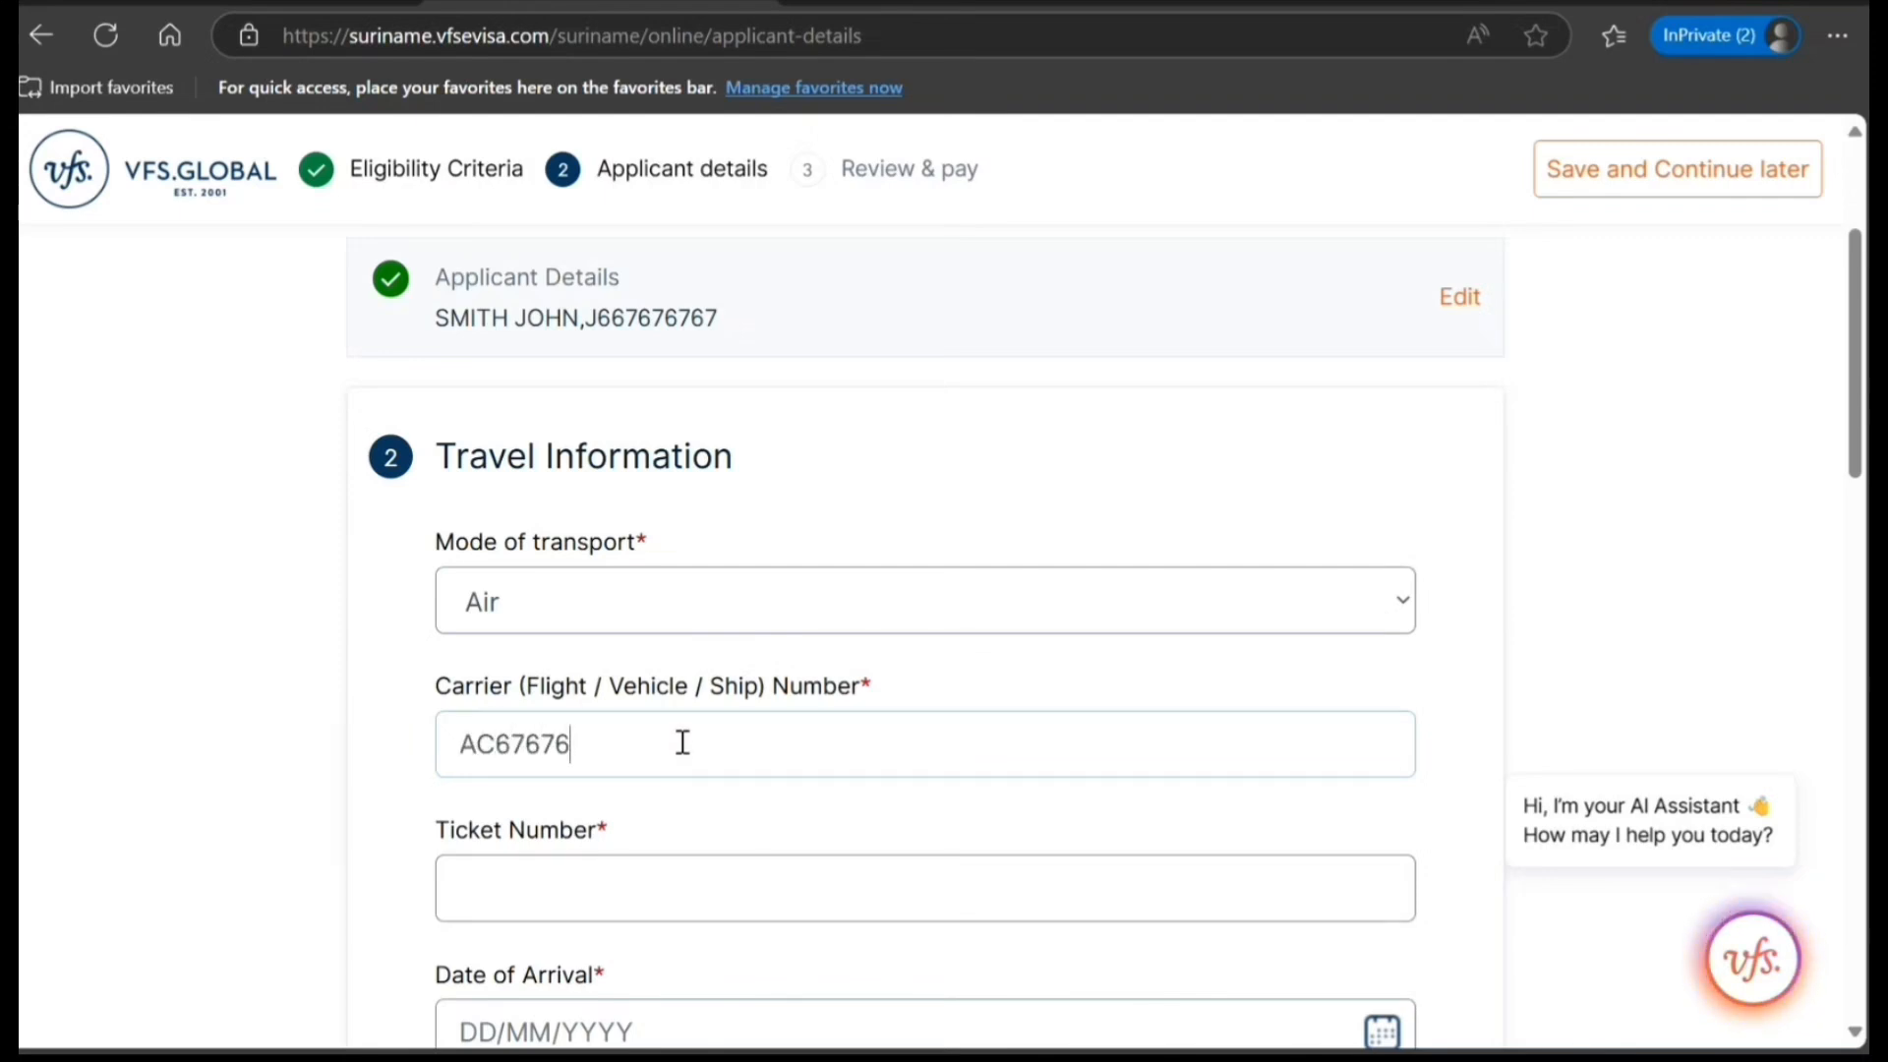
pyautogui.write('7676')
pyautogui.click(519, 912)
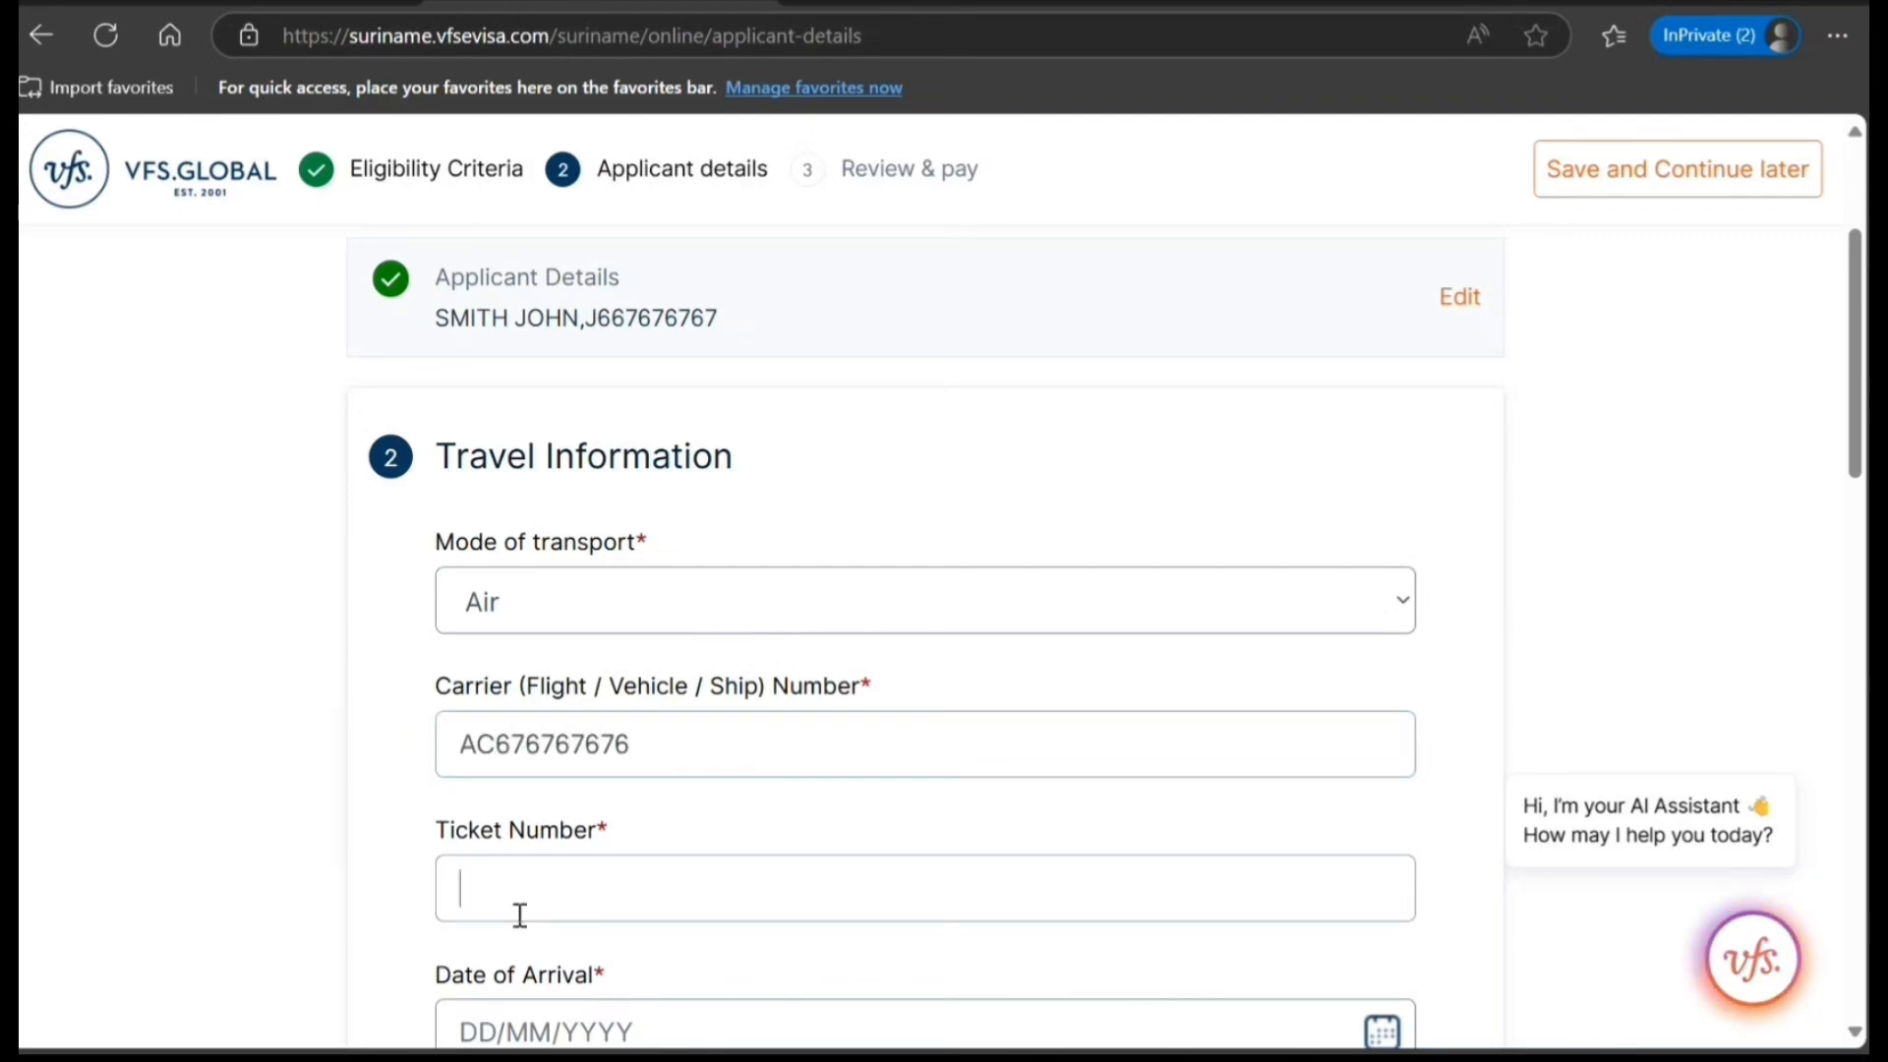
pyautogui.write('7676767676')
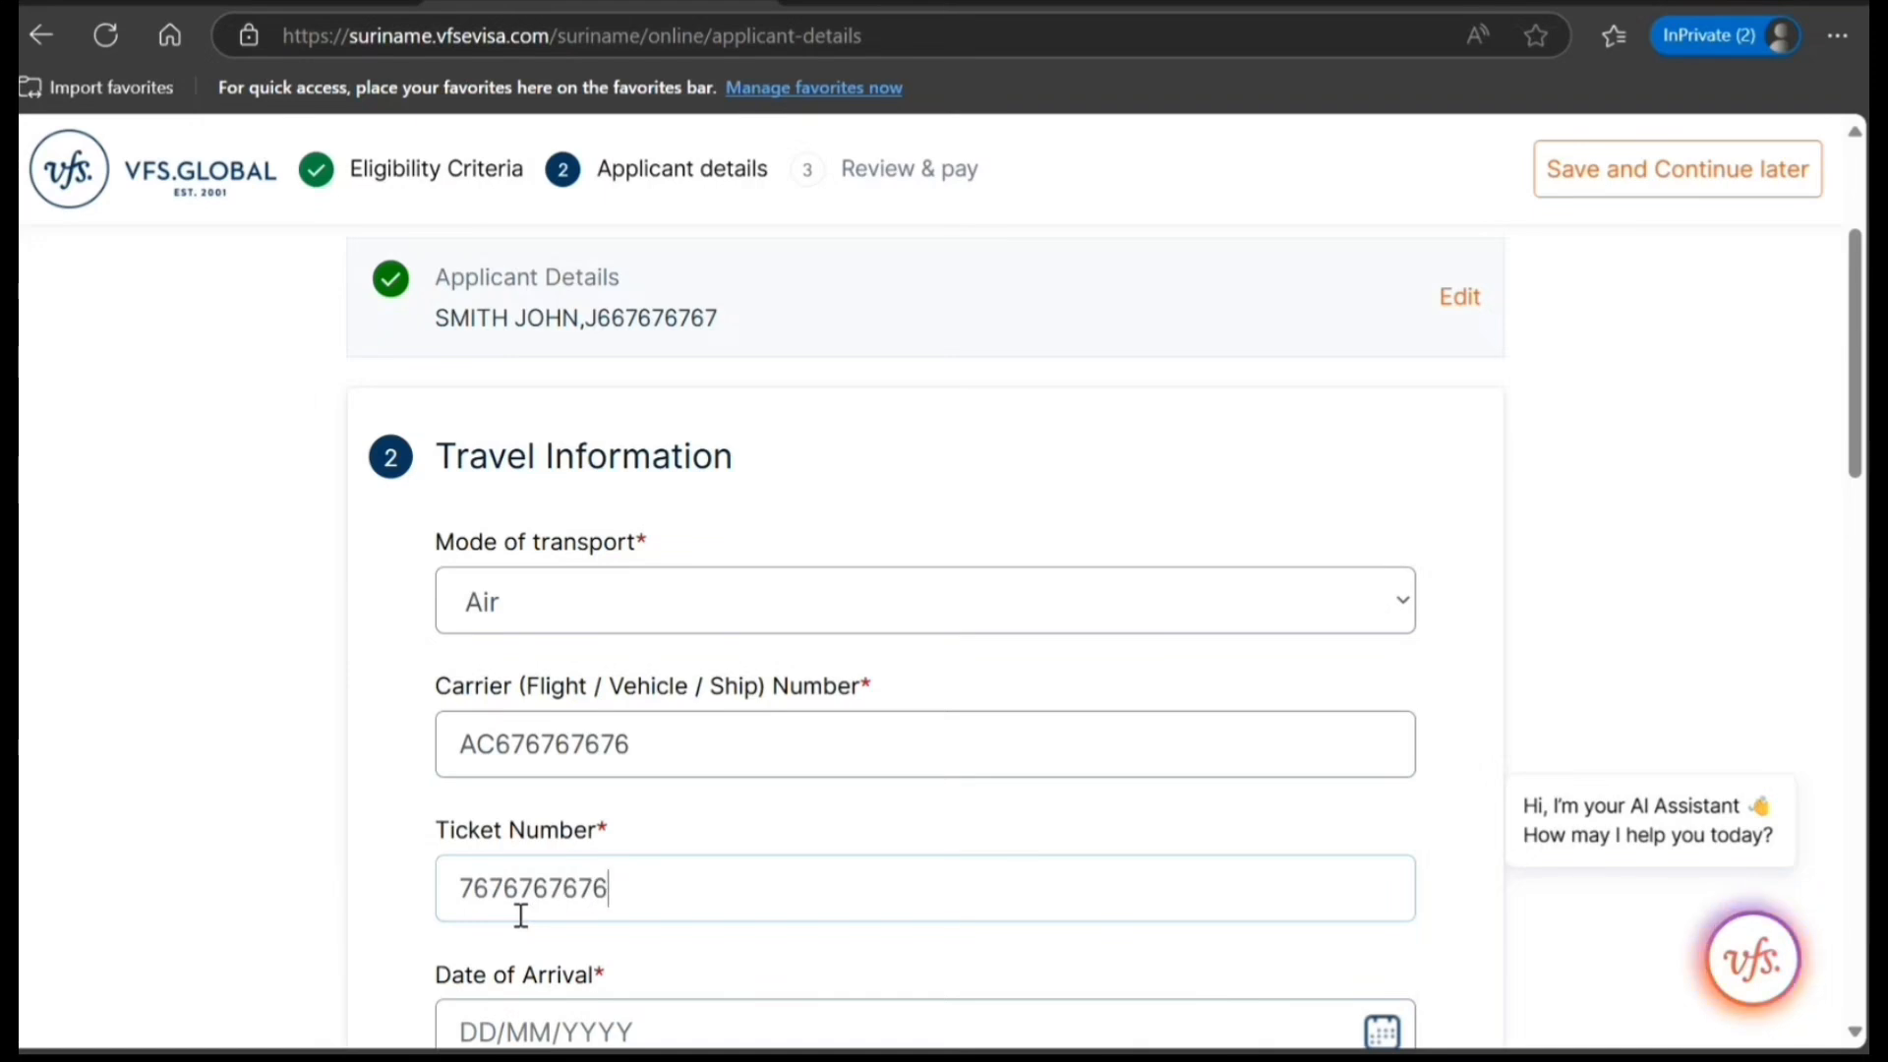
# Set the date of arrival to 31/05/2025 and the planned stay to 10 days.
pyautogui.scroll(-4, 521, 915)
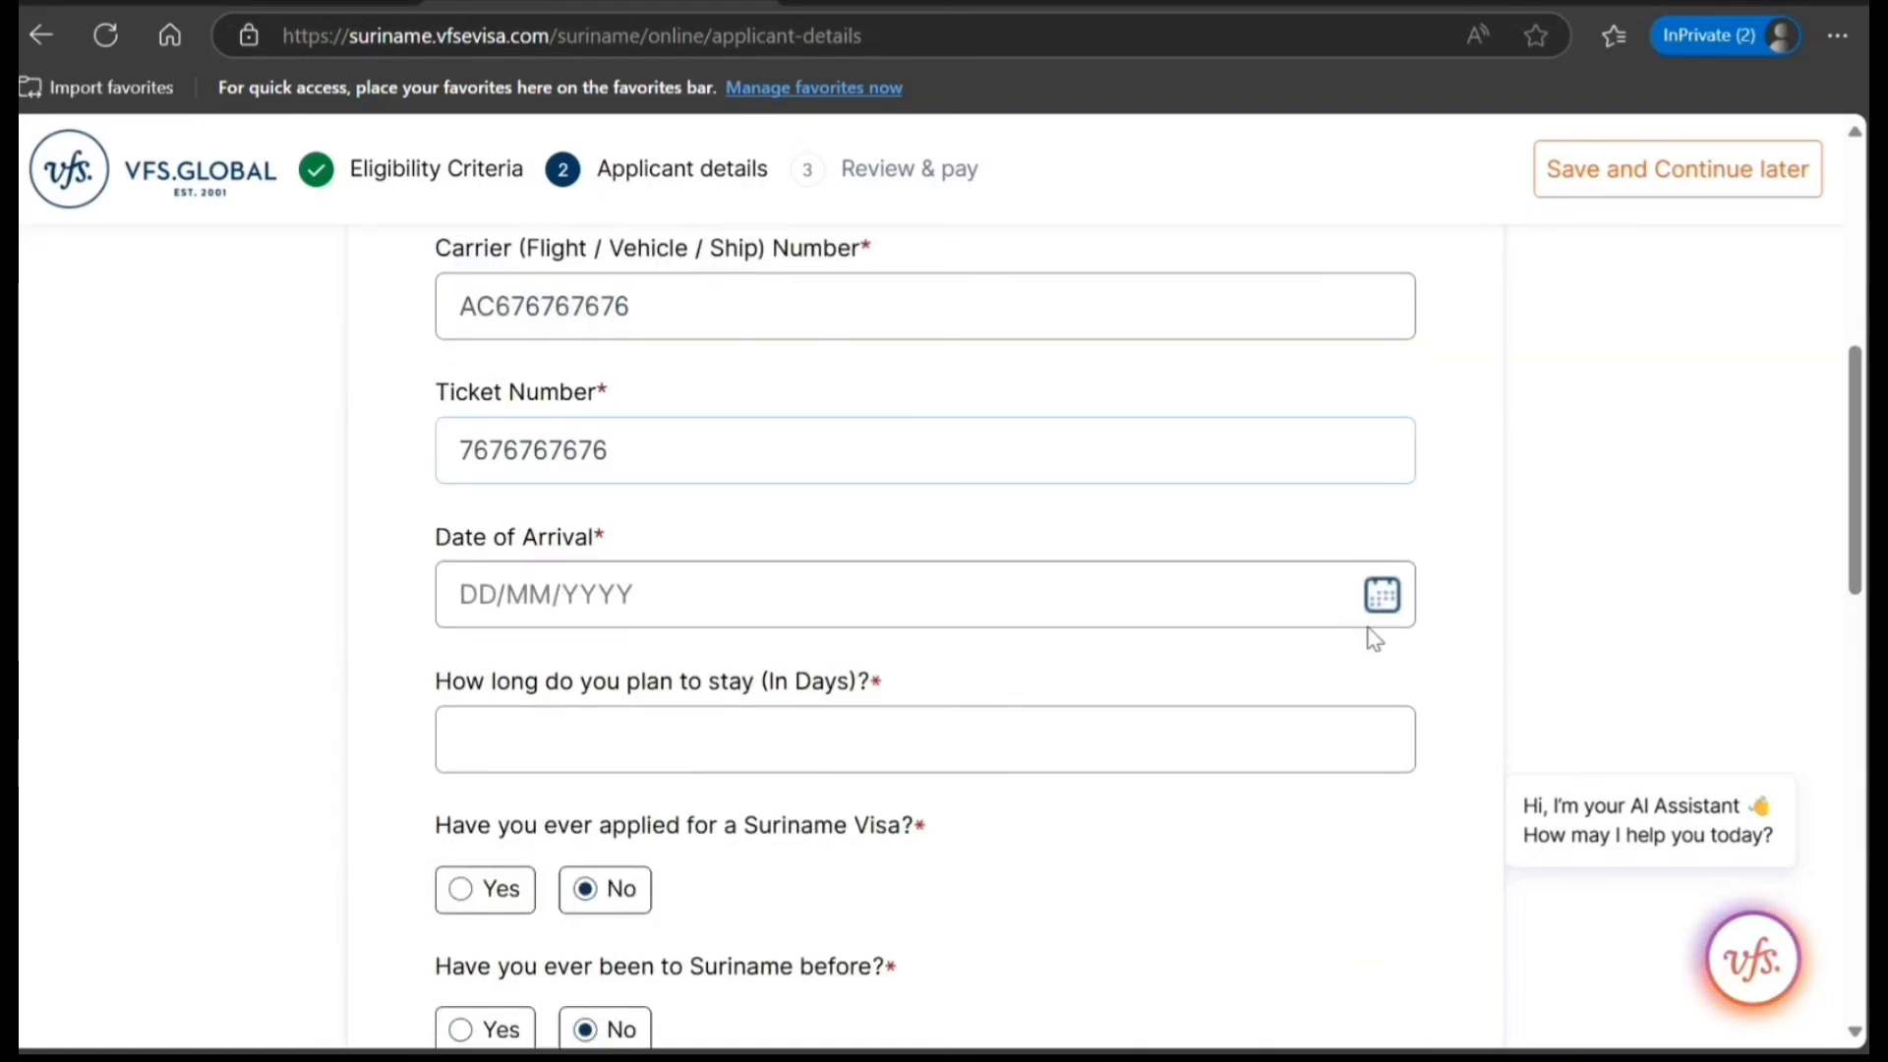
pyautogui.click(1381, 594)
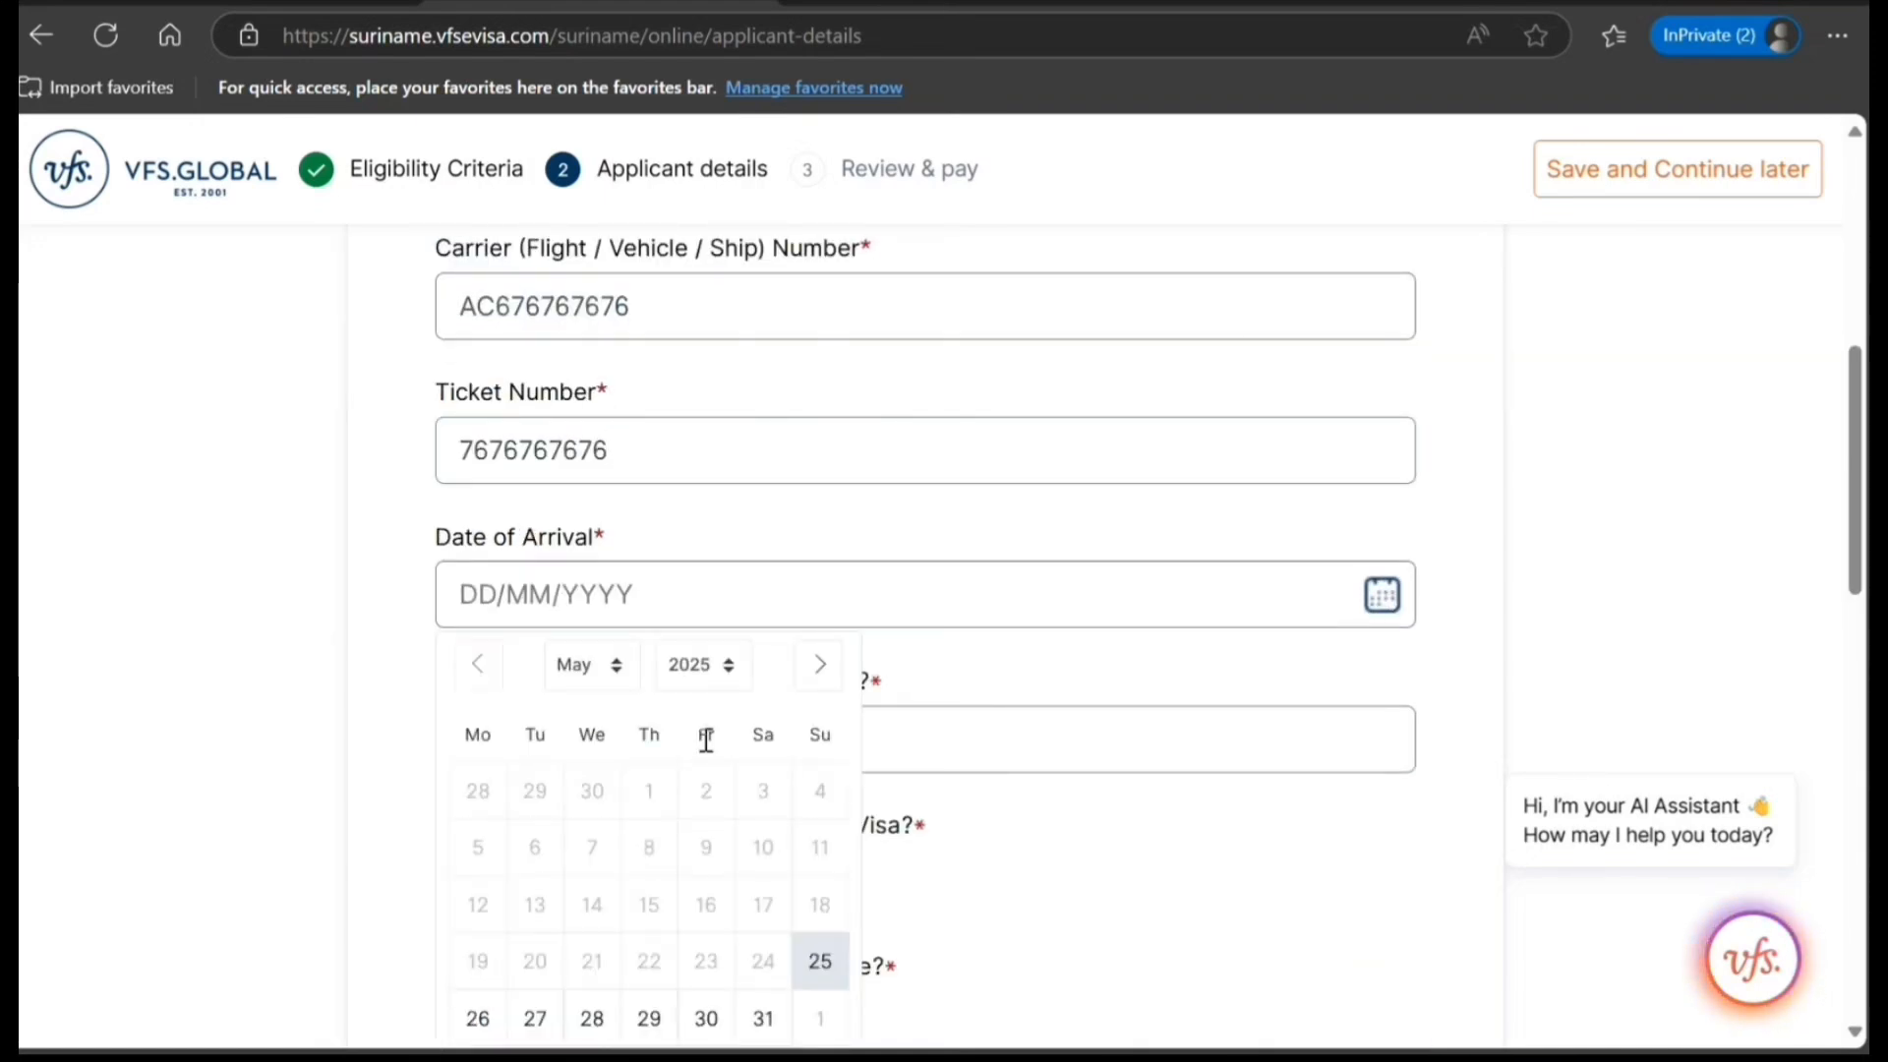
pyautogui.scroll(-1, 706, 744)
pyautogui.scroll(-2, 706, 745)
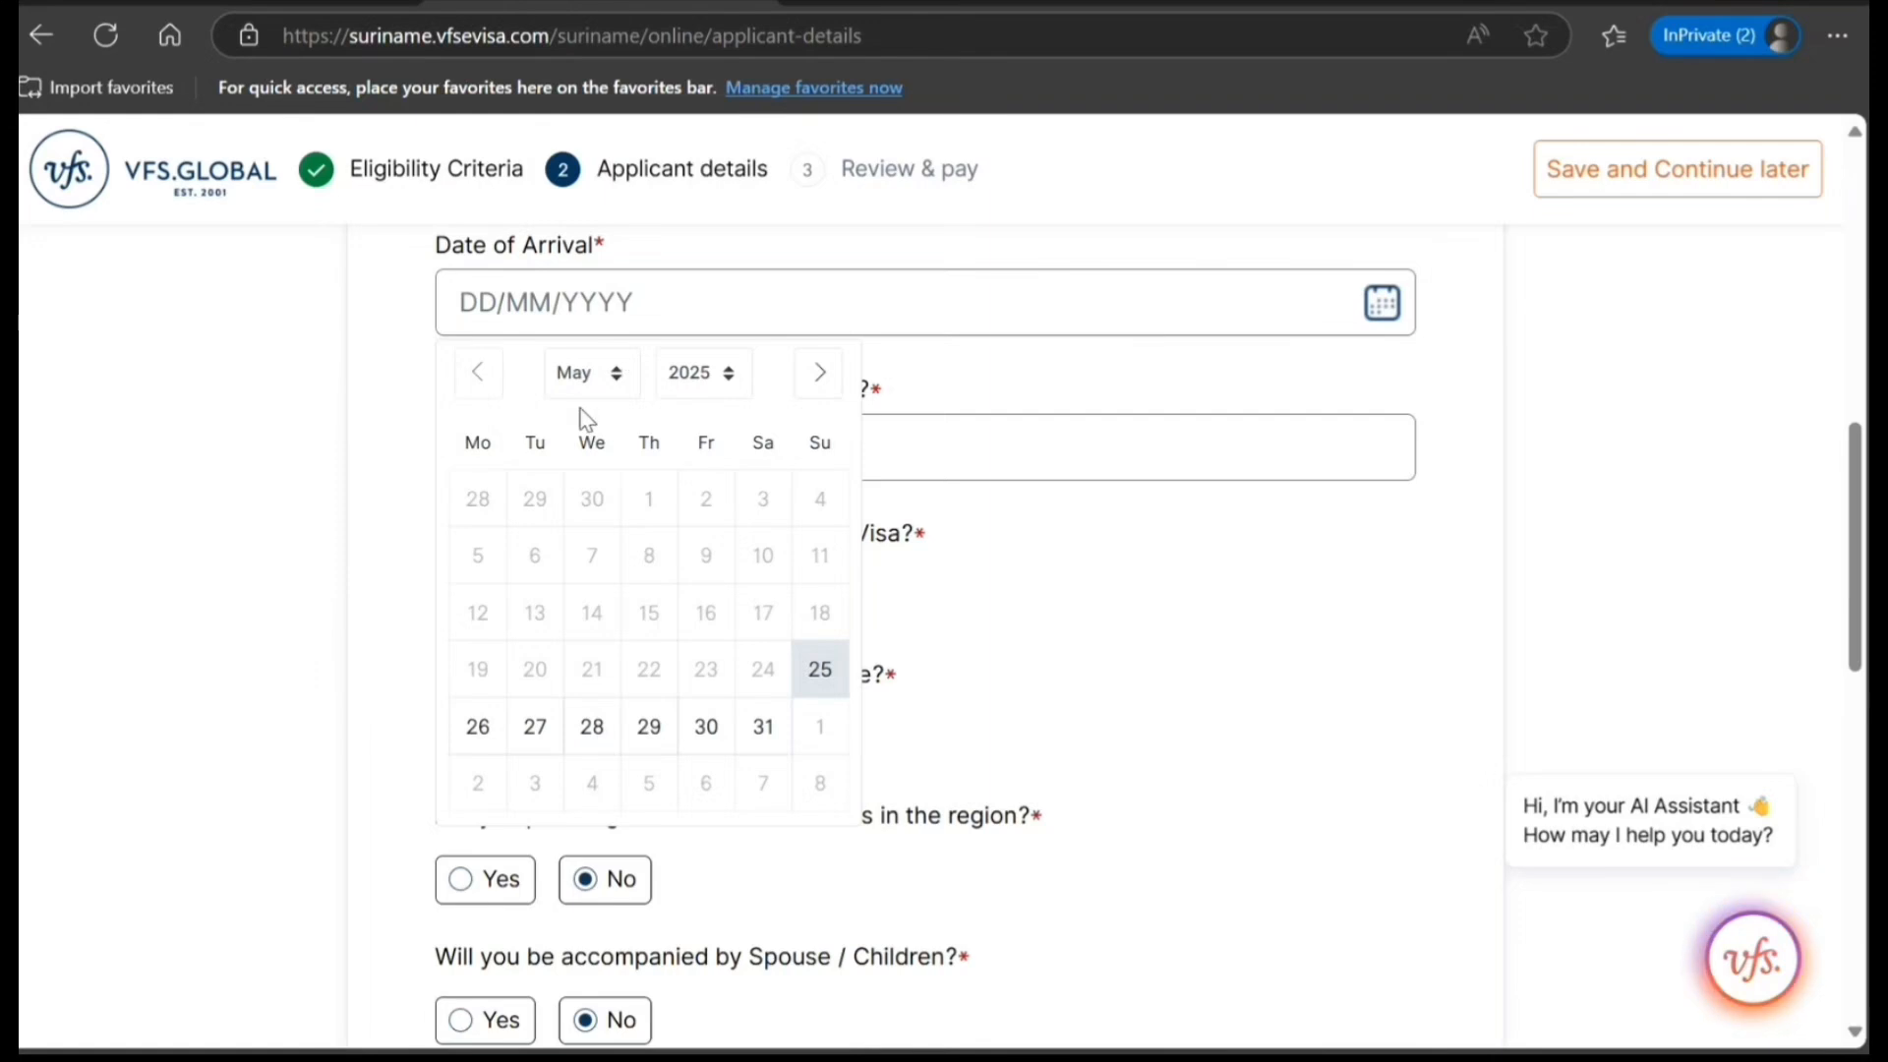
pyautogui.click(765, 738)
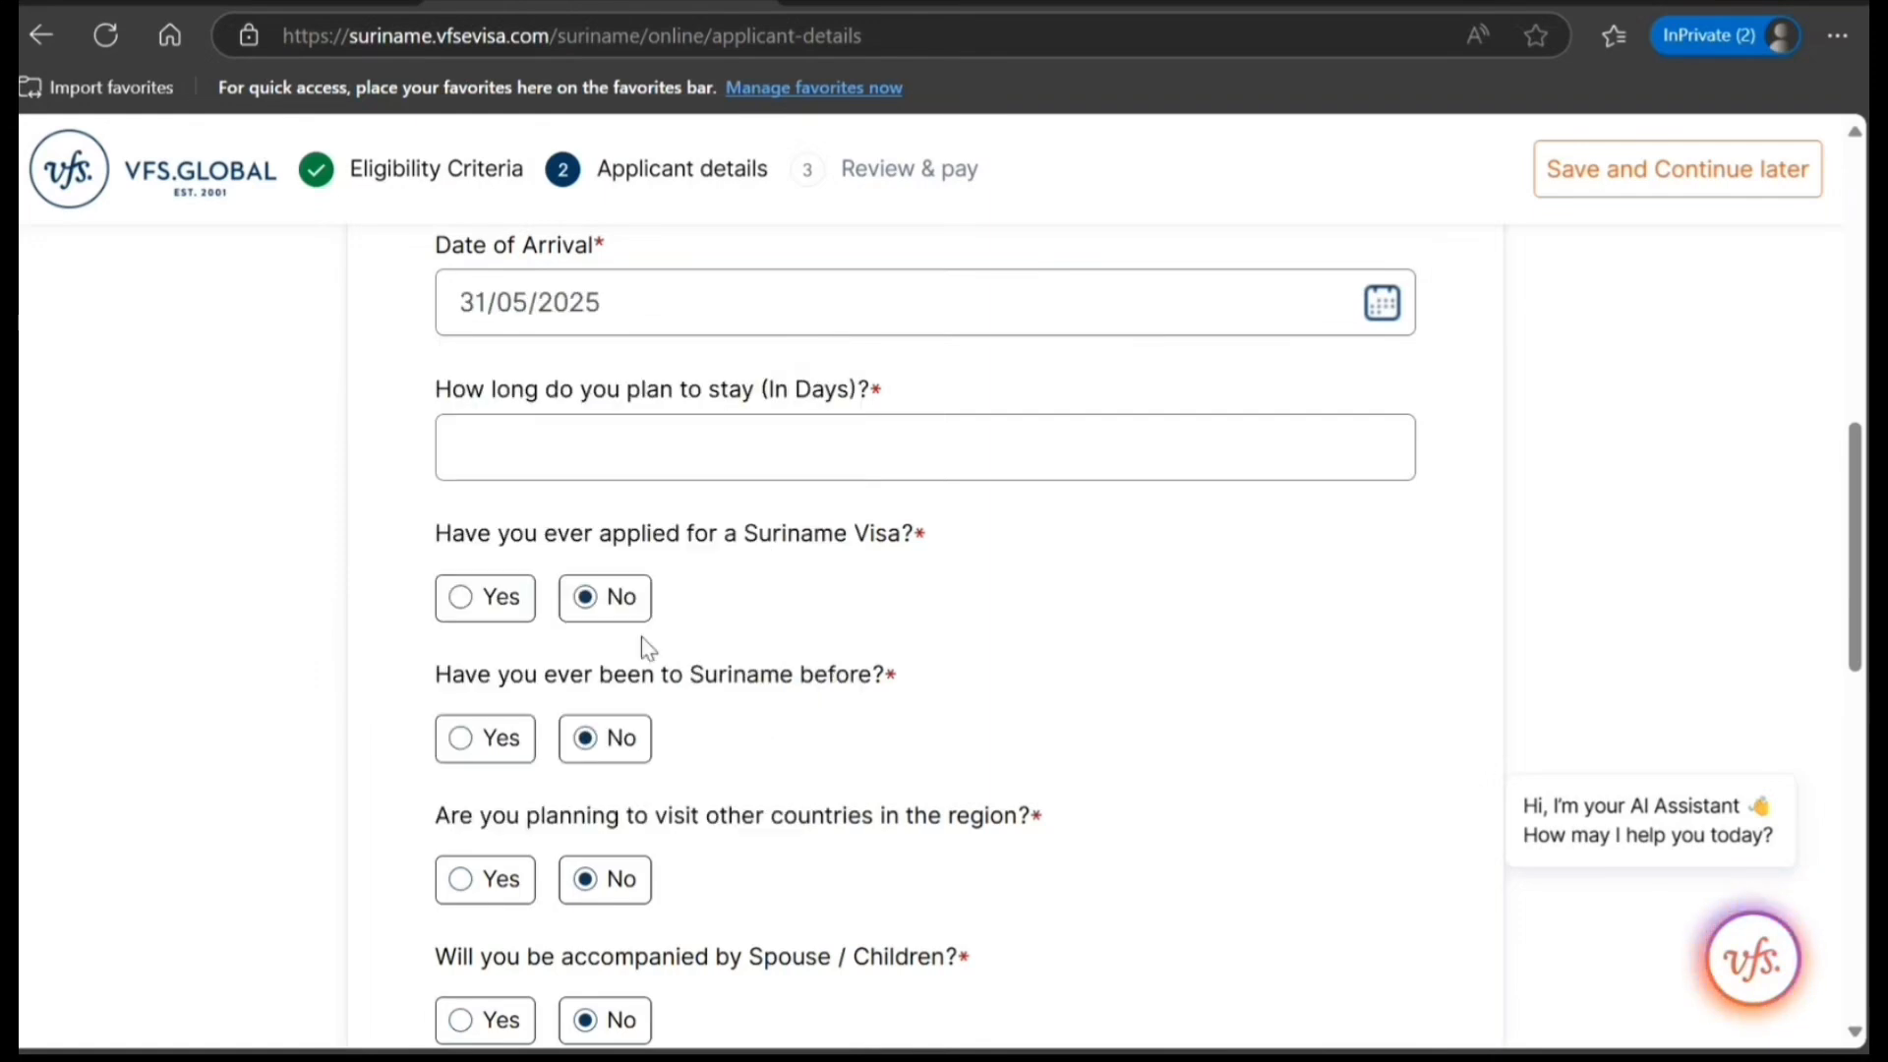
pyautogui.click(631, 467)
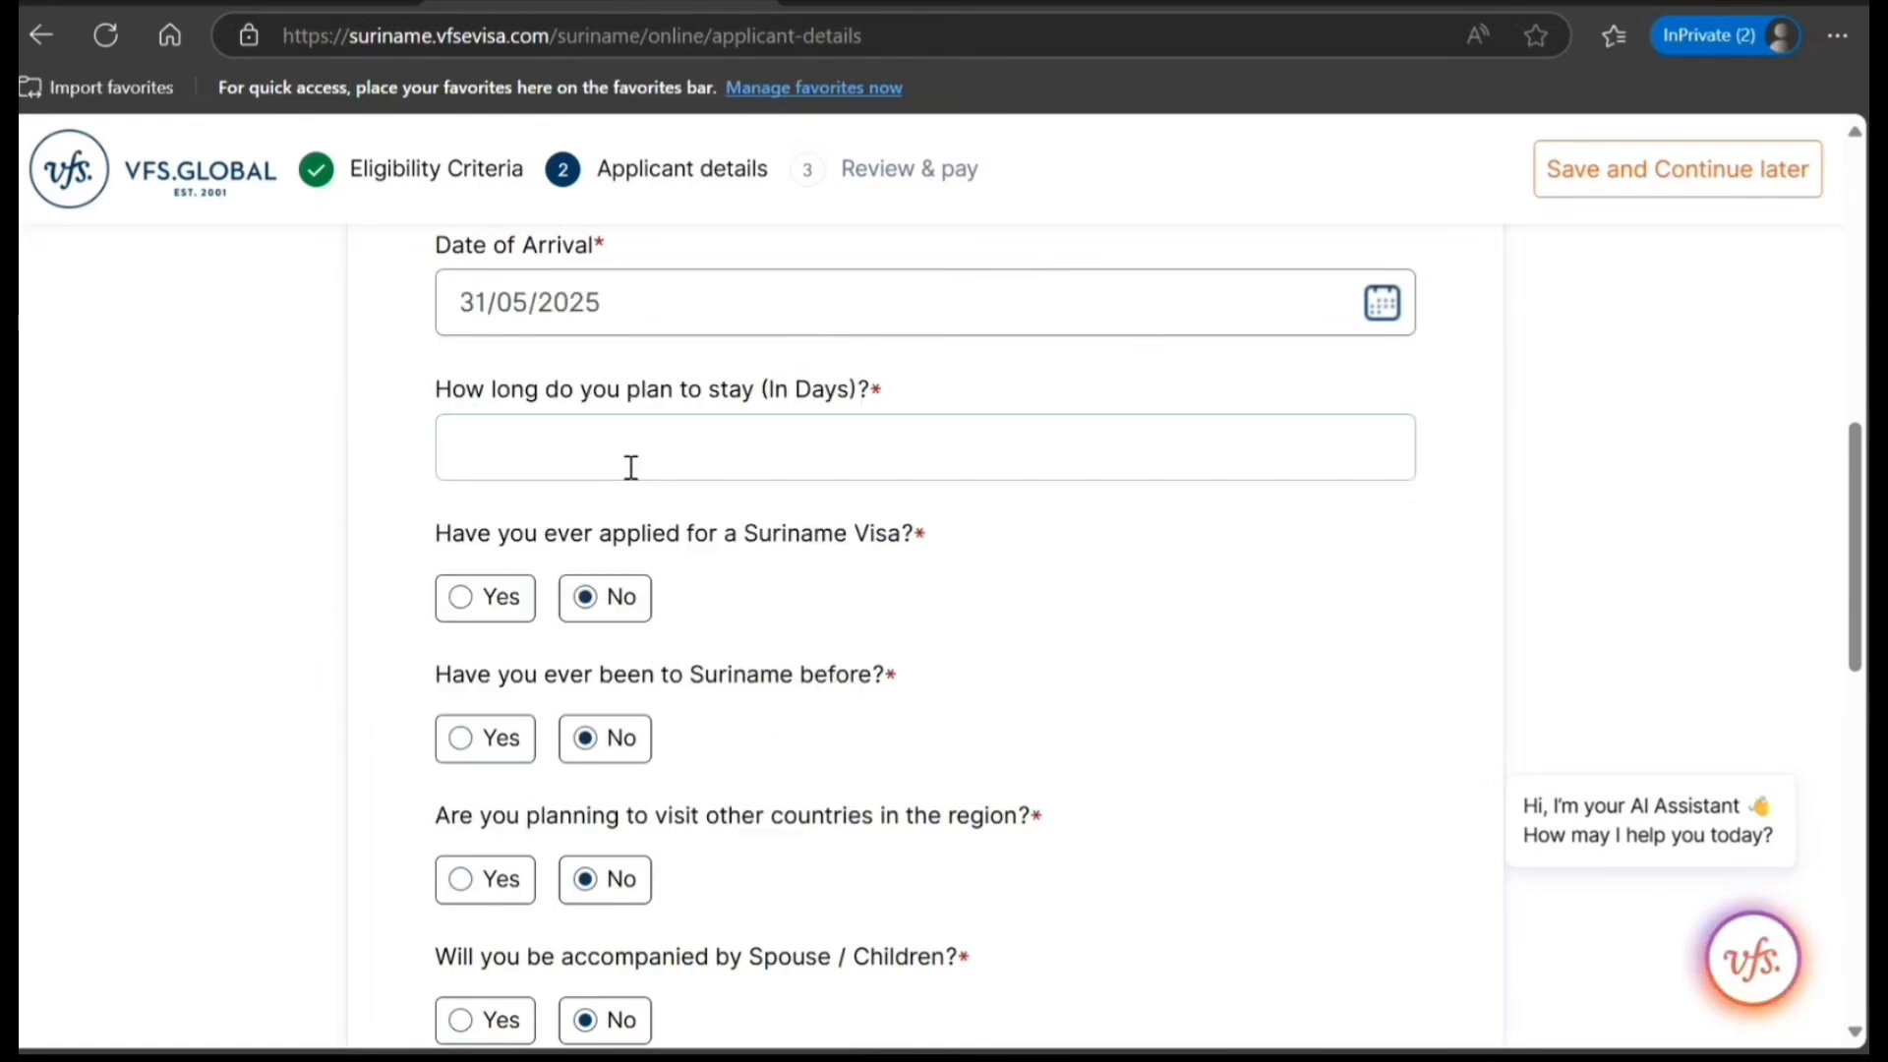
pyautogui.write('10')
# Select INDIA as Country 1 among the countries stayed in for more than 6 months in the last 5 years.
pyautogui.scroll(-1, 768, 712)
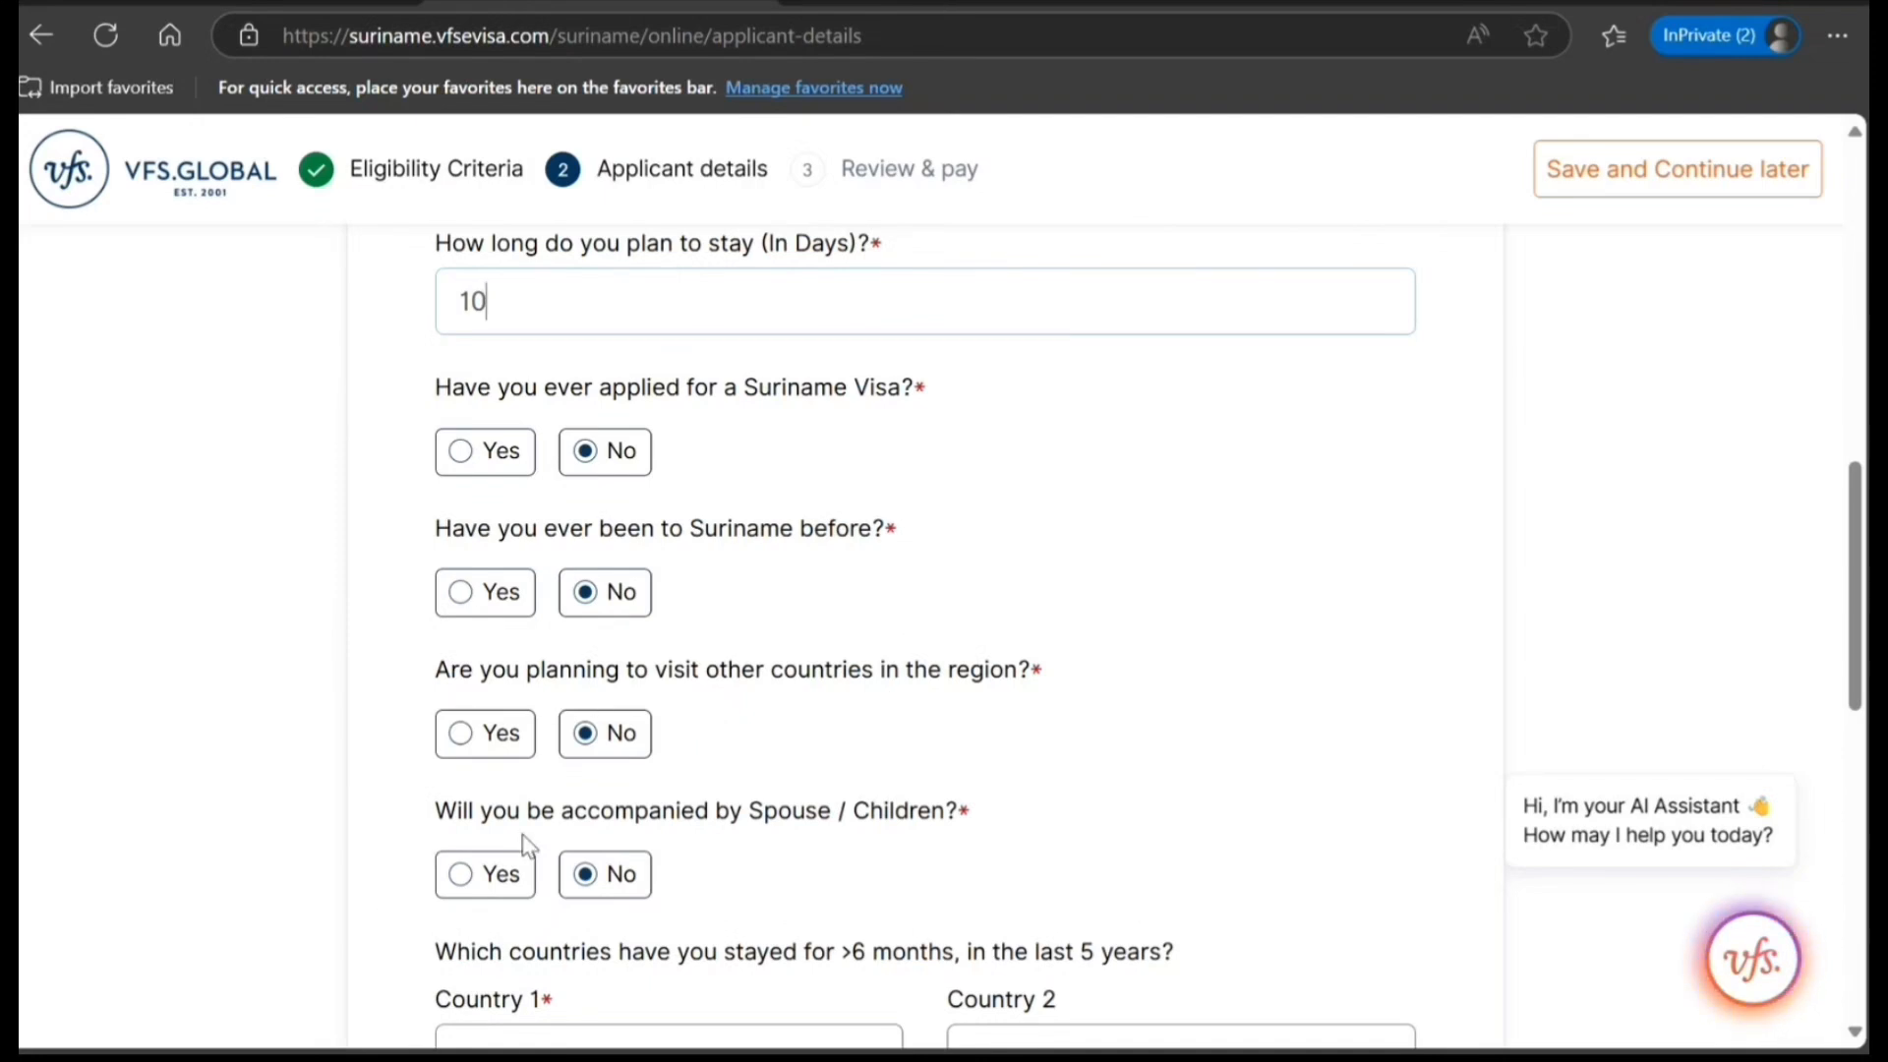
pyautogui.scroll(-1, 693, 826)
pyautogui.scroll(-1, 703, 832)
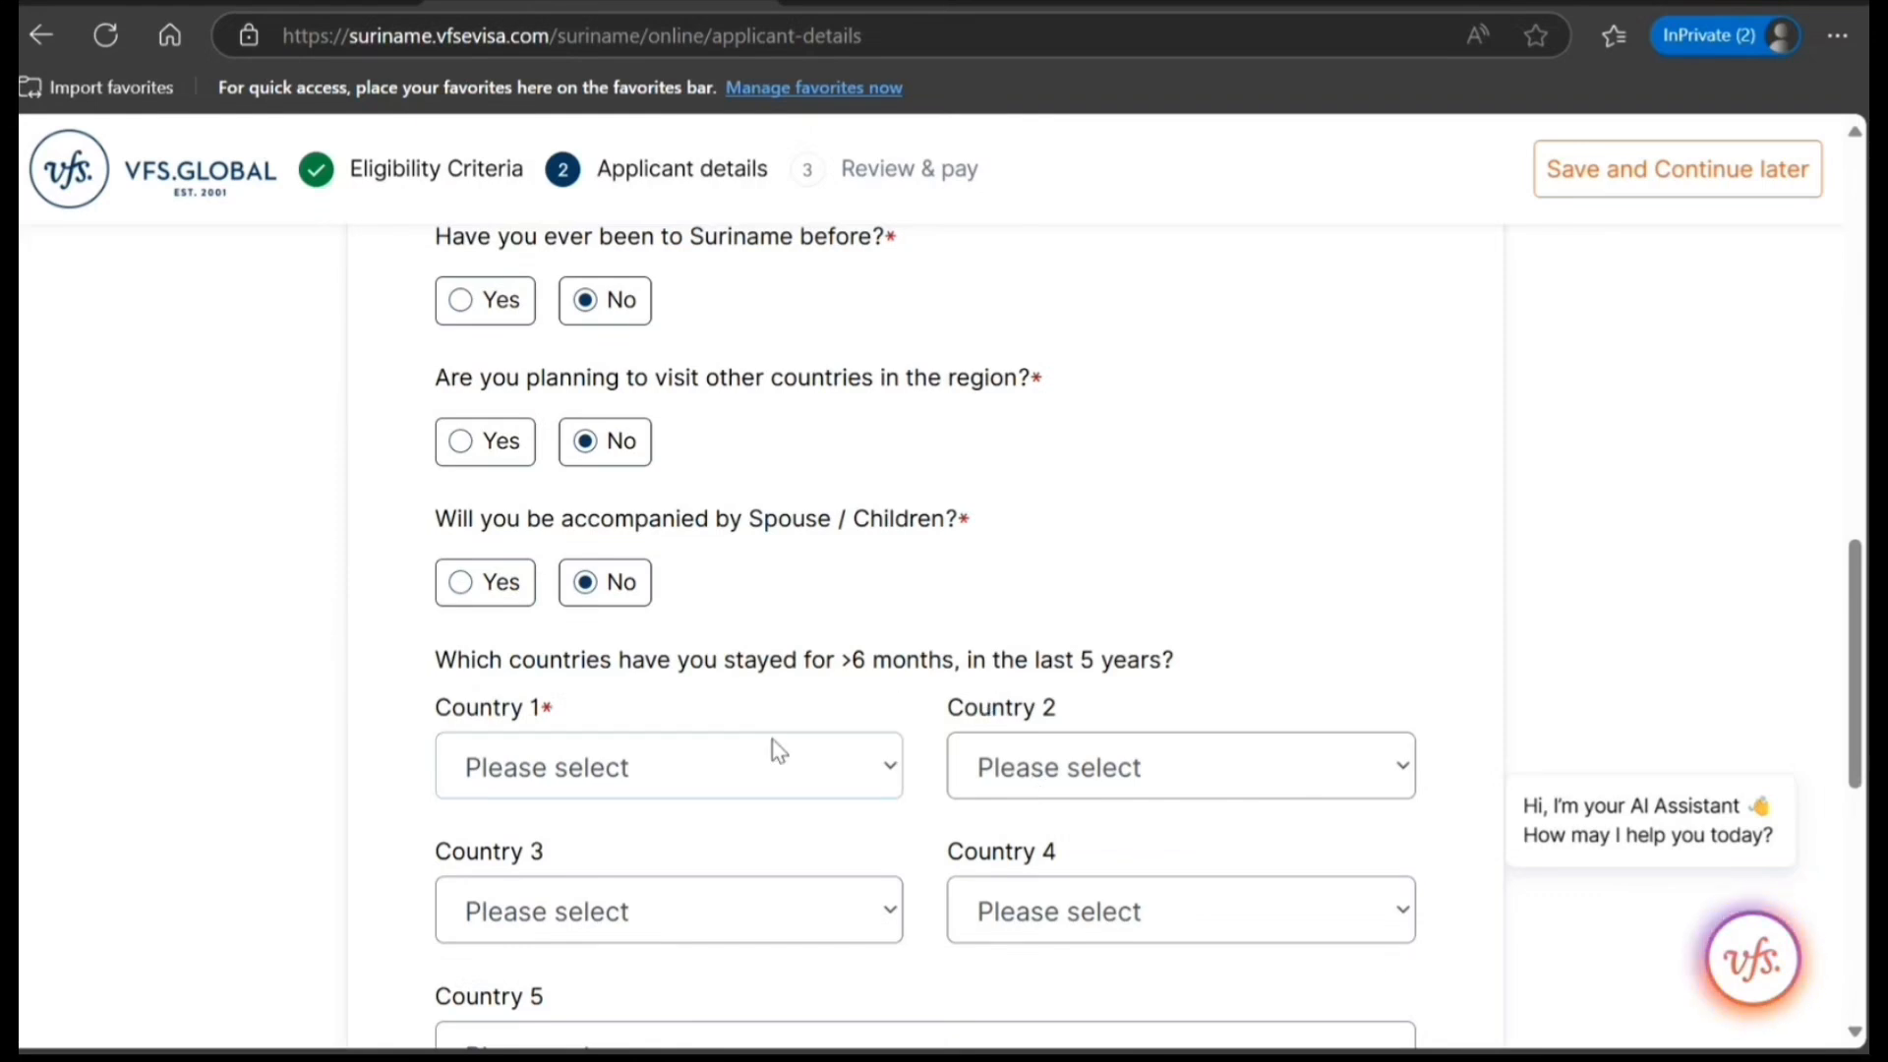
pyautogui.write('in')
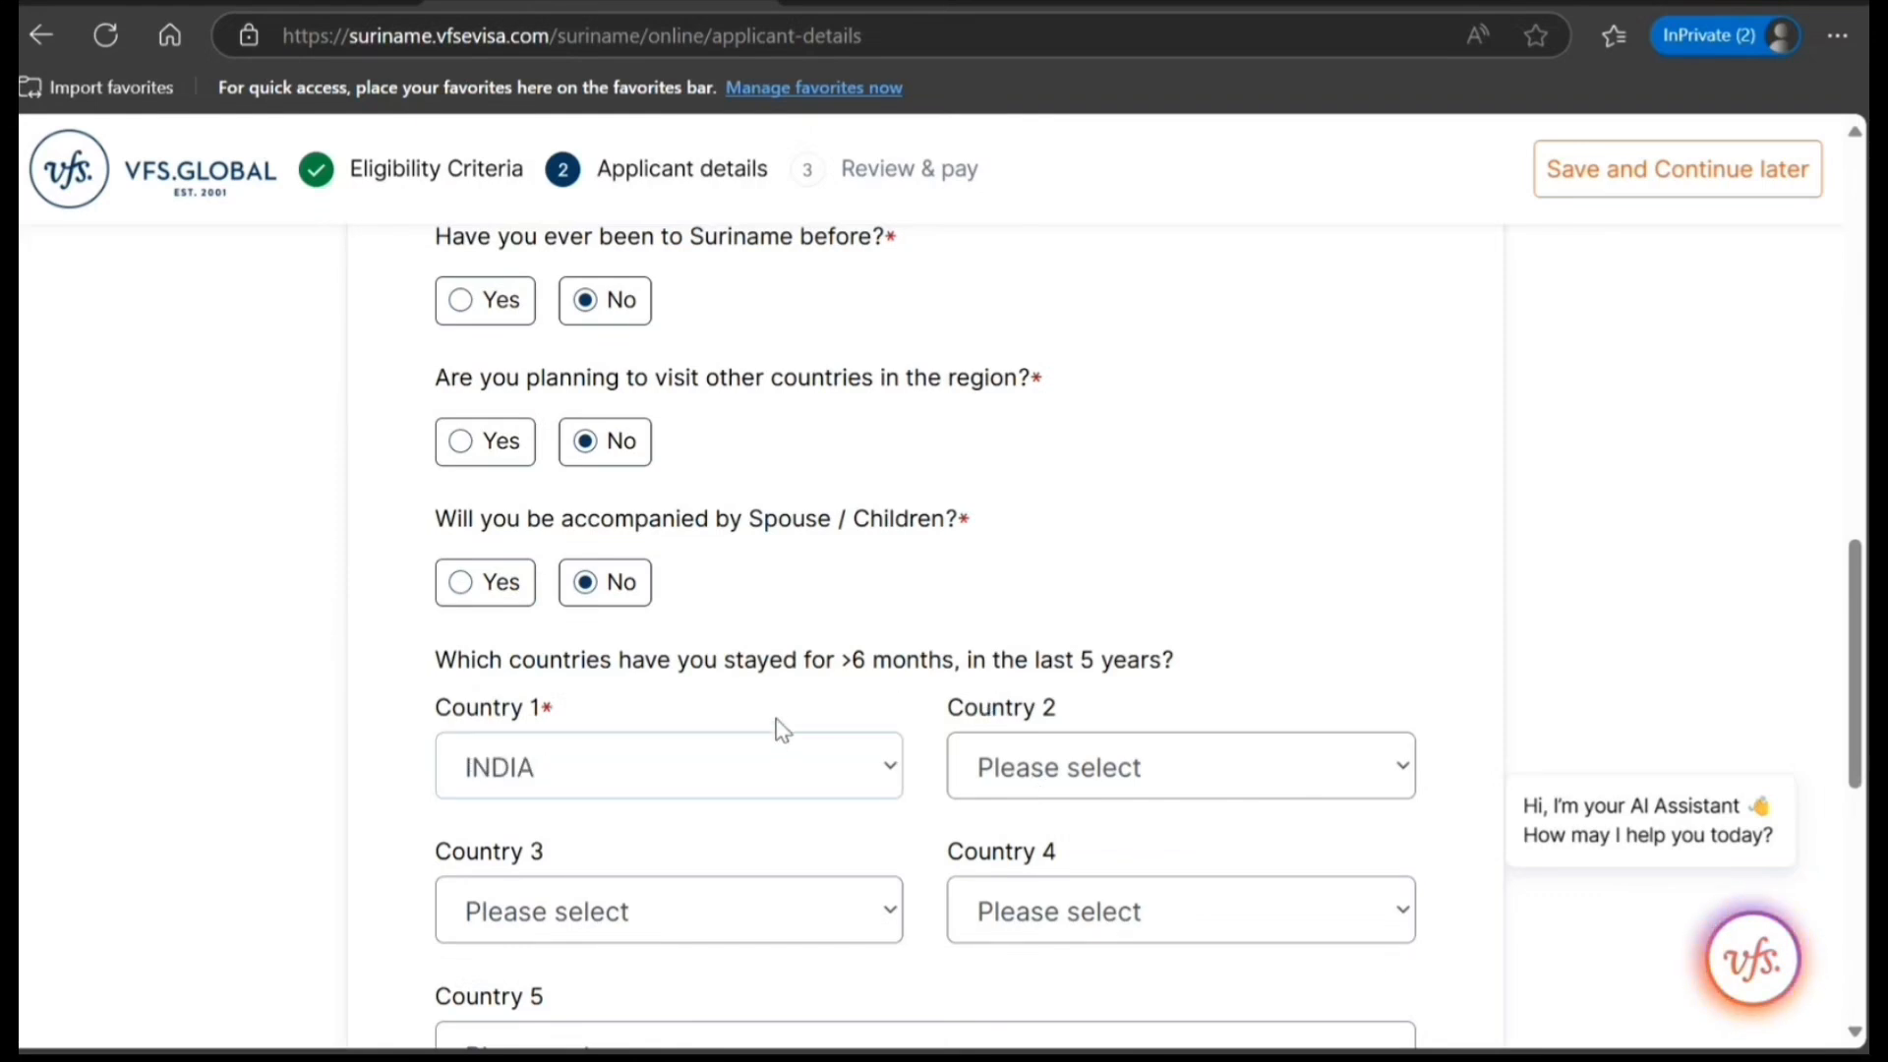
# Set the onward country from Suriname to INDIA with entry authorization "I am a citizen", and save the travel information.
pyautogui.scroll(-6, 674, 737)
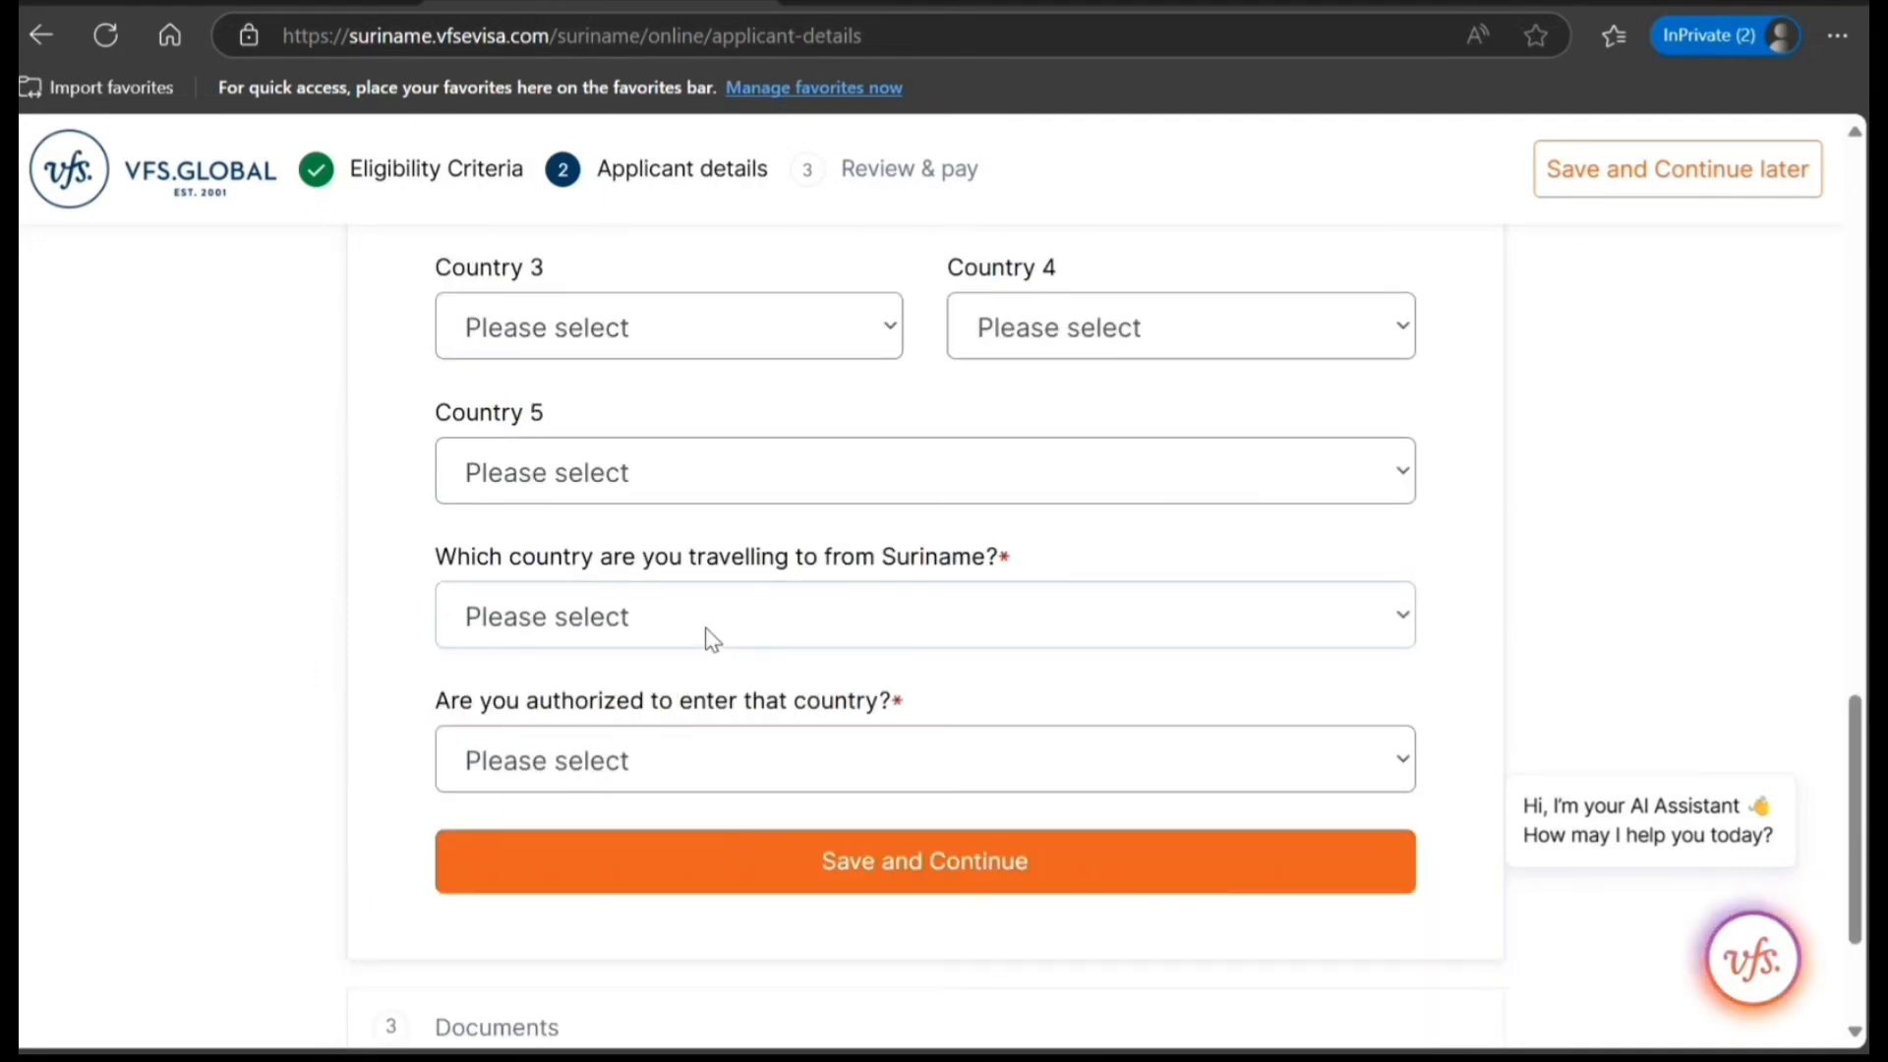
pyautogui.write('in')
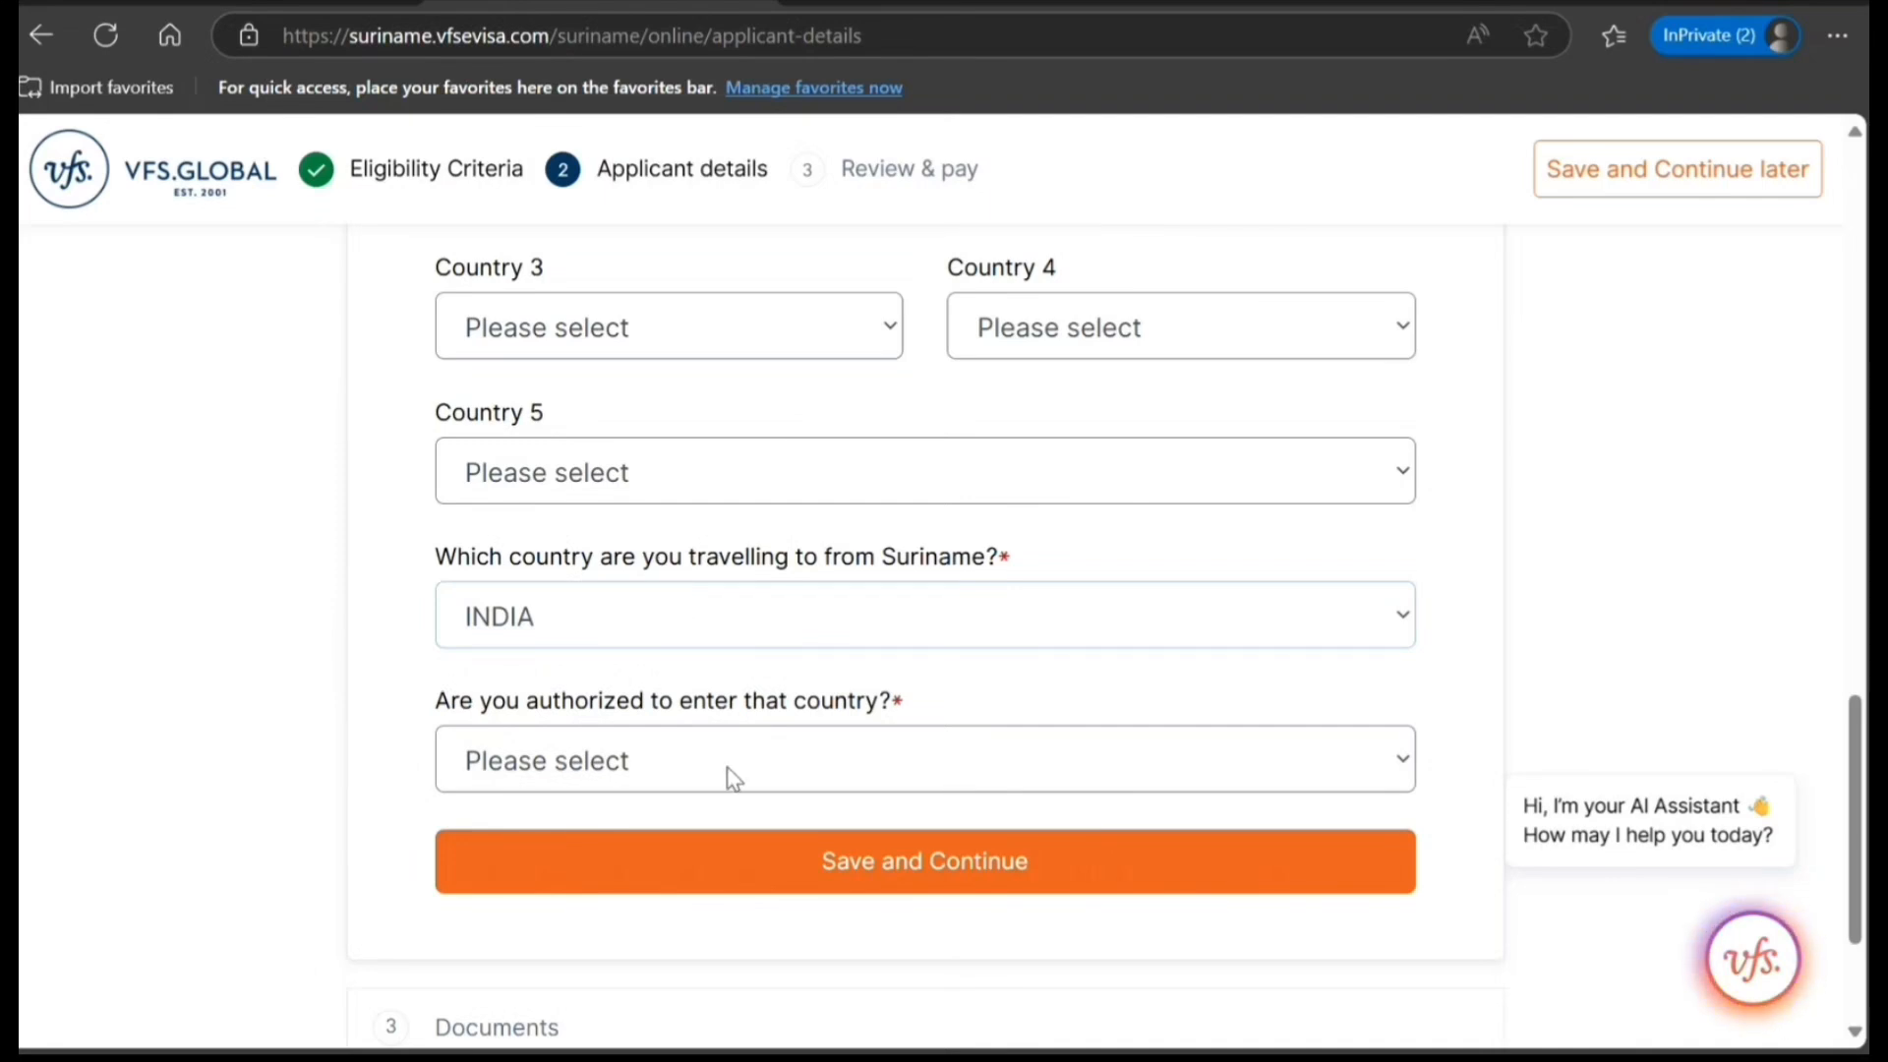
pyautogui.write('i')
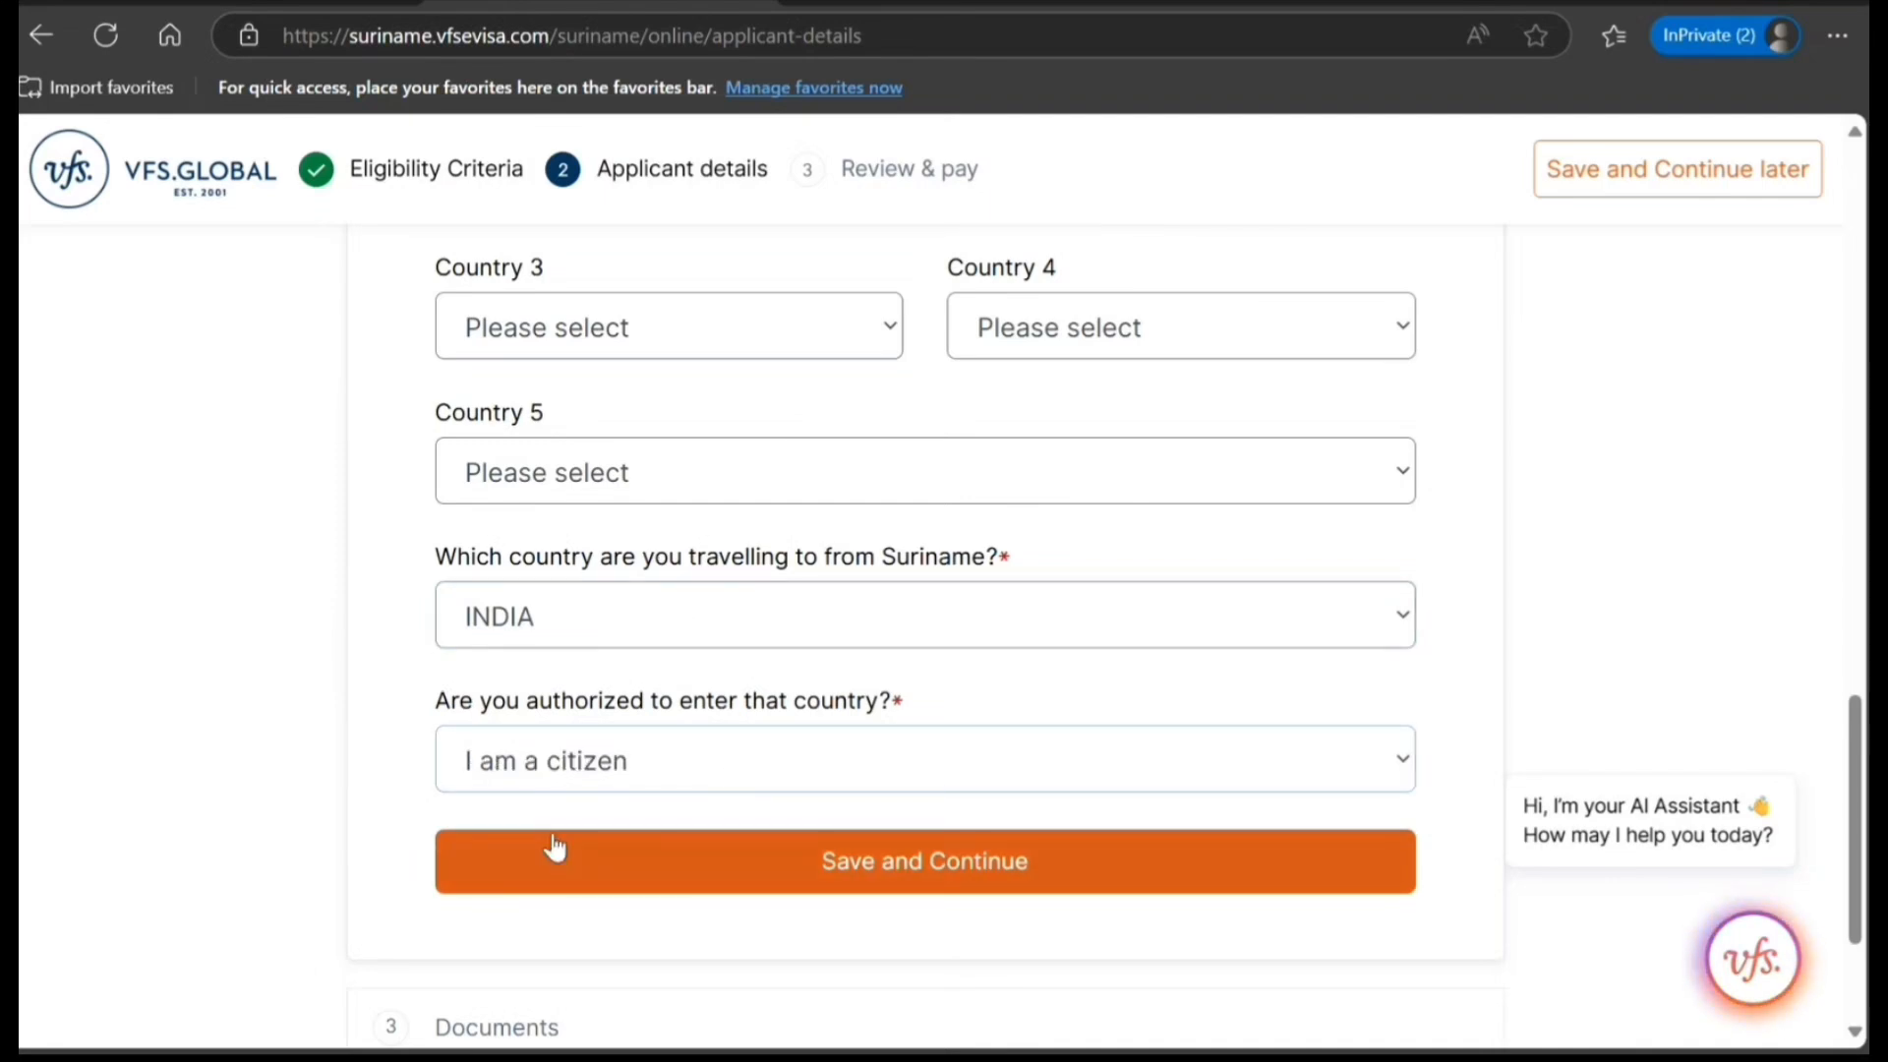
pyautogui.click(804, 870)
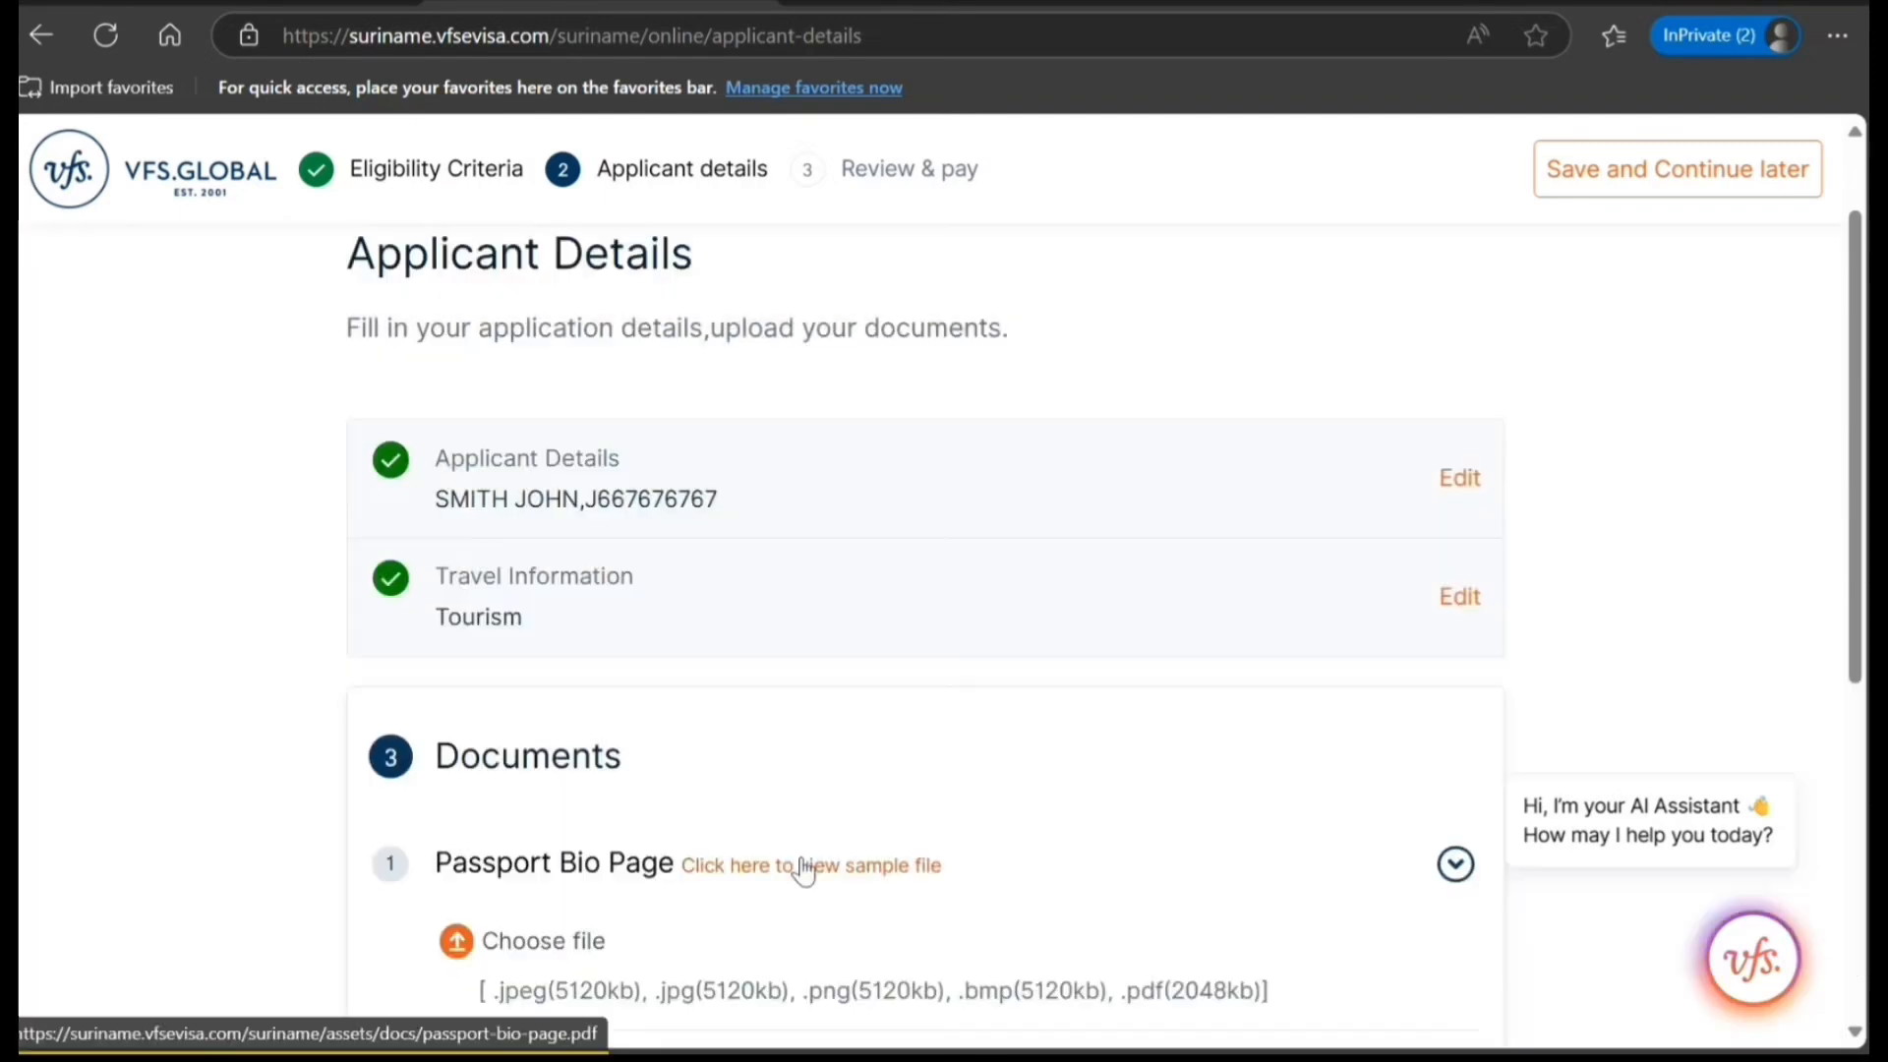
# Review the required documents list and try to save the Documents section without uploading any files.
pyautogui.scroll(-2, 800, 858)
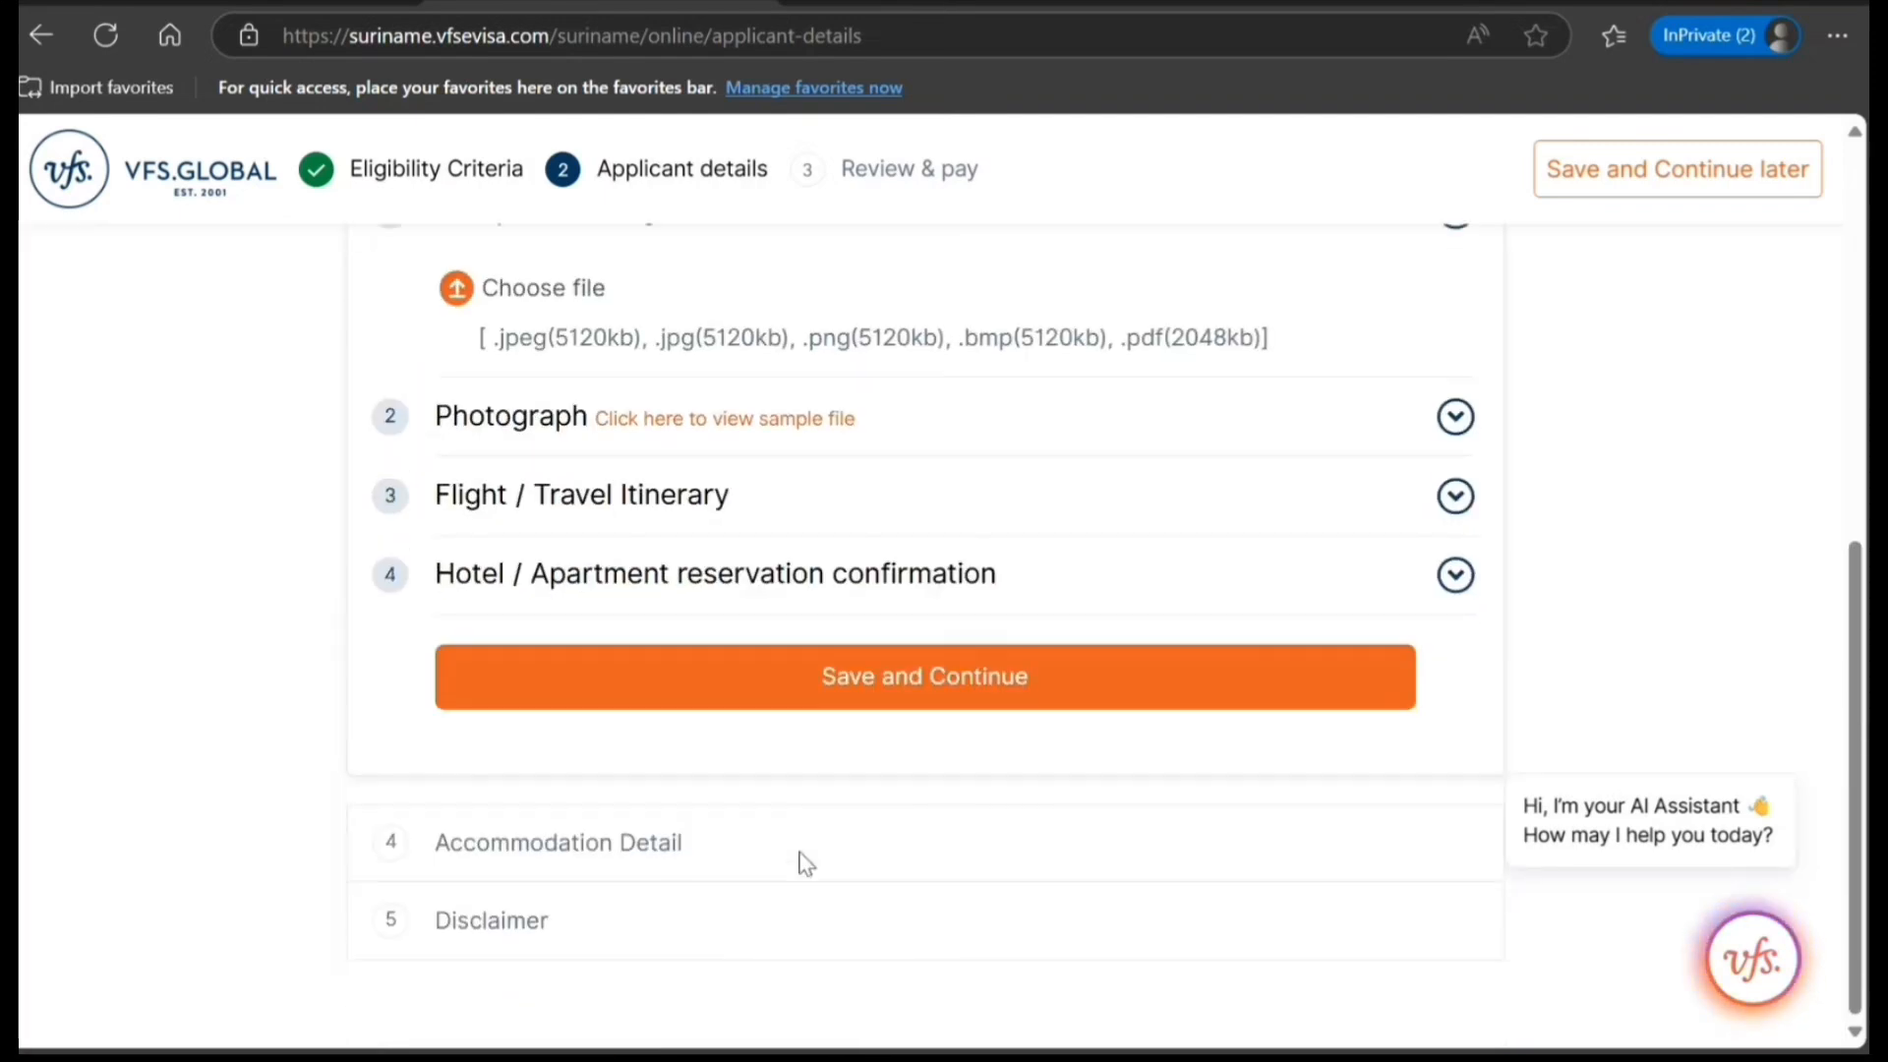
pyautogui.scroll(3, 601, 491)
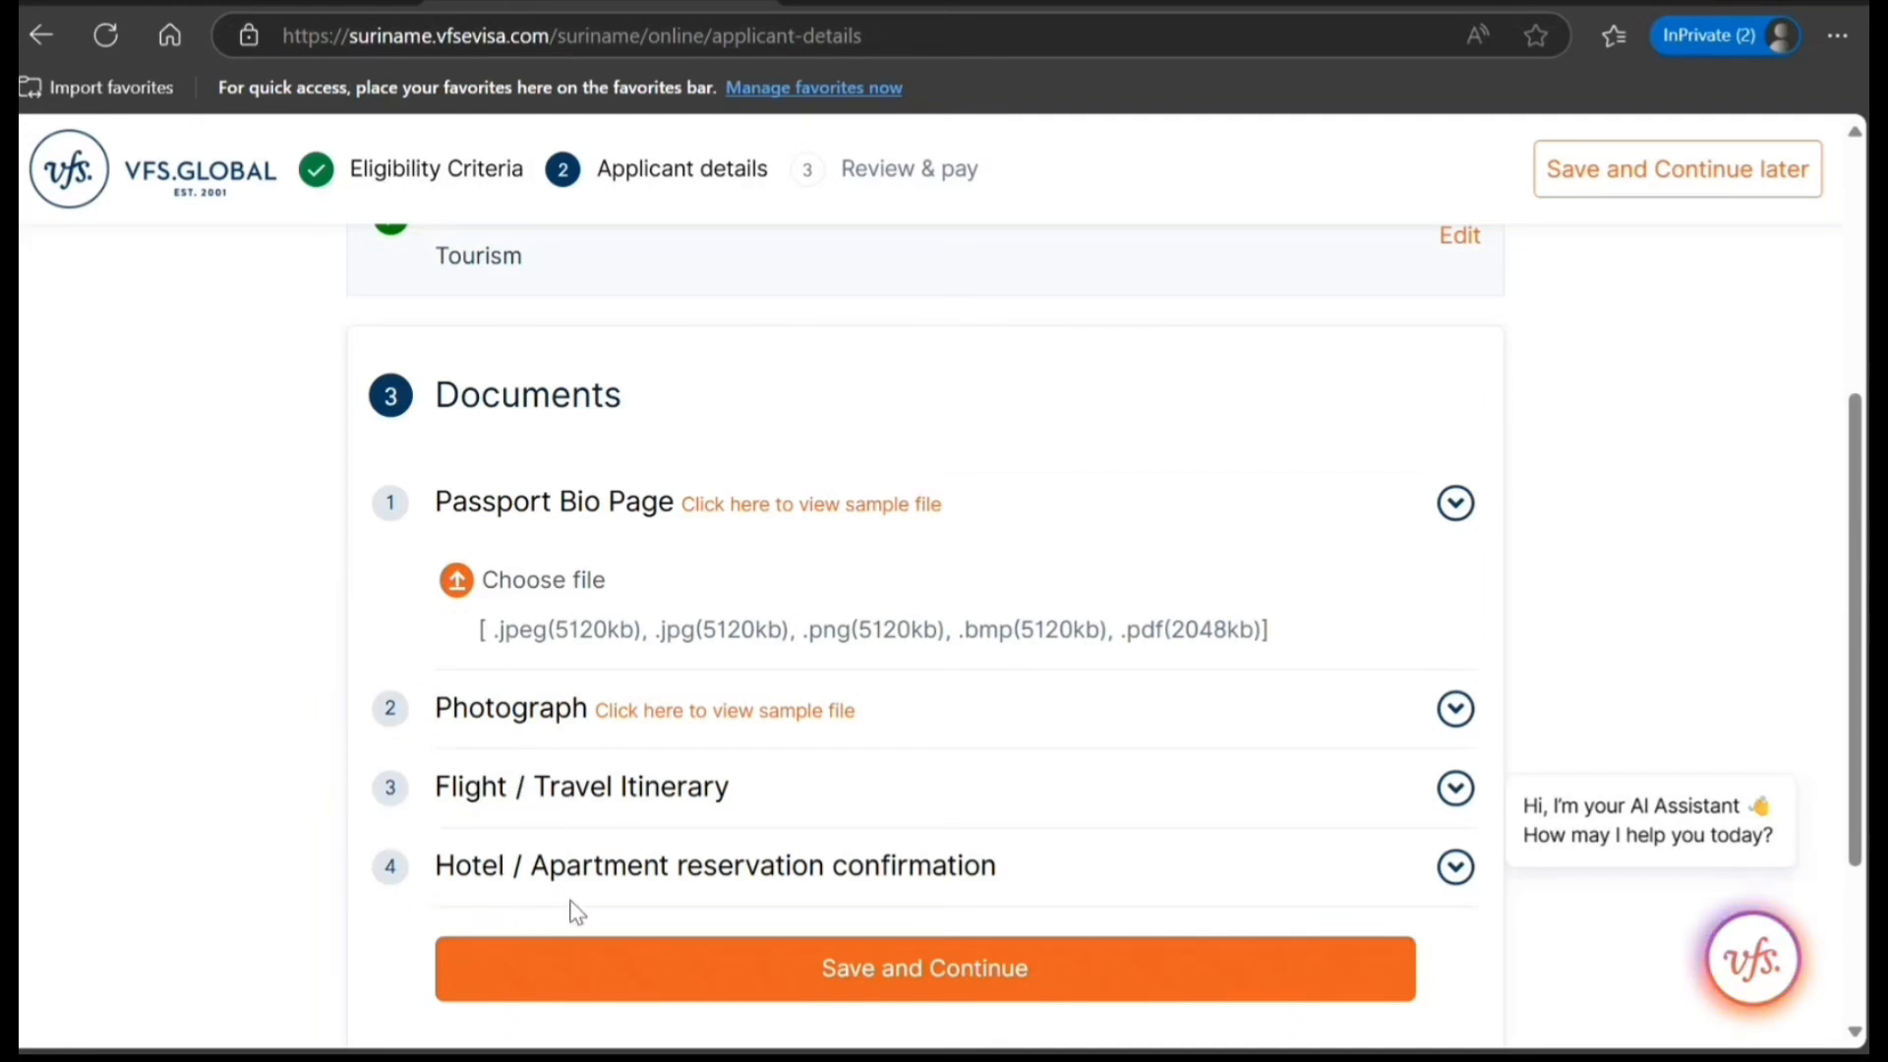
pyautogui.click(740, 974)
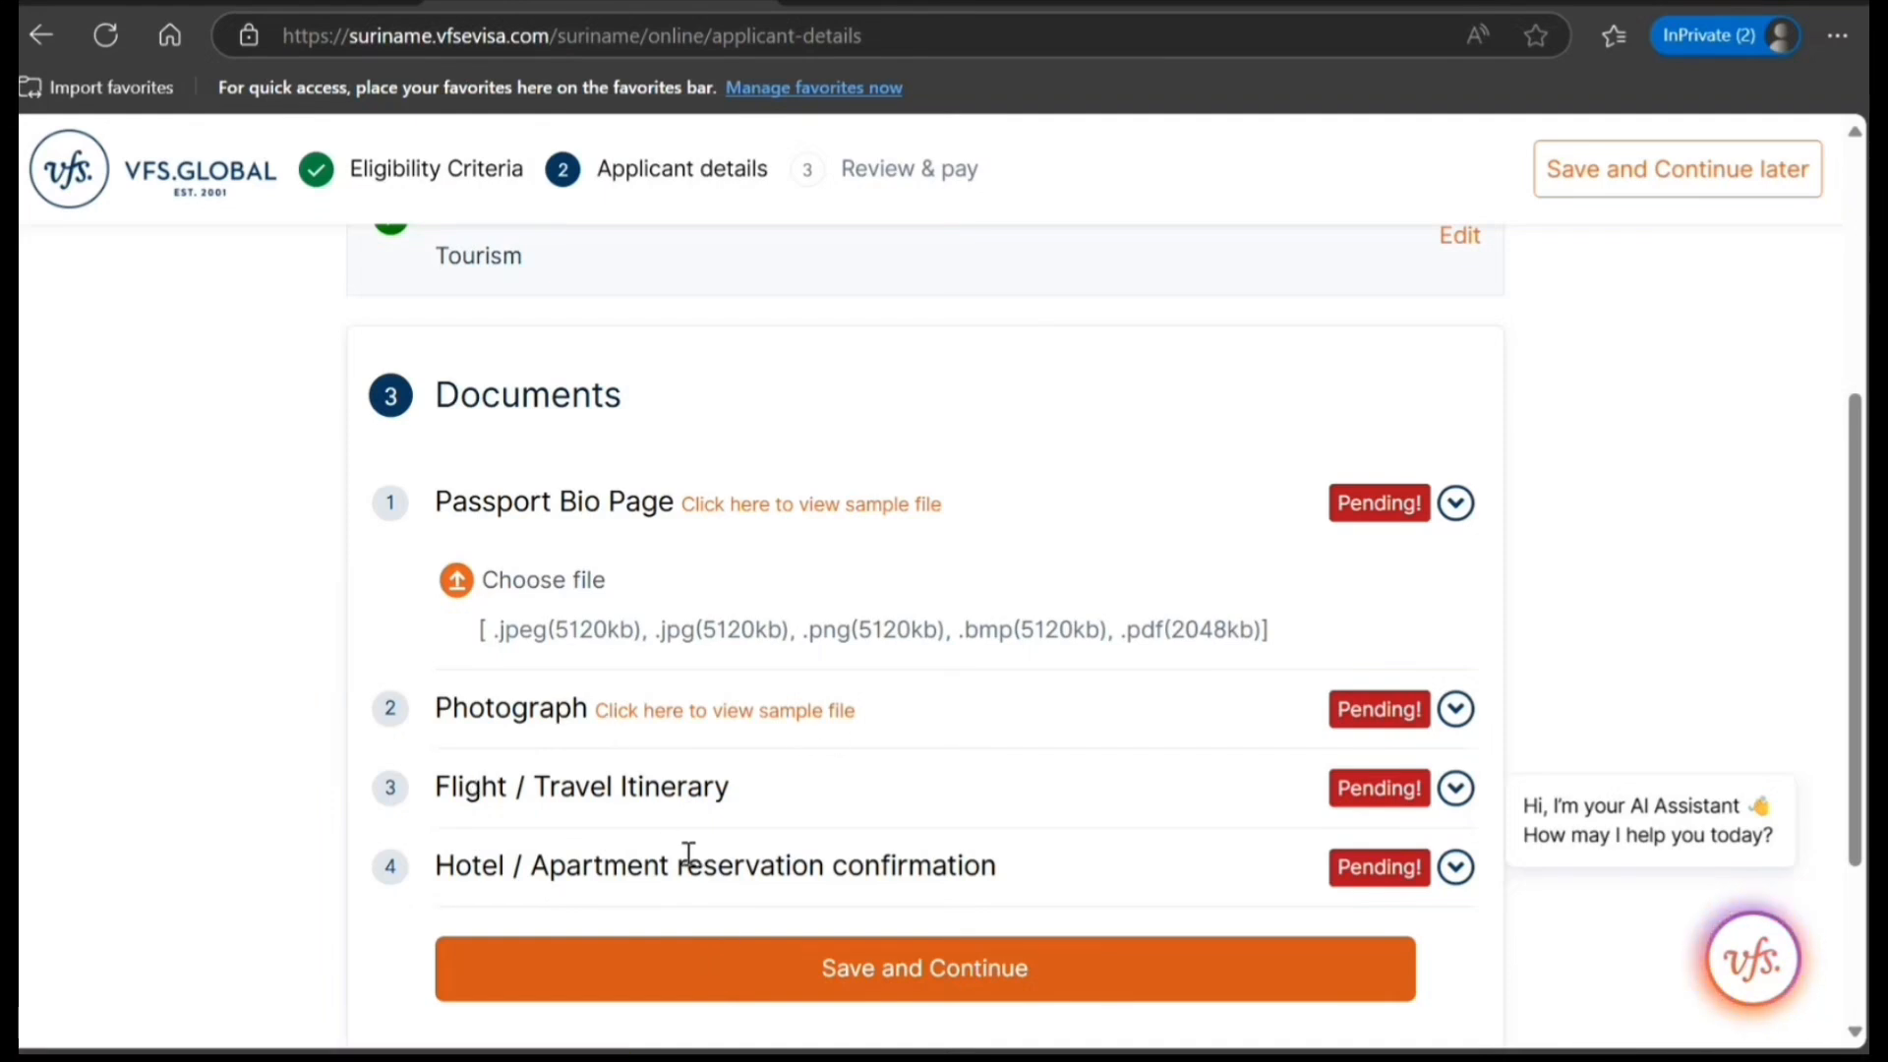
# Enter VDVDFV as the name of the place of stay in Suriname and fill in its address and telephone number.
pyautogui.scroll(-3, 686, 849)
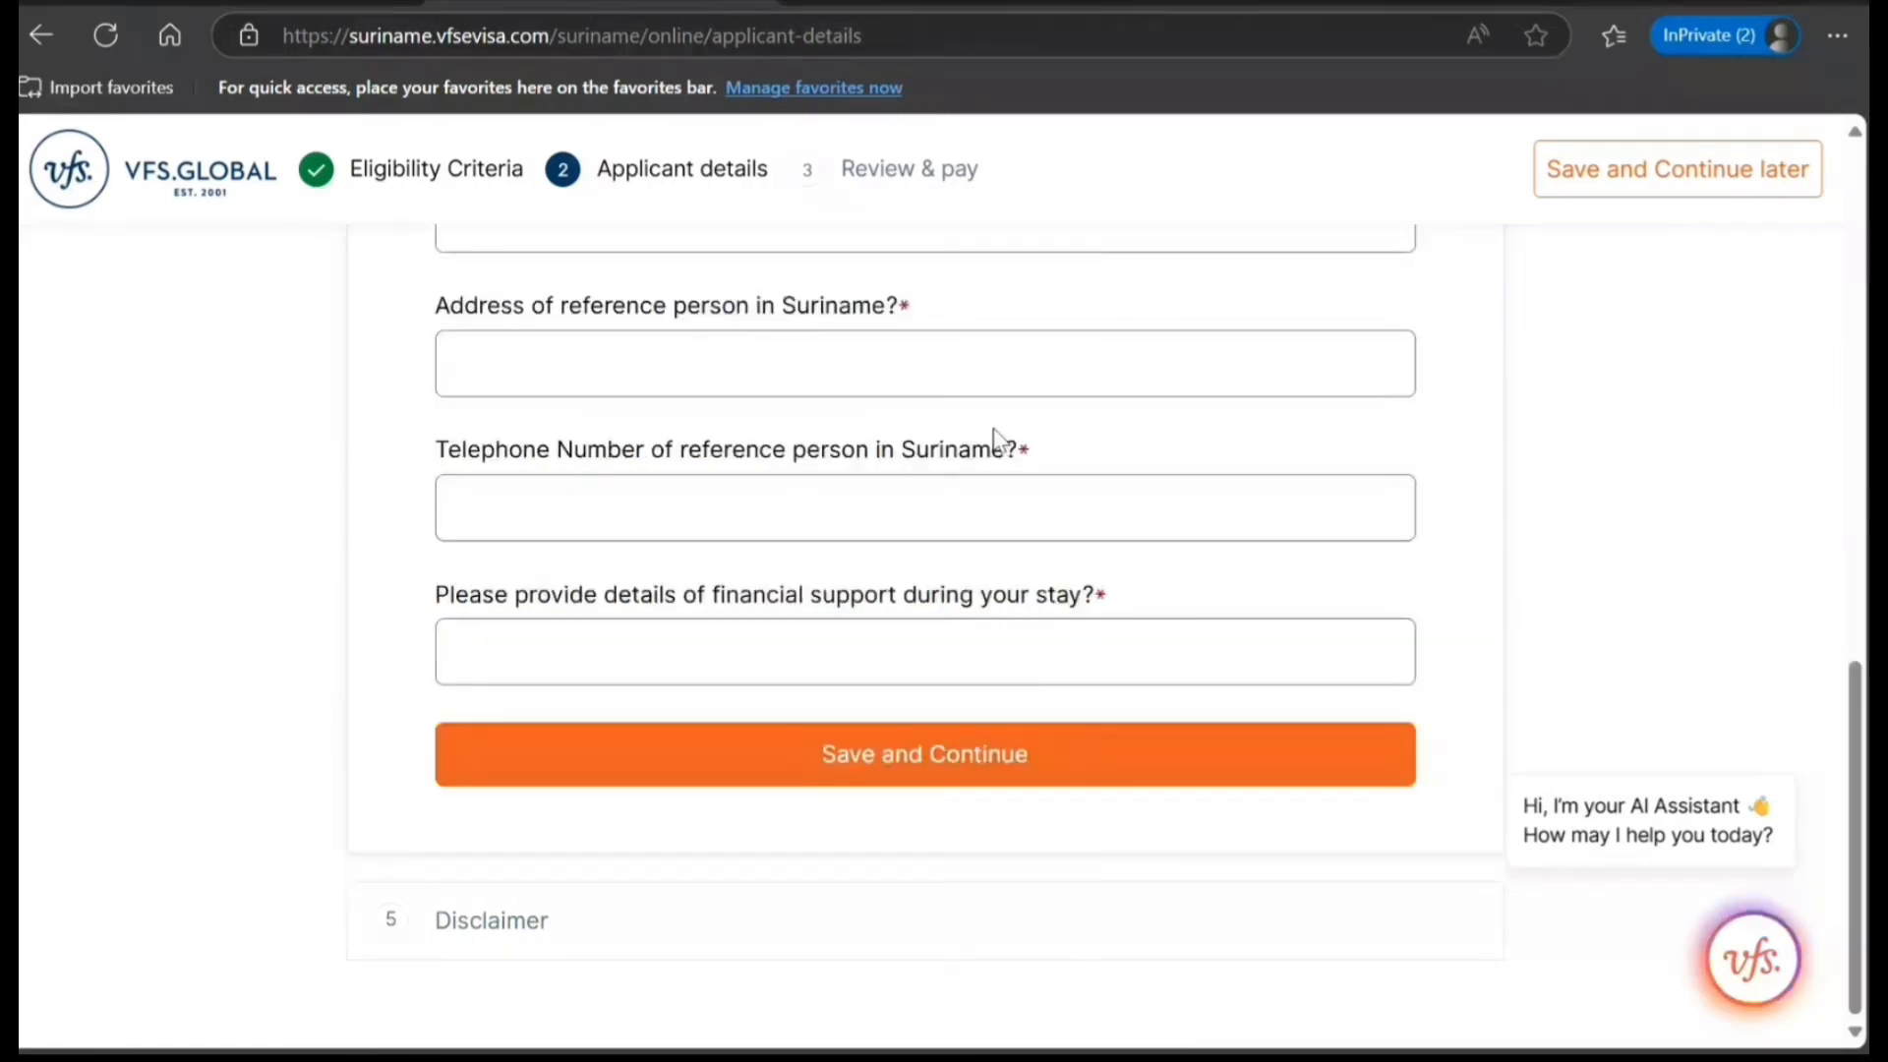
pyautogui.scroll(3, 996, 442)
pyautogui.scroll(4, 996, 443)
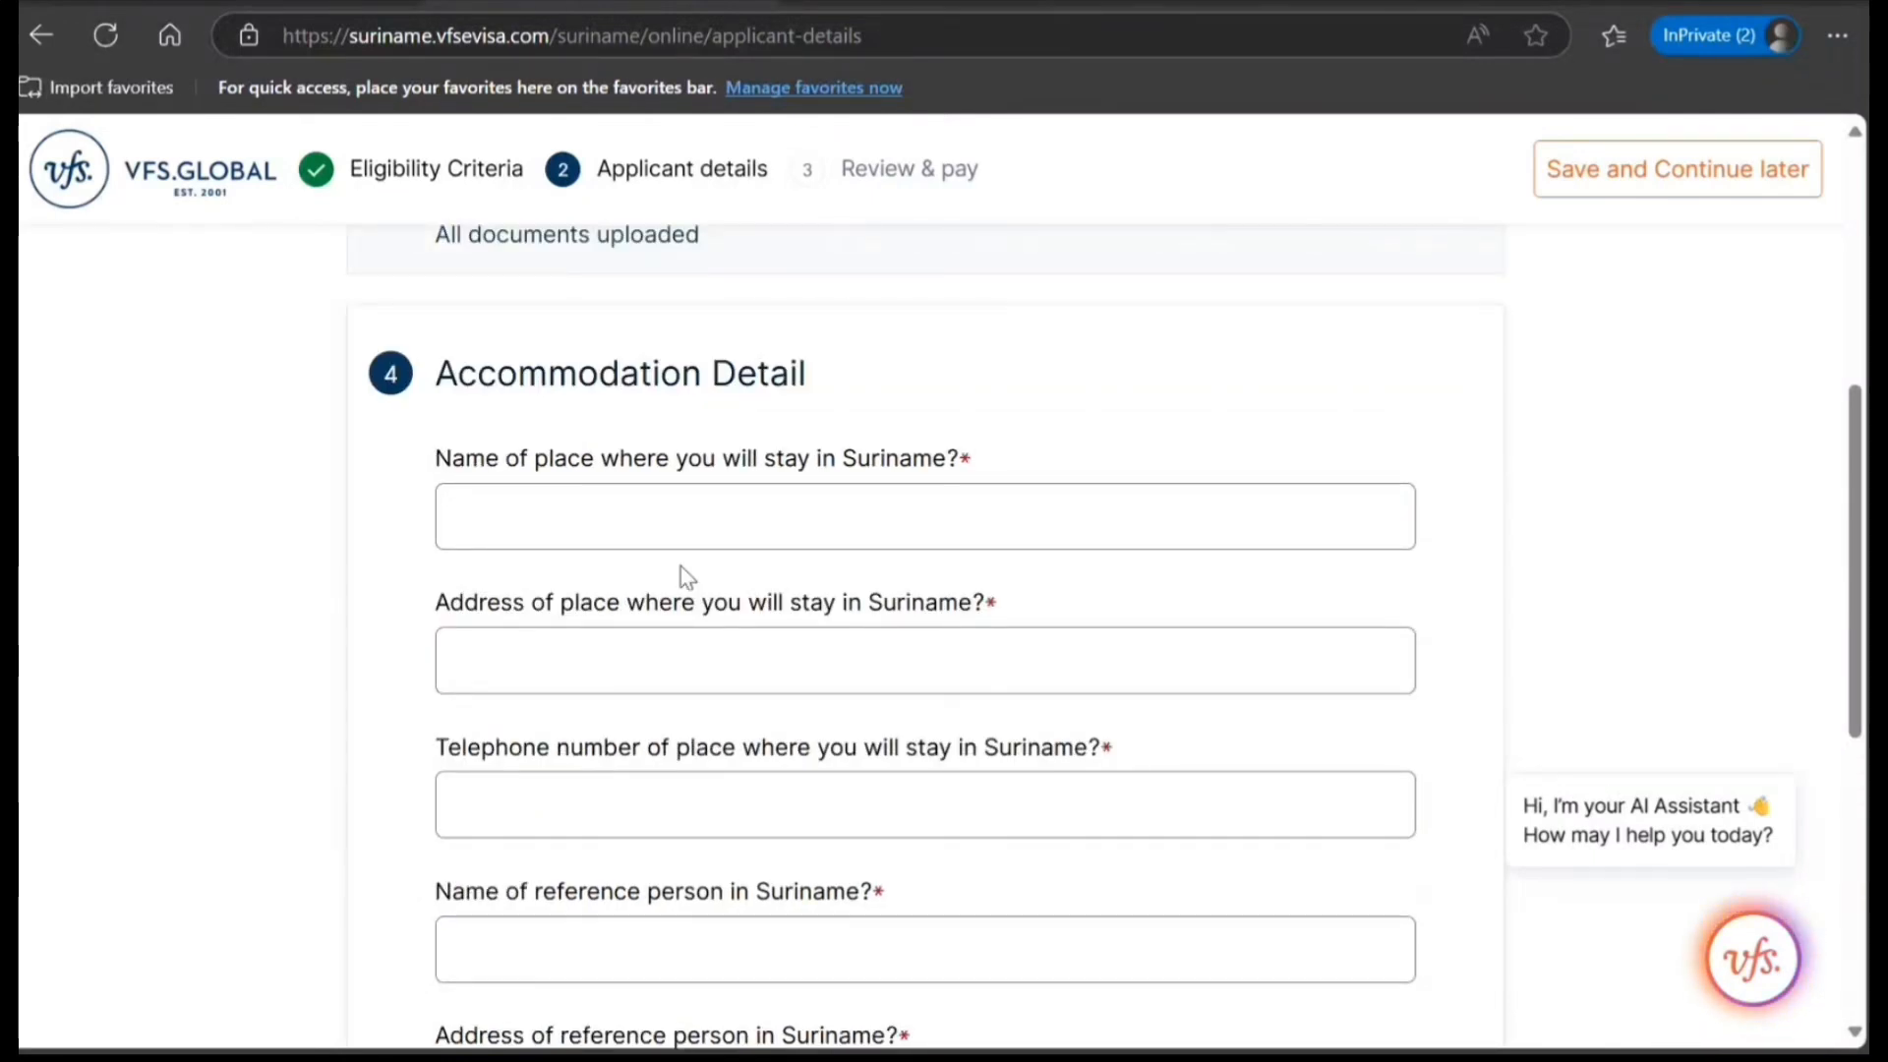
pyautogui.click(783, 542)
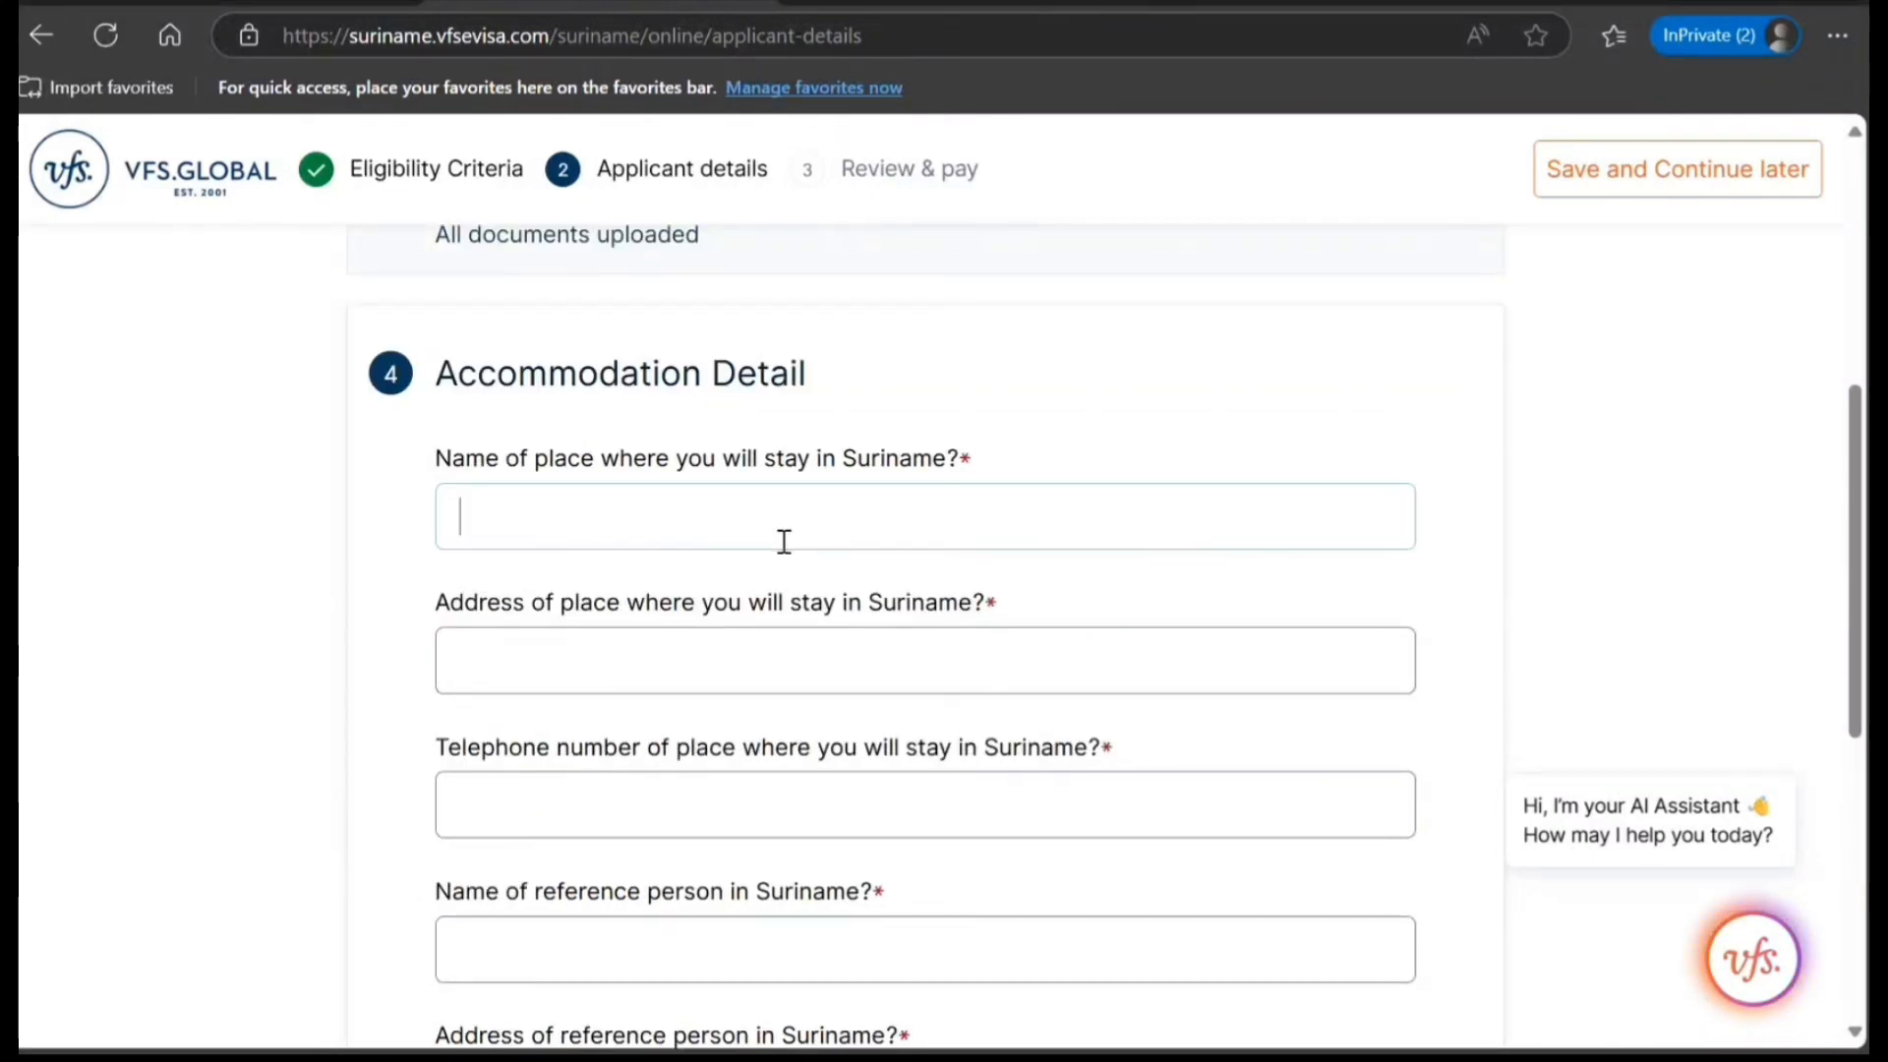
pyautogui.write('VDVDFV')
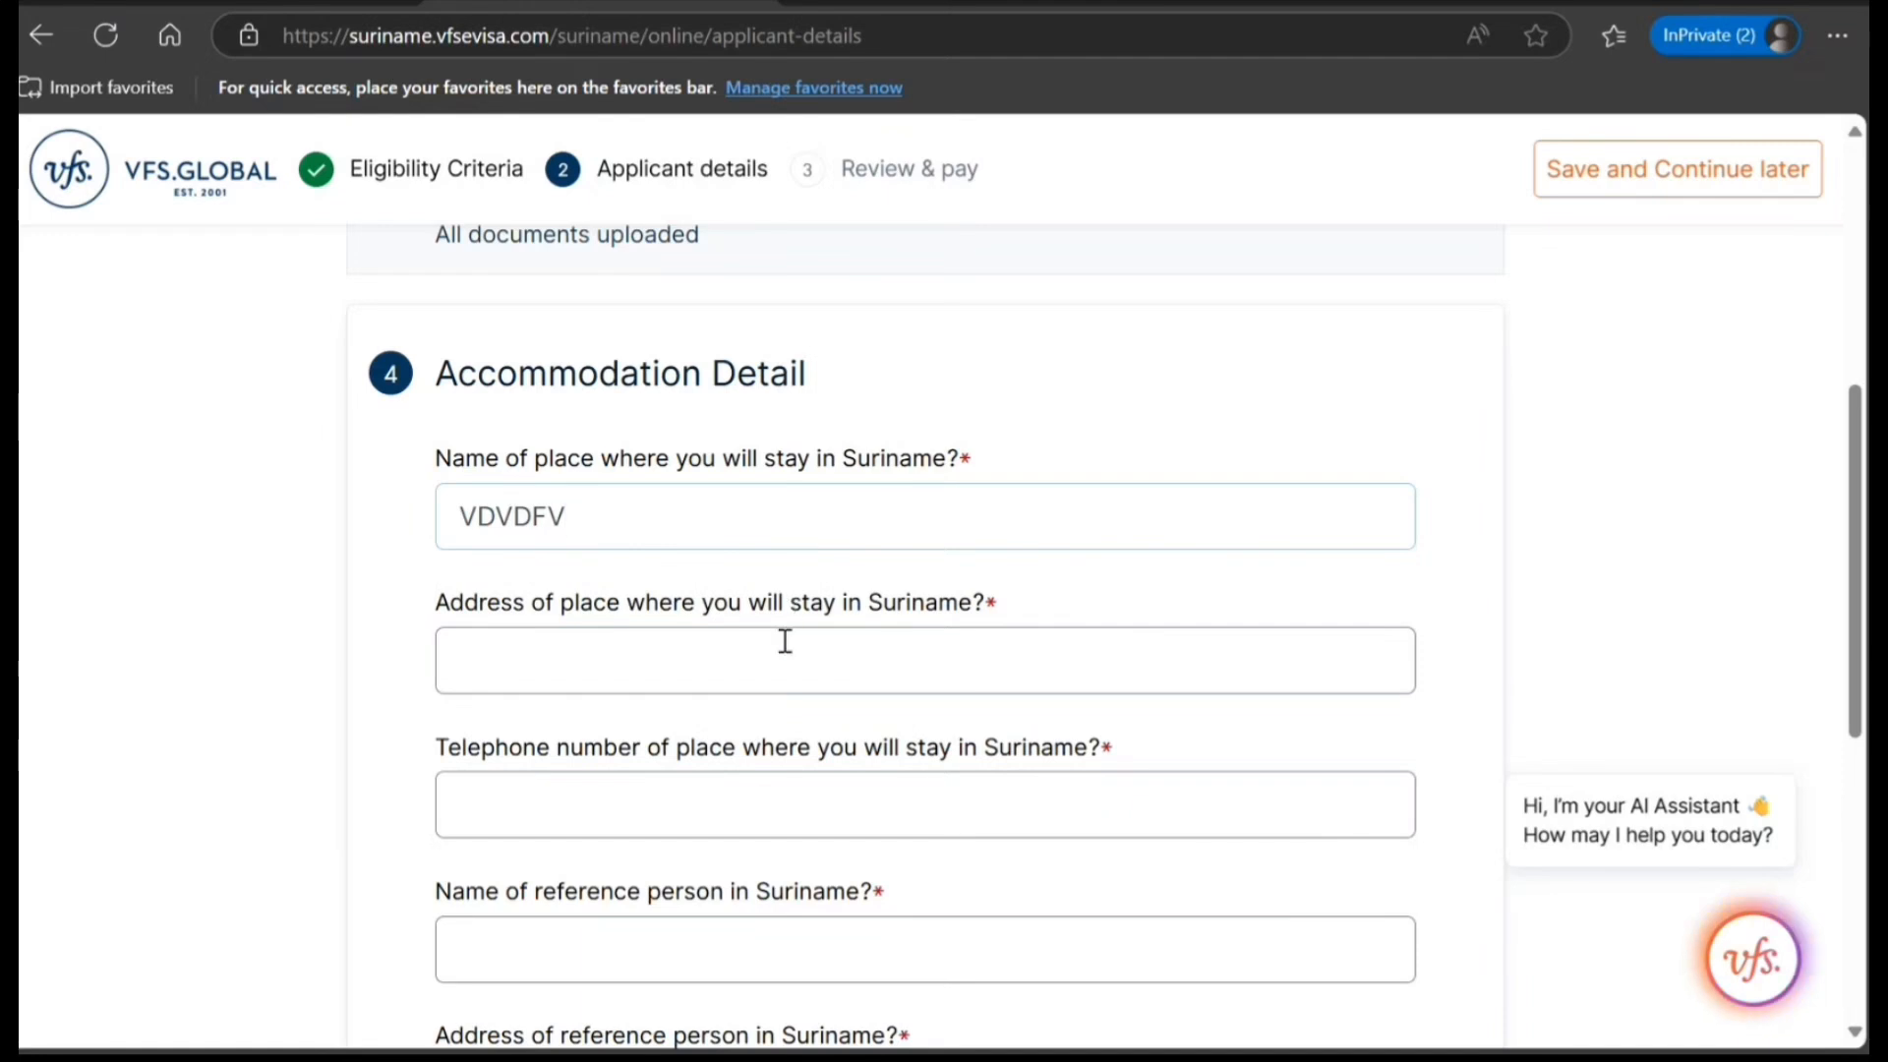
pyautogui.click(780, 657)
pyautogui.write('DVDVDFVD')
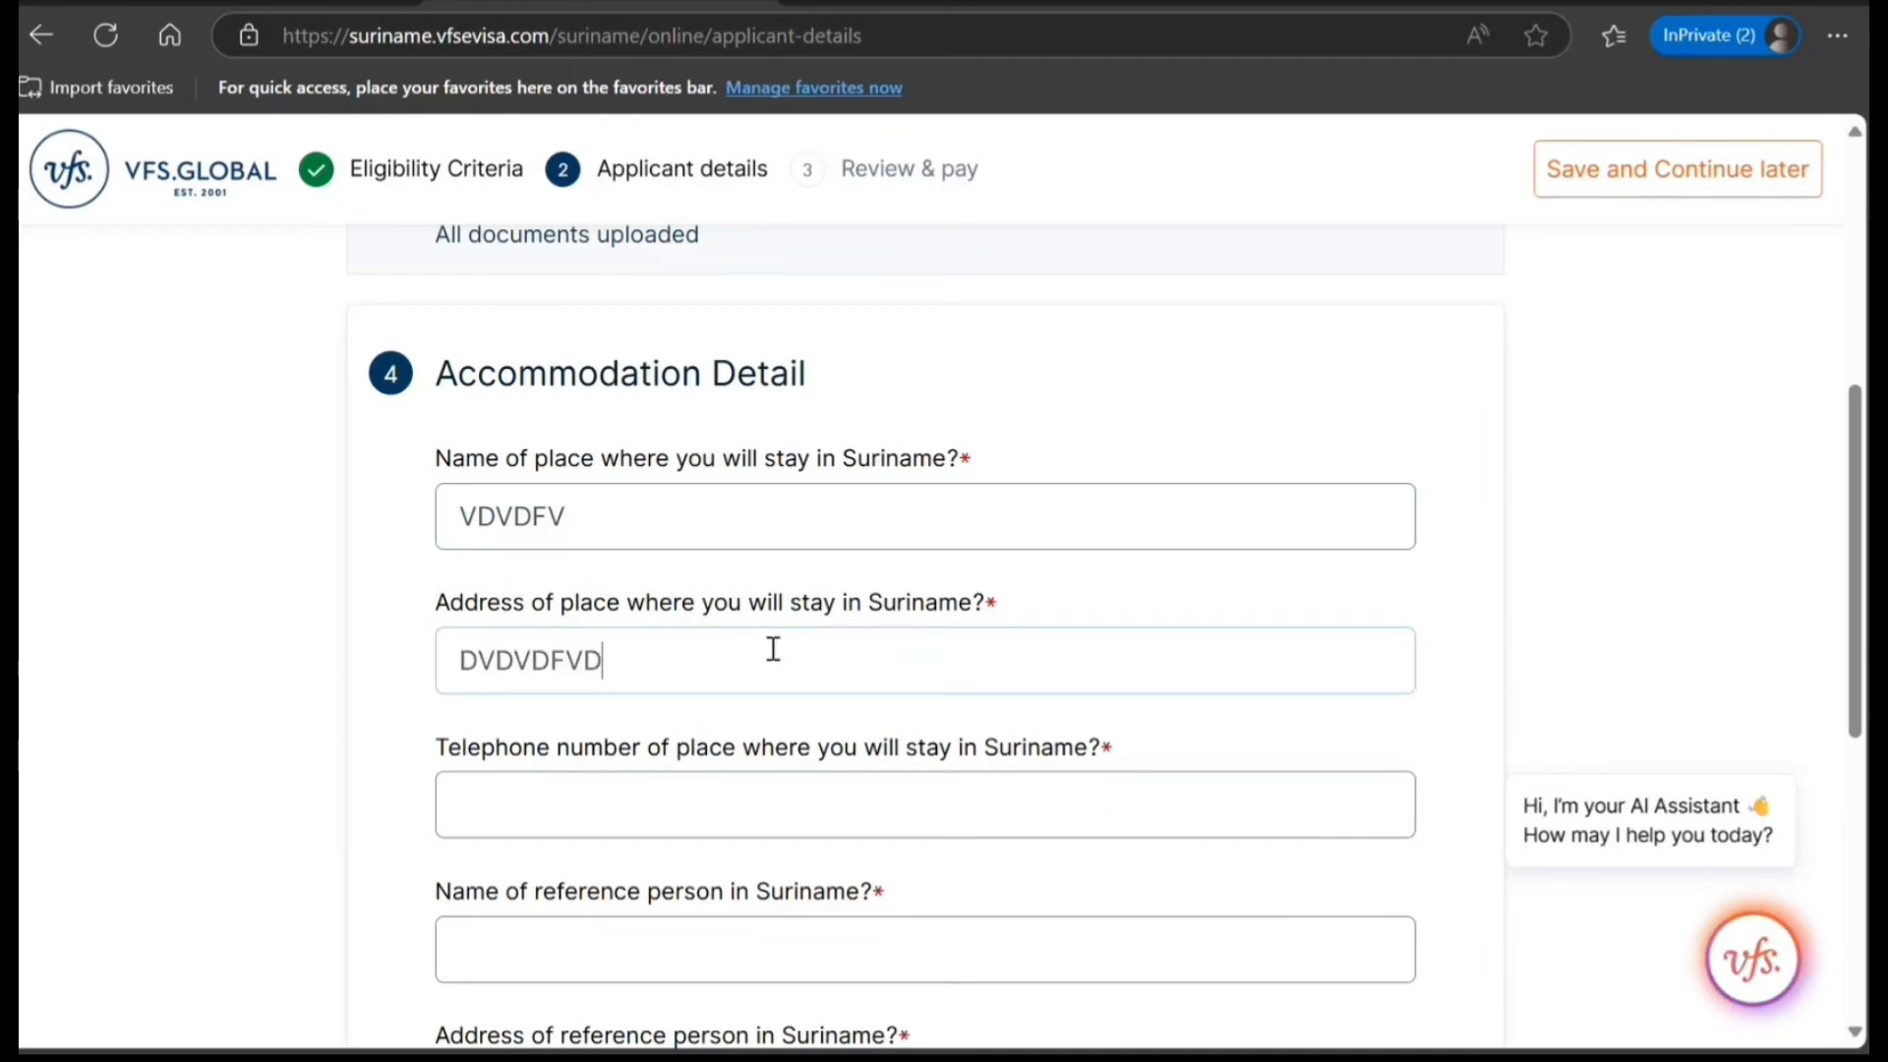
pyautogui.click(609, 789)
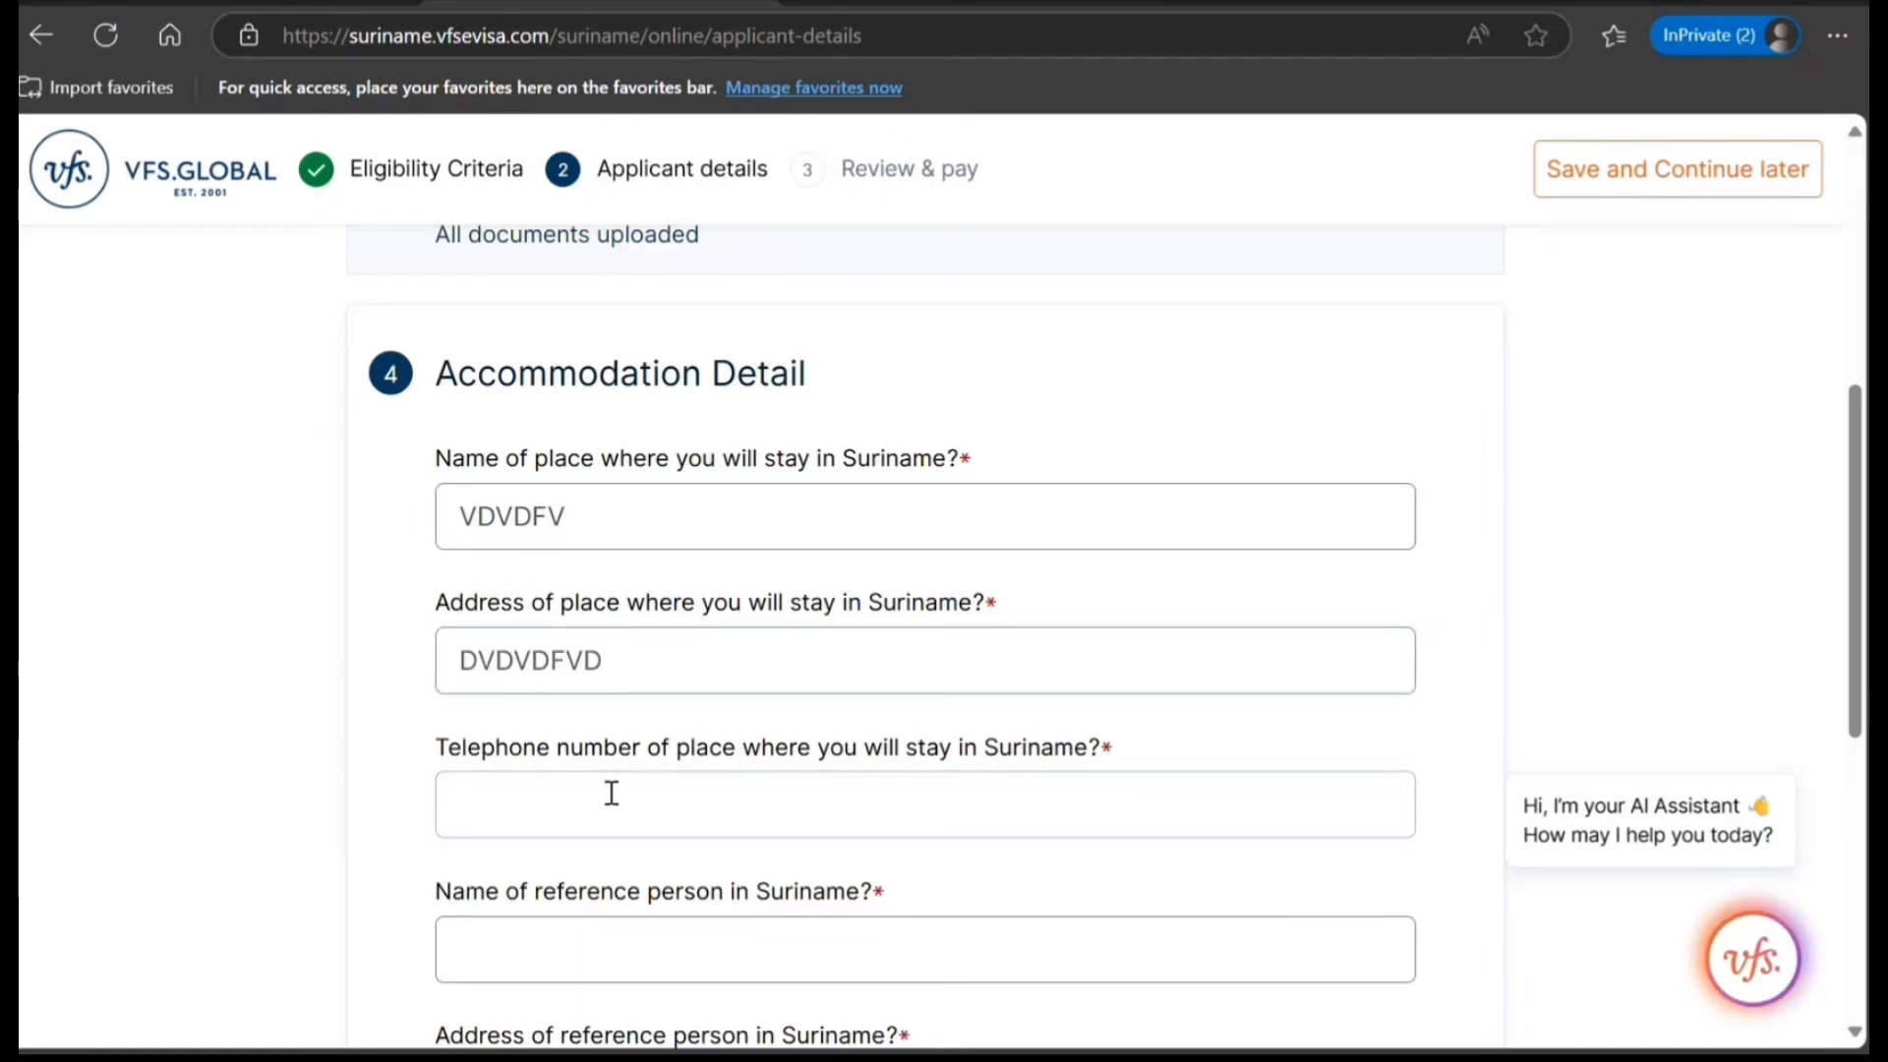
pyautogui.write('435353535345')
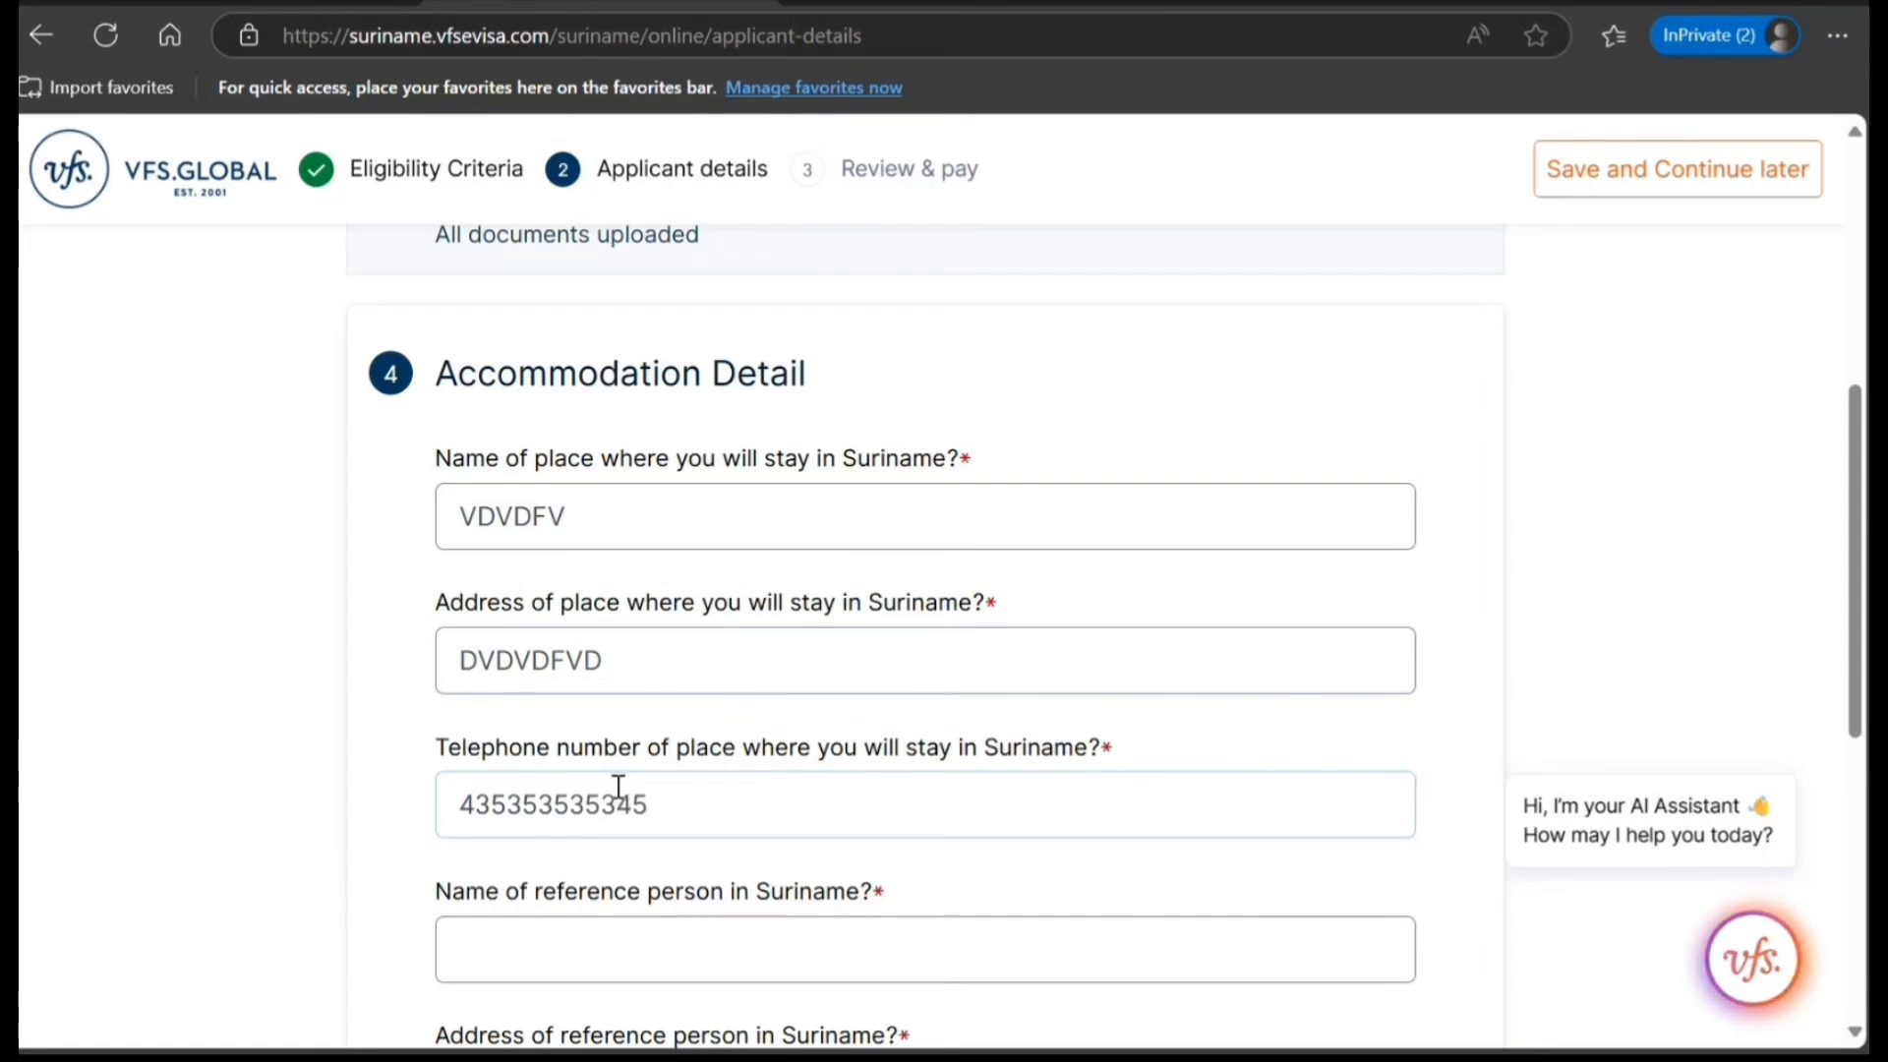
# Review the reference person and financial support fields in Accommodation Detail, along with the application's other sections.
pyautogui.scroll(-5, 616, 787)
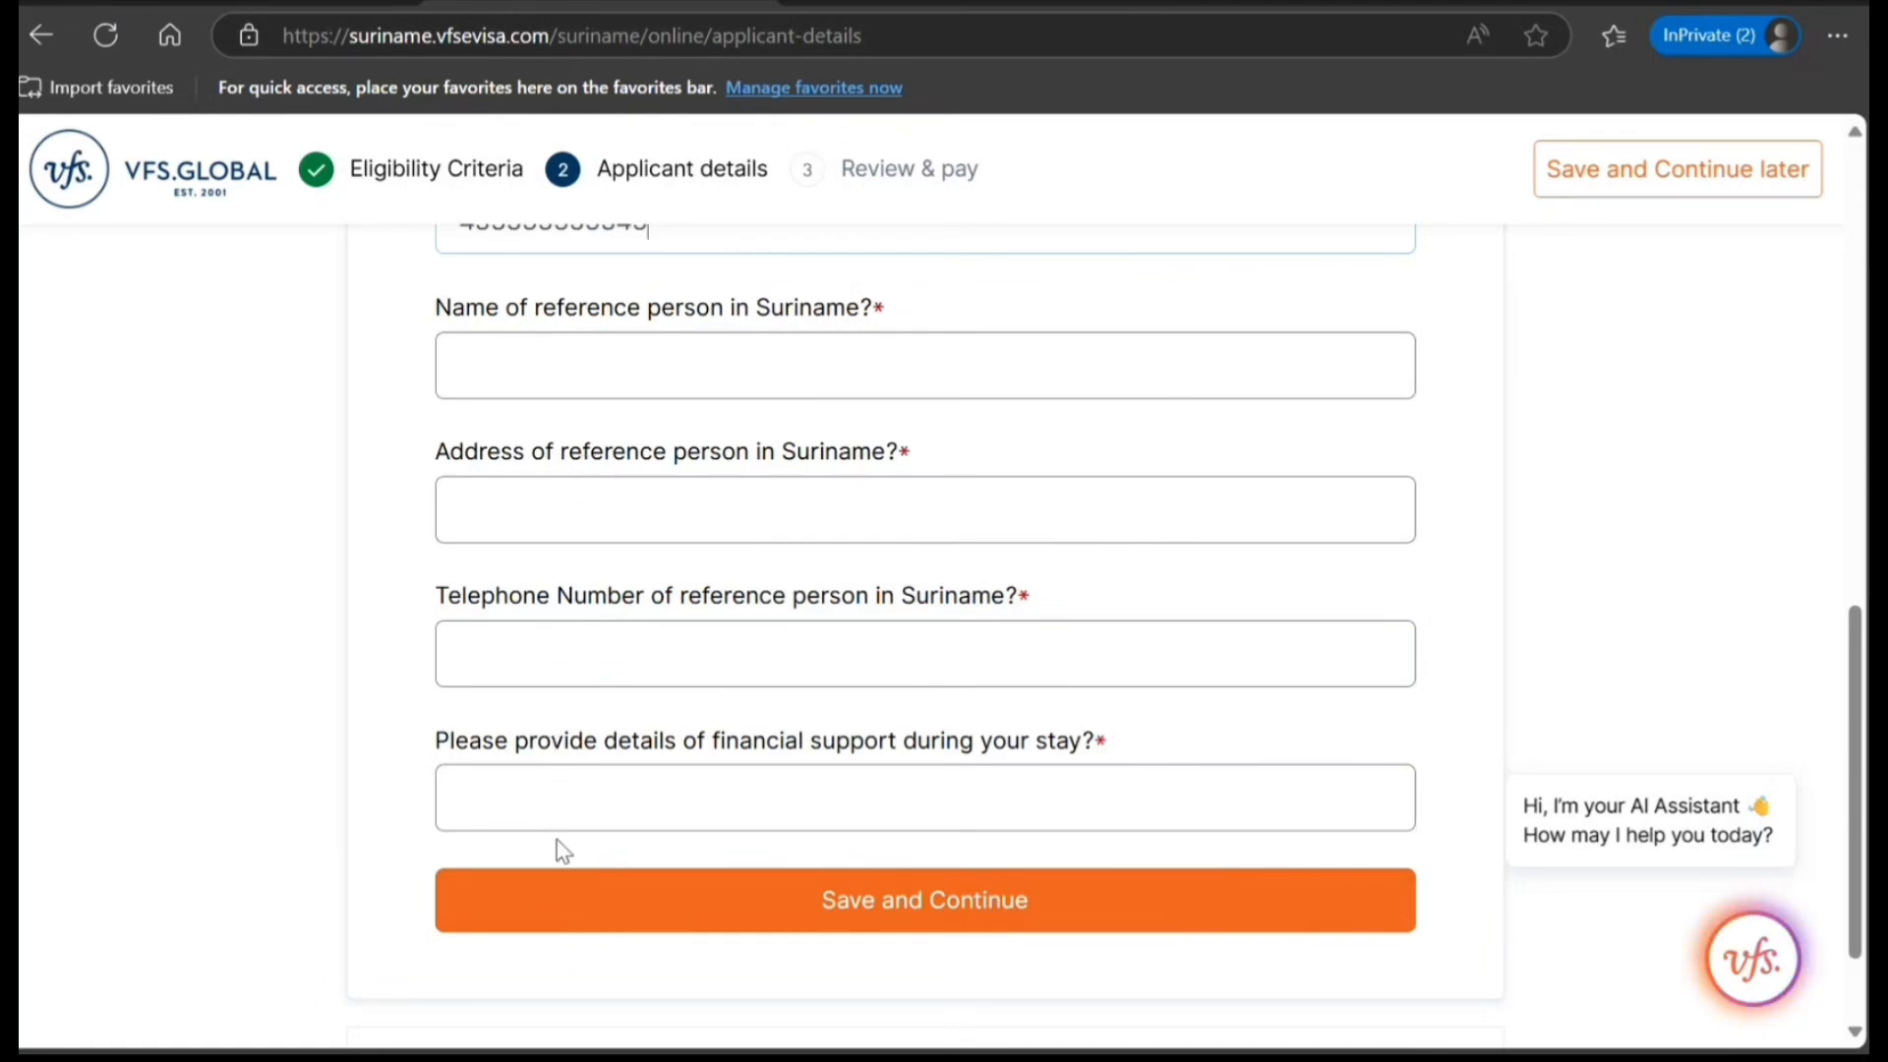
pyautogui.click(925, 812)
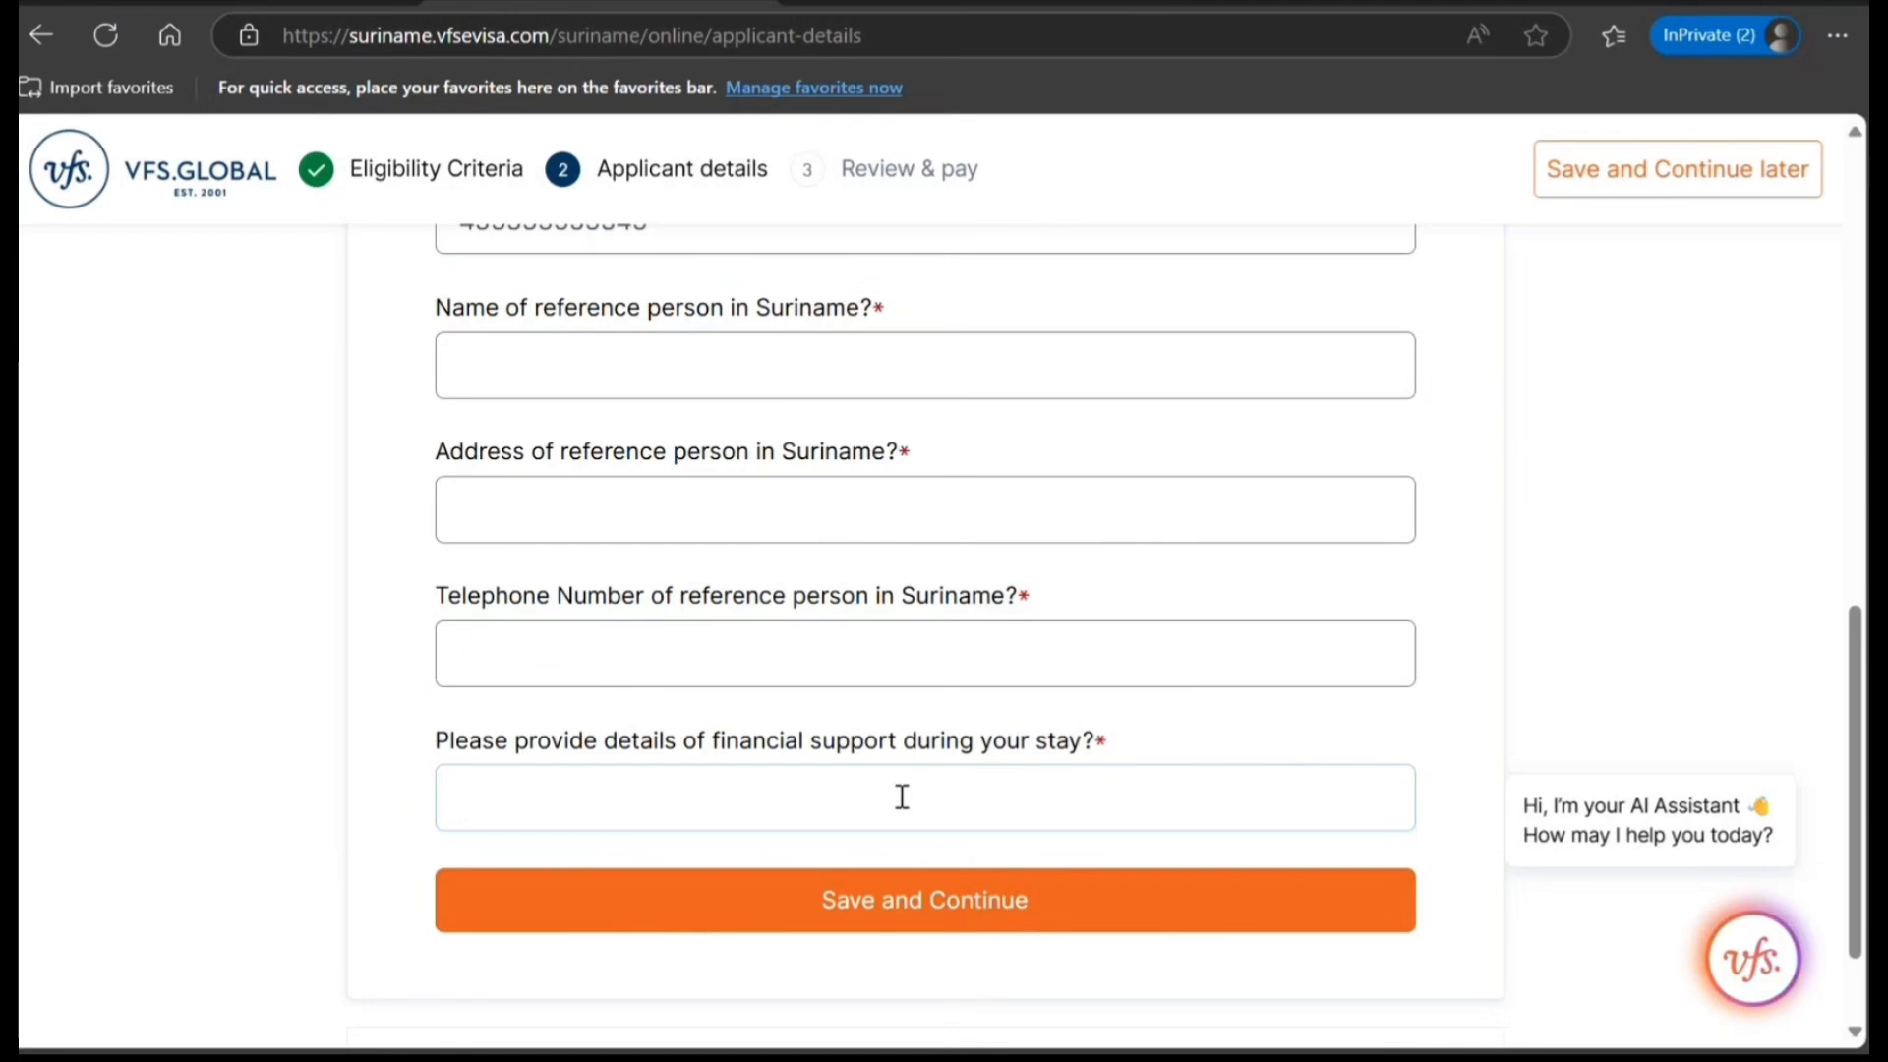
pyautogui.scroll(-2, 900, 806)
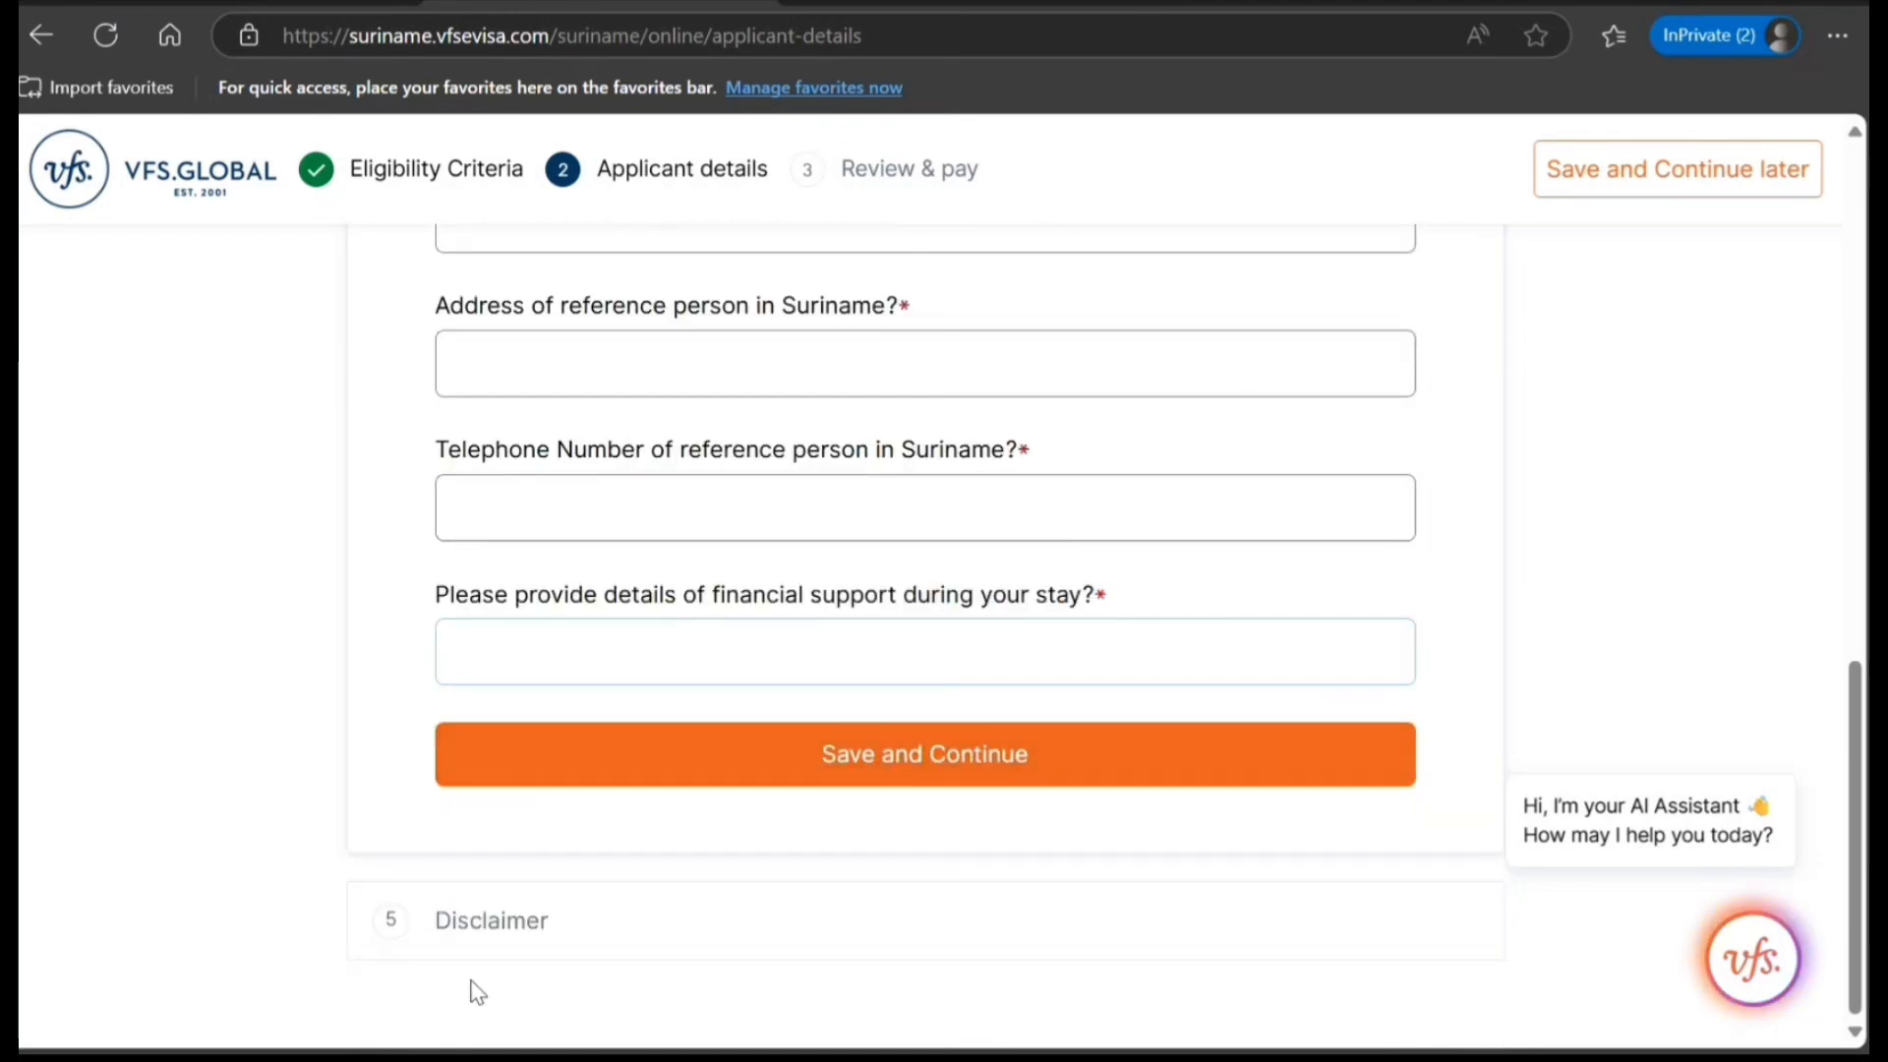
pyautogui.scroll(12, 477, 988)
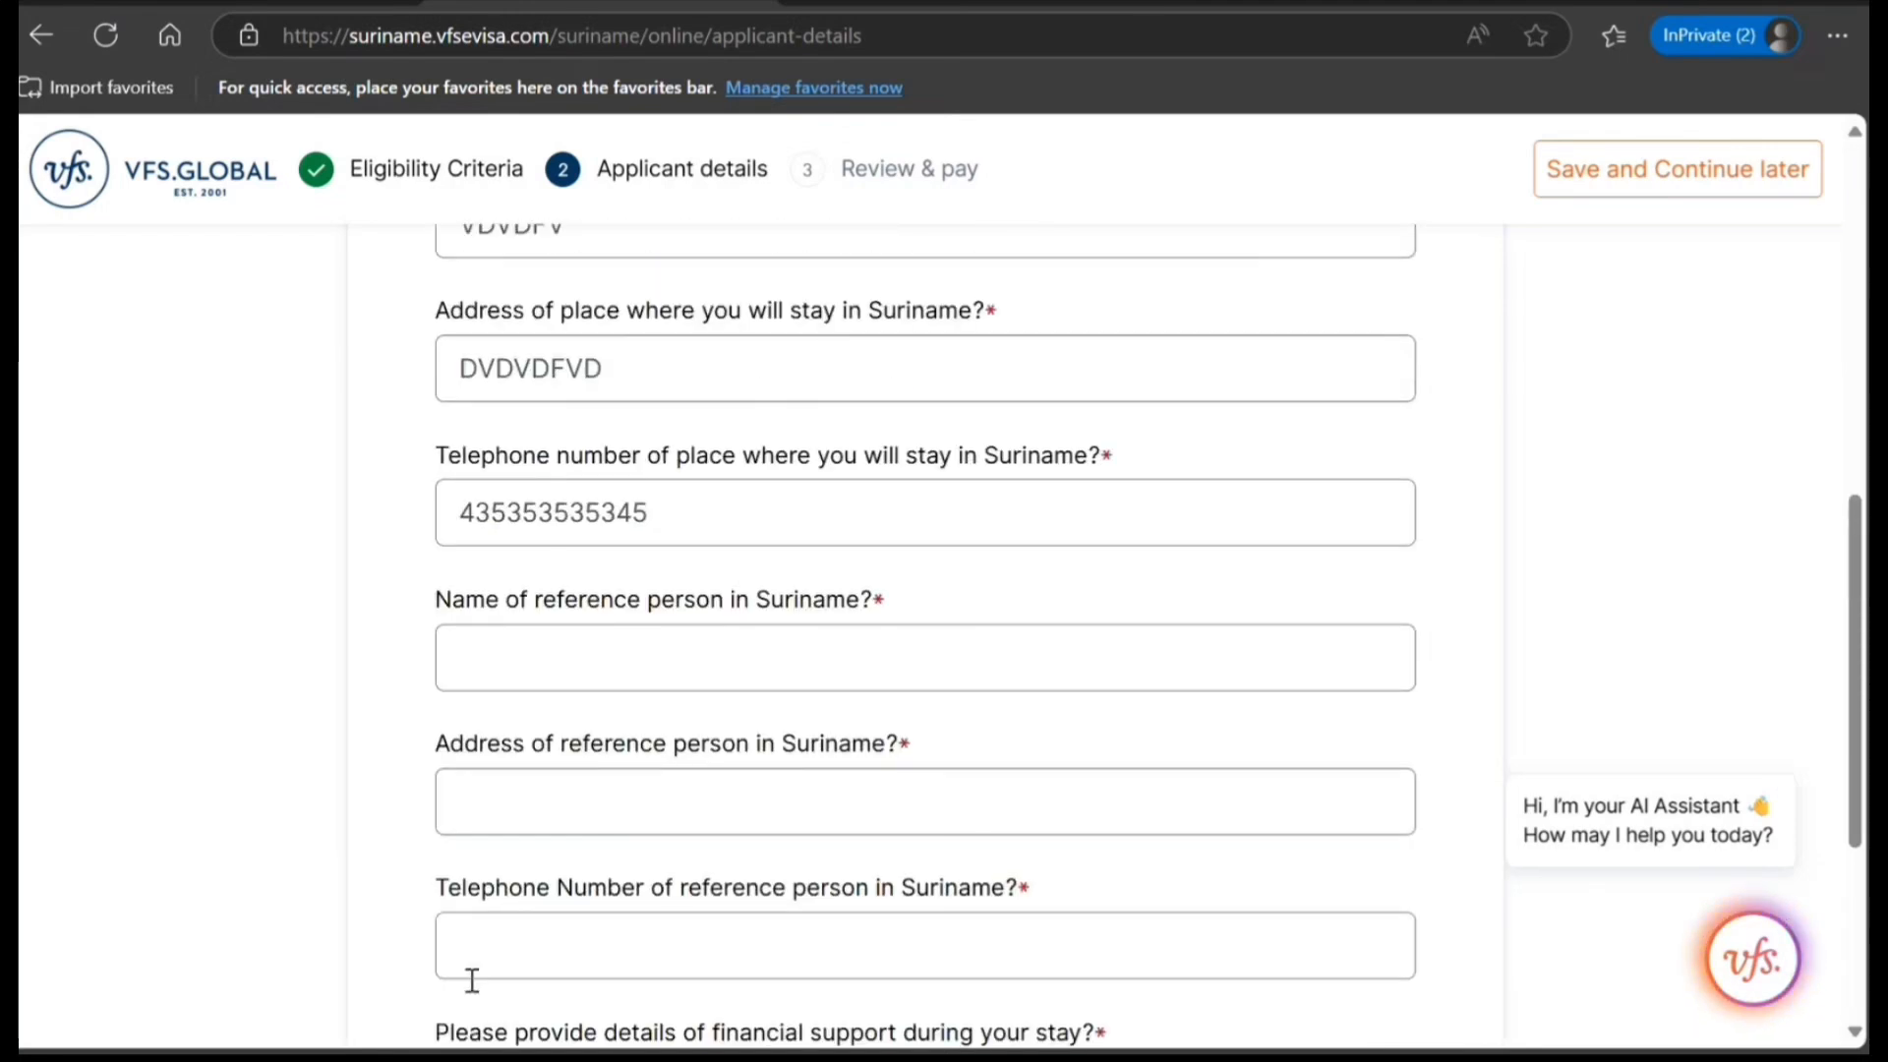
pyautogui.scroll(1, 470, 981)
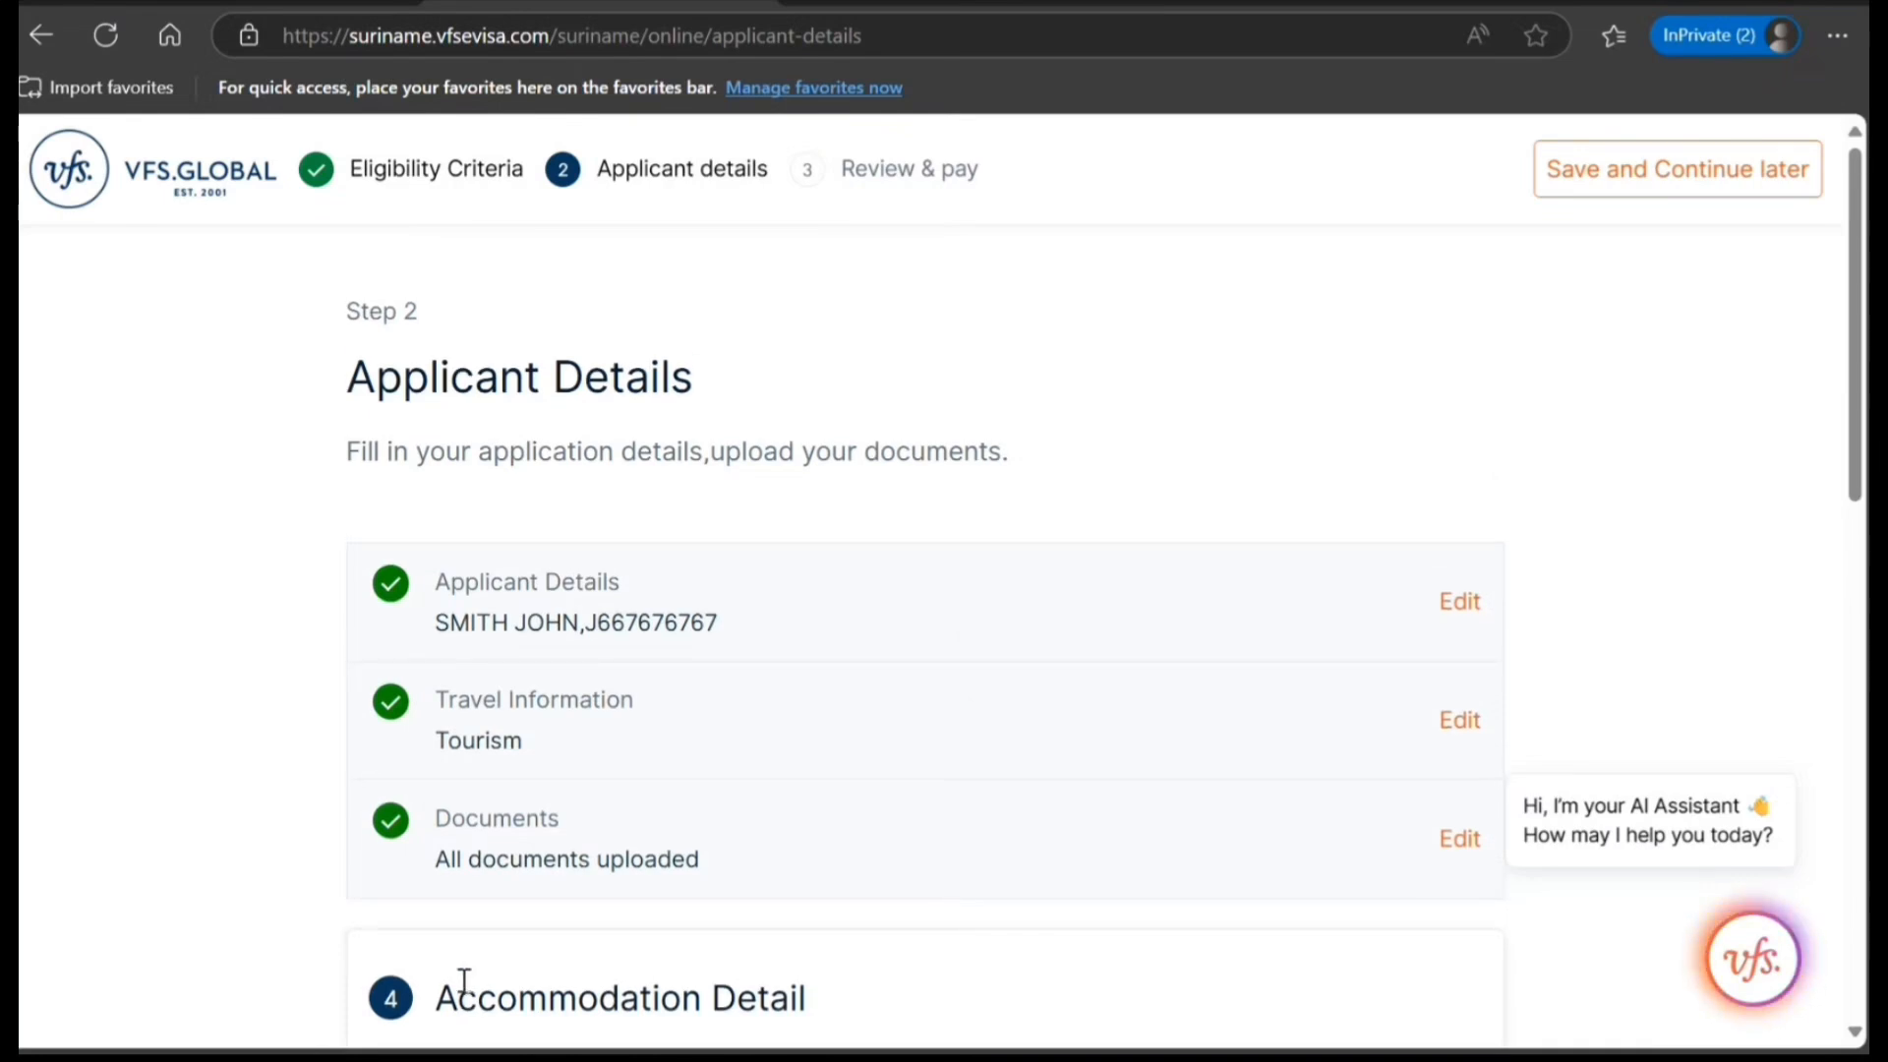
pyautogui.scroll(-5, 464, 983)
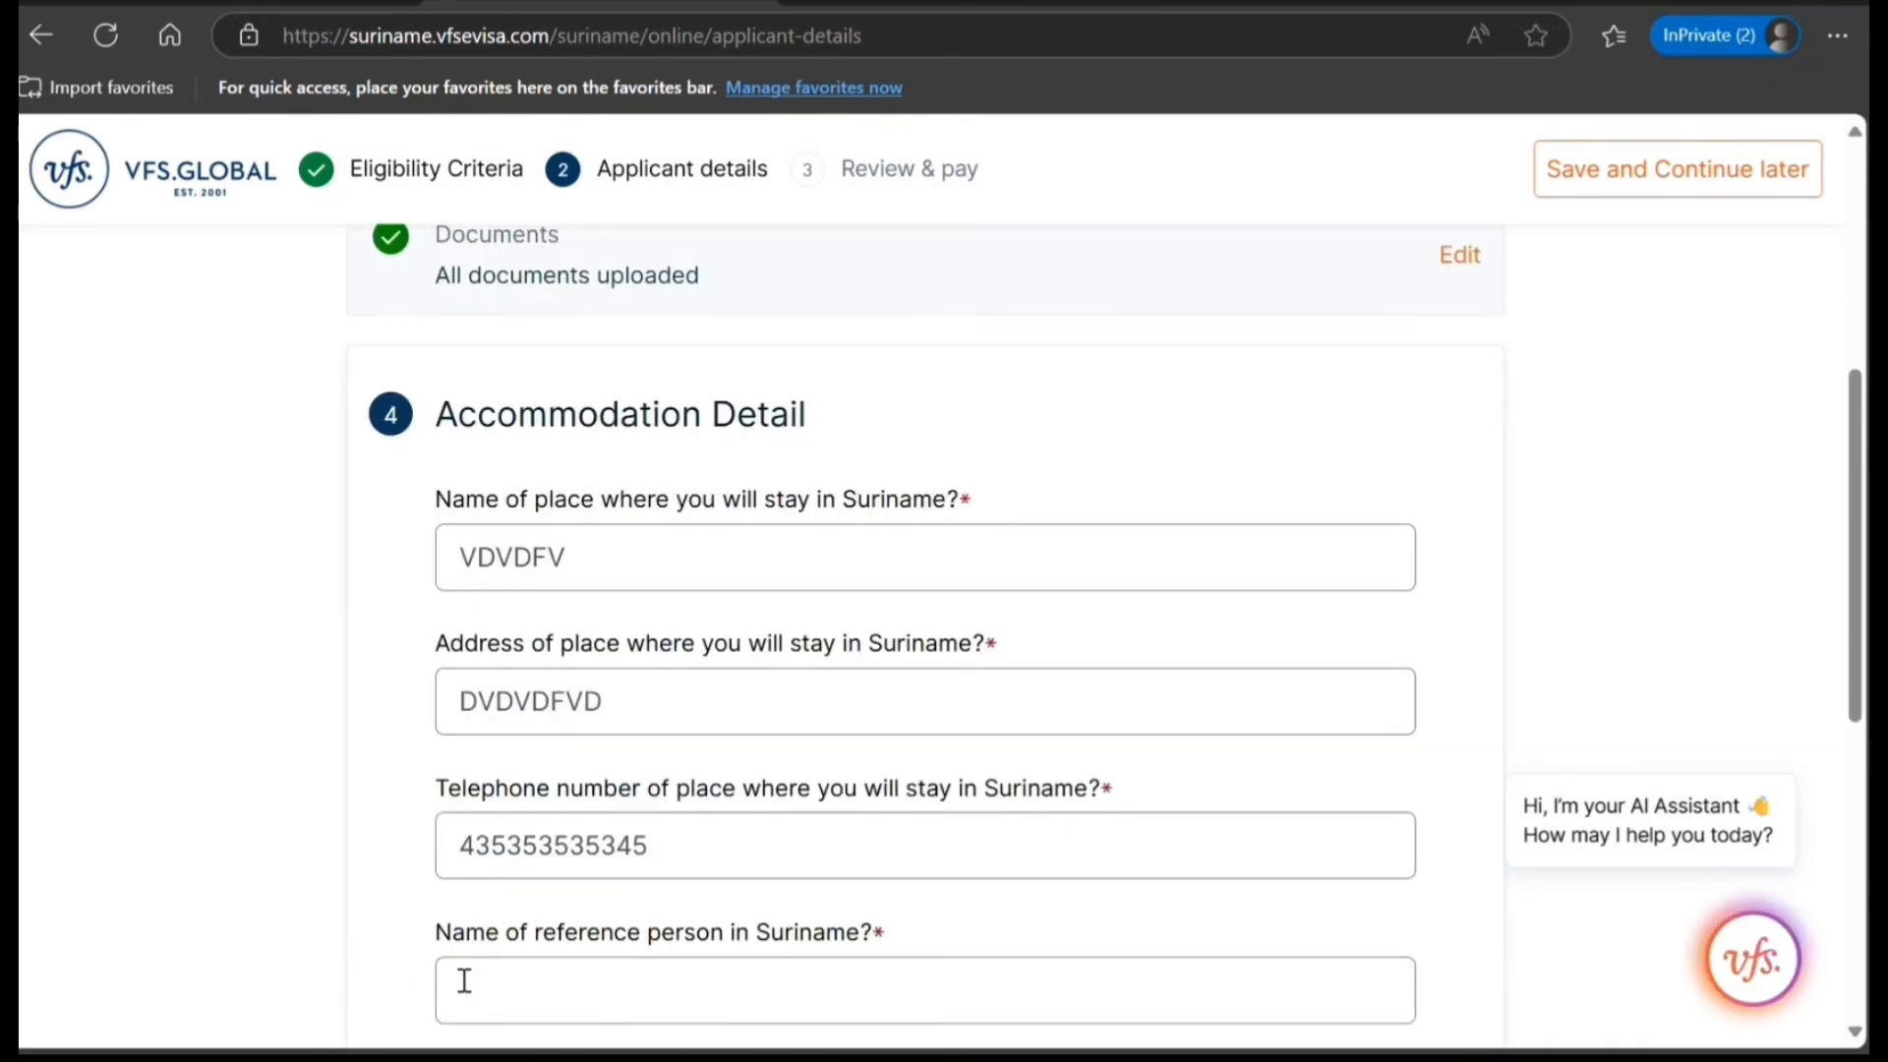